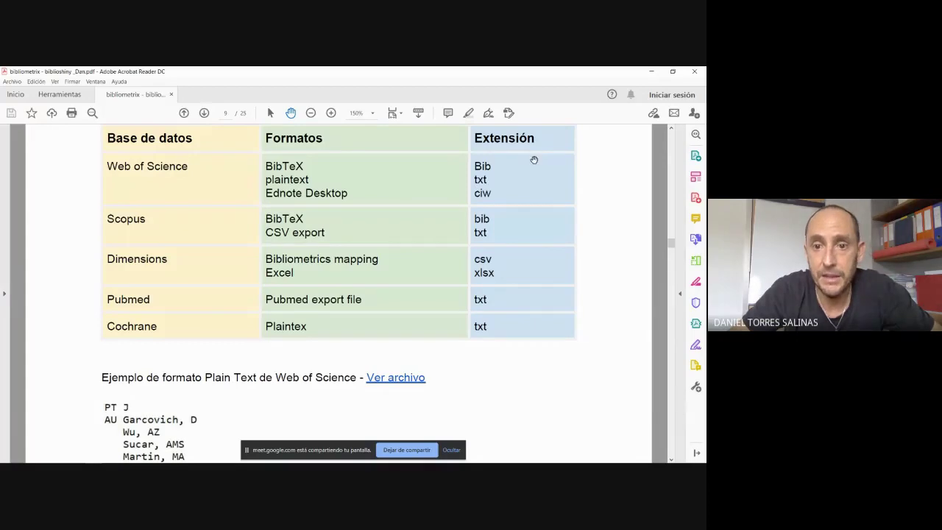
Step: Review the PDF guide's table of databases, export formats and extensions, and its Web of Science plain-text record example
{"action": "left_click", "coordinate": [672, 459]}
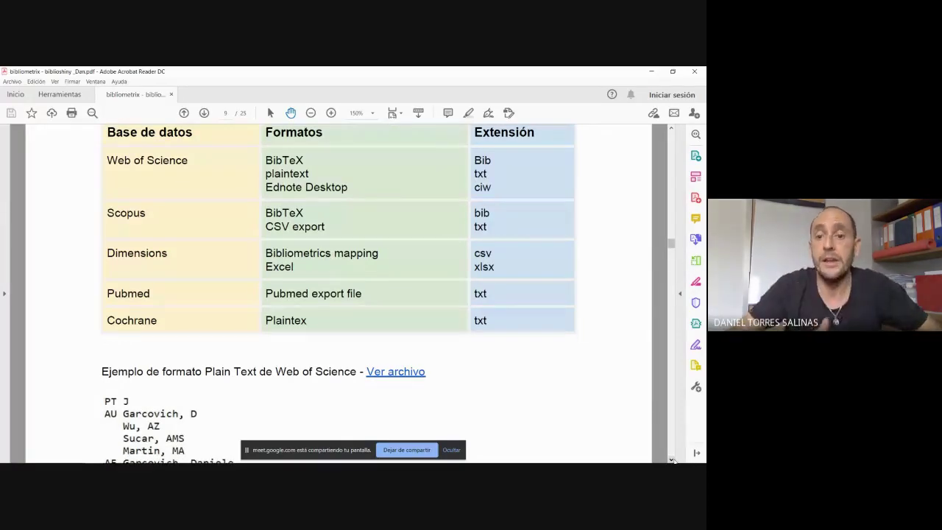
{"action": "left_click", "coordinate": [672, 459]}
{"action": "left_click", "coordinate": [672, 459]}
{"action": "left_click", "coordinate": [672, 458]}
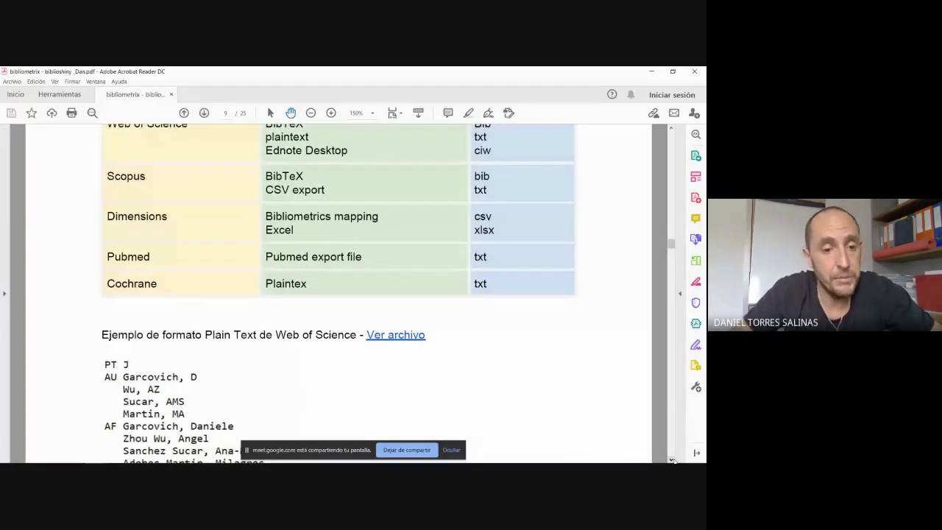
{"action": "left_click", "coordinate": [672, 459]}
{"action": "left_click", "coordinate": [672, 459]}
{"action": "left_click", "coordinate": [672, 459]}
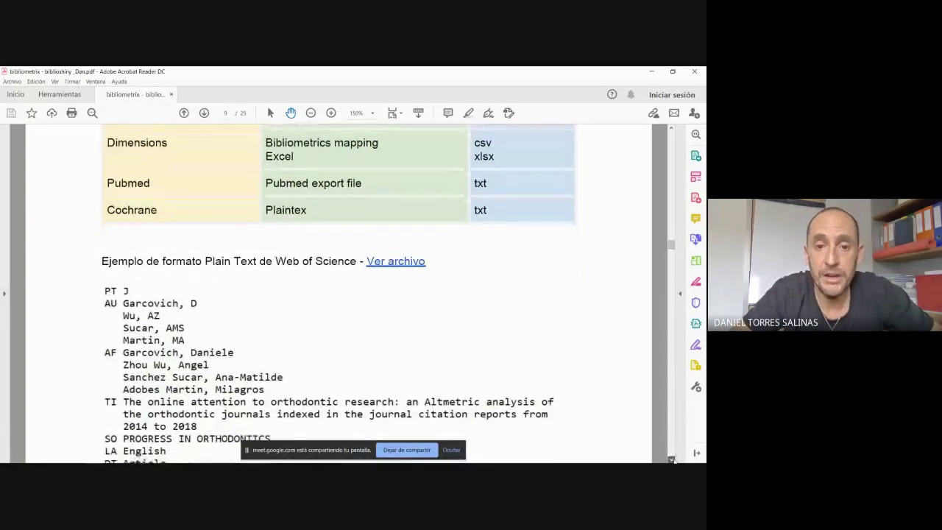
{"action": "left_click", "coordinate": [672, 459]}
{"action": "left_click", "coordinate": [672, 458]}
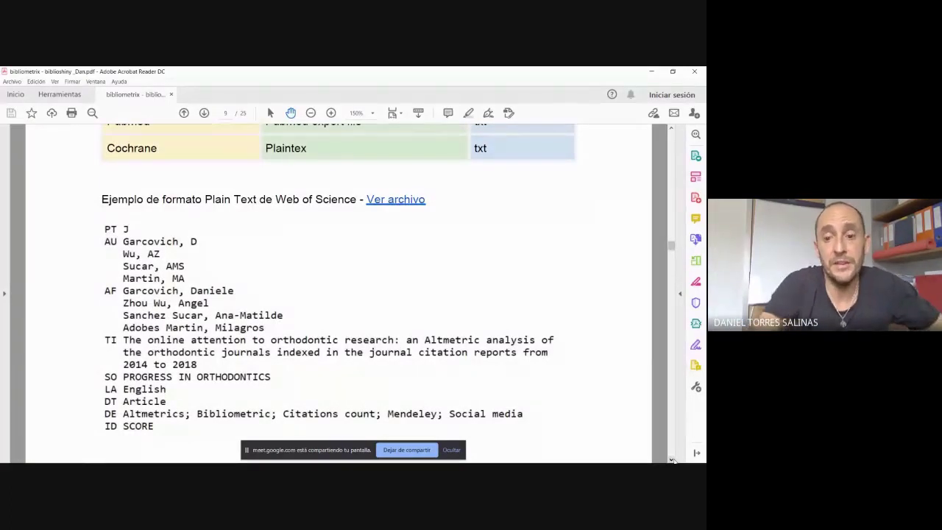
{"action": "left_click", "coordinate": [672, 459]}
{"action": "left_click", "coordinate": [672, 458]}
{"action": "left_click", "coordinate": [672, 459]}
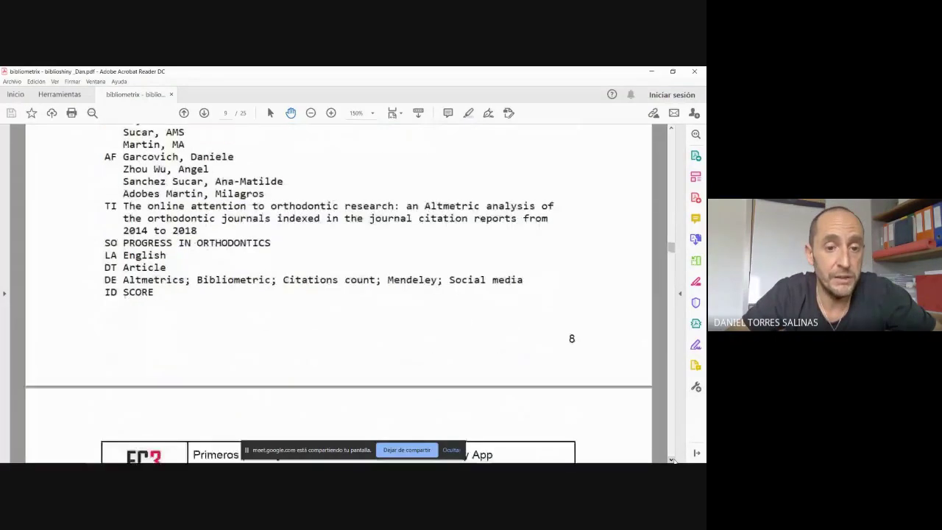
Step: Read the guide's instructions for exporting records from Web of Science and loading the file into BiblioShiny
{"action": "scroll", "coordinate": [672, 459], "scroll_direction": "down", "scroll_amount": 10}
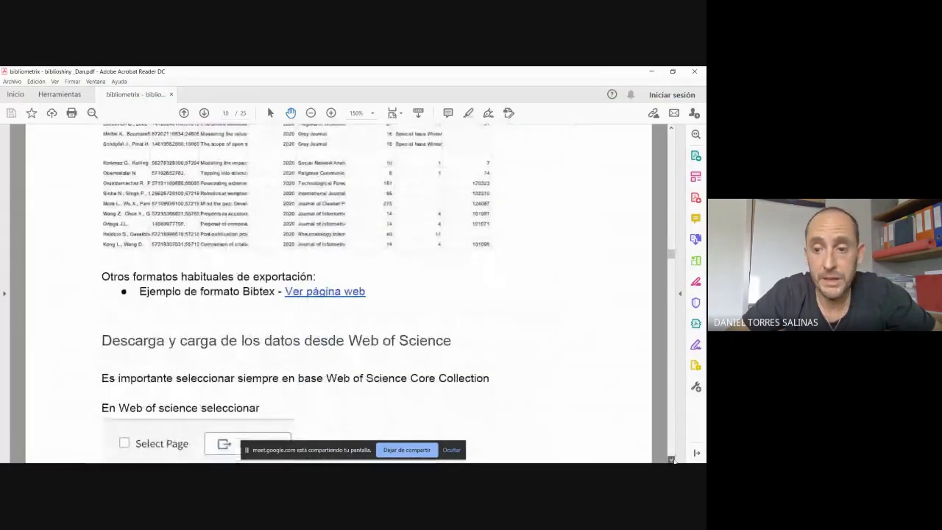
{"action": "scroll", "coordinate": [672, 459], "scroll_direction": "down", "scroll_amount": 4}
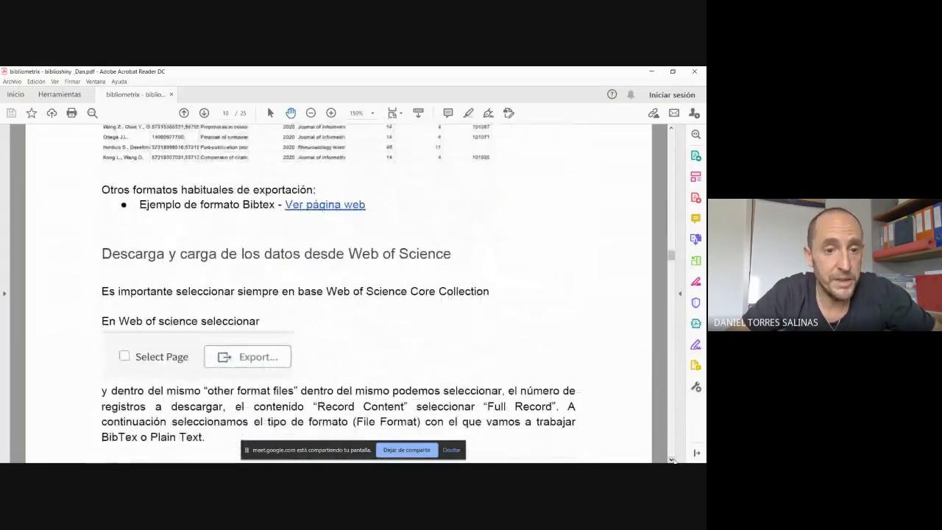
{"action": "scroll", "coordinate": [672, 458], "scroll_direction": "down", "scroll_amount": 4}
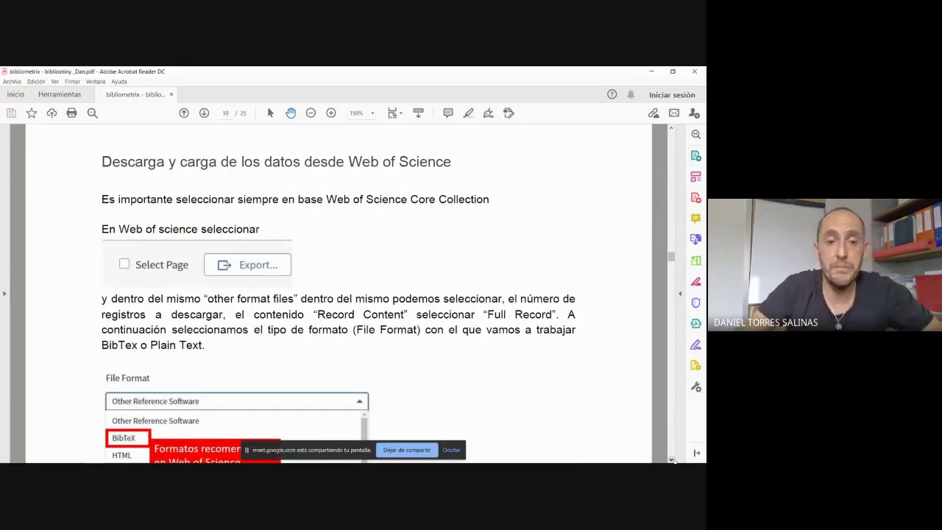
{"action": "left_click", "coordinate": [671, 459]}
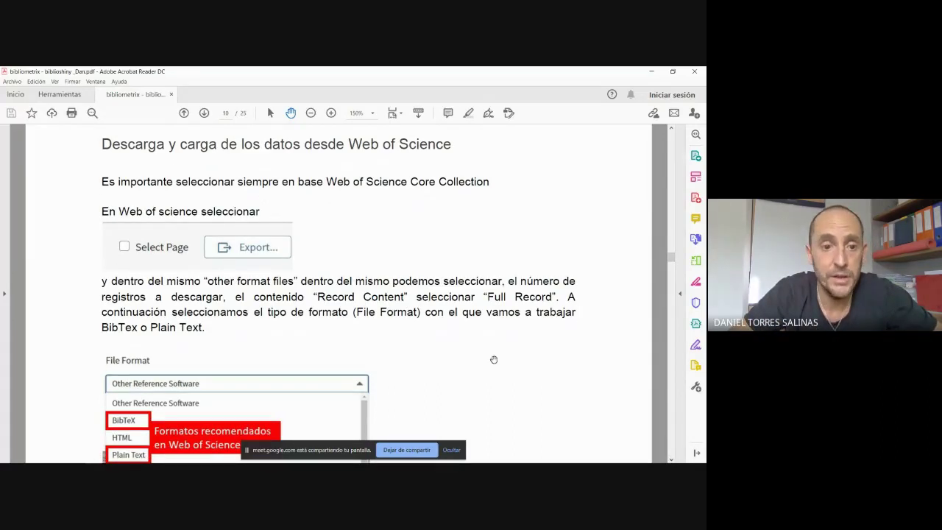
{"action": "scroll", "coordinate": [493, 359], "scroll_direction": "down", "scroll_amount": 10}
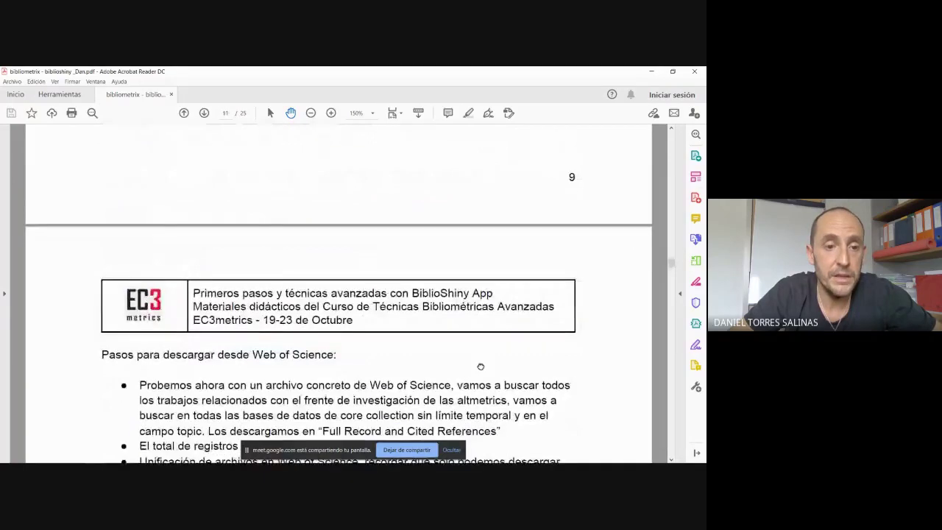
{"action": "scroll", "coordinate": [480, 367], "scroll_direction": "down", "scroll_amount": 8}
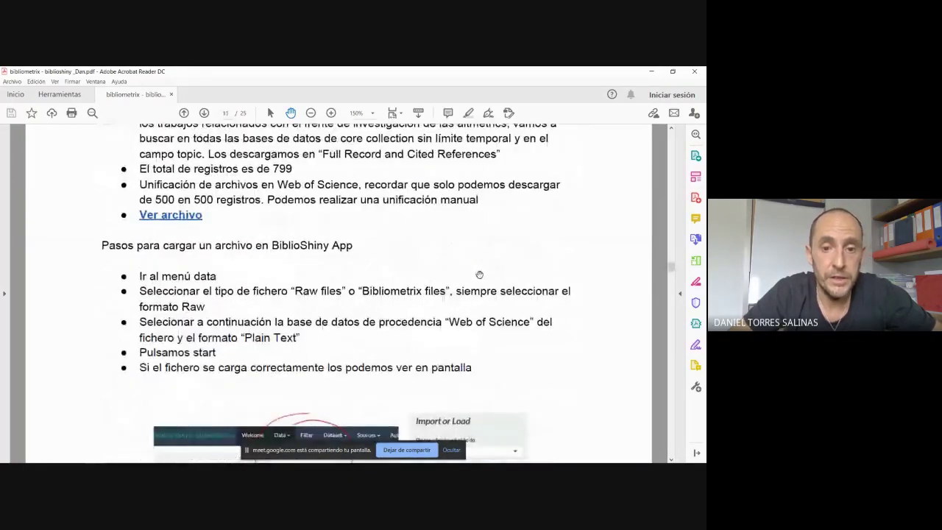
Step: Read the guide's section on downloading data from Scopus, including the recommended CSV export options
{"action": "scroll", "coordinate": [488, 411], "scroll_direction": "down", "scroll_amount": 15}
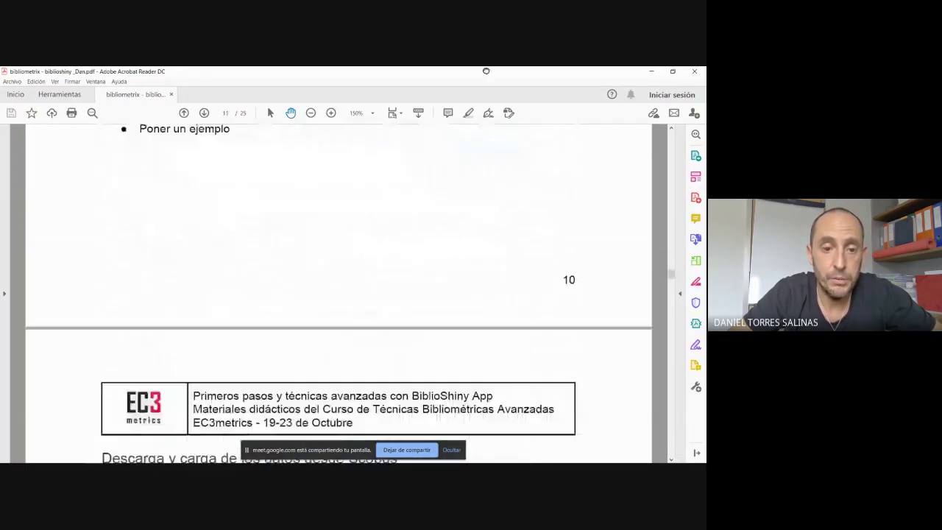
{"action": "scroll", "coordinate": [486, 263], "scroll_direction": "down", "scroll_amount": 7}
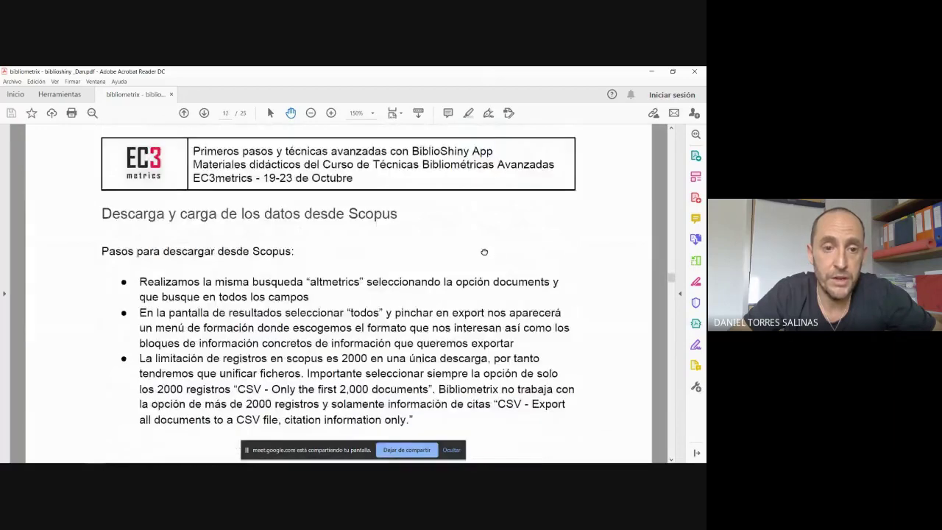
{"action": "scroll", "coordinate": [486, 258], "scroll_direction": "down", "scroll_amount": 4}
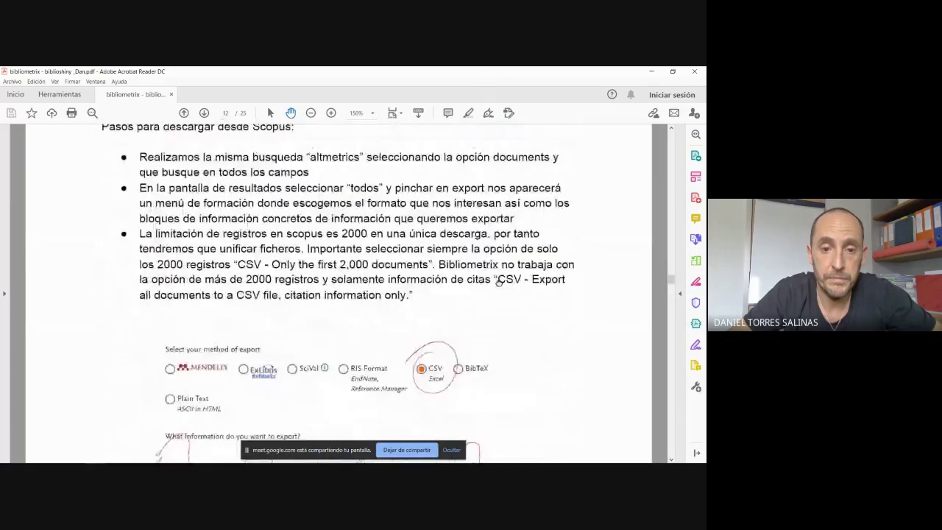
{"action": "scroll", "coordinate": [498, 282], "scroll_direction": "down", "scroll_amount": 2}
{"action": "scroll", "coordinate": [505, 270], "scroll_direction": "down", "scroll_amount": 2}
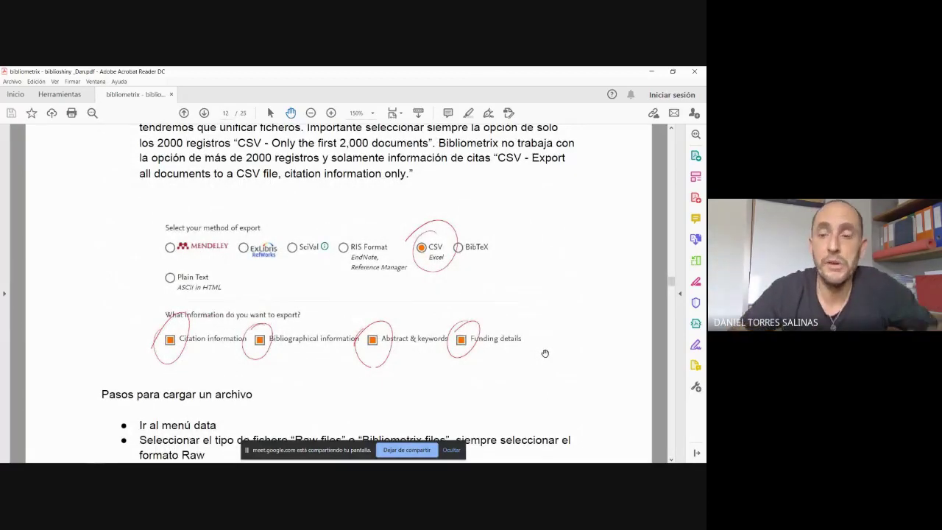
Step: Close the PDF guide and admit the waiting participant to the Google Meet call in the browser
{"action": "left_click", "coordinate": [696, 72]}
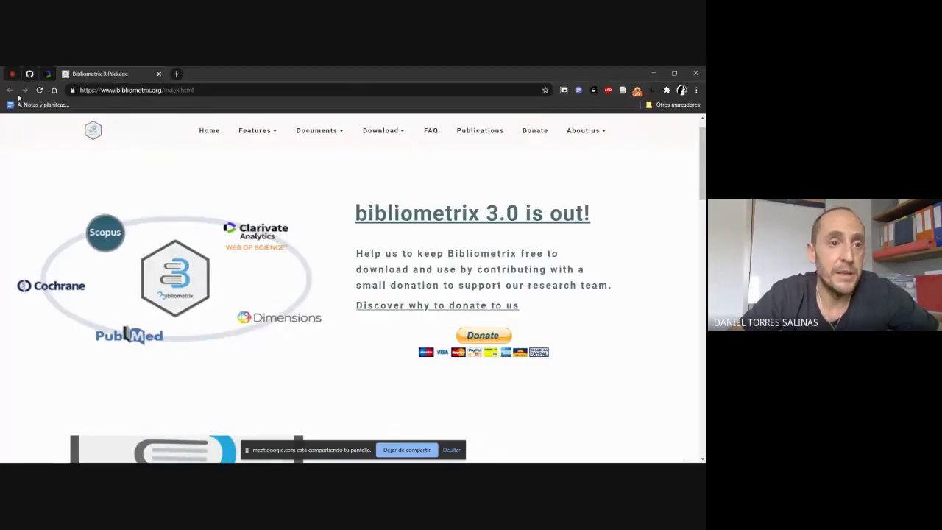
{"action": "left_click", "coordinate": [12, 74]}
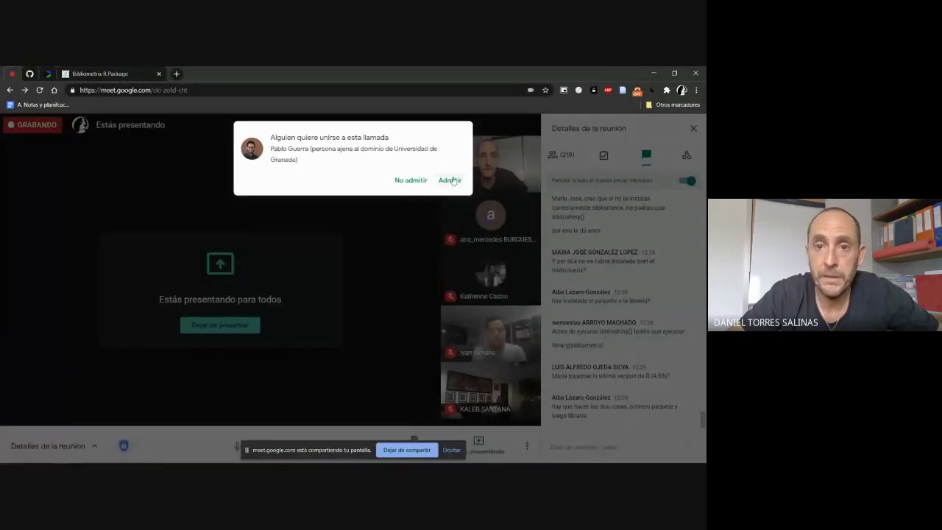
{"action": "left_click", "coordinate": [450, 181]}
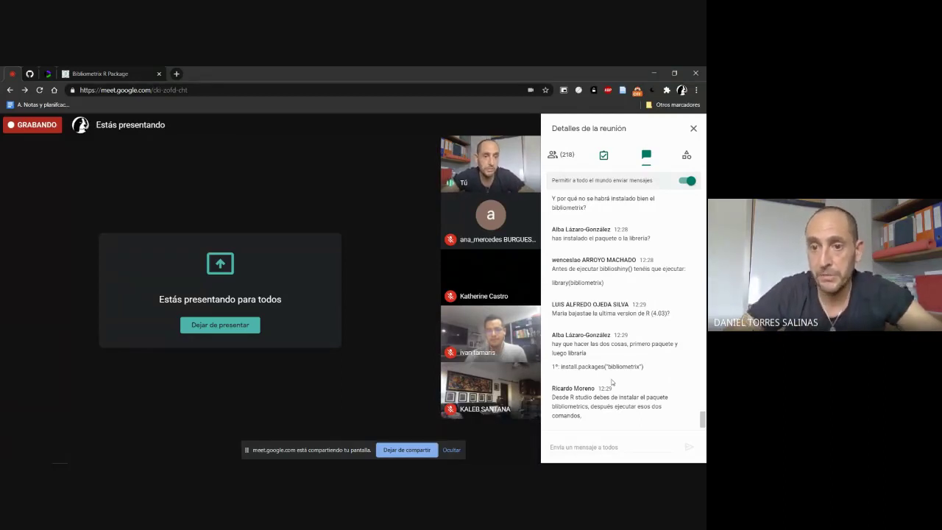
Step: Switch to the GitHub wiki guide and highlight the Web of Science Core Collection database named in Paso 1 of the practical case
{"action": "left_click", "coordinate": [123, 75]}
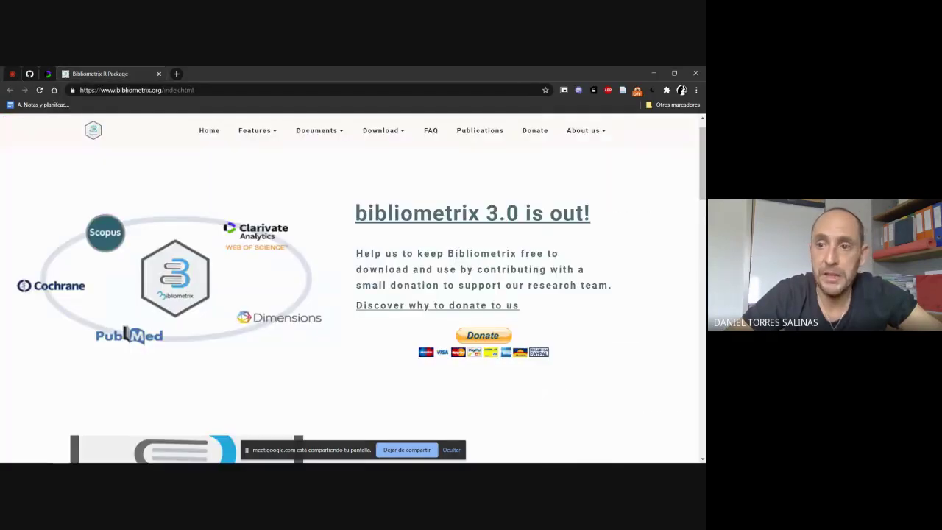
{"action": "left_click", "coordinate": [31, 75]}
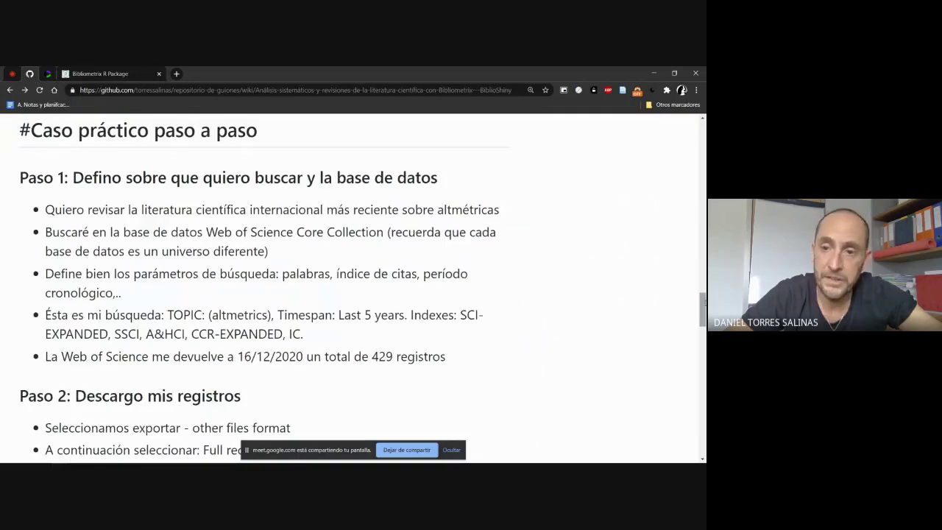
{"action": "mouse_move", "coordinate": [703, 305]}
{"action": "left_mouse_down"}
{"action": "mouse_move", "coordinate": [703, 293]}
{"action": "mouse_move", "coordinate": [701, 400]}
{"action": "mouse_move", "coordinate": [702, 298]}
{"action": "left_mouse_up"}
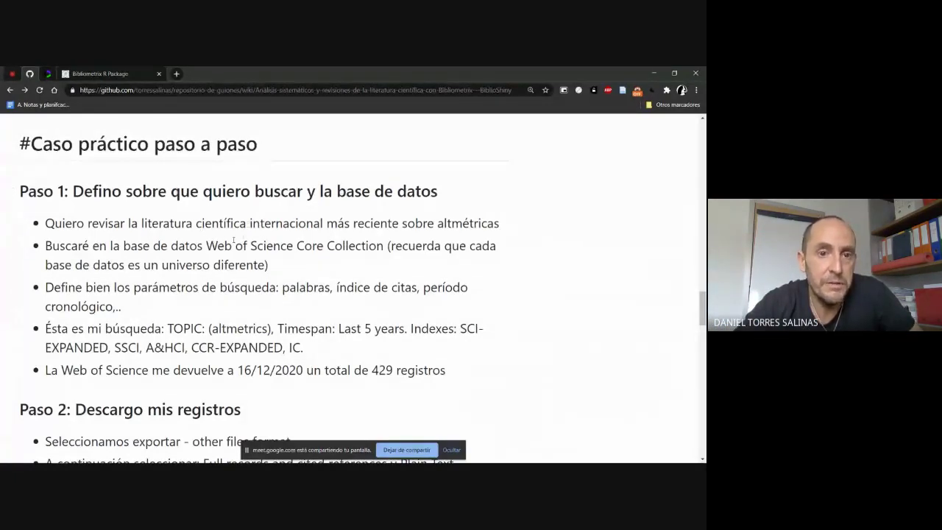
{"action": "left_click_drag", "start_coordinate": [206, 246], "coordinate": [379, 246]}
Step: Switch to Web of Science and examine the Basic Search form and its selected database
{"action": "left_click", "coordinate": [48, 73]}
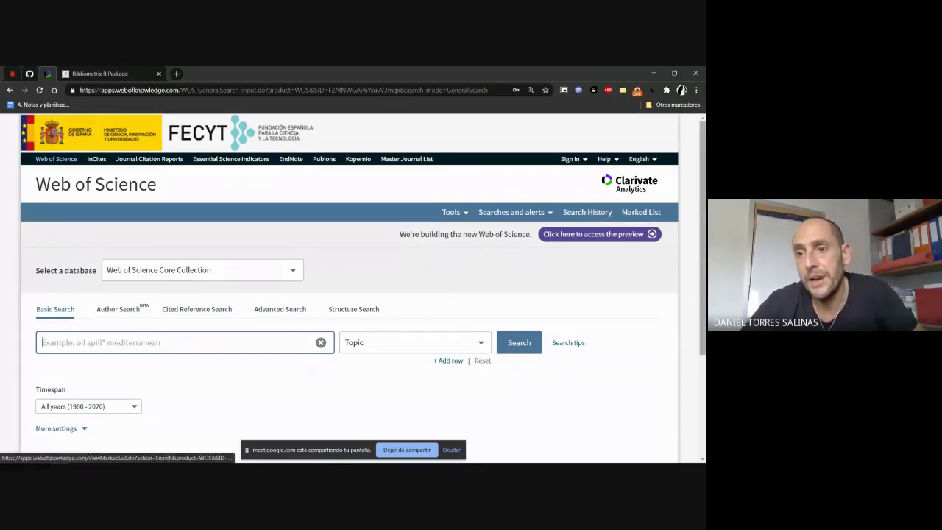
{"action": "scroll", "coordinate": [350, 287], "scroll_direction": "down", "scroll_amount": 3}
{"action": "scroll", "coordinate": [702, 274], "scroll_direction": "up", "scroll_amount": 1}
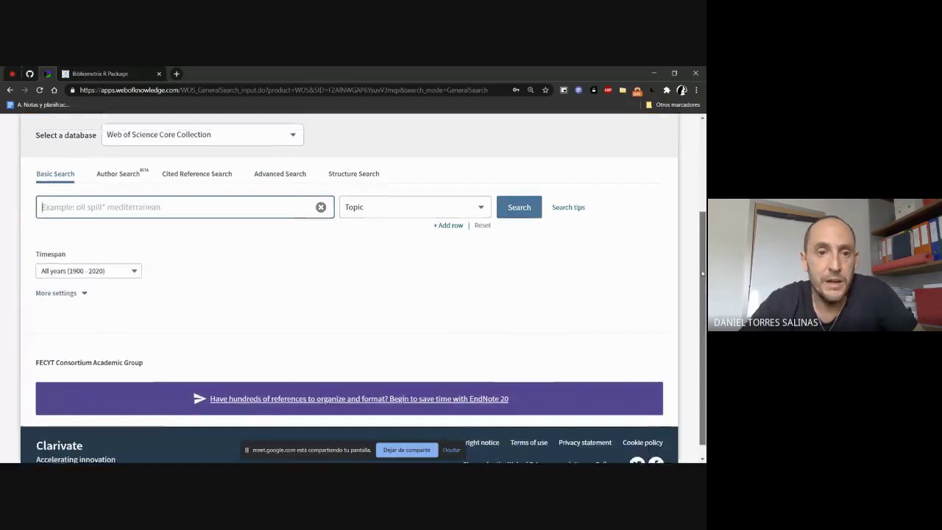
{"action": "scroll", "coordinate": [702, 273], "scroll_direction": "up", "scroll_amount": 1}
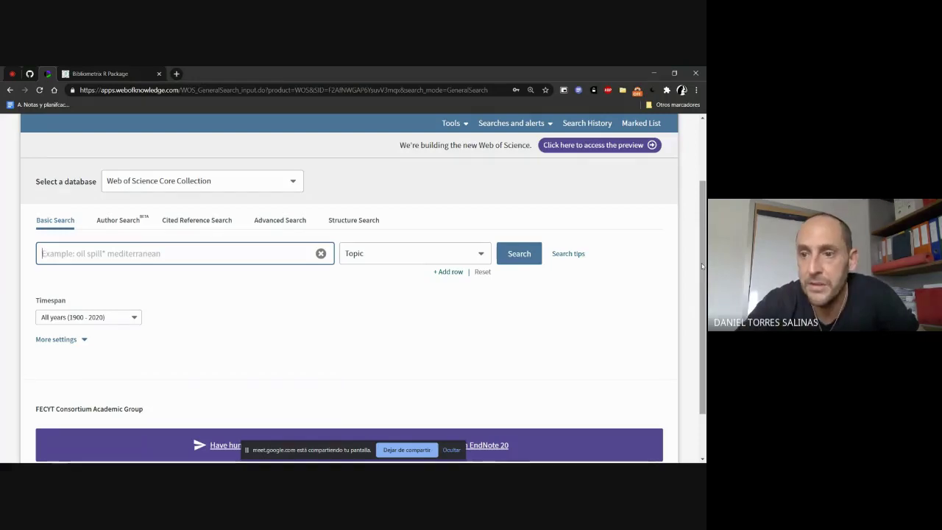
{"action": "left_click_drag", "start_coordinate": [703, 266], "coordinate": [704, 243]}
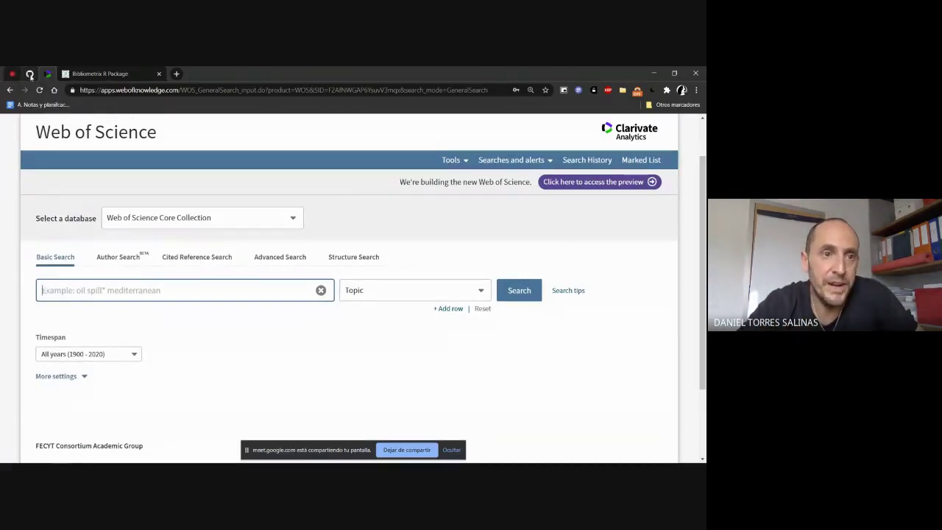
Step: Return to the GitHub wiki guide and highlight the Paso 1 advice on search parameters, including the citation index
{"action": "left_click", "coordinate": [30, 74]}
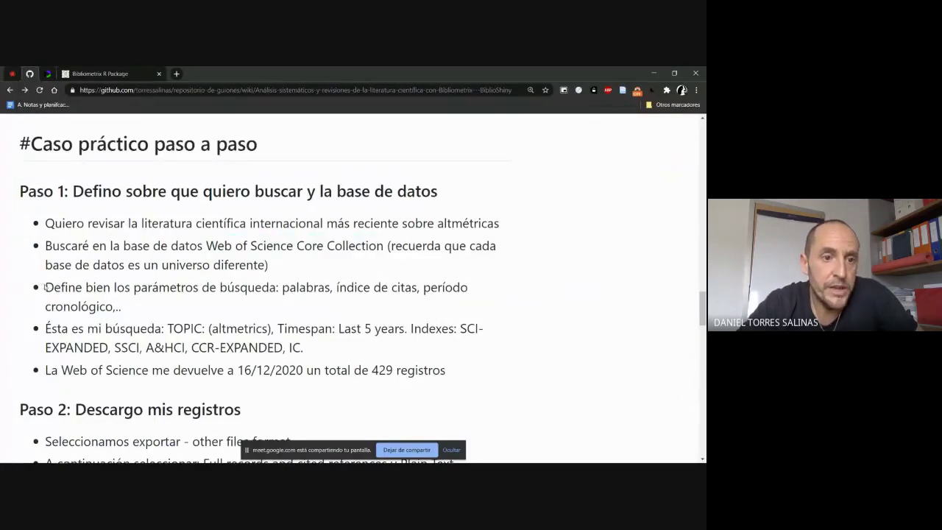
{"action": "left_click_drag", "start_coordinate": [46, 287], "coordinate": [242, 303]}
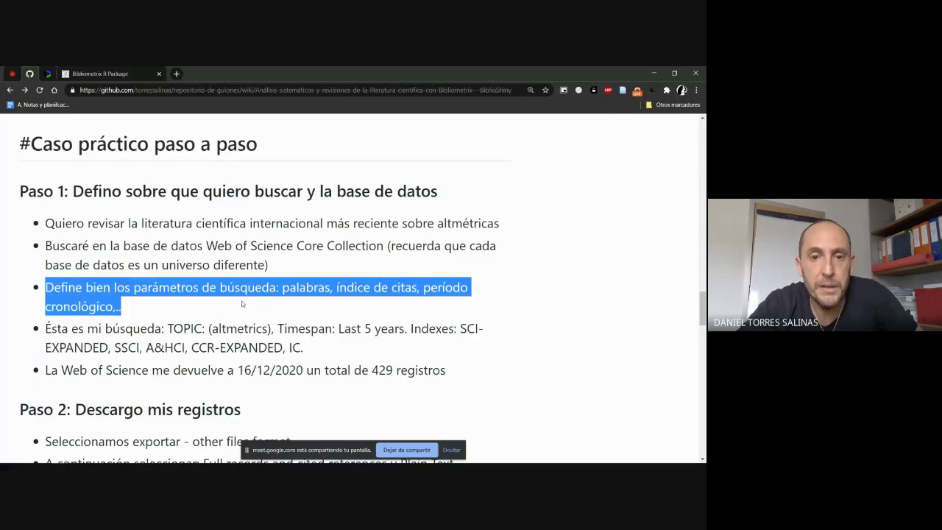
{"action": "left_click", "coordinate": [318, 290]}
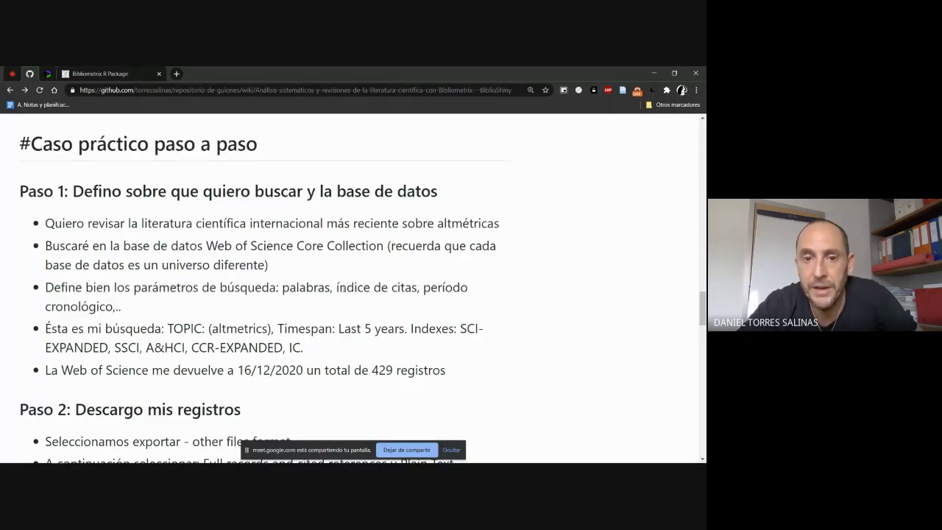
{"action": "left_click_drag", "start_coordinate": [338, 287], "coordinate": [394, 288]}
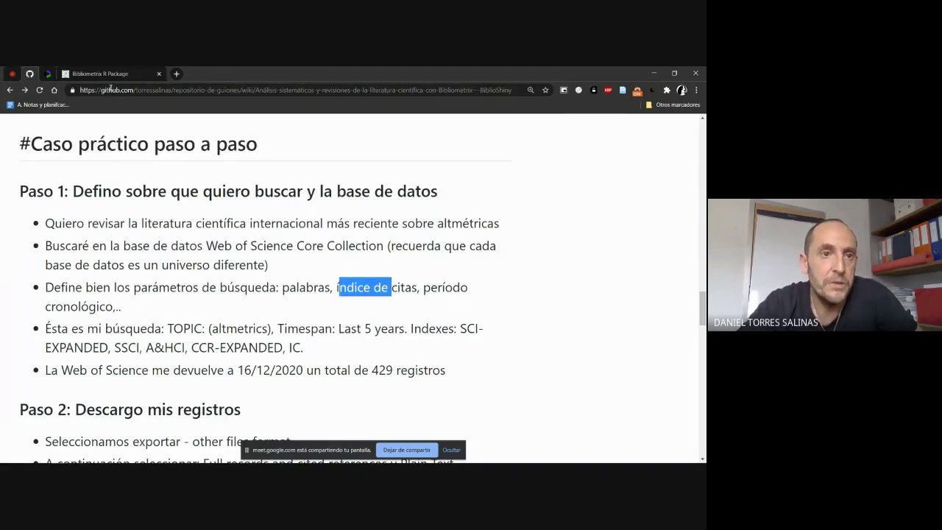
Step: Go back to Web of Science, choose the Topic field in Basic Search and enter "altmetrics" as the search term
{"action": "left_click", "coordinate": [116, 76]}
{"action": "left_click", "coordinate": [49, 74]}
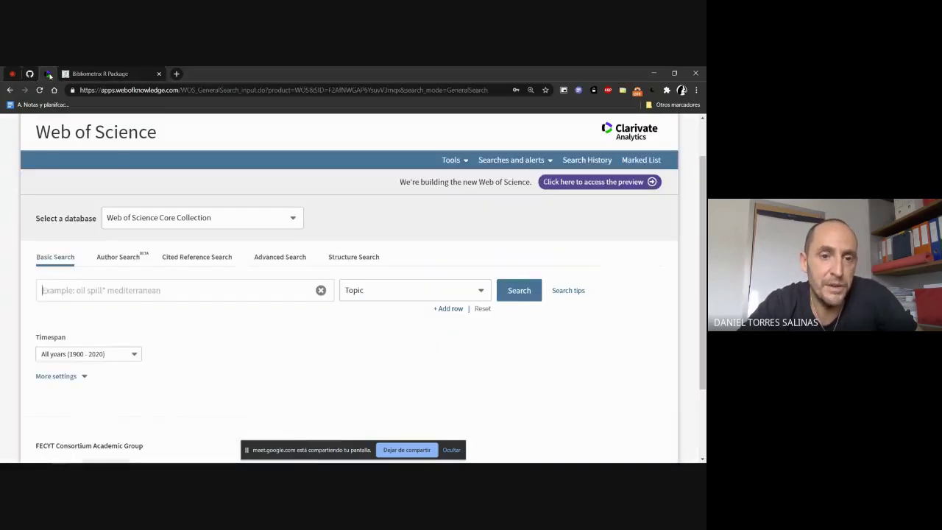
{"action": "left_click", "coordinate": [457, 295]}
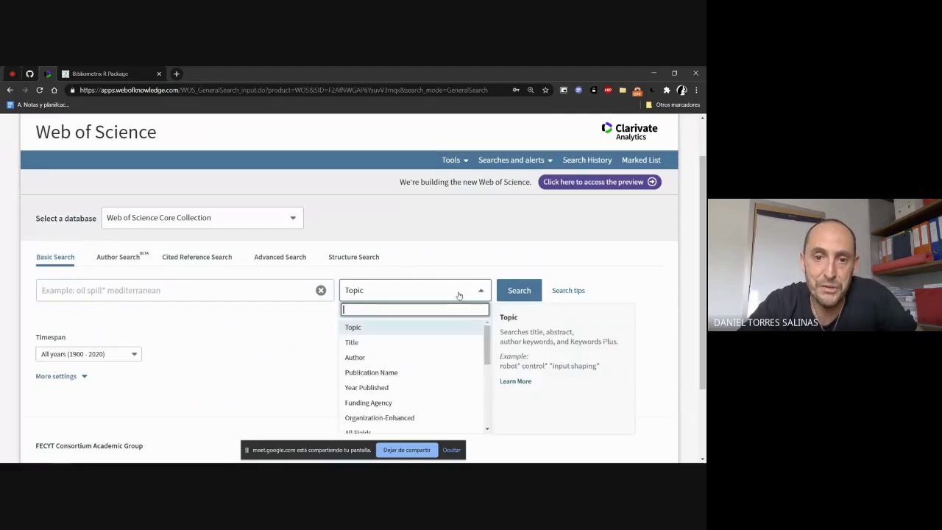
{"action": "left_click", "coordinate": [370, 330]}
{"action": "left_click", "coordinate": [207, 287]}
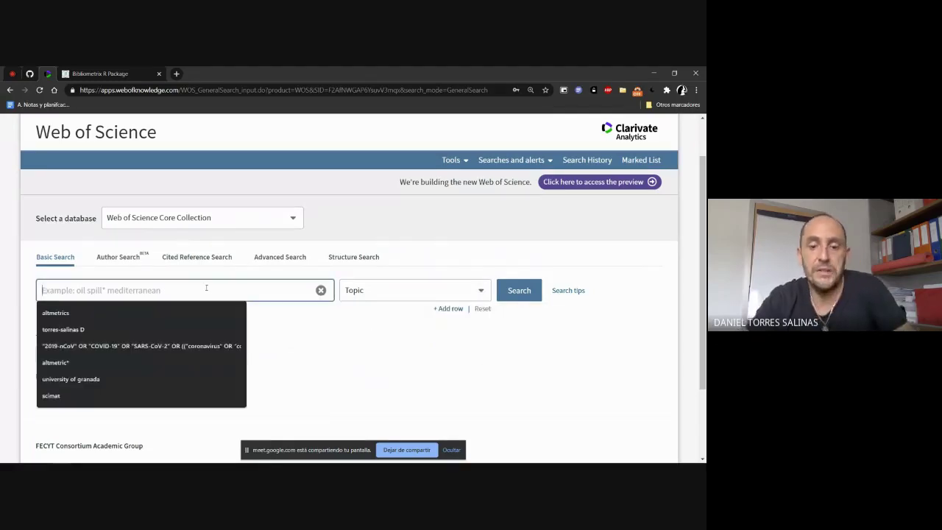
{"action": "type", "text": "altmet"}
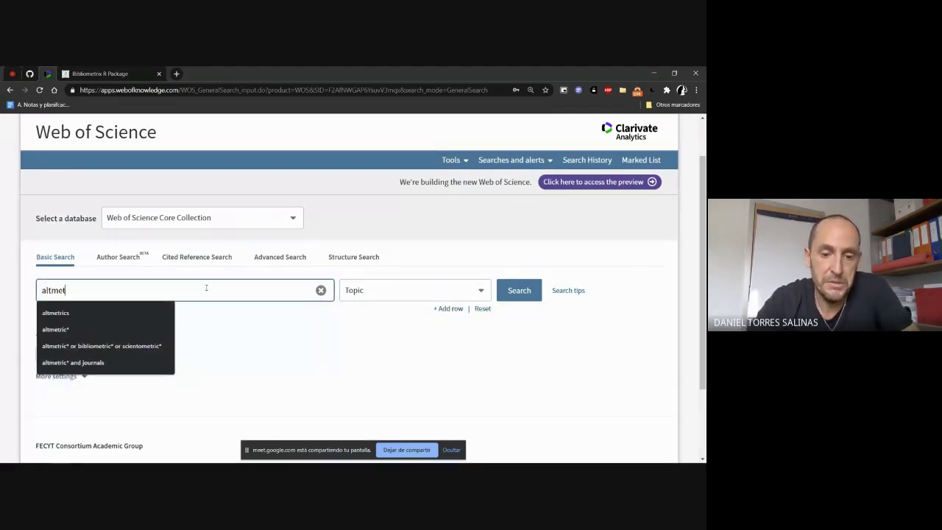
{"action": "type", "text": "rics"}
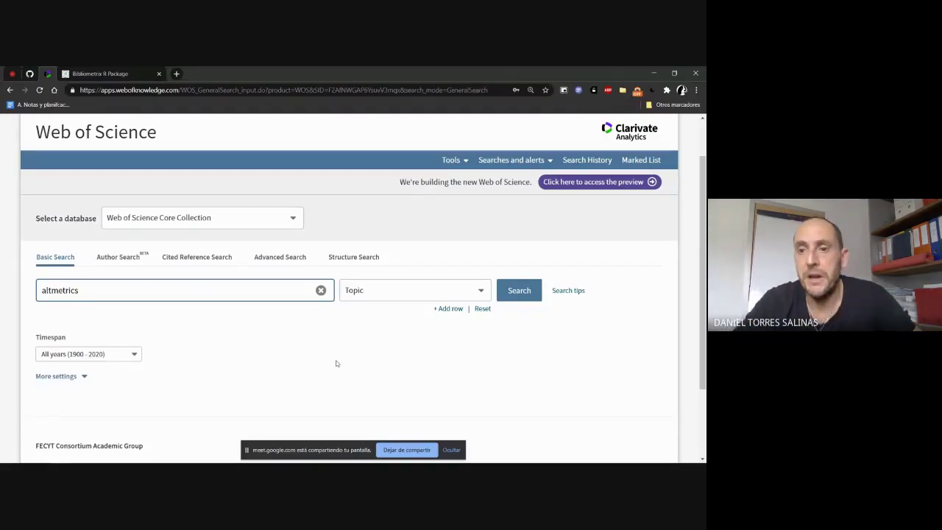
{"action": "scroll", "coordinate": [110, 322], "scroll_direction": "down", "scroll_amount": 1}
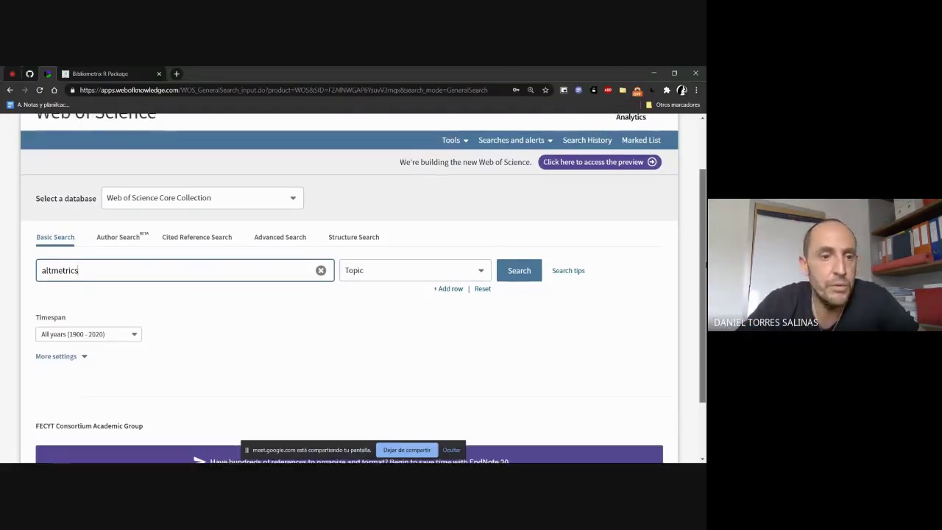
Step: Limit the search timespan to Last 5 years
{"action": "left_click", "coordinate": [134, 325]}
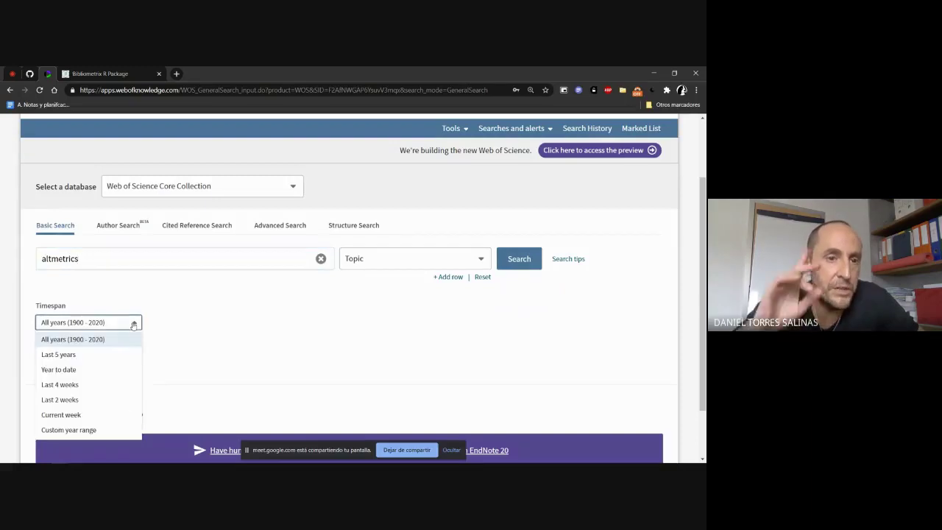
{"action": "left_click", "coordinate": [103, 354]}
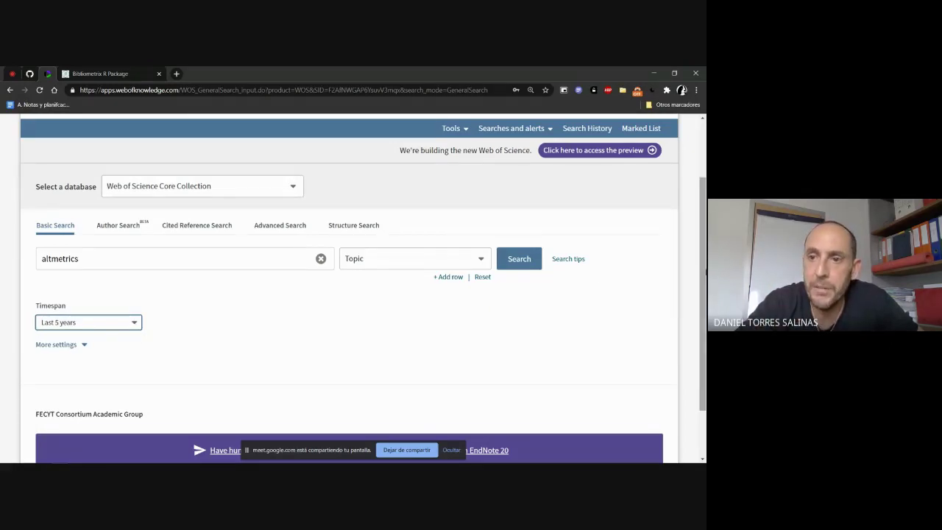
{"action": "scroll", "coordinate": [654, 279], "scroll_direction": "up", "scroll_amount": 2}
{"action": "scroll", "coordinate": [654, 280], "scroll_direction": "down", "scroll_amount": 3}
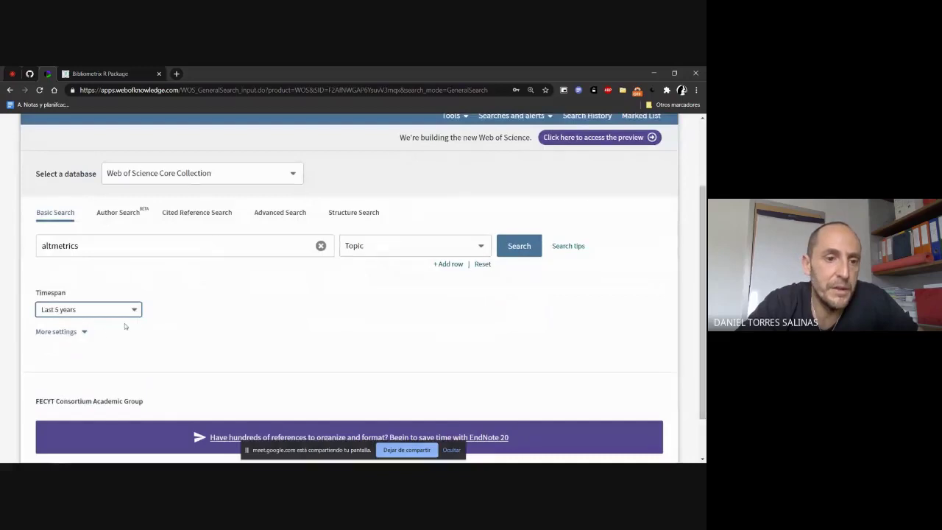
Step: Expand the additional search settings and highlight the Web of Science Core Collection citation indexes heading
{"action": "left_click", "coordinate": [74, 332]}
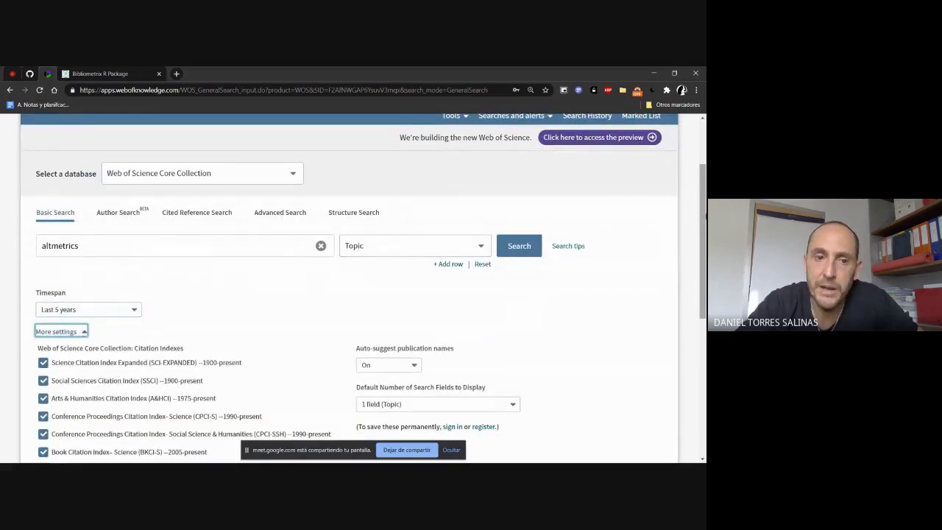
{"action": "scroll", "coordinate": [64, 259], "scroll_direction": "down", "scroll_amount": 2}
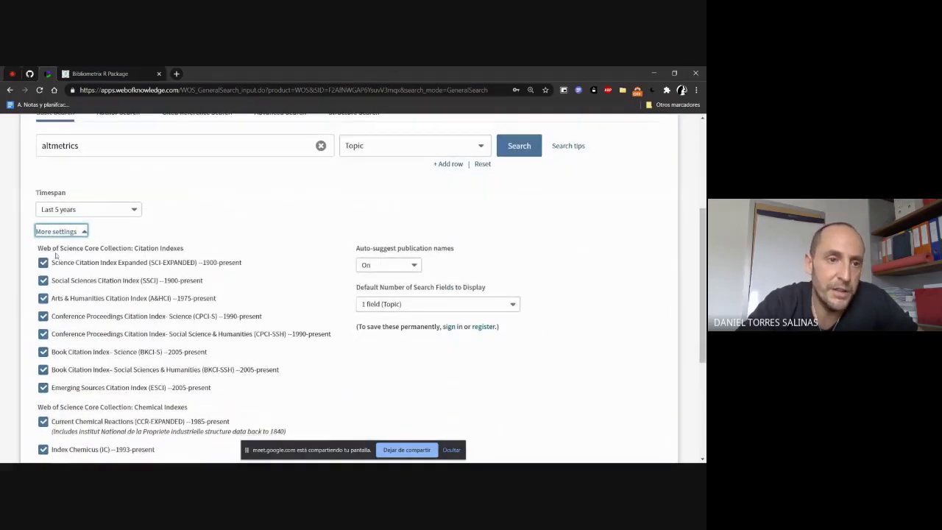
{"action": "left_click_drag", "start_coordinate": [38, 248], "coordinate": [195, 257]}
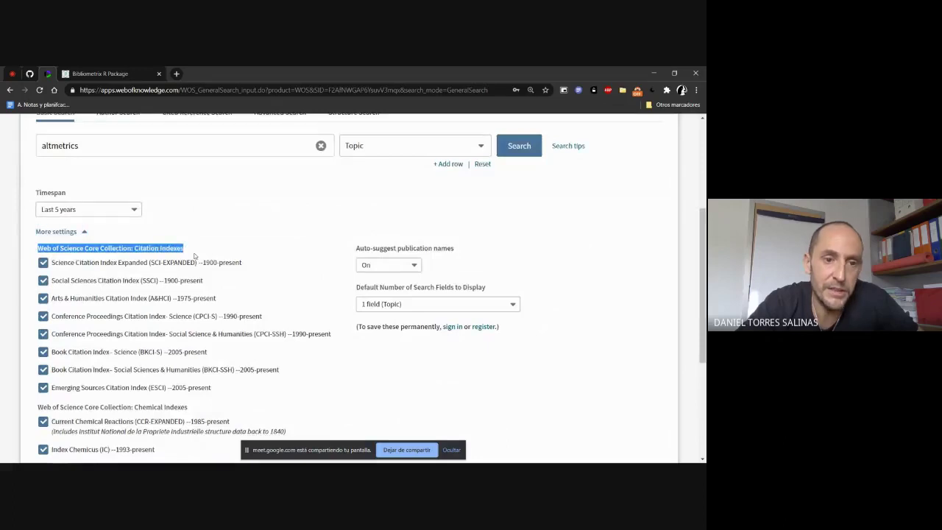
{"action": "scroll", "coordinate": [274, 310], "scroll_direction": "down", "scroll_amount": 1}
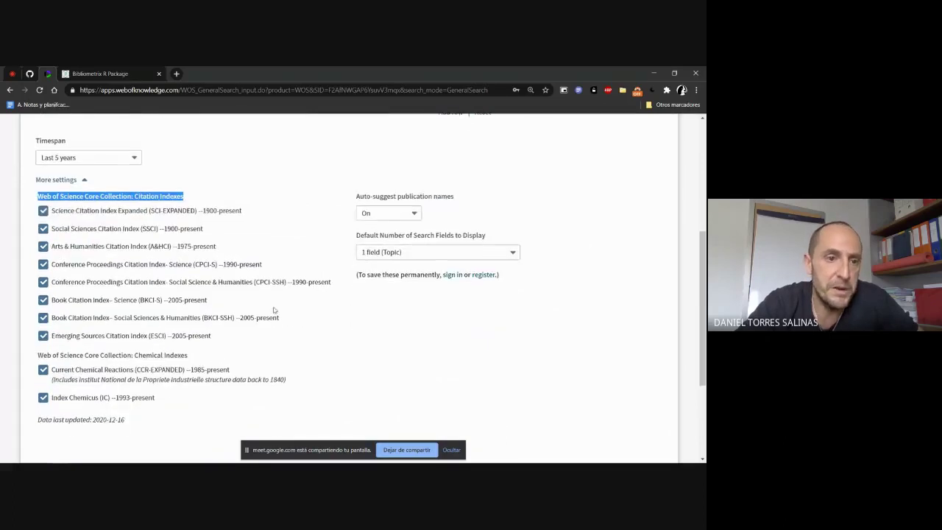
Step: Restrict the search to SCI-EXPANDED, SSCI and A&HCI by deselecting the conference proceedings, book, ESCI and both chemical indexes
{"action": "left_click", "coordinate": [42, 265]}
{"action": "left_click", "coordinate": [43, 282]}
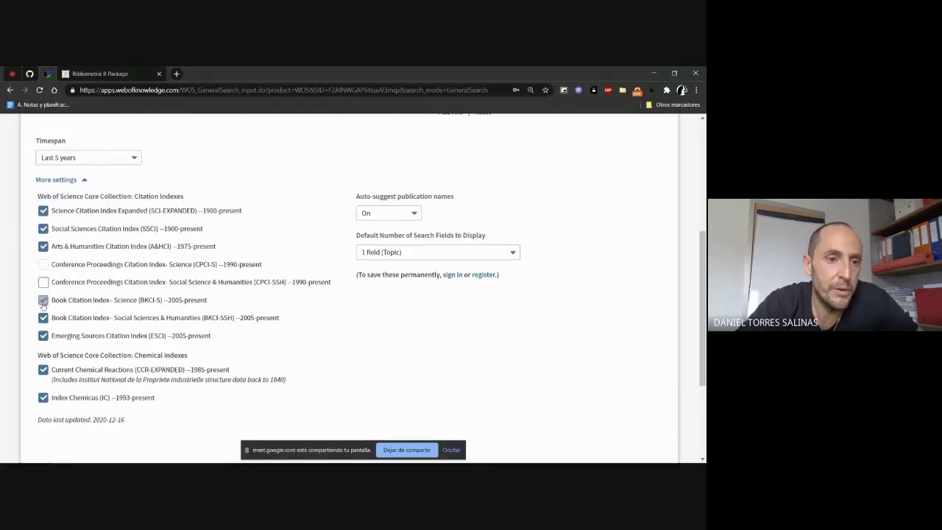
{"action": "left_click", "coordinate": [43, 300]}
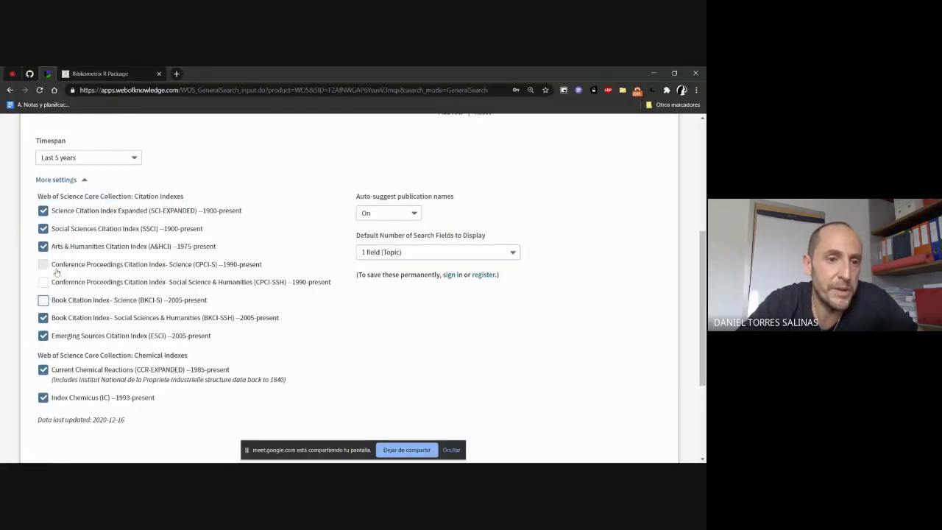
{"action": "left_click", "coordinate": [43, 318]}
{"action": "left_click", "coordinate": [43, 336]}
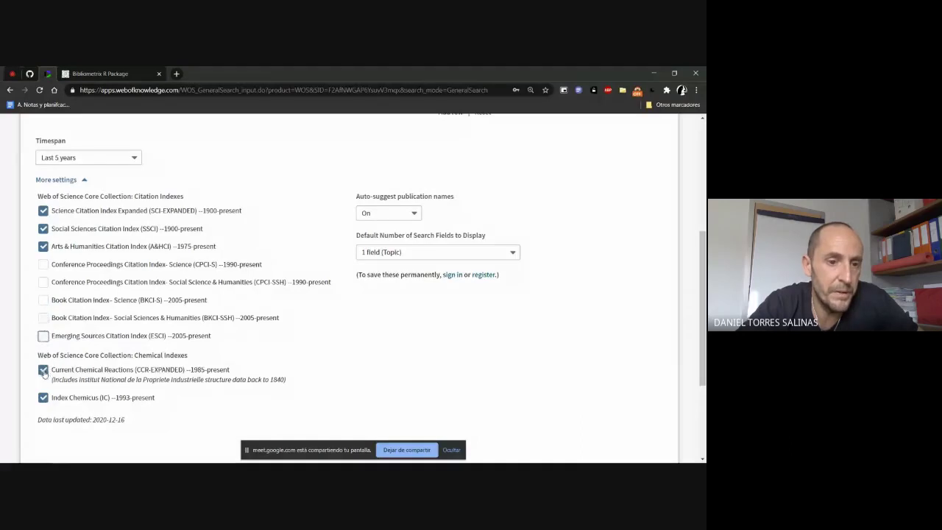
{"action": "left_click", "coordinate": [43, 370]}
{"action": "left_click", "coordinate": [43, 398]}
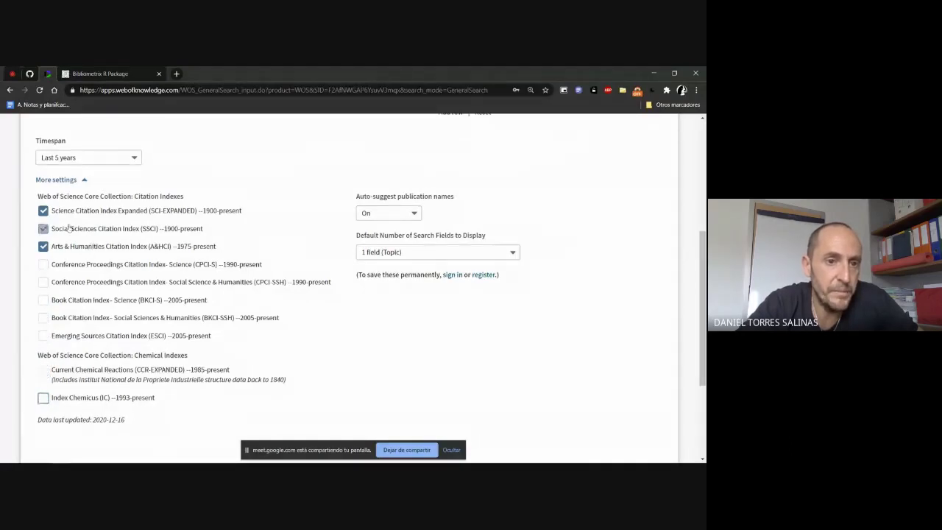
{"action": "left_click", "coordinate": [124, 214]}
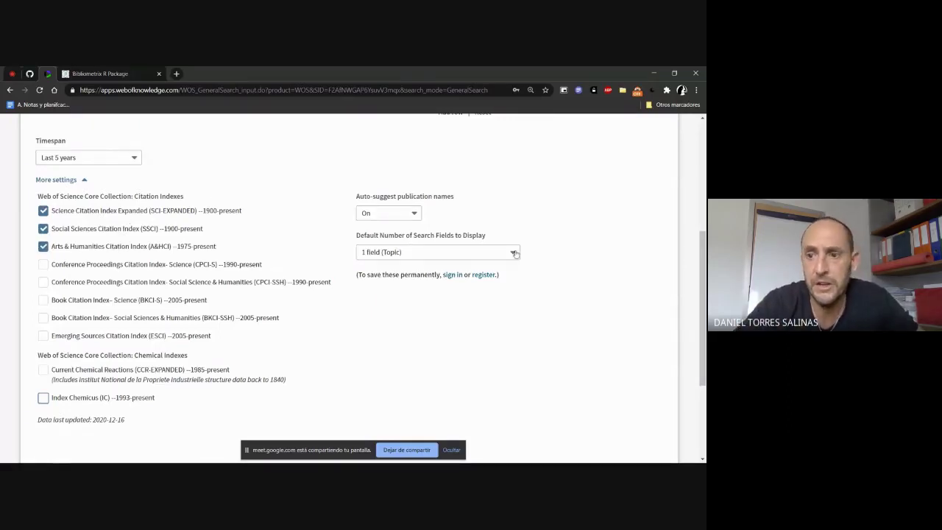
{"action": "scroll", "coordinate": [515, 254], "scroll_direction": "up", "scroll_amount": 1}
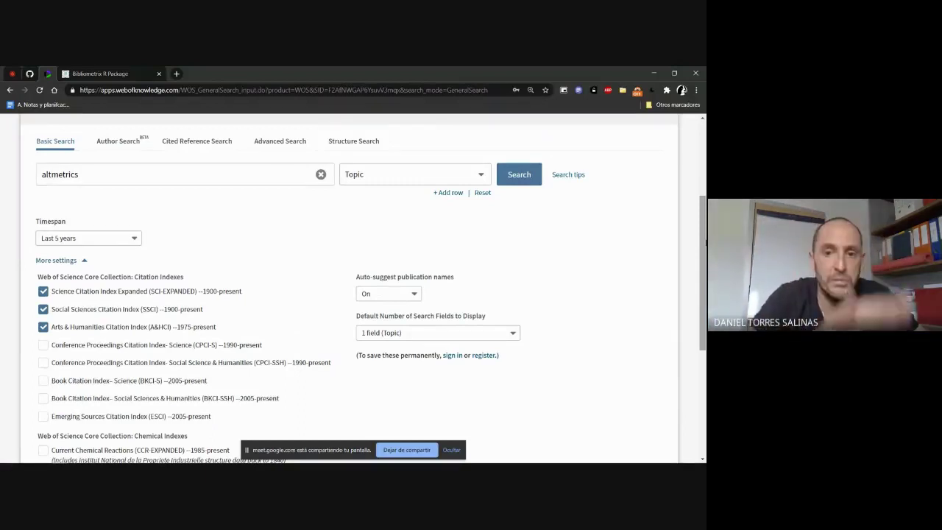
Step: Switch to the GitHub wiki guide and highlight the search definition with topic, timespan and indexes in Paso 1
{"action": "left_click", "coordinate": [30, 73]}
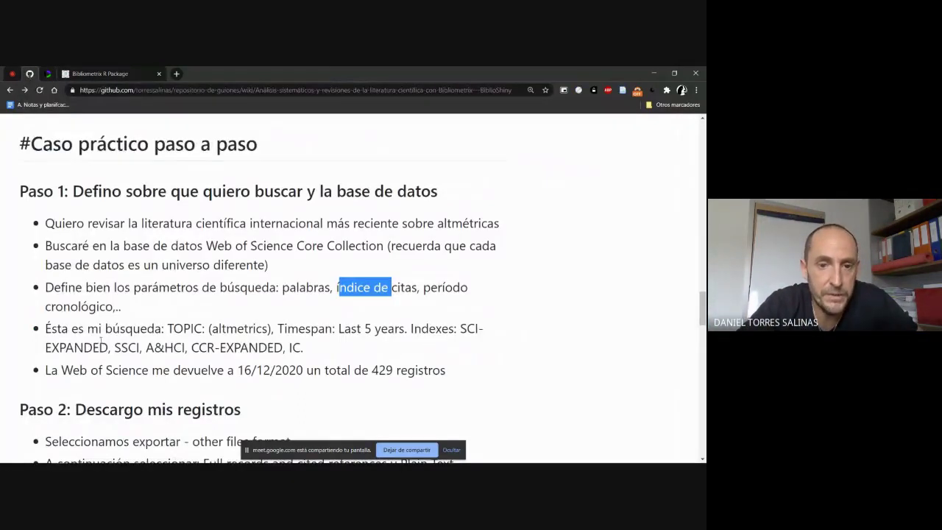
{"action": "left_click_drag", "start_coordinate": [44, 331], "coordinate": [318, 351]}
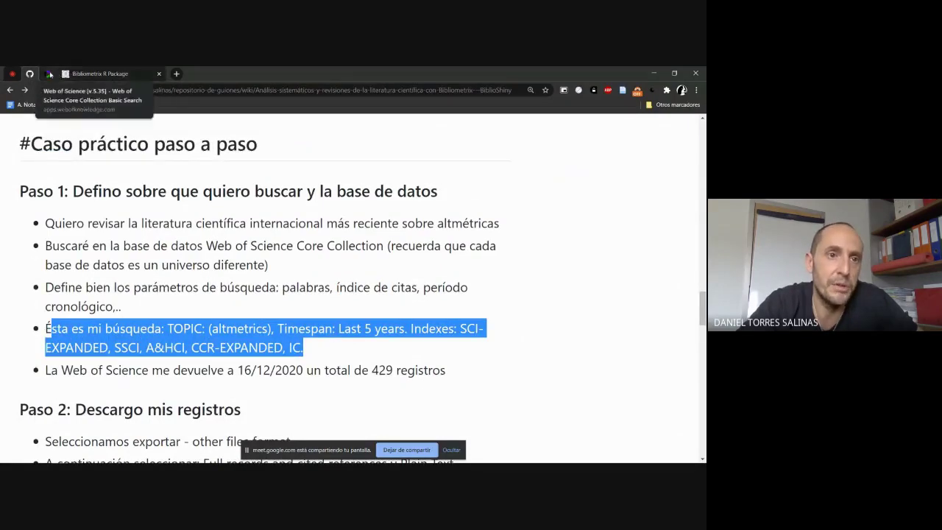
Step: Return to Web of Science, run the altmetrics search and highlight the number of results
{"action": "left_click", "coordinate": [48, 73]}
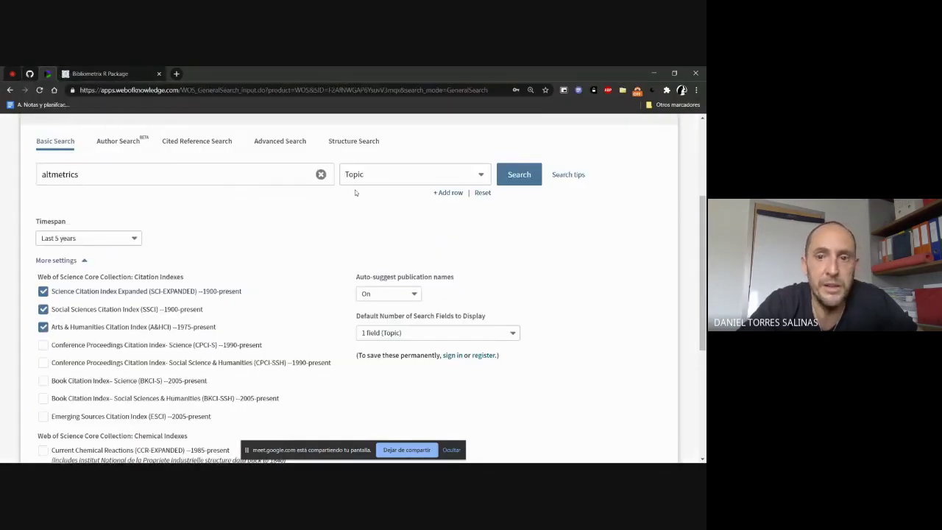
{"action": "left_click", "coordinate": [518, 178]}
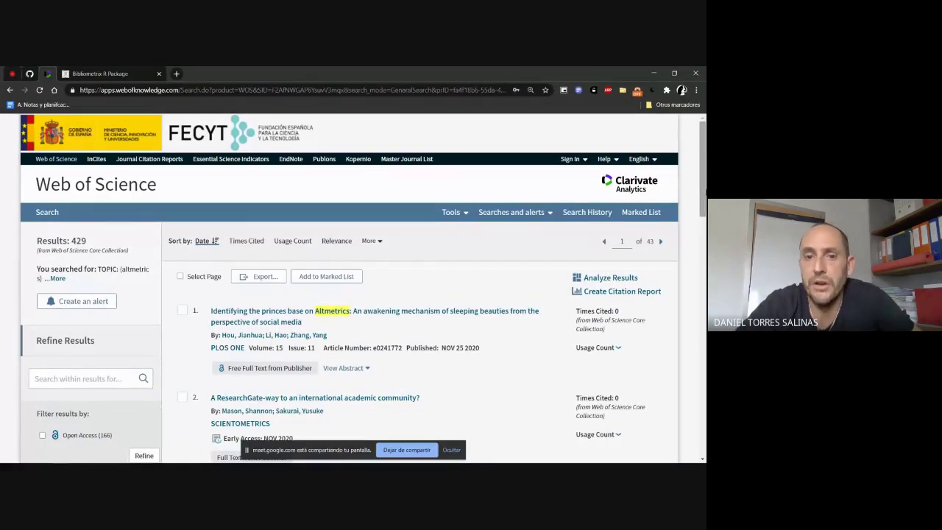
{"action": "mouse_move", "coordinate": [704, 200]}
{"action": "left_mouse_down"}
{"action": "mouse_move", "coordinate": [693, 352]}
{"action": "mouse_move", "coordinate": [700, 214]}
{"action": "left_mouse_up"}
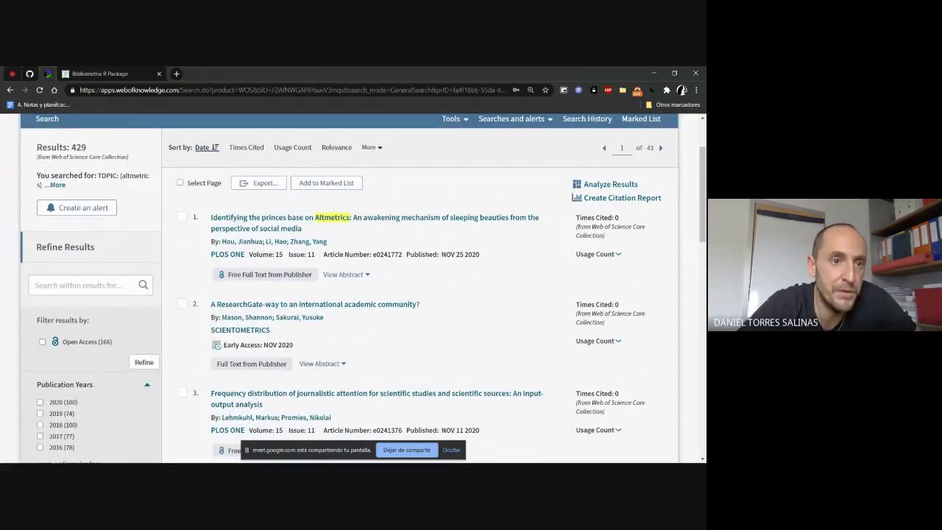
{"action": "left_click_drag", "start_coordinate": [38, 146], "coordinate": [133, 158]}
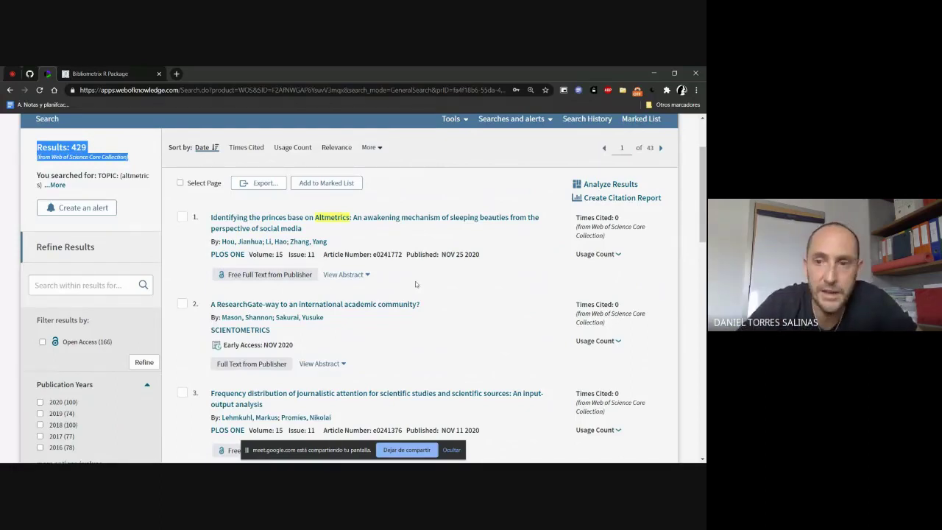
Step: Examine the search results and the refine filters, expanding the Authors and Source Titles lists
{"action": "left_click_drag", "start_coordinate": [701, 219], "coordinate": [701, 264]}
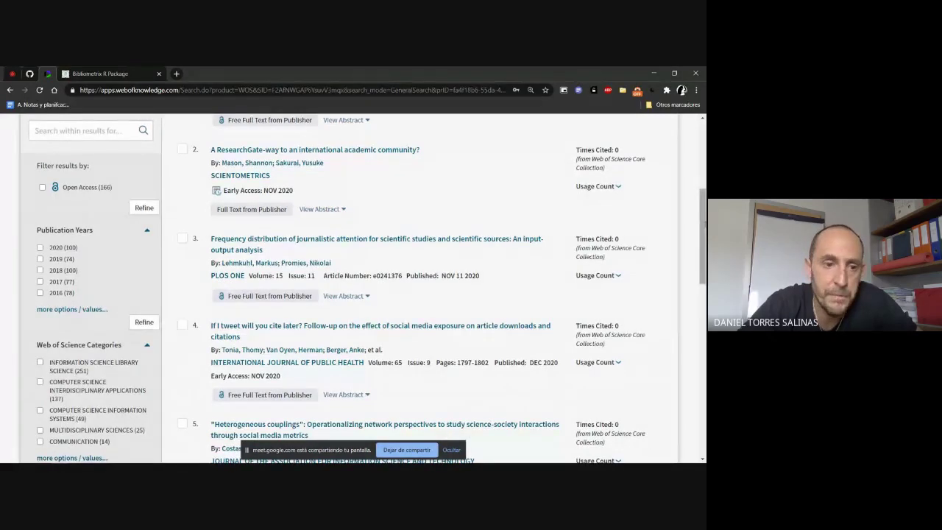
{"action": "scroll", "coordinate": [564, 241], "scroll_direction": "down", "scroll_amount": 2}
{"action": "scroll", "coordinate": [371, 288], "scroll_direction": "down", "scroll_amount": 6}
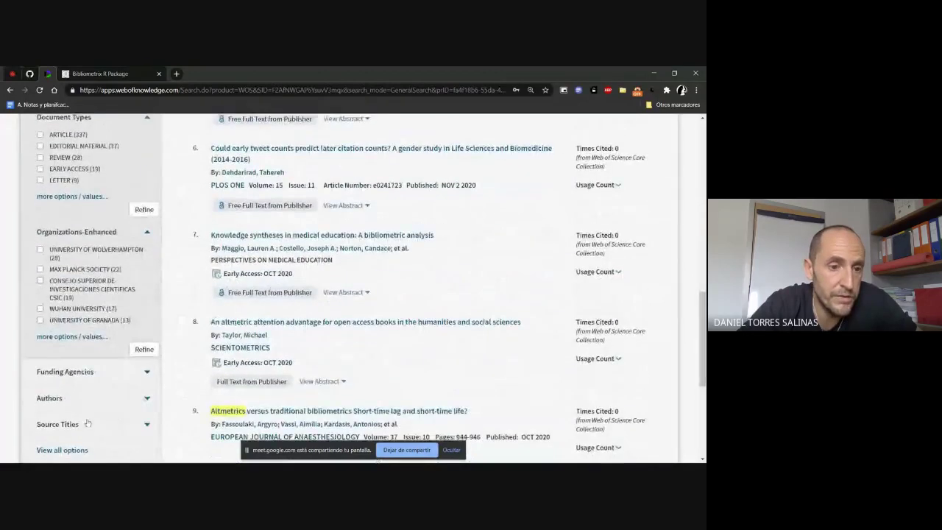
{"action": "left_click", "coordinate": [84, 403]}
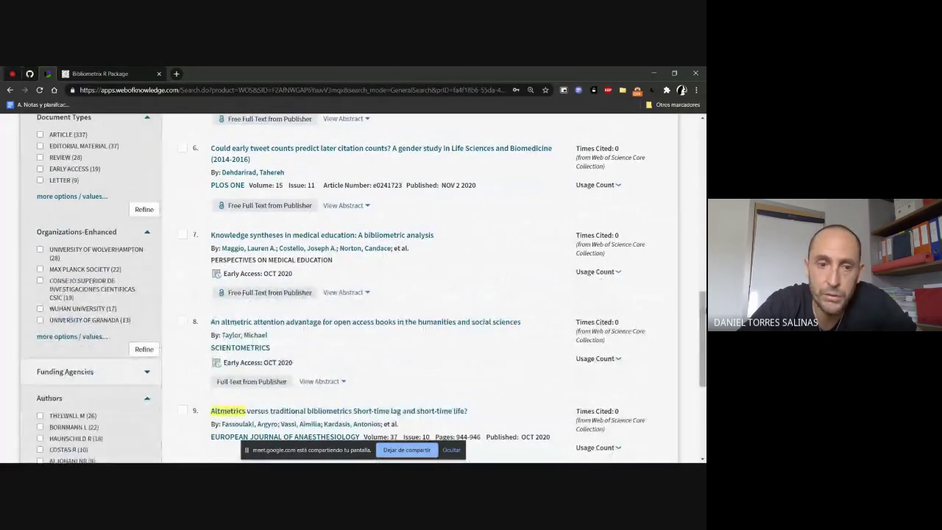
{"action": "scroll", "coordinate": [235, 335], "scroll_direction": "down", "scroll_amount": 3}
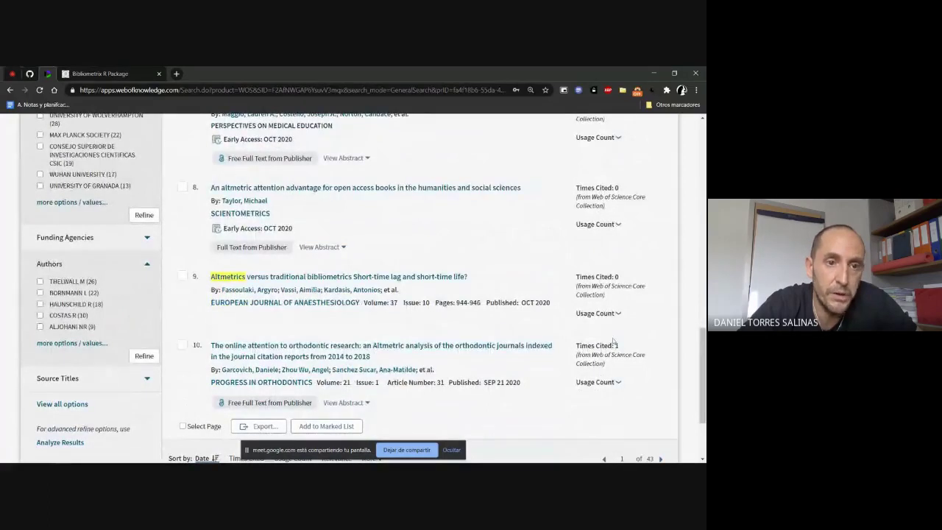
{"action": "scroll", "coordinate": [294, 309], "scroll_direction": "down", "scroll_amount": 2}
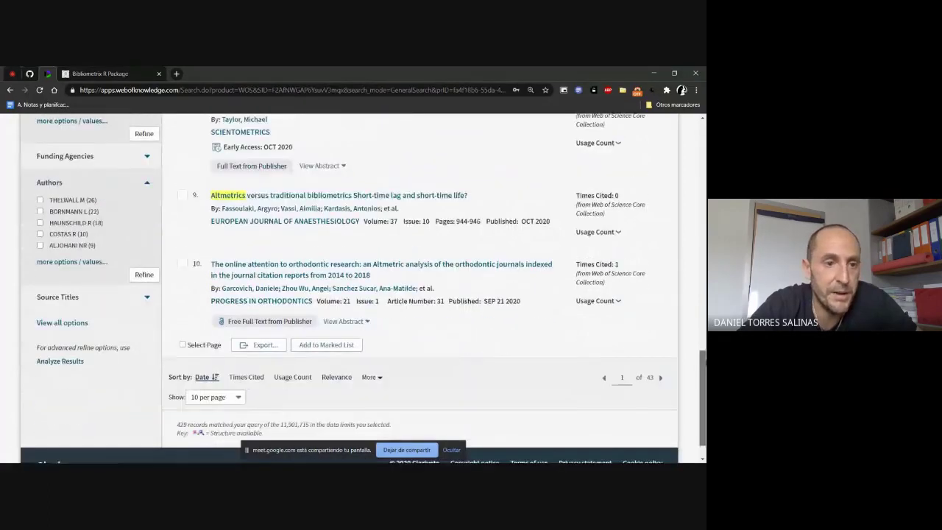
{"action": "left_click", "coordinate": [95, 299]}
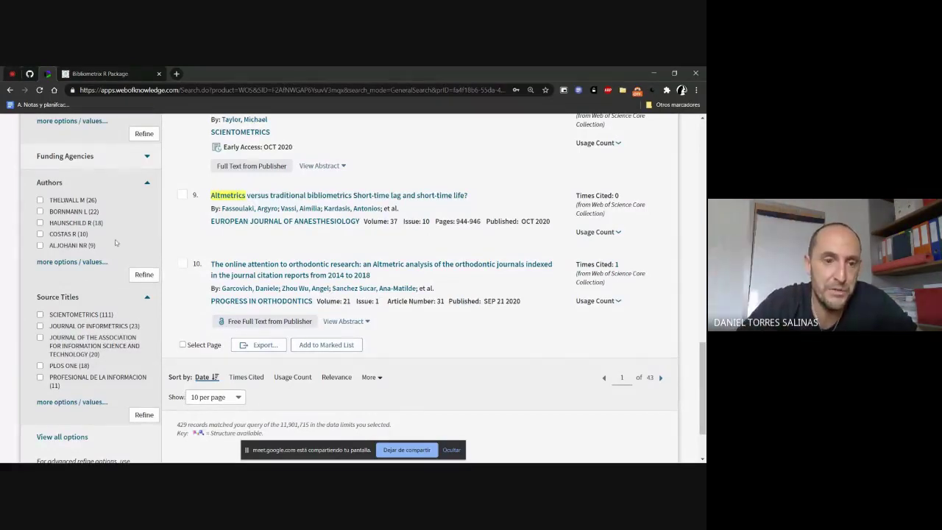
{"action": "scroll", "coordinate": [607, 346], "scroll_direction": "up", "scroll_amount": 8}
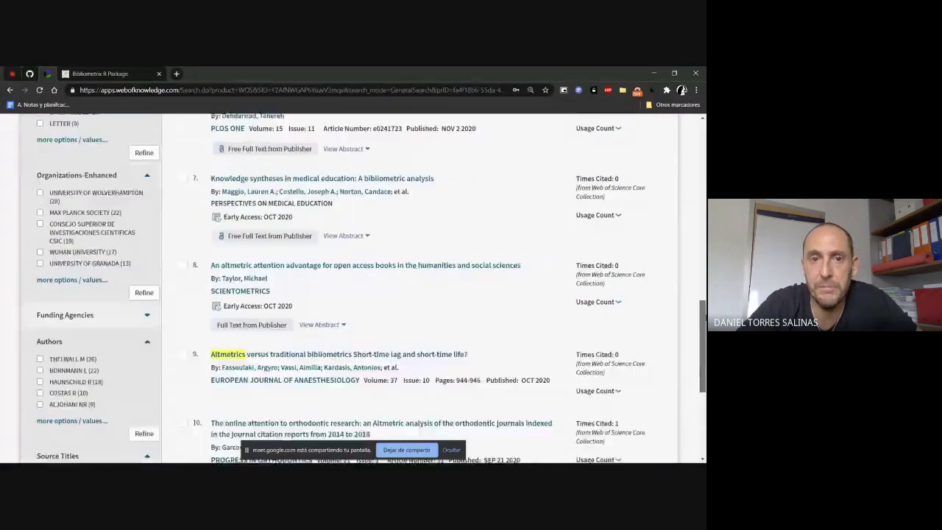
{"action": "scroll", "coordinate": [361, 287], "scroll_direction": "up", "scroll_amount": 5}
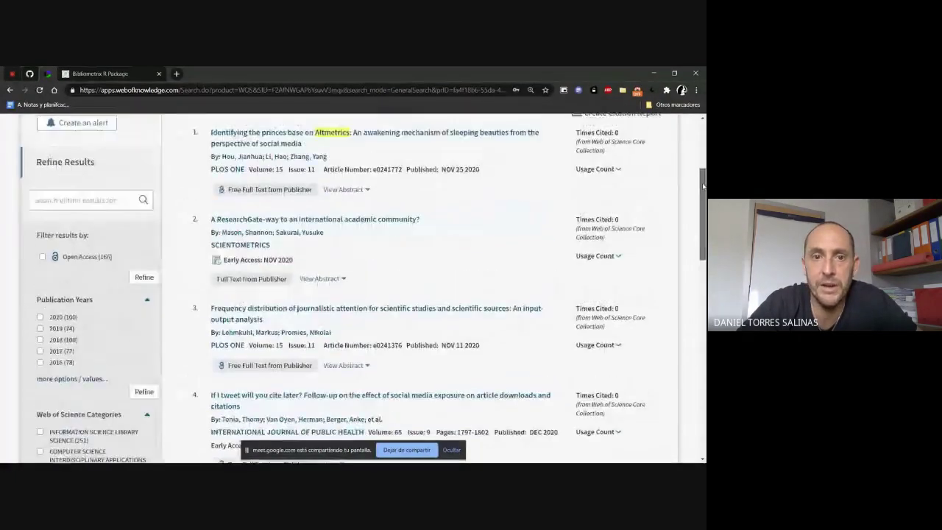
{"action": "scroll", "coordinate": [701, 147], "scroll_direction": "up", "scroll_amount": 1}
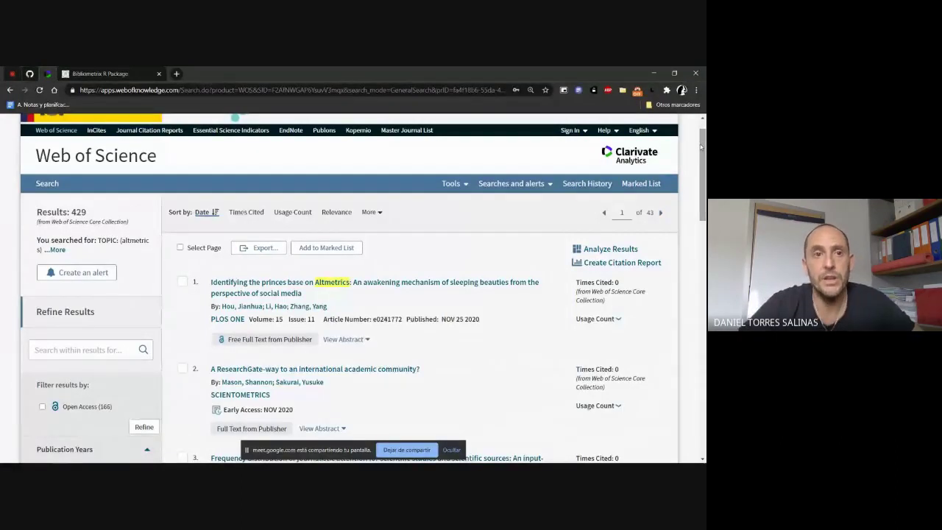
Step: Switch to the GitHub wiki guide and highlight the Paso 2 download heading and the record total stated in Paso 1
{"action": "left_click", "coordinate": [10, 89]}
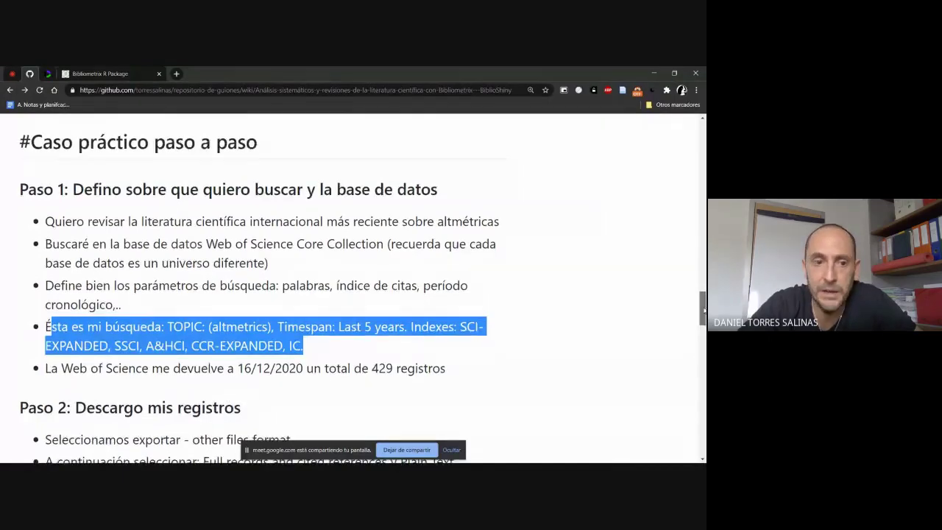
{"action": "scroll", "coordinate": [703, 308], "scroll_direction": "down", "scroll_amount": 3}
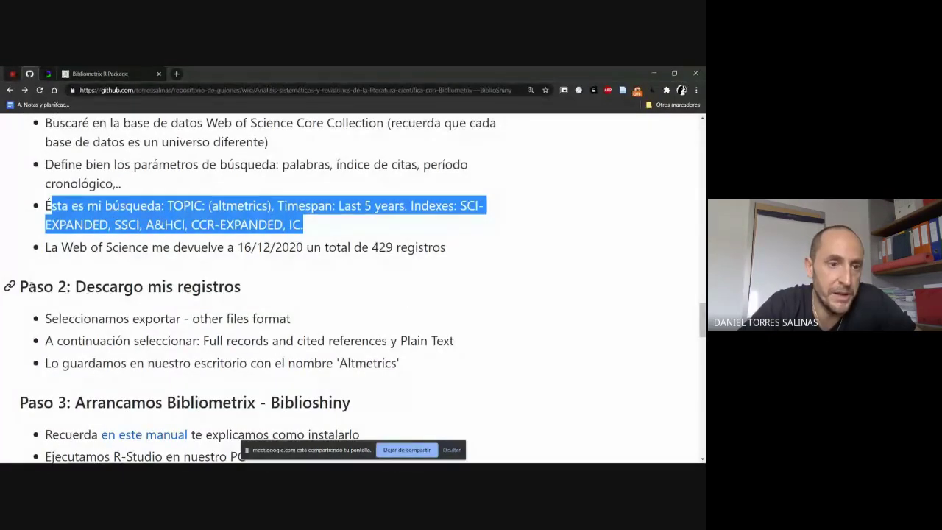
{"action": "left_click_drag", "start_coordinate": [21, 286], "coordinate": [243, 288]}
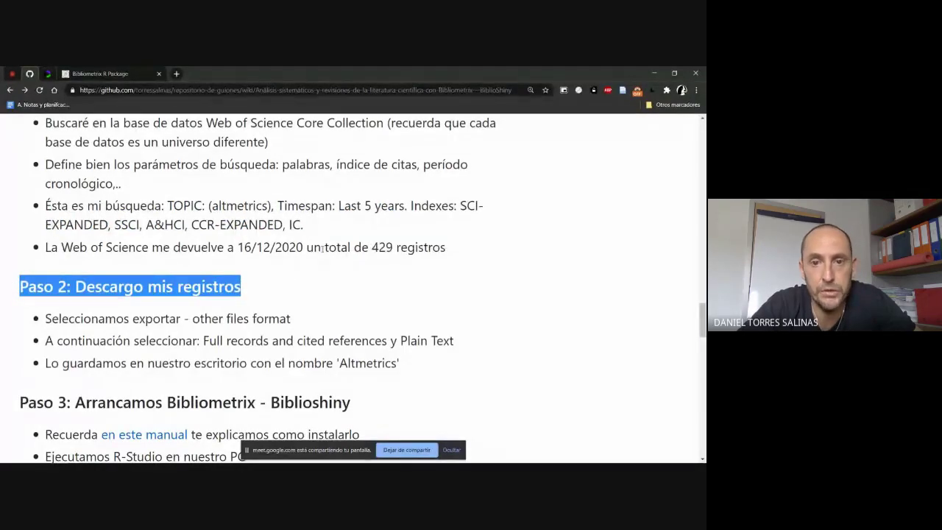
{"action": "left_click_drag", "start_coordinate": [321, 248], "coordinate": [548, 256]}
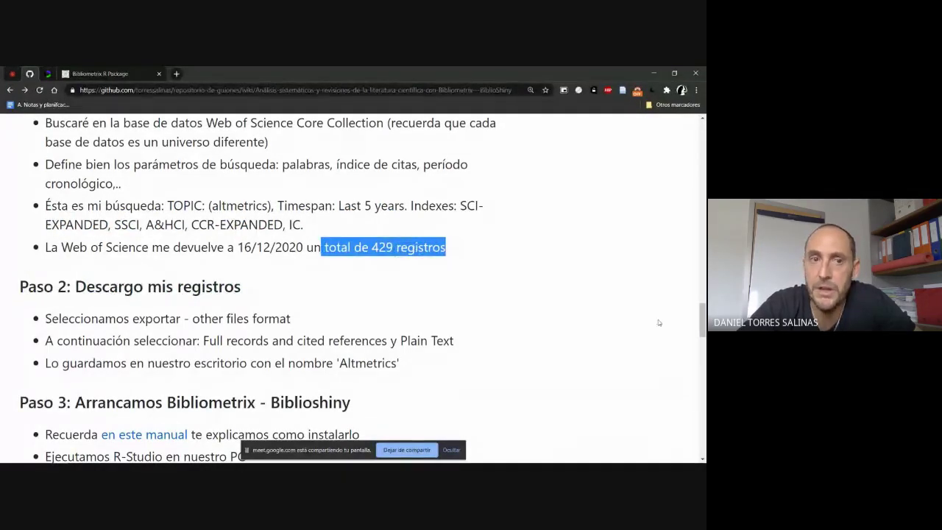
Step: Go back to the Web of Science results, expand the full search summary and highlight its topic, timespan and indexes
{"action": "left_click", "coordinate": [49, 74]}
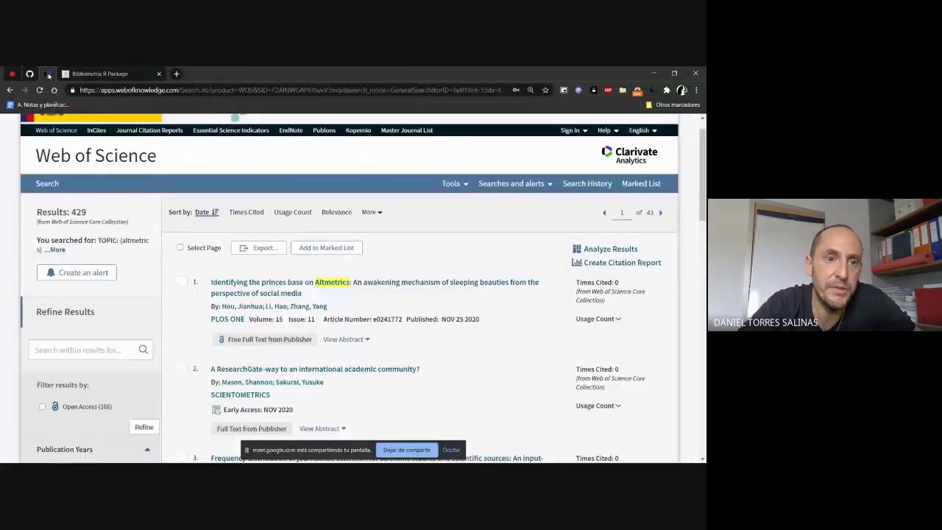
{"action": "left_click", "coordinate": [57, 249]}
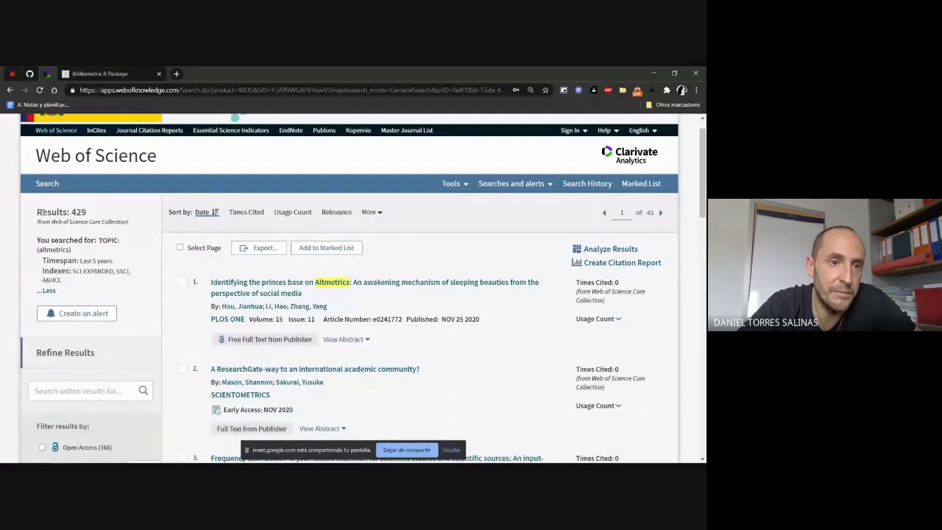
{"action": "left_click_drag", "start_coordinate": [38, 210], "coordinate": [99, 290]}
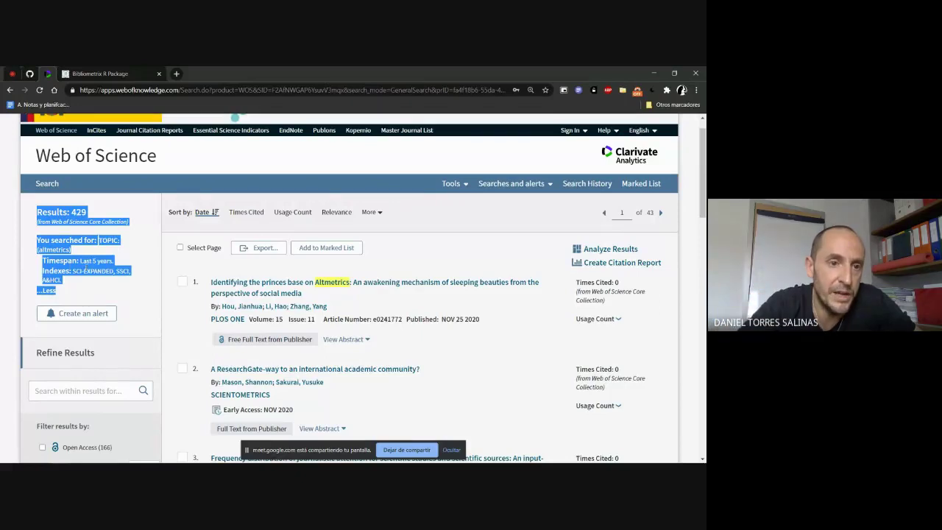
Step: Highlight the topic term in the search summary, and switch to the GitHub guide to highlight its instruction about exporting to other file formats
{"action": "left_click", "coordinate": [57, 247]}
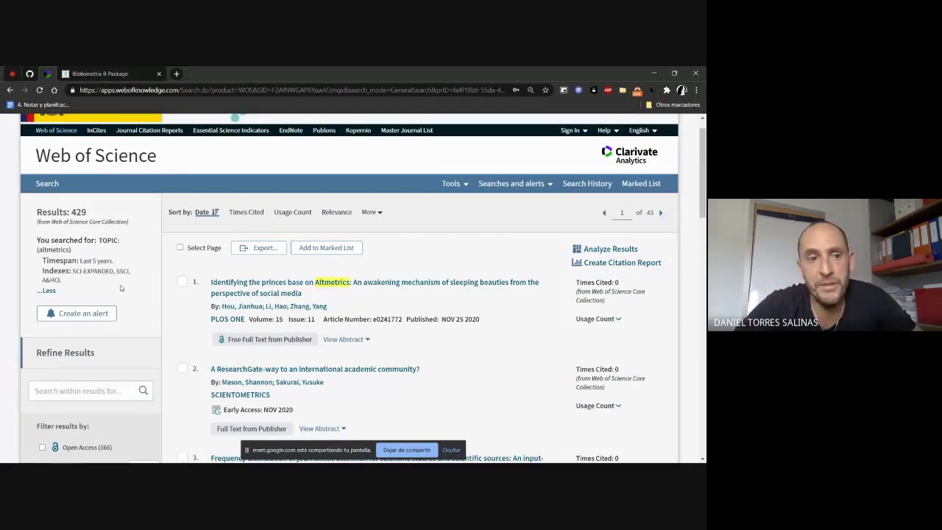
{"action": "double_click", "coordinate": [55, 251]}
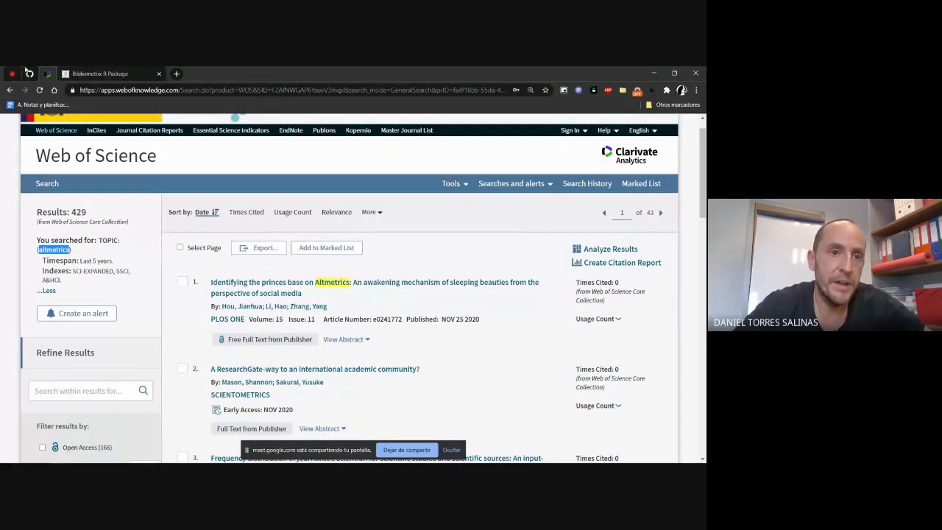
{"action": "left_click", "coordinate": [30, 74]}
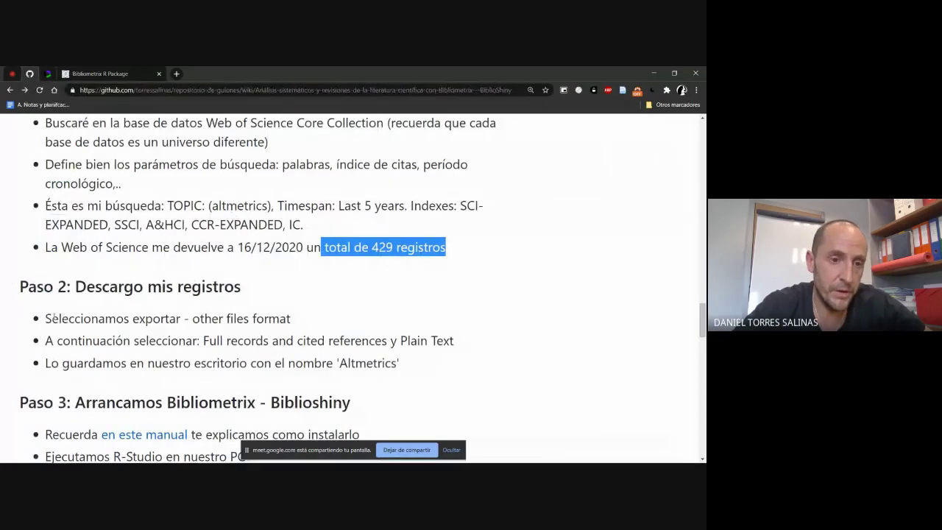
{"action": "scroll", "coordinate": [325, 279], "scroll_direction": "down", "scroll_amount": 1}
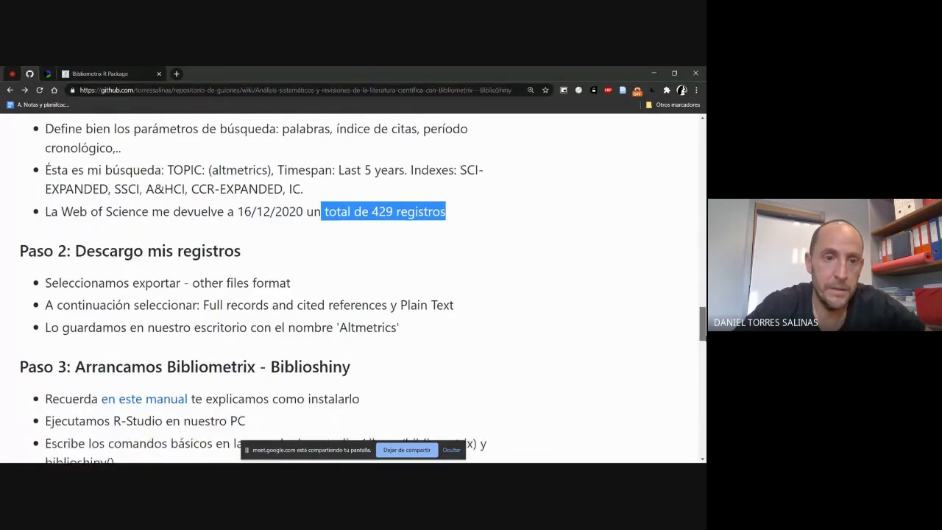
{"action": "left_click_drag", "start_coordinate": [139, 245], "coordinate": [281, 245]}
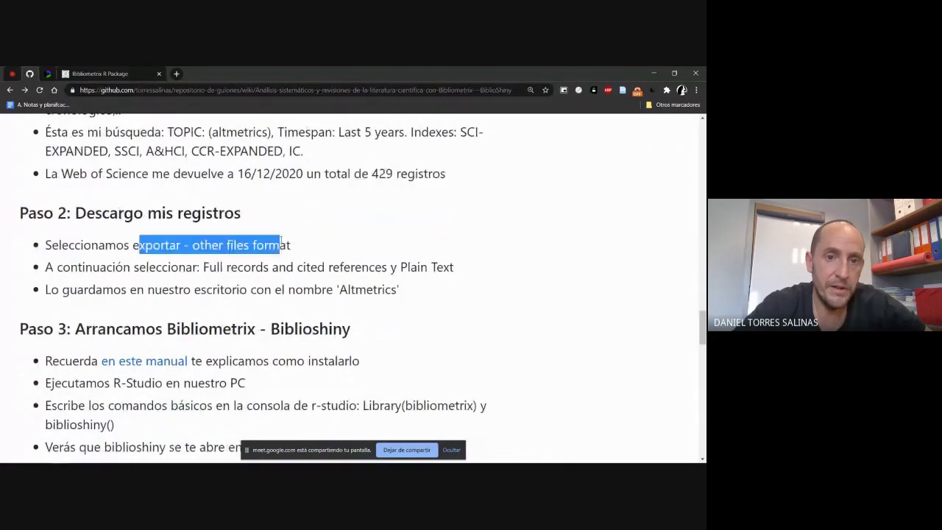
Step: Return to the Web of Science results and start exporting the records with the Other File Formats option
{"action": "left_click", "coordinate": [48, 73]}
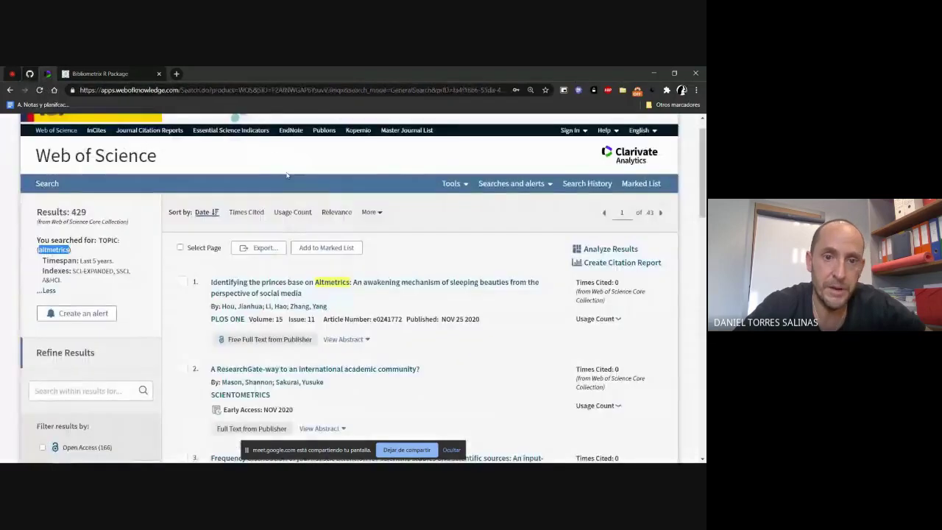
{"action": "left_click", "coordinate": [268, 247]}
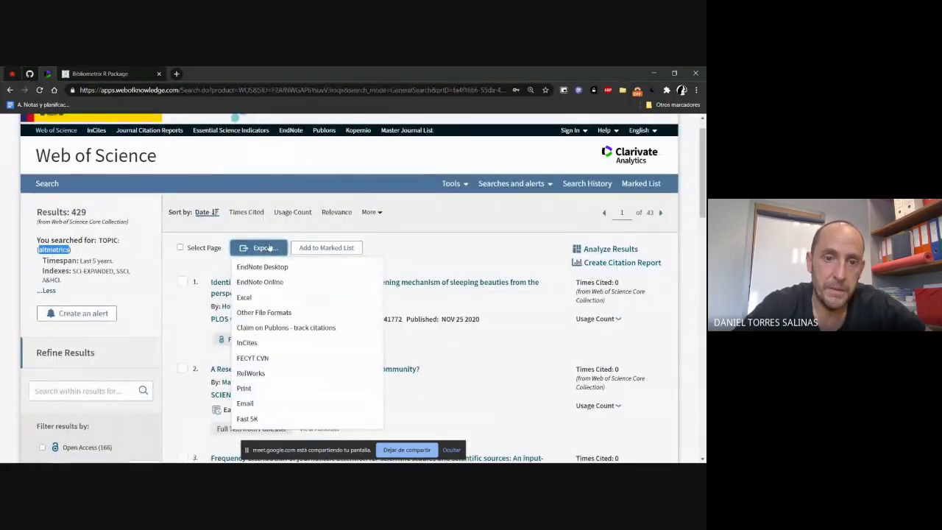
{"action": "left_click", "coordinate": [299, 312]}
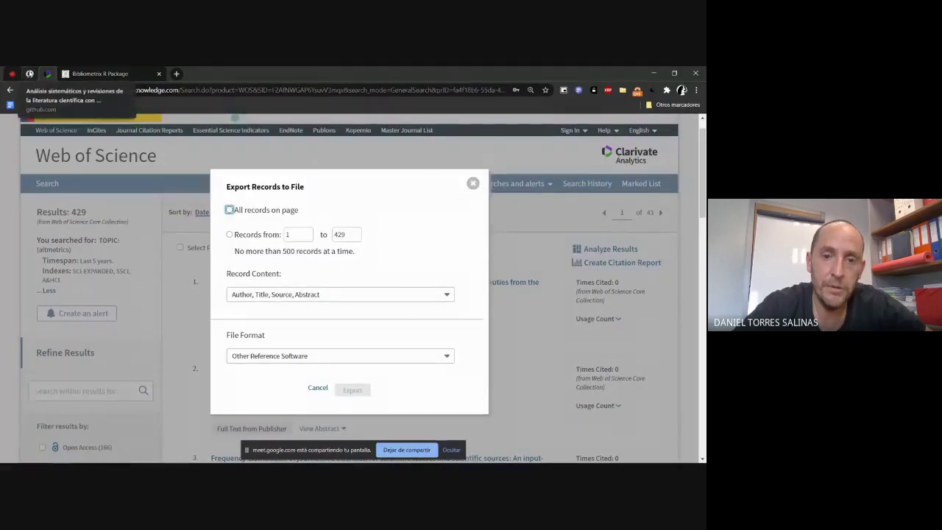
Step: Switch to the GitHub guide and highlight the Paso 2 instruction about full records and cited references
{"action": "left_click", "coordinate": [29, 73]}
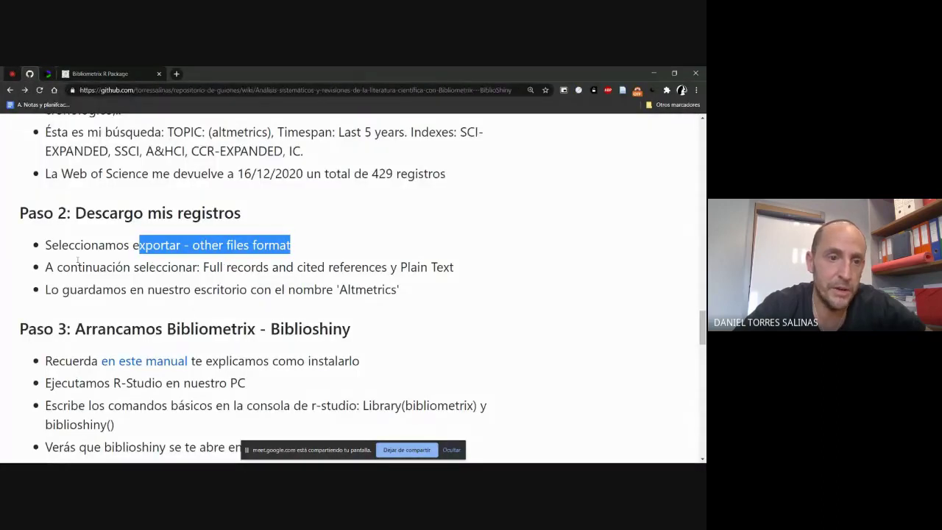
{"action": "left_click_drag", "start_coordinate": [45, 268], "coordinate": [399, 267]}
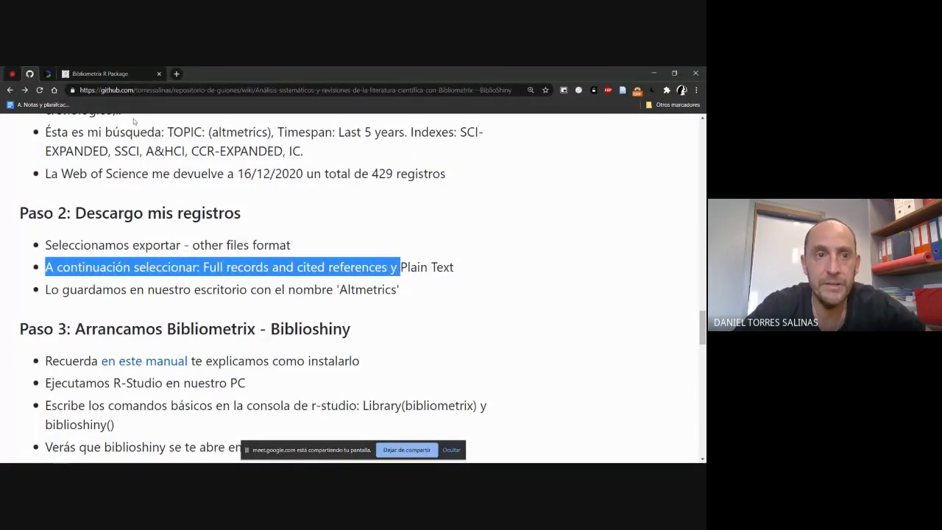
{"action": "left_click", "coordinate": [92, 74]}
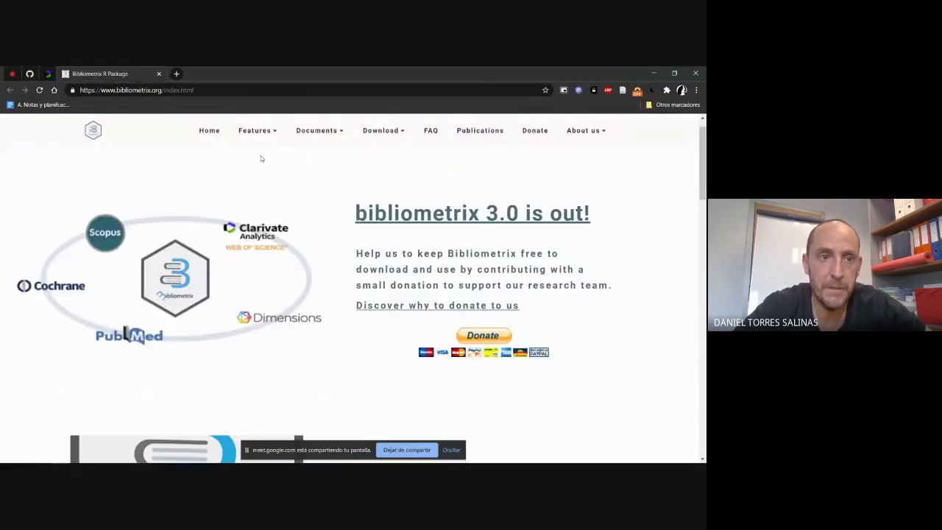
Step: Return to the Web of Science export settings and set the record content to Full Record and Cited References
{"action": "left_click", "coordinate": [49, 73]}
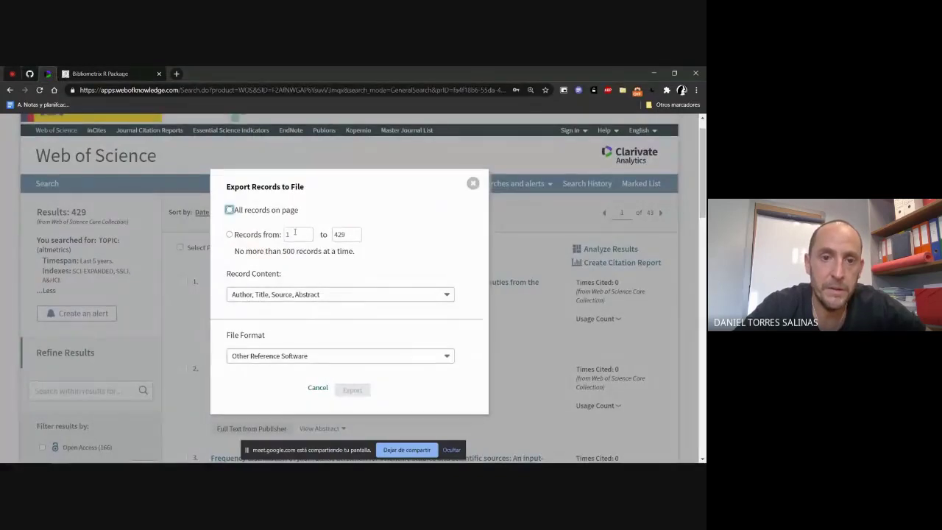
{"action": "left_click", "coordinate": [347, 295]}
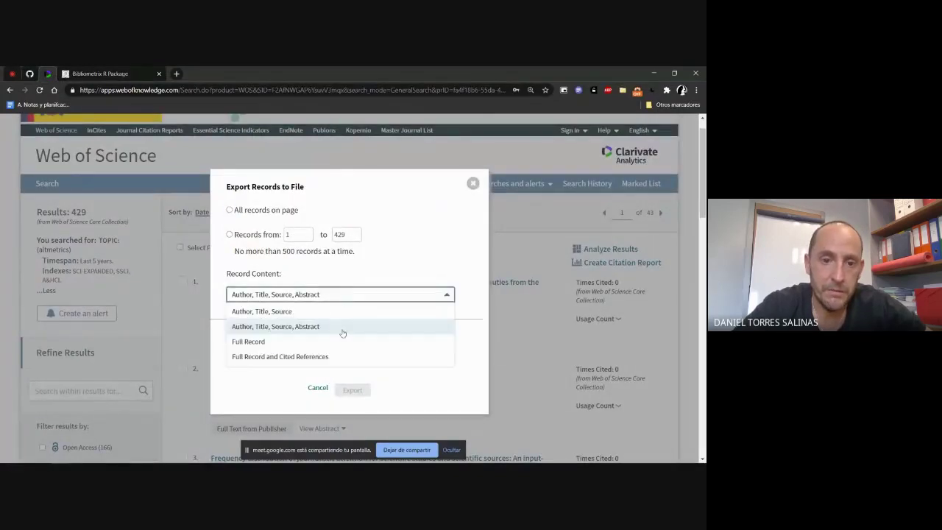
{"action": "left_click", "coordinate": [343, 357]}
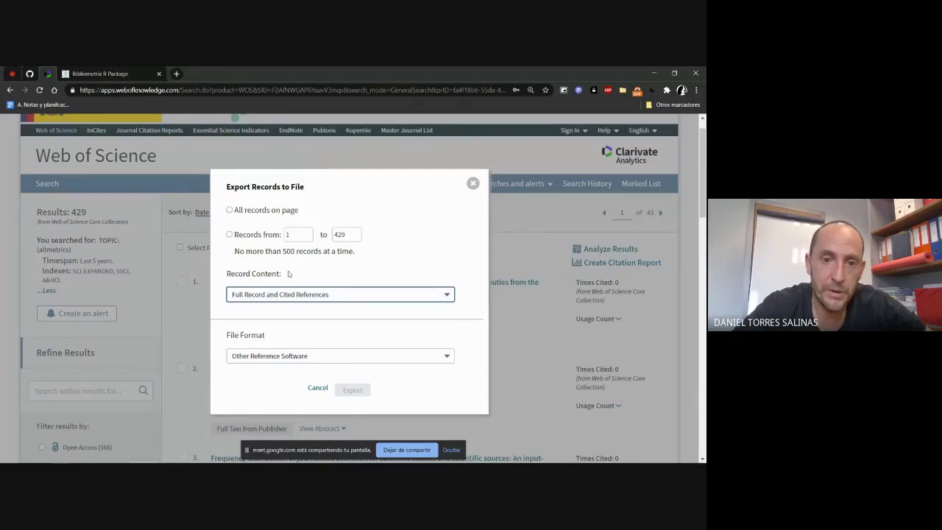
{"action": "left_click", "coordinate": [341, 292]}
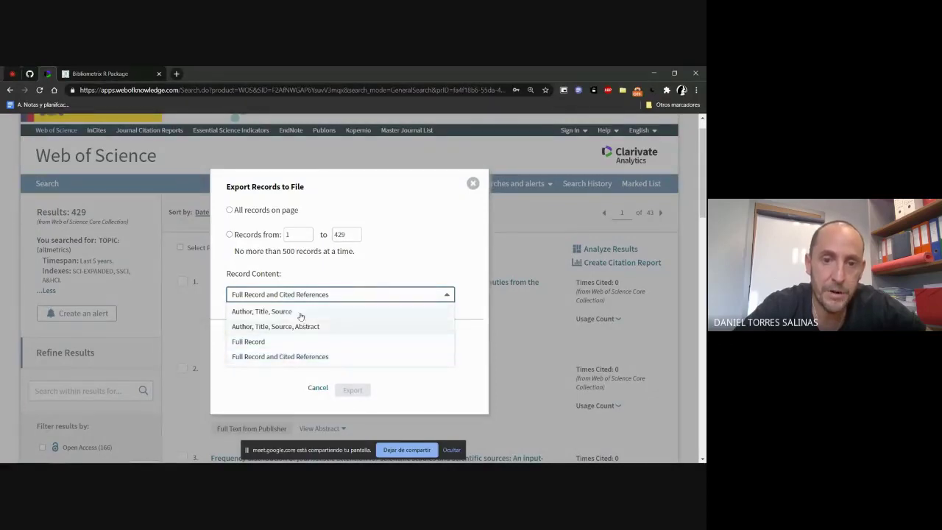
{"action": "left_click", "coordinate": [322, 357]}
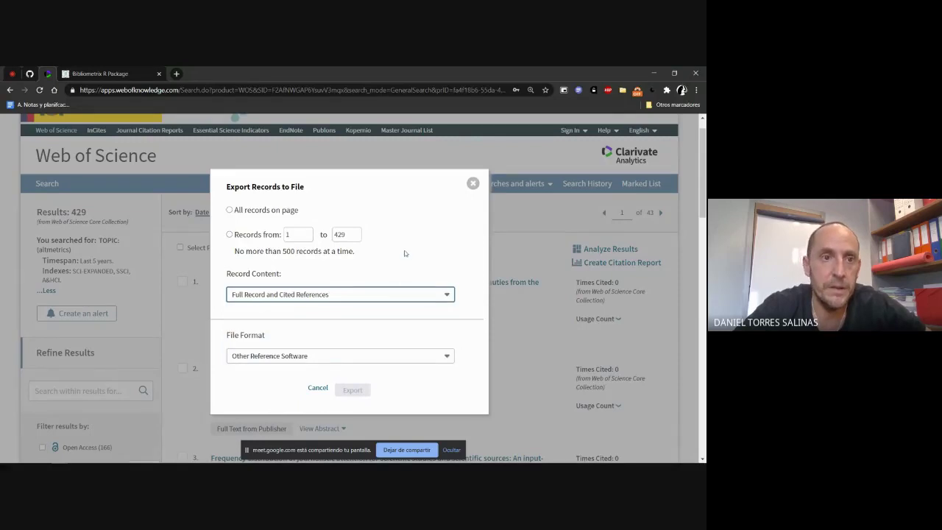
Step: Set the file format to Plain Text, choose export by record range, and highlight the note limiting each export to 500 records
{"action": "left_click", "coordinate": [434, 359]}
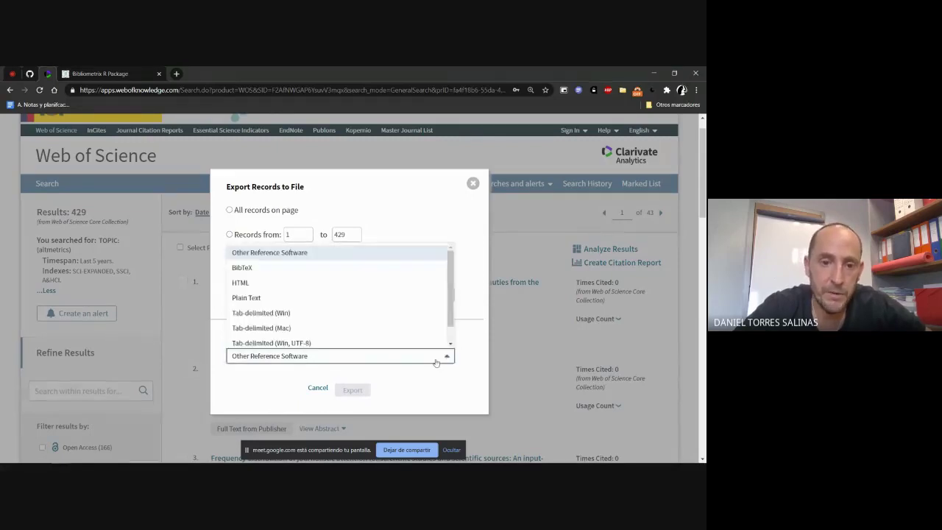
{"action": "left_click", "coordinate": [309, 298]}
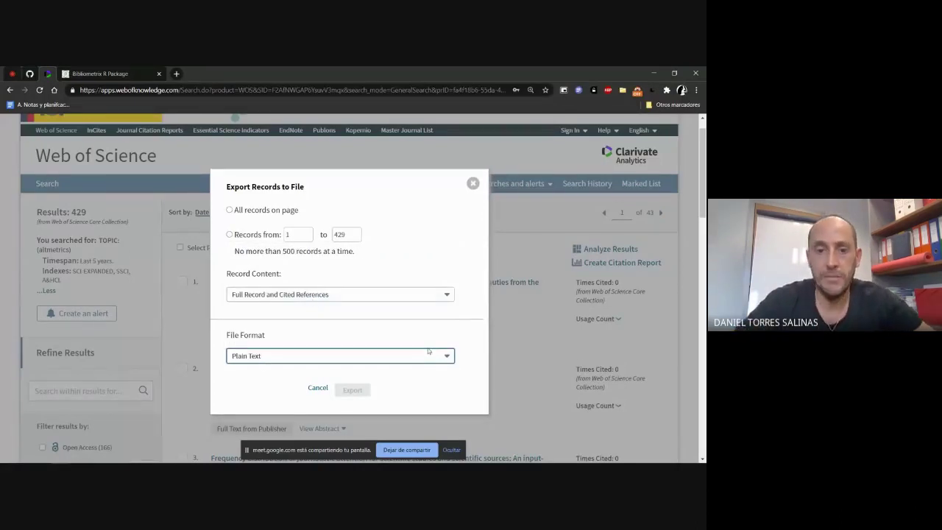
{"action": "left_click", "coordinate": [230, 234]}
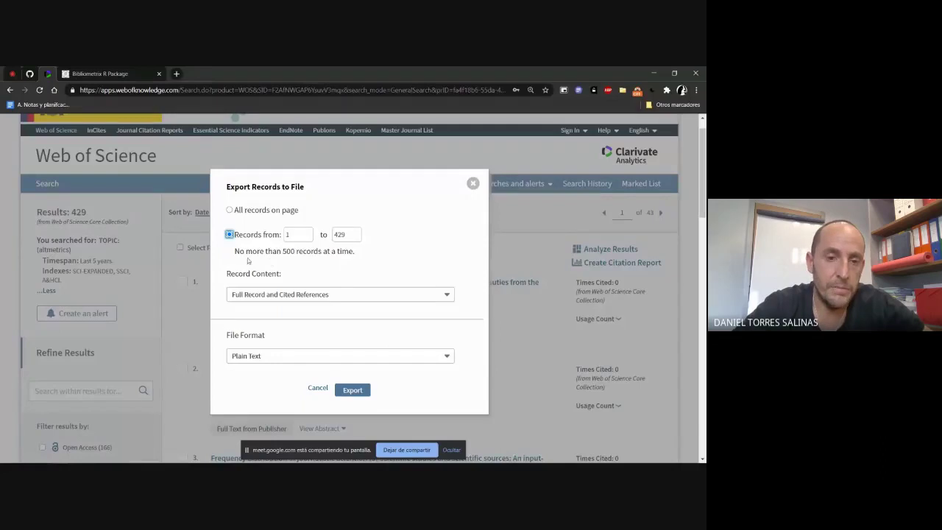
{"action": "left_click_drag", "start_coordinate": [235, 251], "coordinate": [357, 254]}
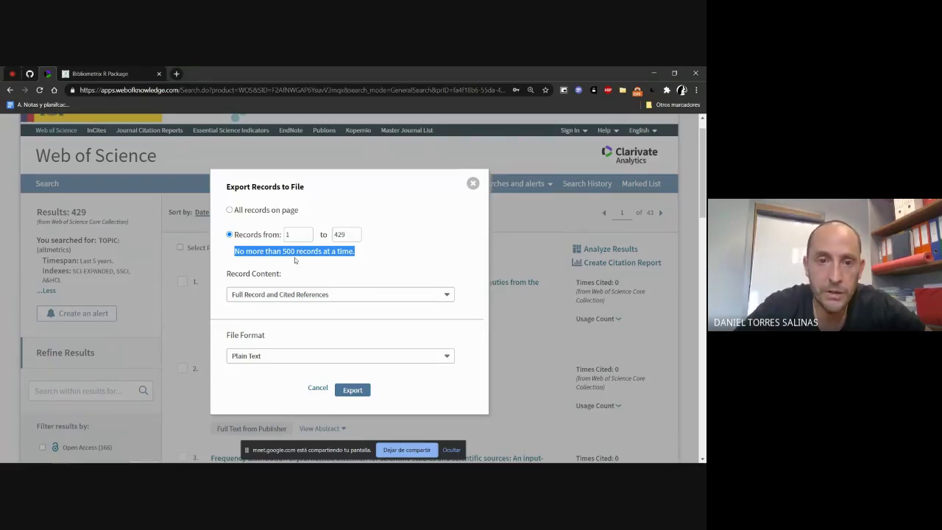
Step: Try example export ranges, replacing the upper limit with 500 and entering a second batch of records 501 to 750
{"action": "left_click_drag", "start_coordinate": [346, 233], "coordinate": [332, 233]}
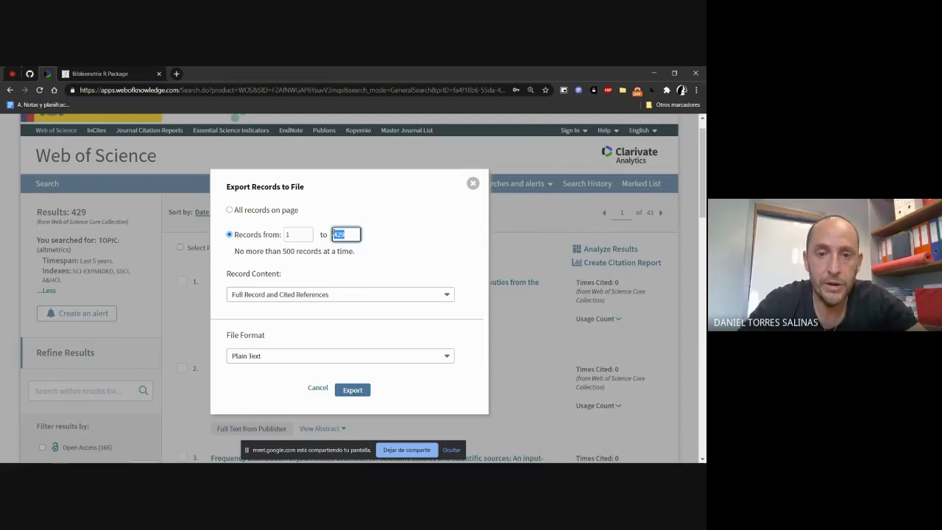
{"action": "type", "text": "500"}
{"action": "key", "text": "BackSpace"}
{"action": "key", "text": "BackSpace"}
{"action": "key", "text": "BackSpace"}
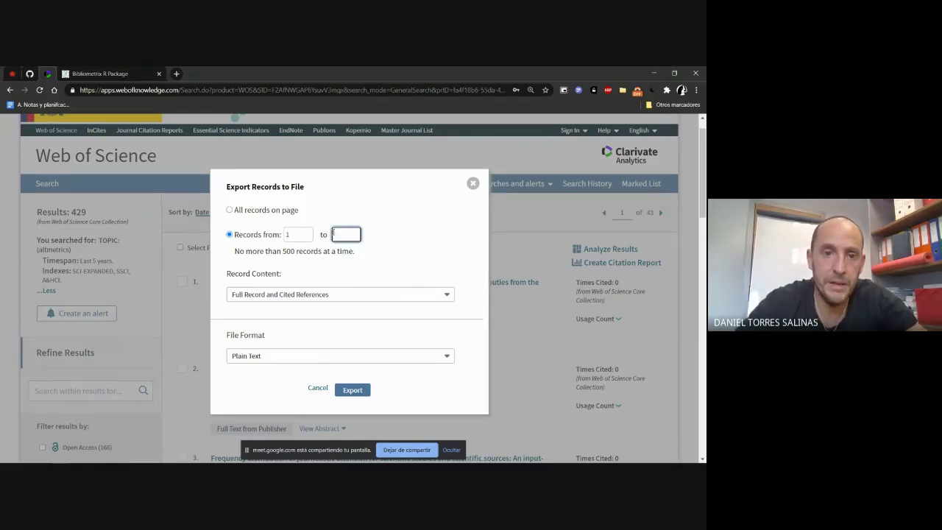
{"action": "left_click", "coordinate": [298, 236]}
{"action": "type", "text": "501"}
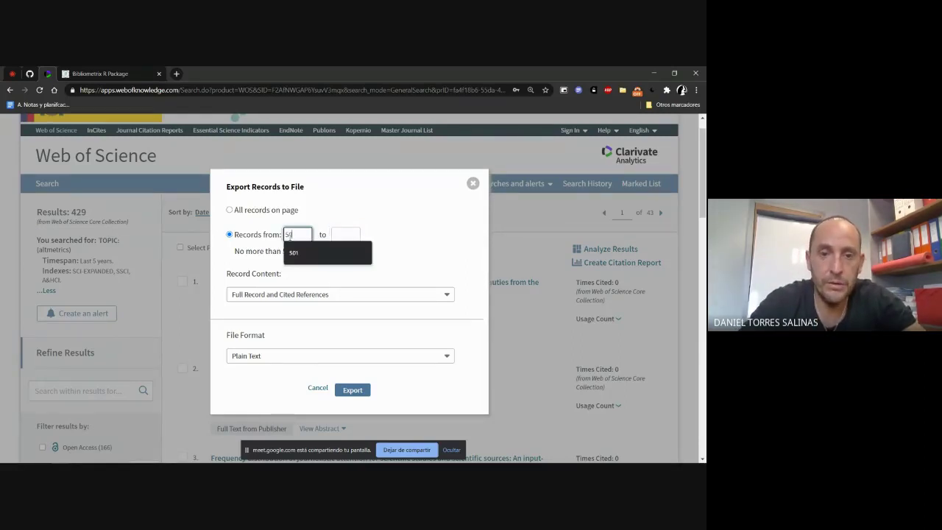
{"action": "key", "text": "Tab"}
{"action": "type", "text": "750"}
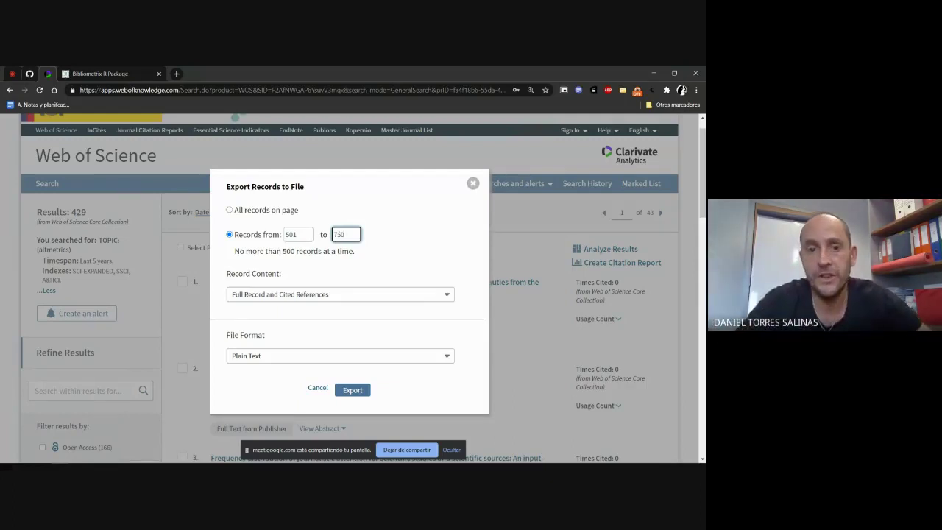
Step: Set the export range to records 1 to 429
{"action": "double_click", "coordinate": [291, 234]}
{"action": "type", "text": "1"}
{"action": "key", "text": "Tab"}
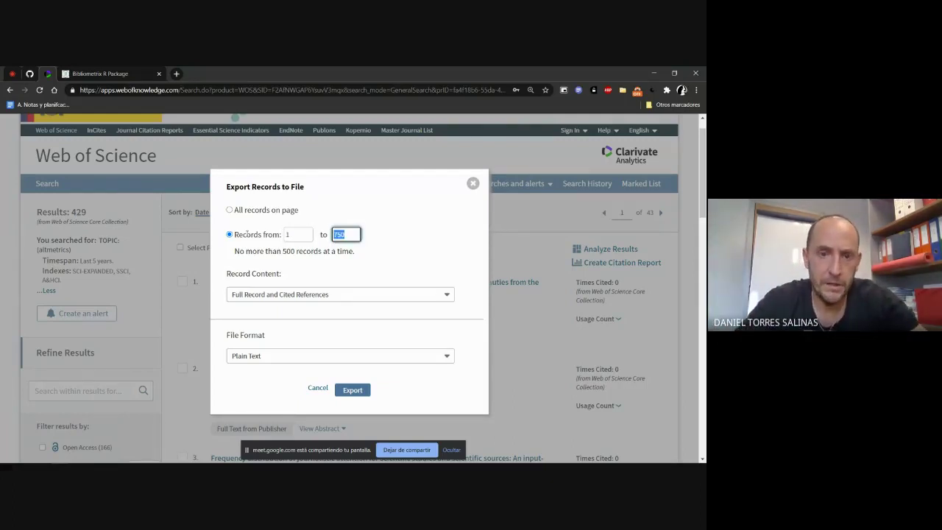
{"action": "type", "text": "429"}
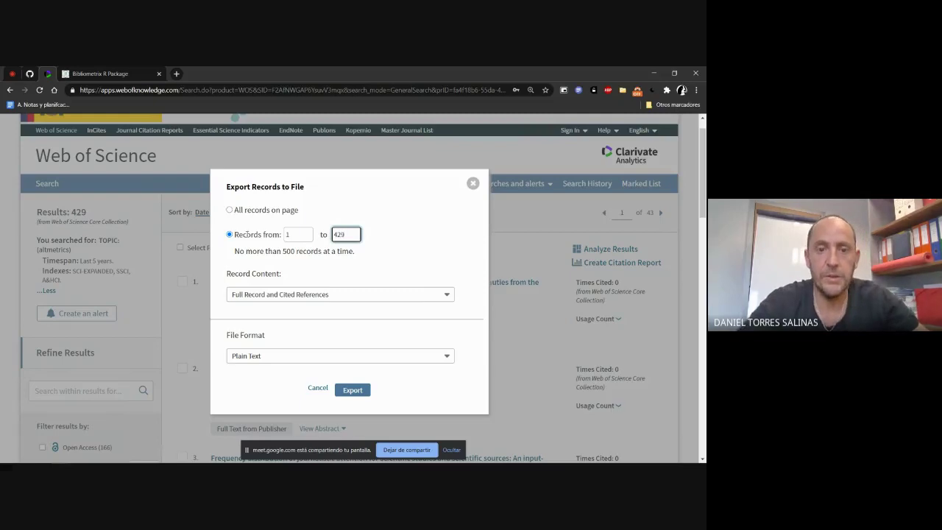
{"action": "left_click", "coordinate": [342, 272]}
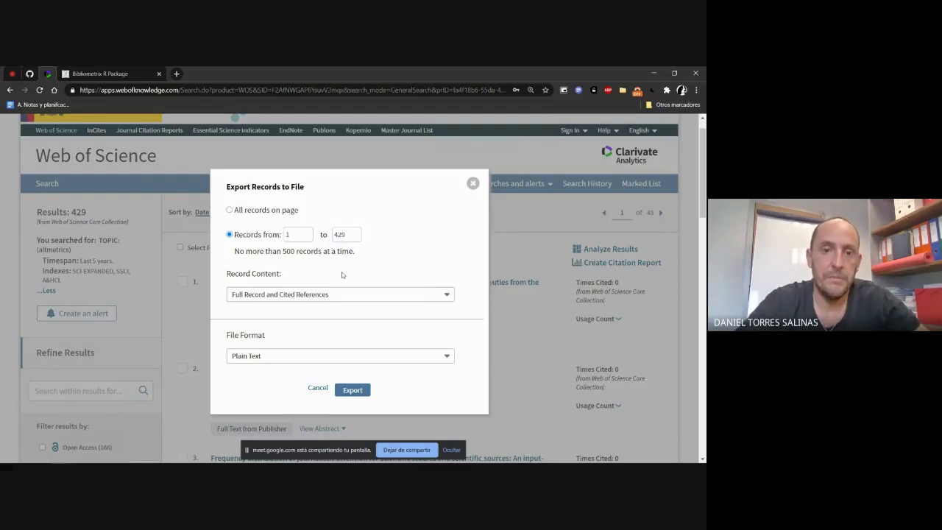
Step: Export the records and save them on the Desktop (Escritorio) as a text document named altmetrics
{"action": "left_click", "coordinate": [355, 391]}
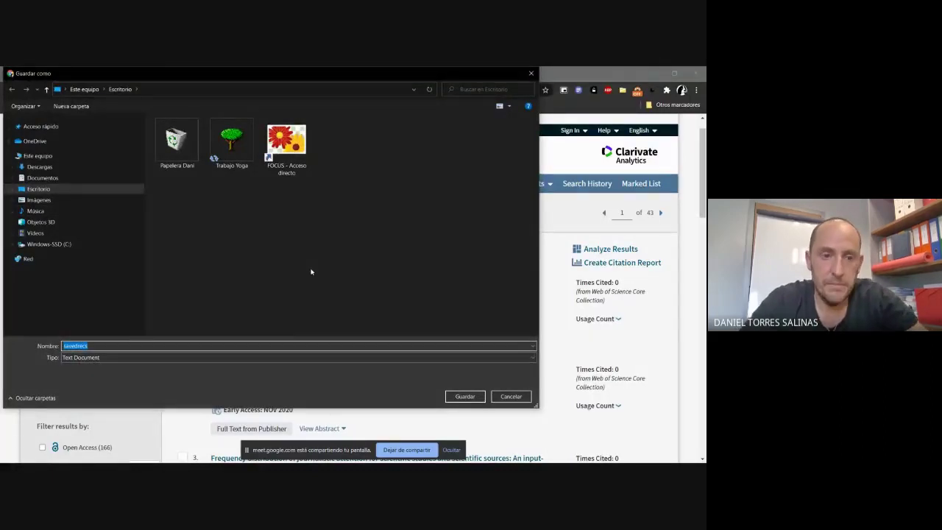
{"action": "type", "text": "alm"}
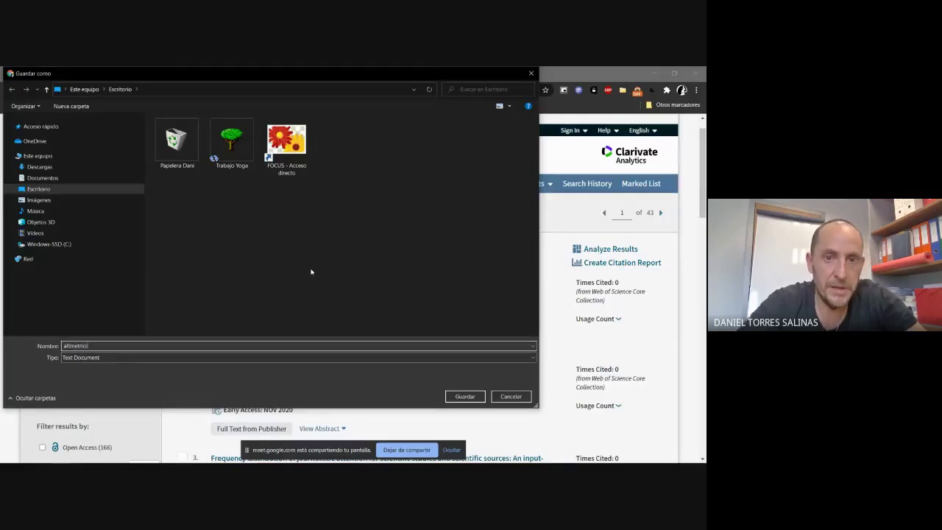
{"action": "left_click", "coordinate": [471, 396]}
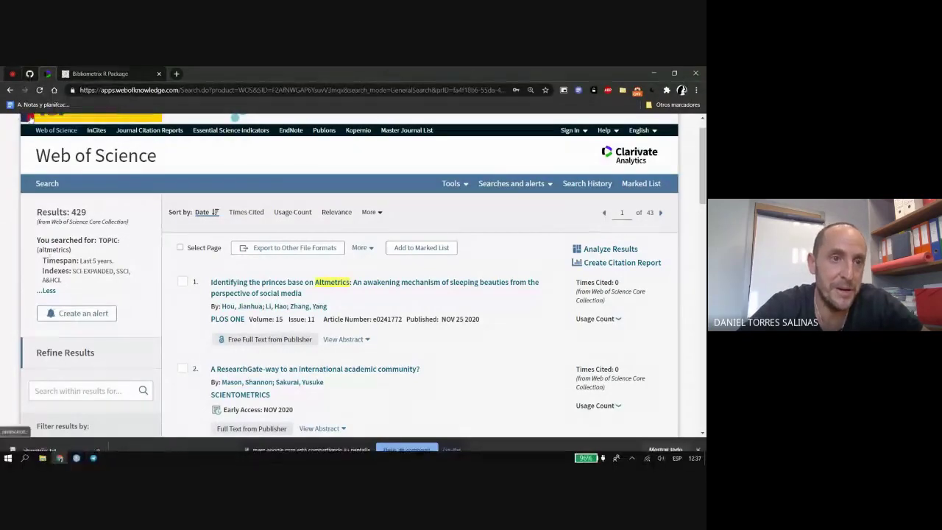
Step: Review Paso 3 of the GitHub guide on starting Bibliometrix and Biblioshiny, dismiss the antivirus notification, and switch to RStudio
{"action": "left_click", "coordinate": [29, 73]}
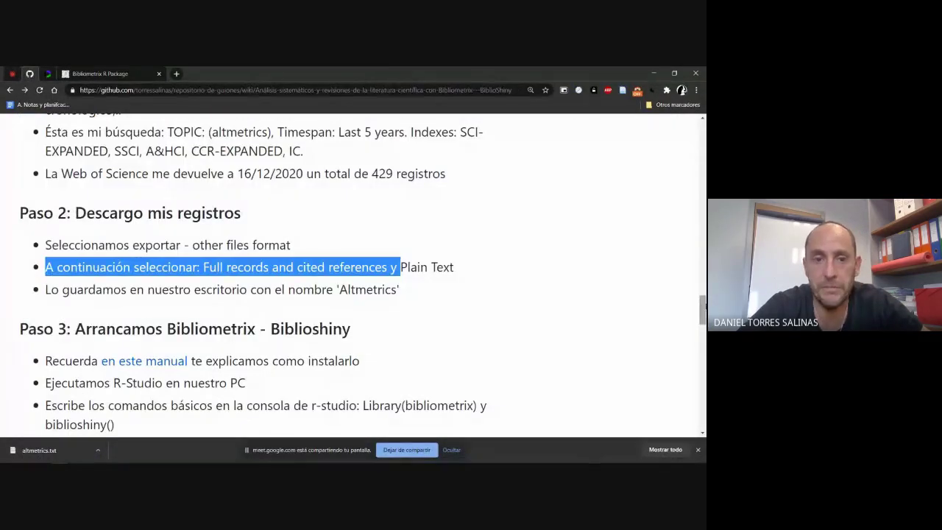
{"action": "scroll", "coordinate": [363, 277], "scroll_direction": "down", "scroll_amount": 3}
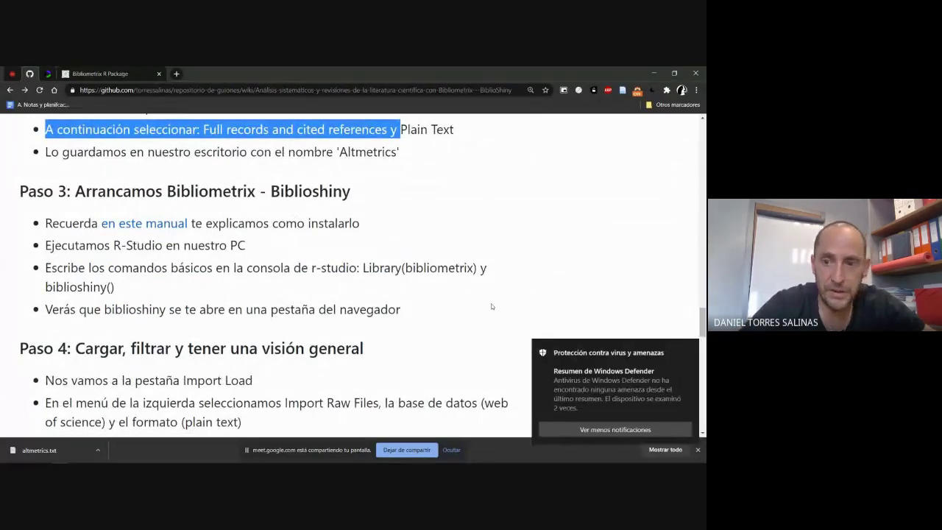
{"action": "left_click", "coordinate": [690, 346]}
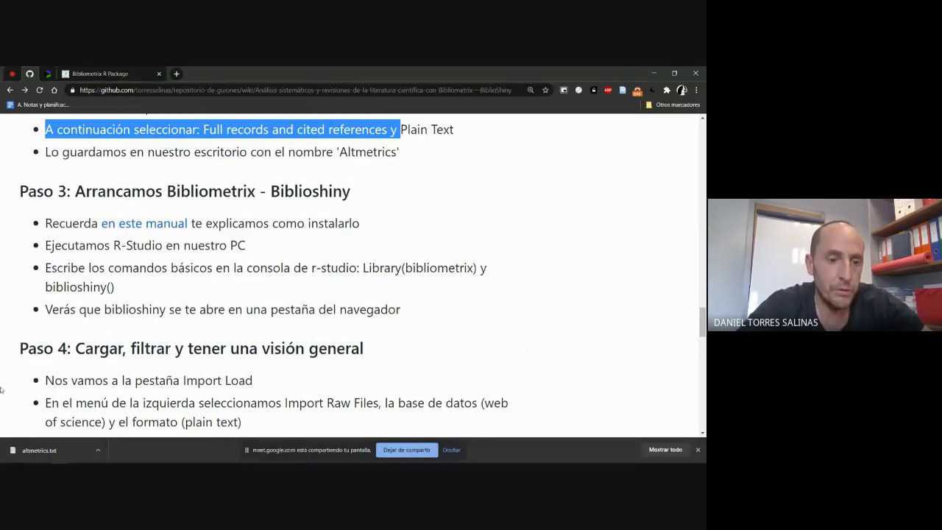
{"action": "mouse_move", "coordinate": [51, 458]}
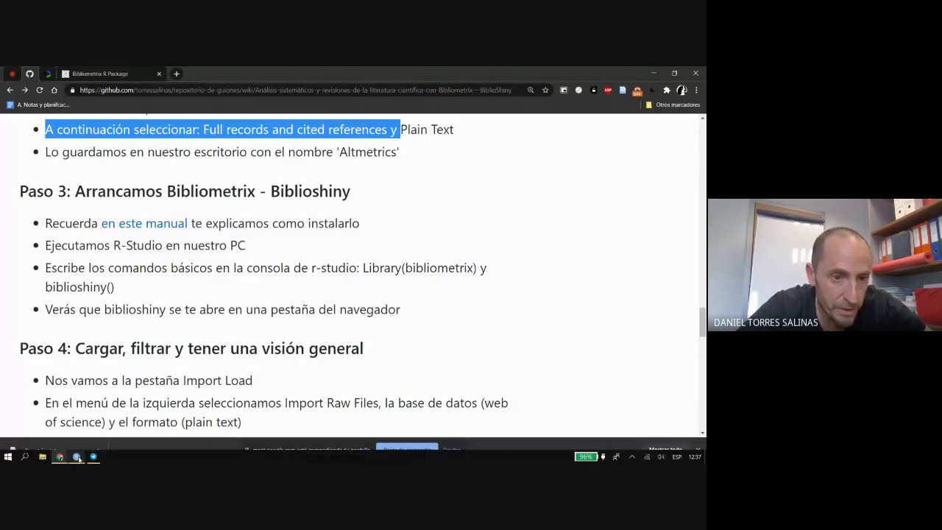
{"action": "left_click", "coordinate": [94, 457]}
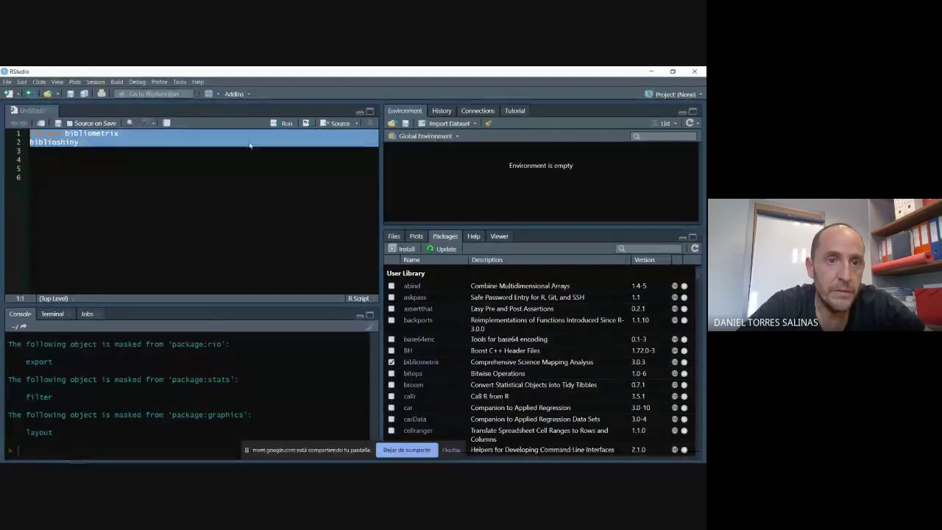
Step: Run the script lines library(bibliometrix) and biblioshiny() together in RStudio to launch biblioshiny in the browser
{"action": "left_click", "coordinate": [131, 175]}
{"action": "left_click_drag", "start_coordinate": [103, 143], "coordinate": [27, 130]}
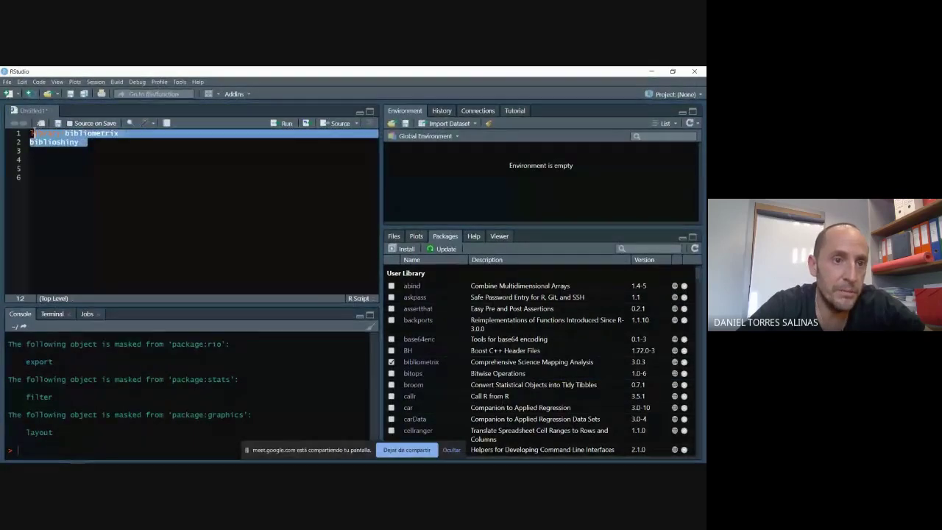
{"action": "left_click", "coordinate": [129, 177]}
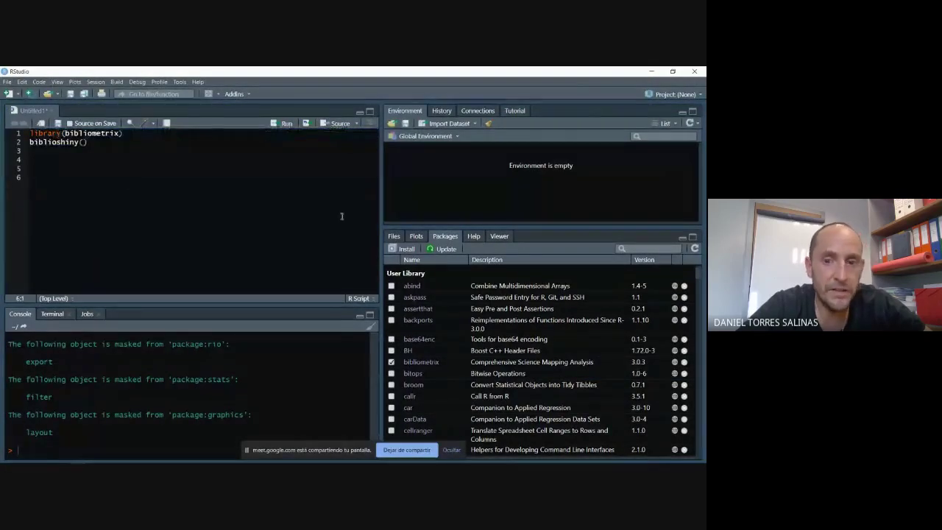
{"action": "left_click_drag", "start_coordinate": [131, 134], "coordinate": [28, 133]}
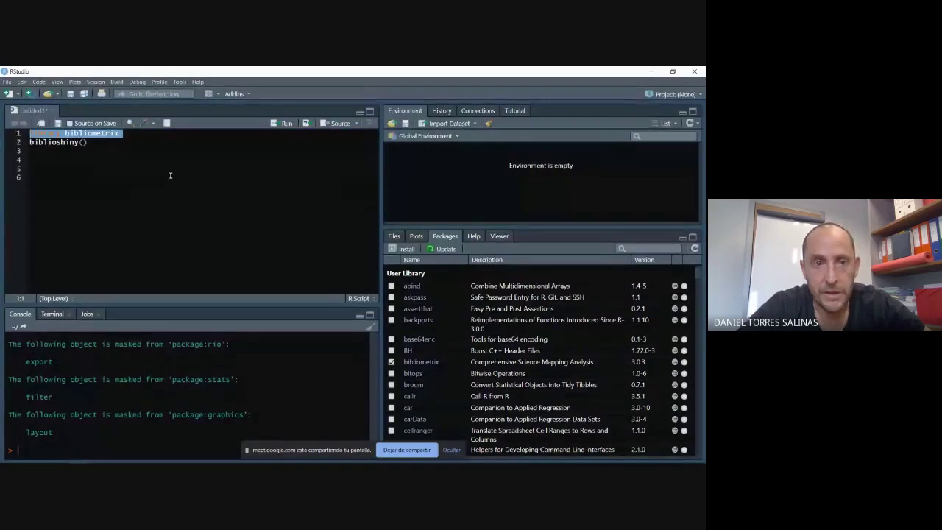
{"action": "left_click", "coordinate": [119, 149], "text": "shift"}
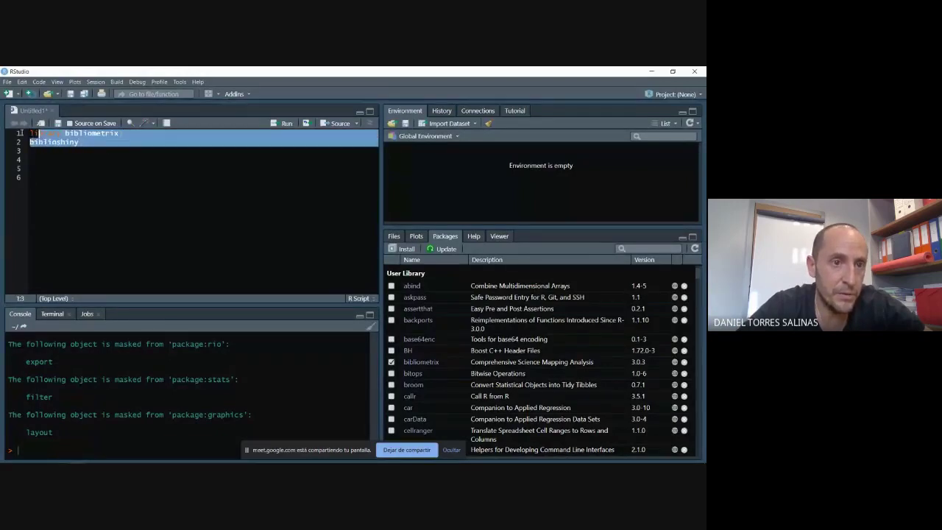
{"action": "left_click", "coordinate": [98, 143]}
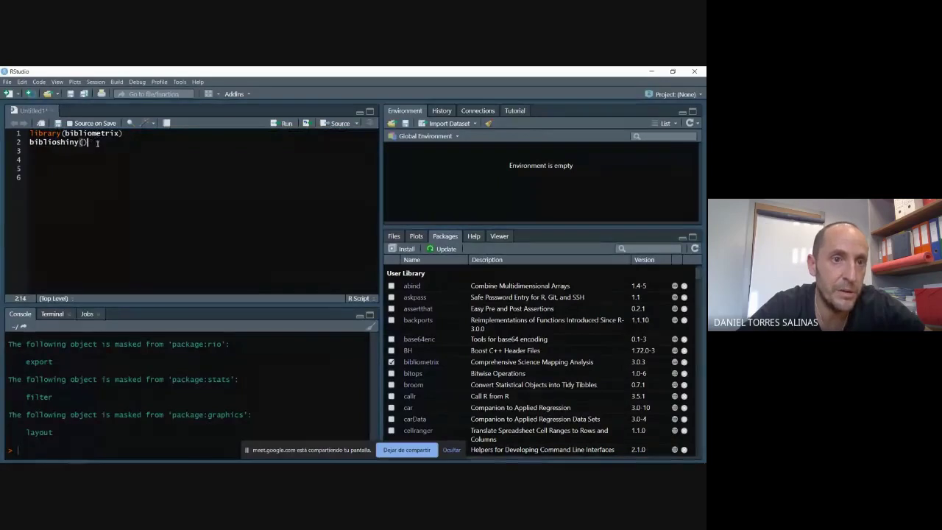
{"action": "key", "text": "ctrl+shift+Home"}
{"action": "left_click", "coordinate": [284, 123]}
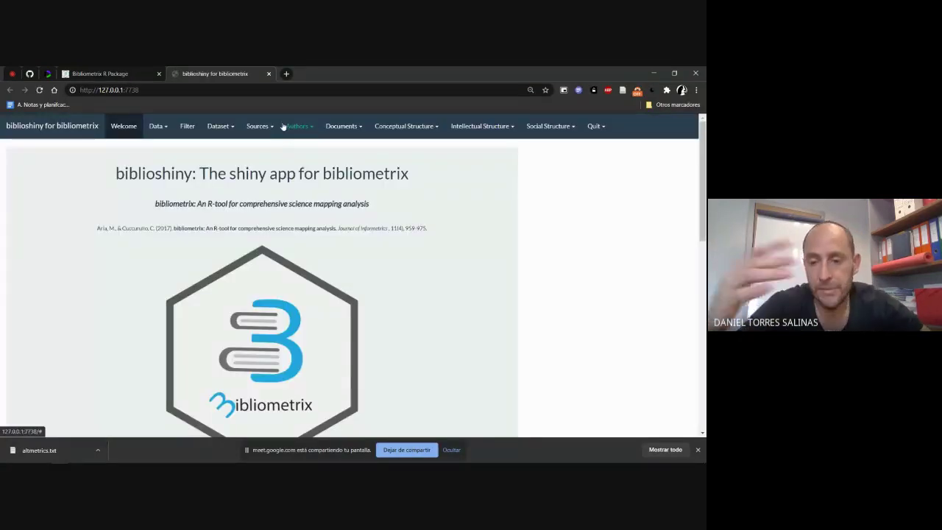
Step: Close the Bibliometrix R Package page and pin the biblioshiny page in the browser
{"action": "key", "text": "ctrl+plus"}
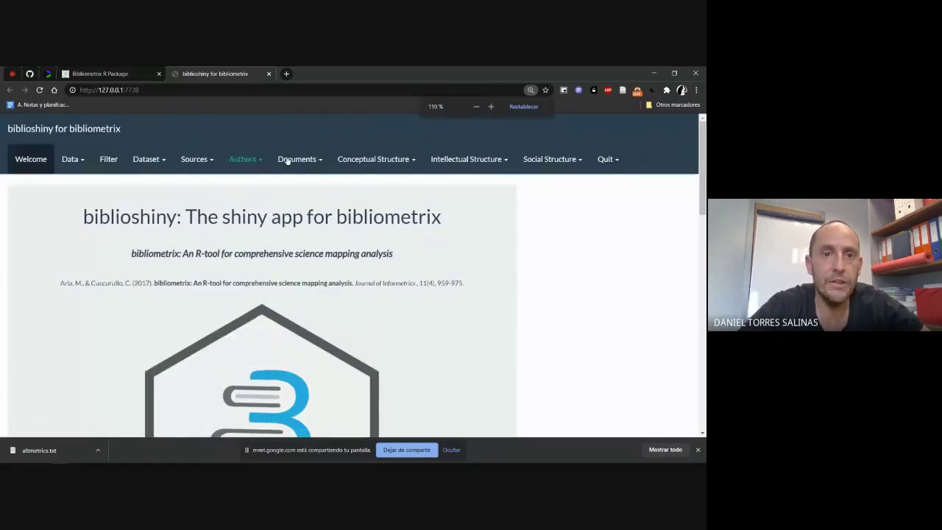
{"action": "key", "text": "ctrl+minus"}
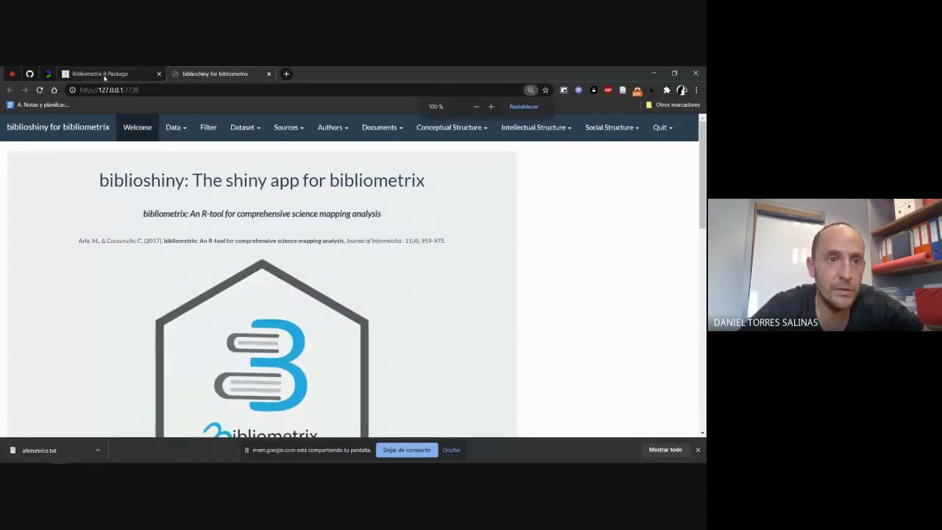
{"action": "left_click", "coordinate": [105, 76]}
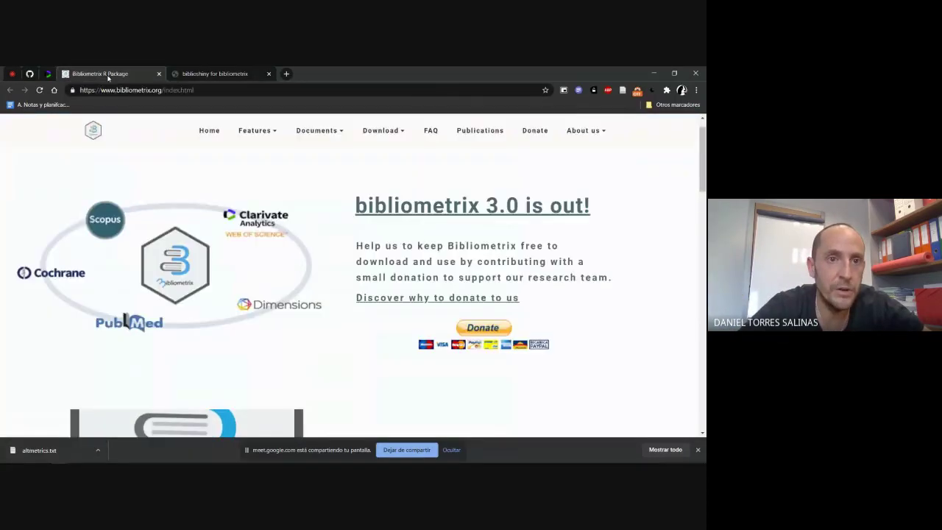
{"action": "left_click", "coordinate": [159, 74]}
{"action": "right_click", "coordinate": [113, 76]}
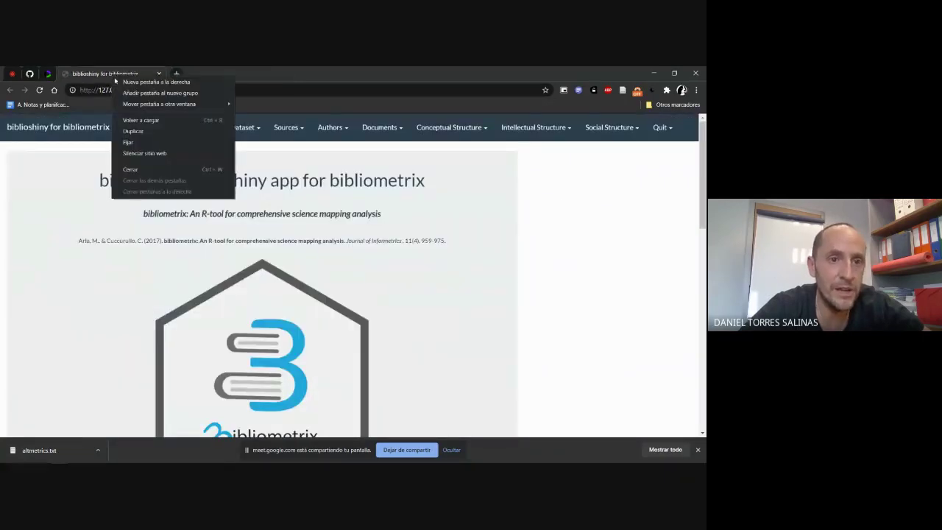
{"action": "left_click", "coordinate": [143, 140]}
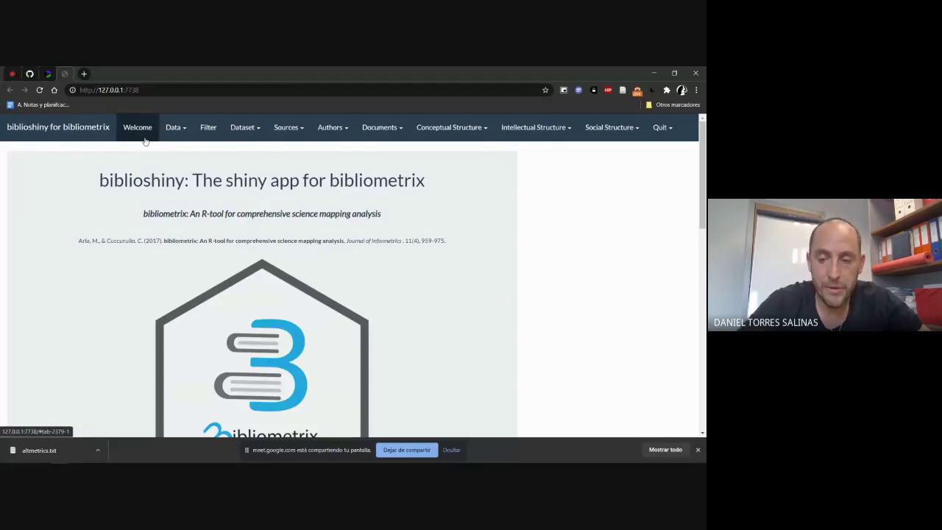
{"action": "key", "text": "ctrl+plus"}
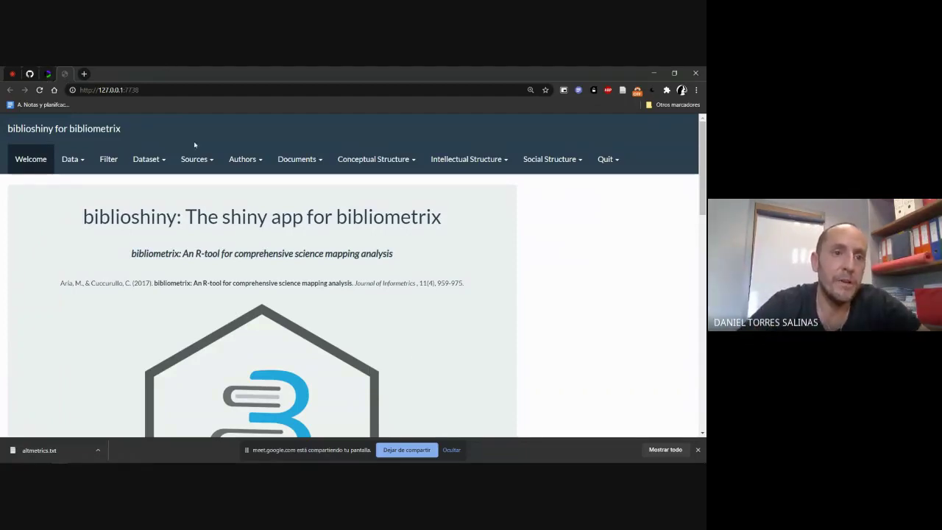
Step: Review Paso 4 of the GitHub guide on loading and filtering the data, and return to biblioshiny
{"action": "left_click", "coordinate": [29, 74]}
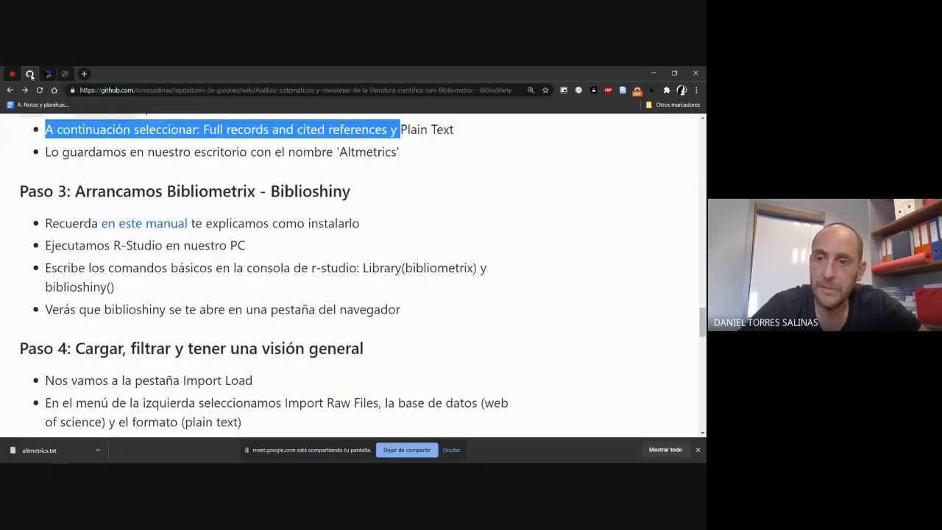
{"action": "left_click", "coordinate": [665, 321]}
{"action": "scroll", "coordinate": [665, 321], "scroll_direction": "down", "scroll_amount": 3}
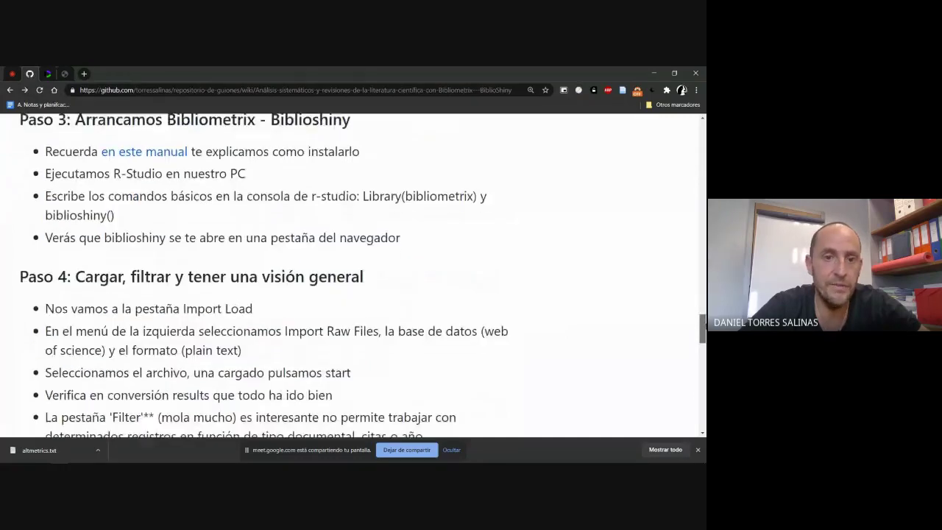
{"action": "left_click", "coordinate": [67, 74]}
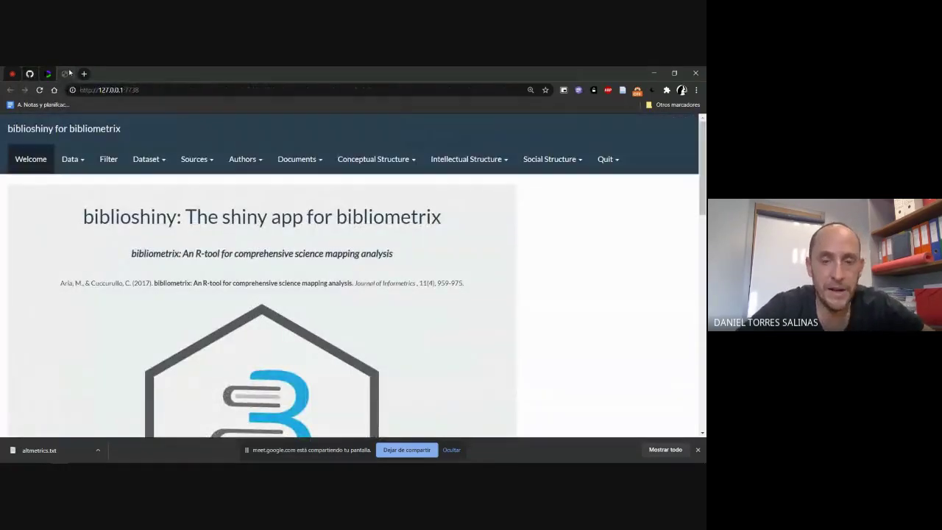
Step: Open biblioshiny's page for importing or loading data files
{"action": "left_click", "coordinate": [76, 161]}
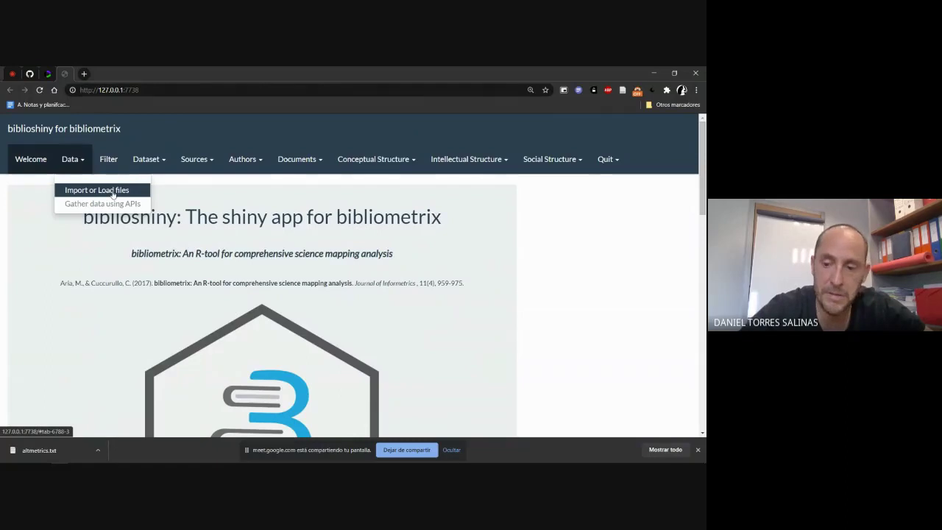
{"action": "key", "text": "ctrl+plus"}
{"action": "key", "text": "ctrl+plus"}
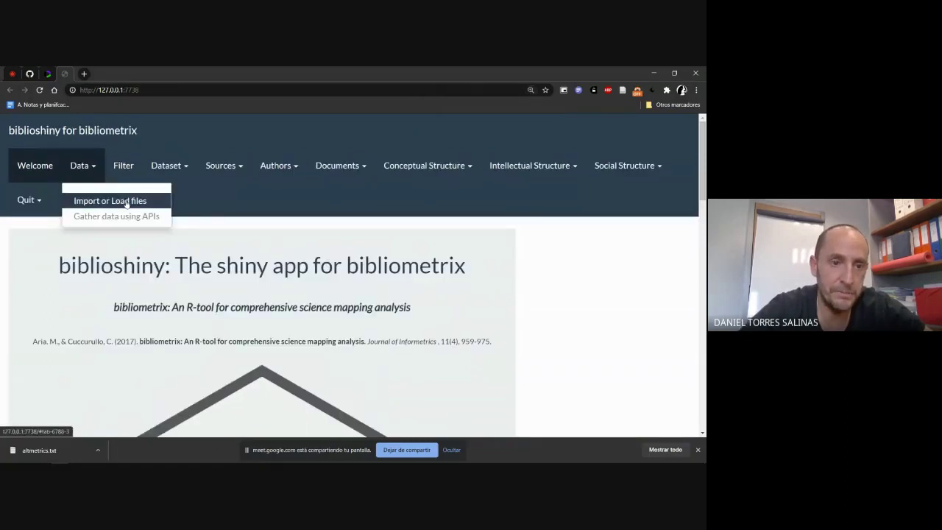
{"action": "left_click", "coordinate": [126, 204]}
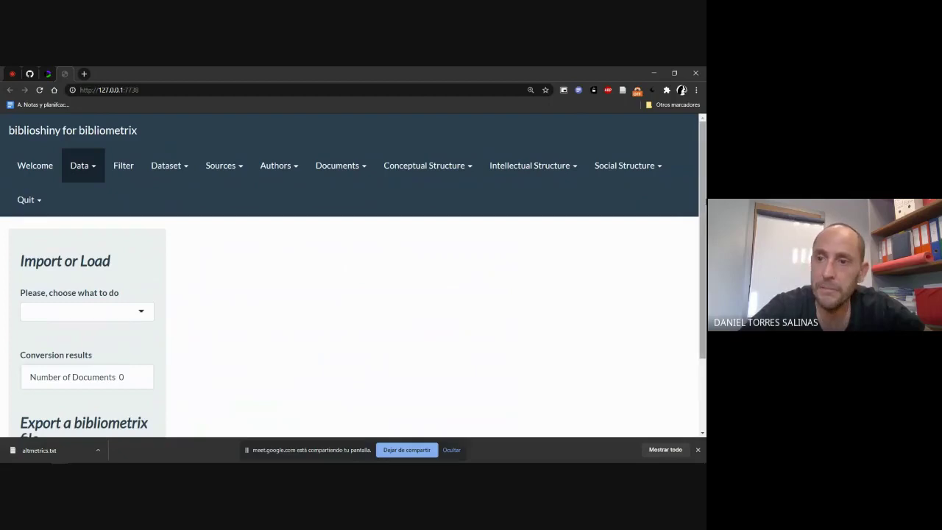
Step: Set up a raw file import with Web of Science (WoS/WoK) as the database and Plain Text as the file format
{"action": "scroll", "coordinate": [183, 181], "scroll_direction": "down", "scroll_amount": 2}
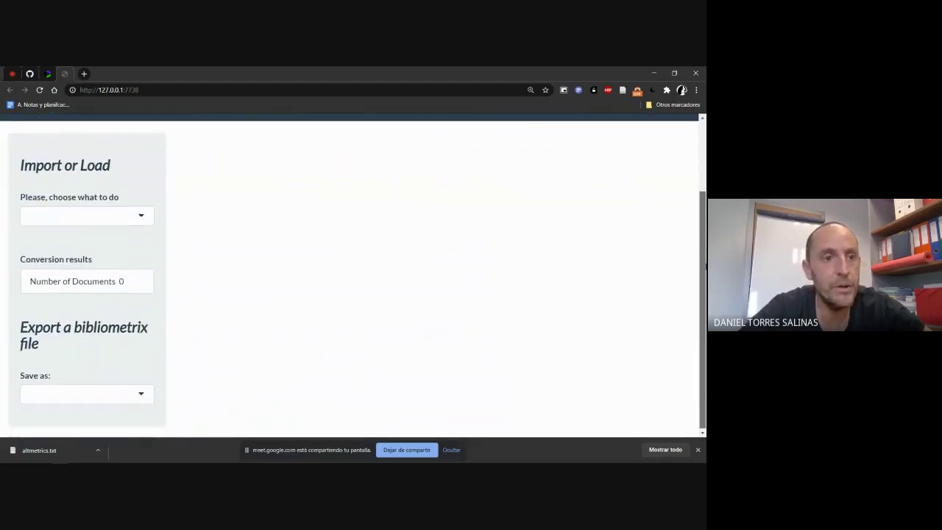
{"action": "left_click", "coordinate": [140, 218]}
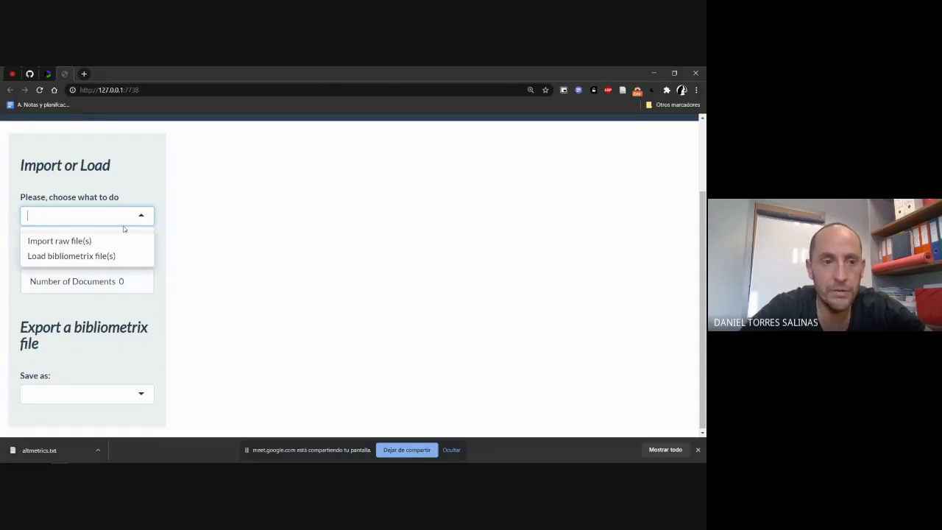
{"action": "left_click", "coordinate": [90, 241]}
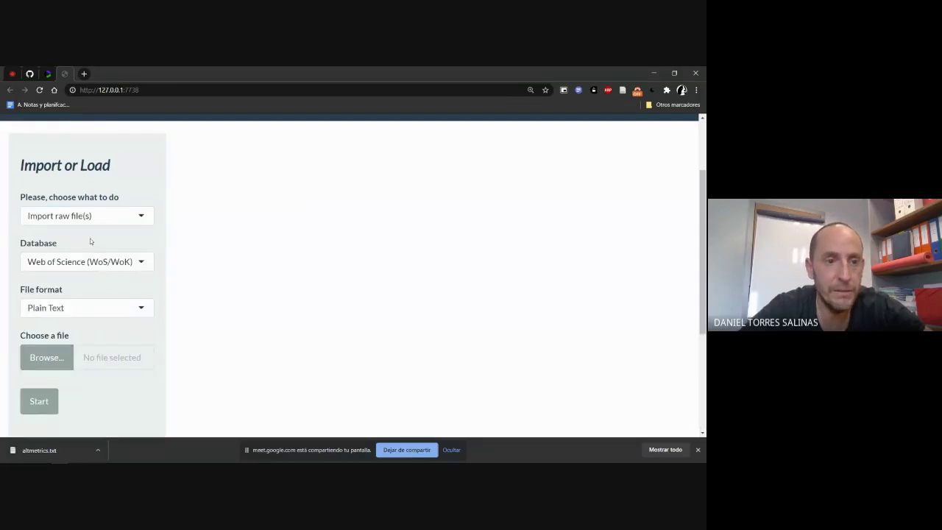
{"action": "left_click", "coordinate": [132, 261]}
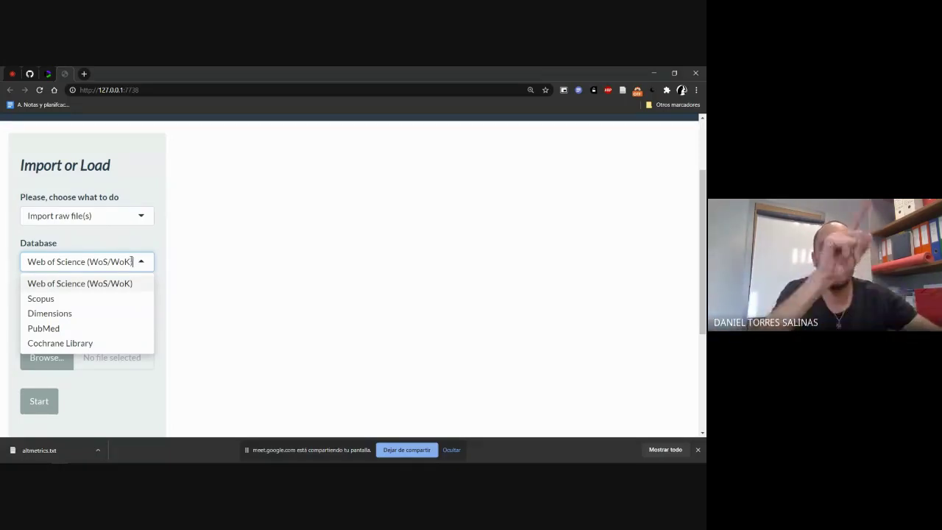
{"action": "left_click", "coordinate": [128, 283]}
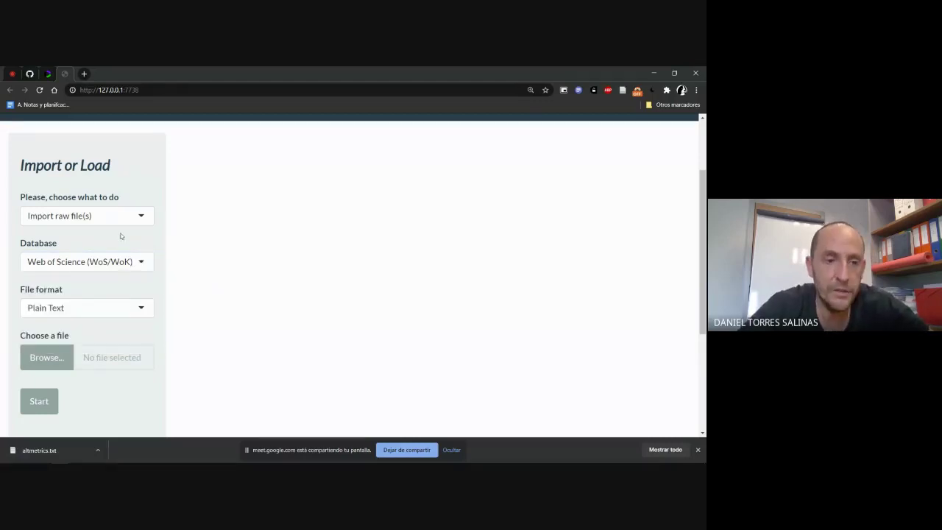
{"action": "left_click", "coordinate": [143, 307]}
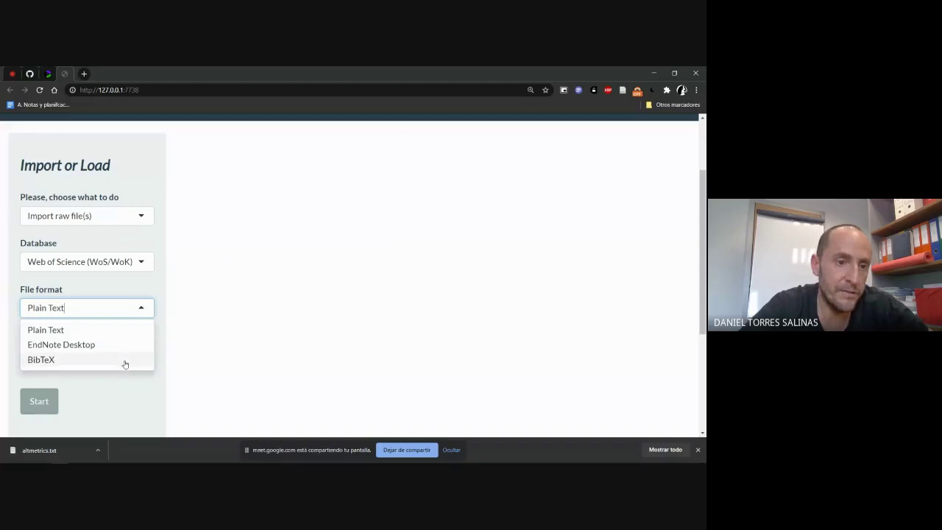
{"action": "left_click", "coordinate": [100, 329]}
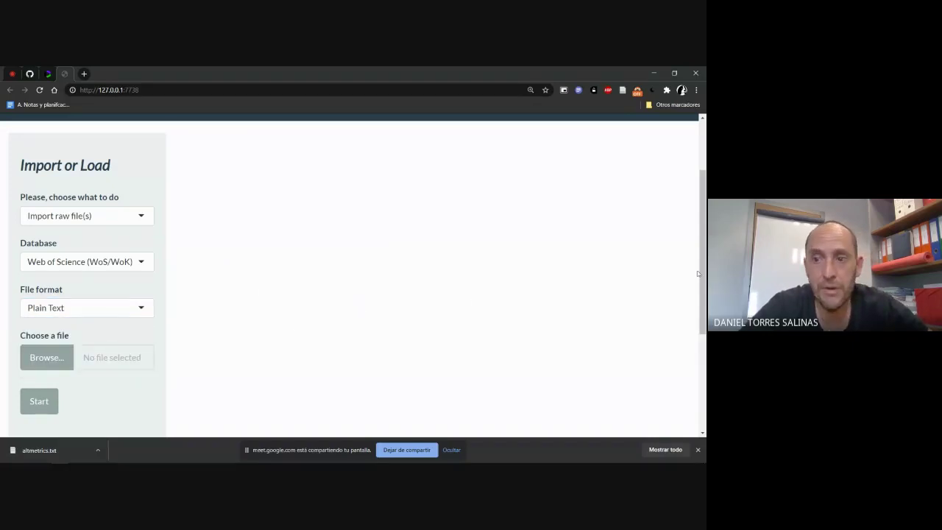
Step: Upload altmetrics.txt from the Desktop (Escritorio) and start its conversion in biblioshiny
{"action": "left_click_drag", "start_coordinate": [698, 273], "coordinate": [698, 300]}
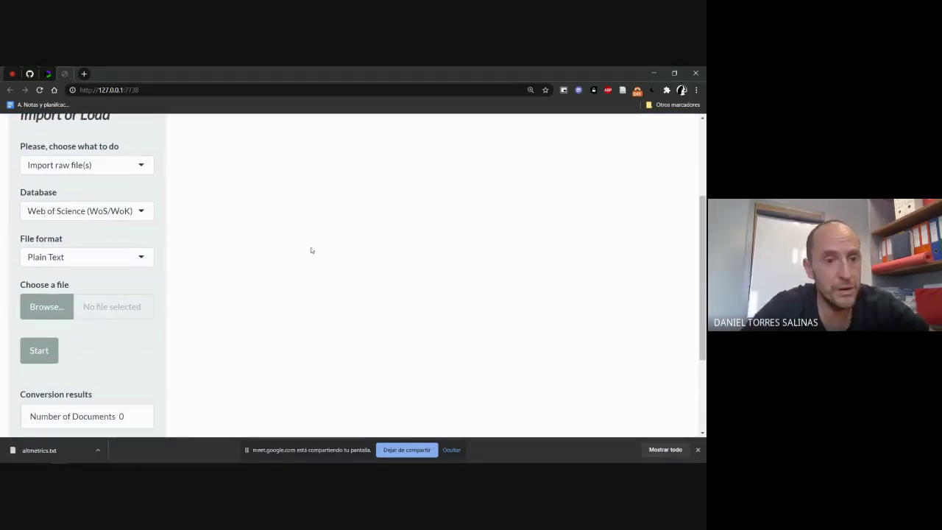
{"action": "left_click", "coordinate": [45, 306]}
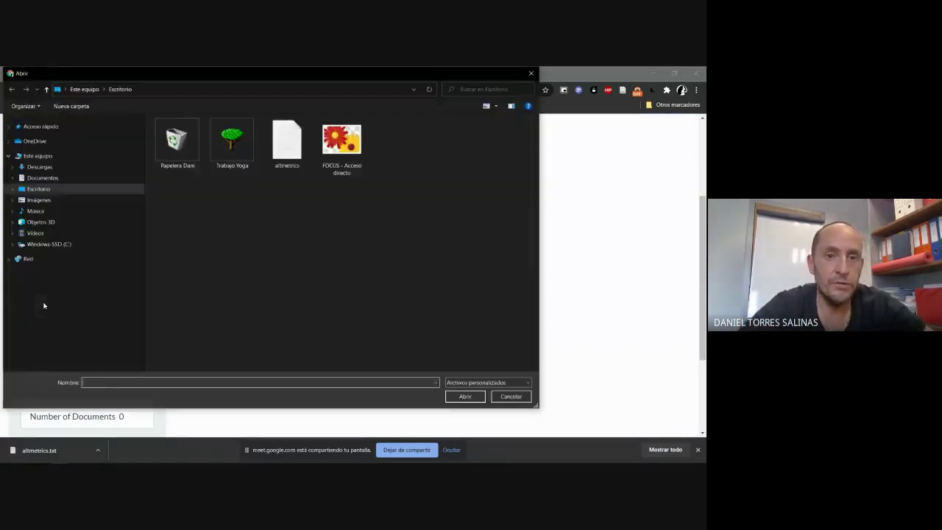
{"action": "left_click", "coordinate": [269, 156]}
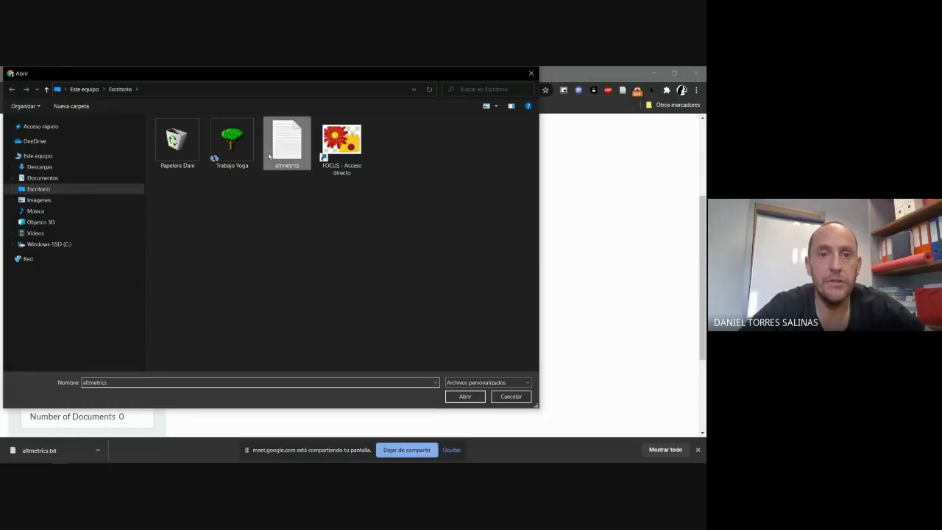
{"action": "double_click", "coordinate": [283, 153]}
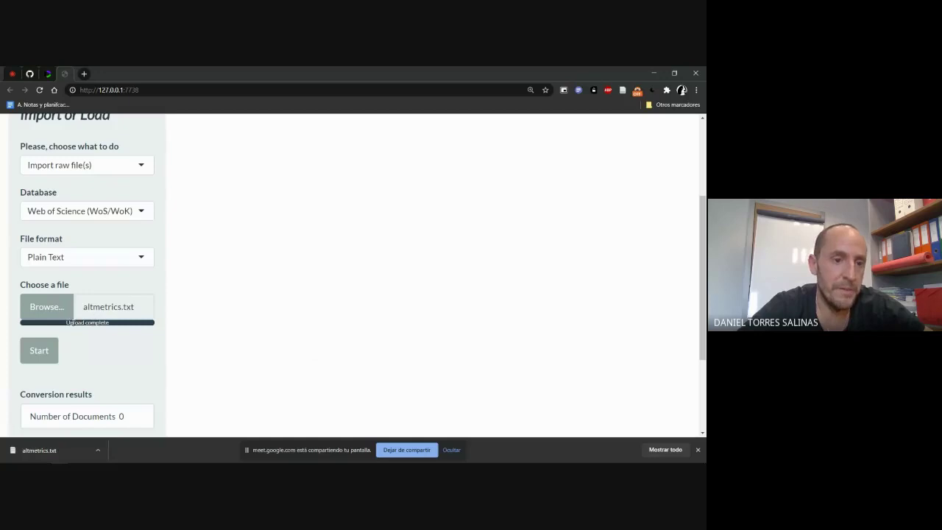
{"action": "left_click", "coordinate": [41, 351]}
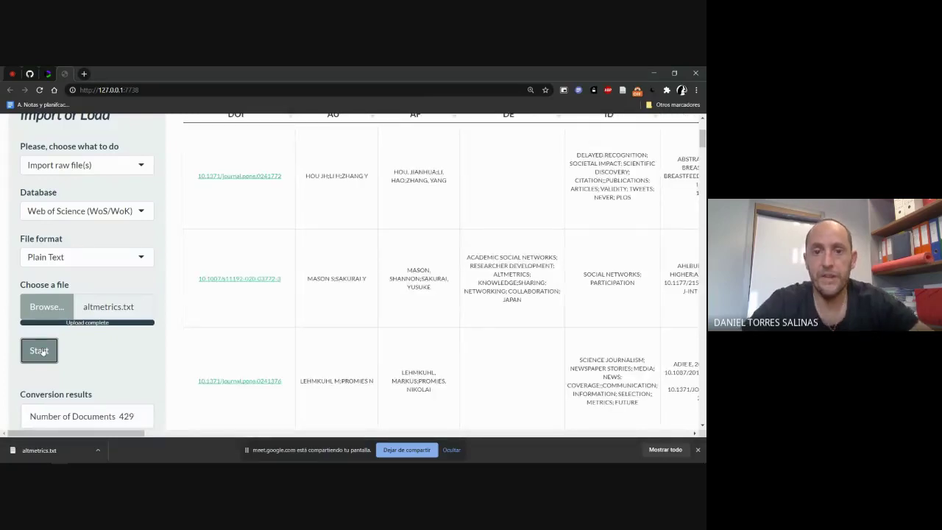
Step: Compare the number of documents in the conversion results with the Web of Science result count, and return to biblioshiny
{"action": "key", "text": "ctrl+minus"}
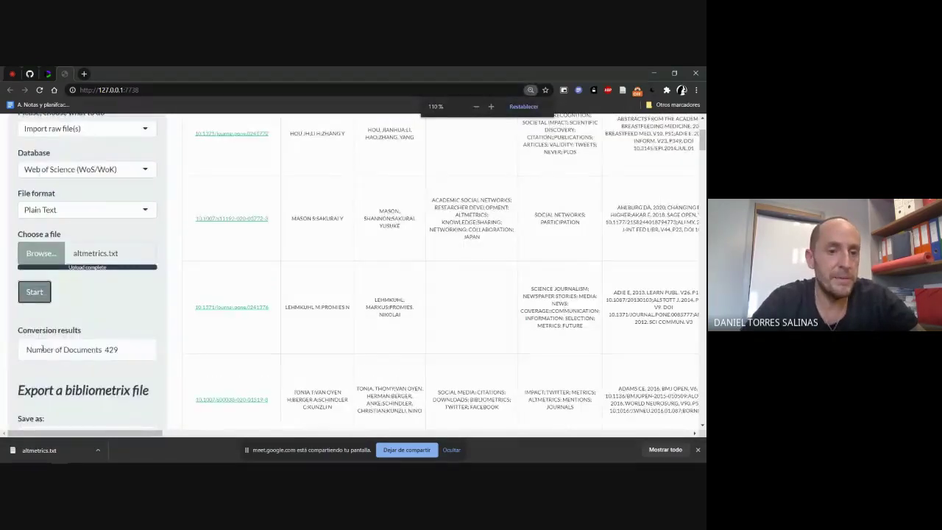
{"action": "key", "text": "ctrl+minus"}
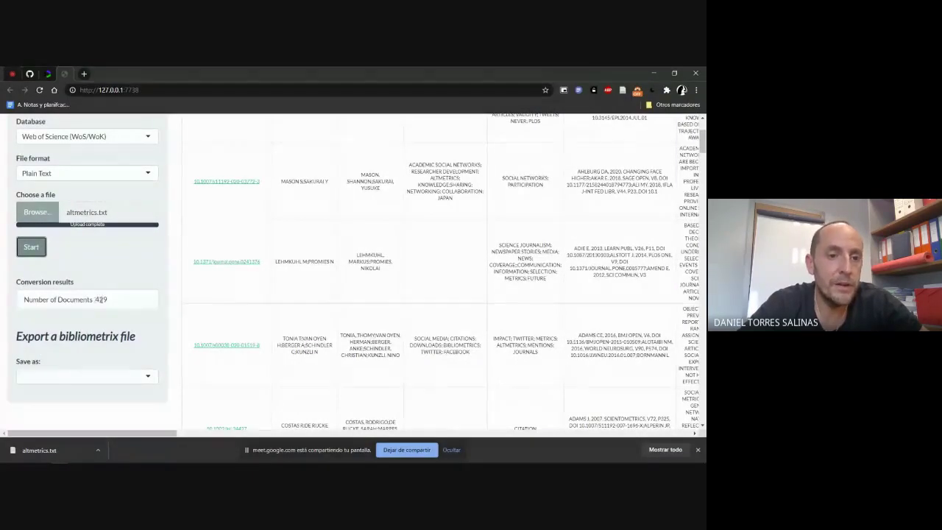
{"action": "left_click", "coordinate": [98, 299]}
{"action": "double_click", "coordinate": [100, 299]}
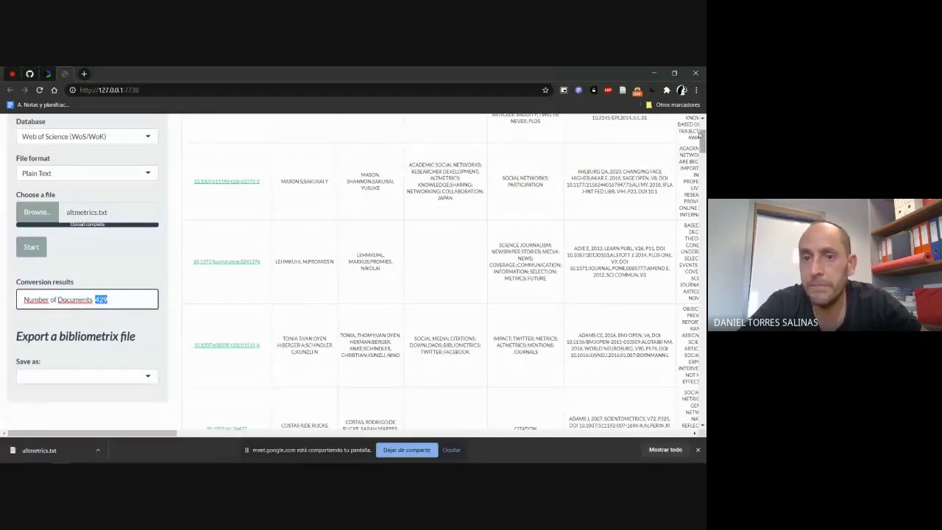
{"action": "left_click", "coordinate": [48, 74]}
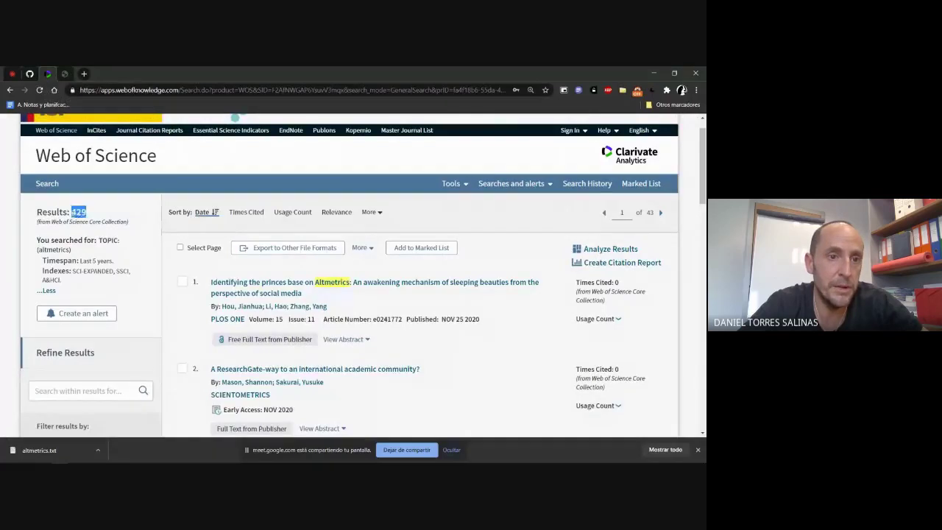
{"action": "left_click", "coordinate": [65, 73]}
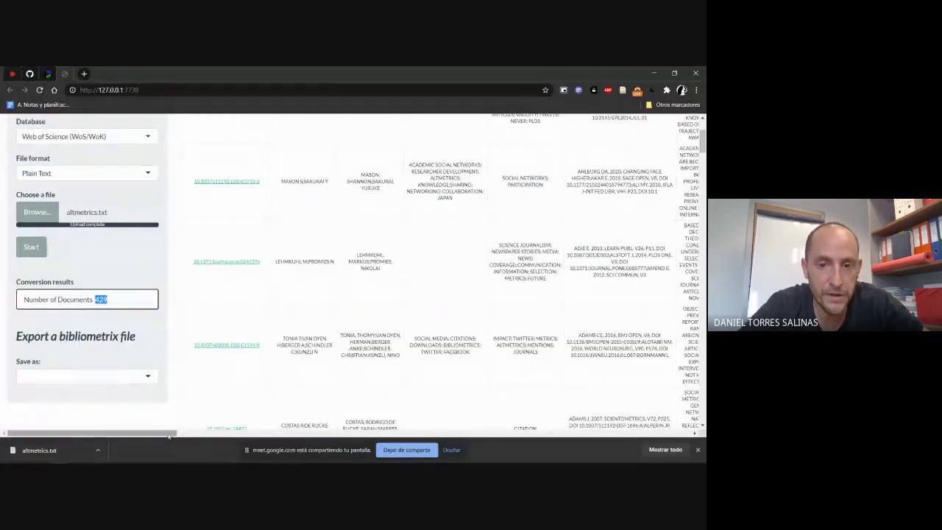
Step: Switch to Google Meet, admit the participant waiting to join the call, and return to biblioshiny
{"action": "scroll", "coordinate": [180, 434], "scroll_direction": "right", "scroll_amount": 3}
{"action": "left_click", "coordinate": [13, 74]}
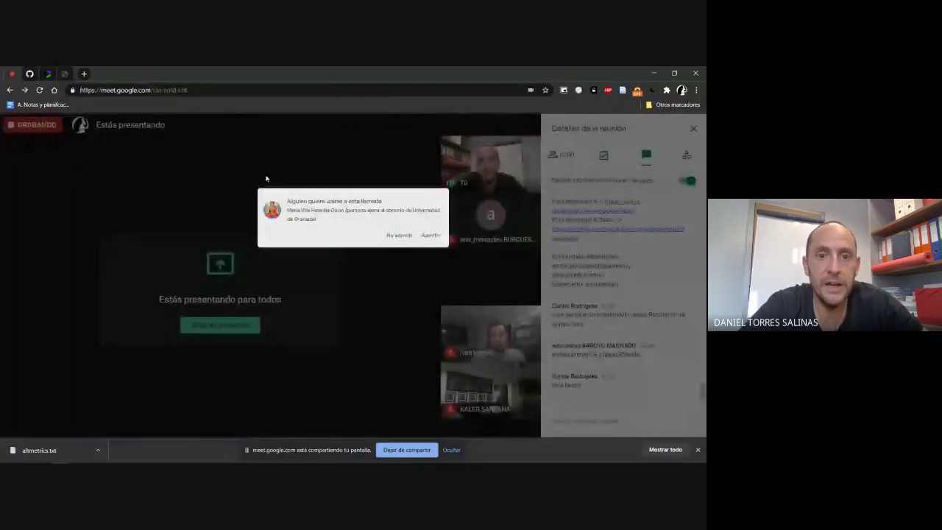
{"action": "left_click", "coordinate": [446, 181]}
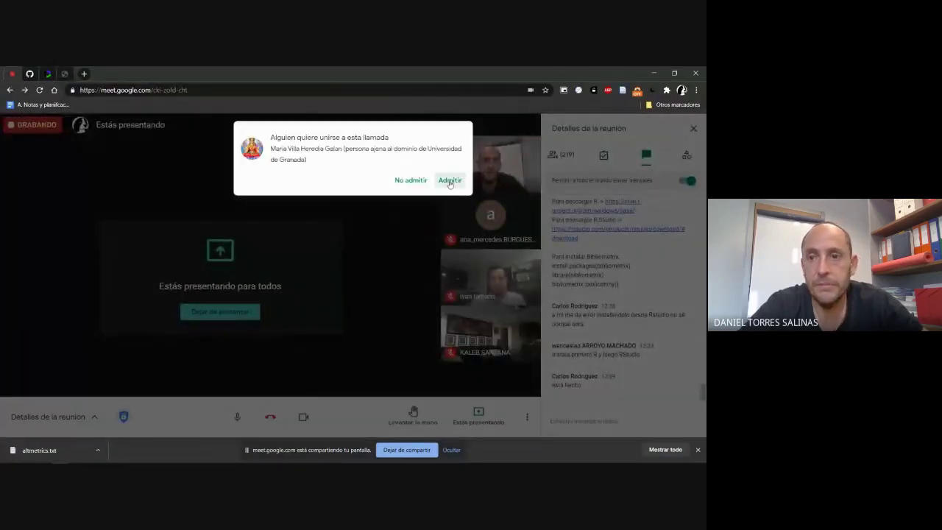
{"action": "left_click", "coordinate": [63, 74]}
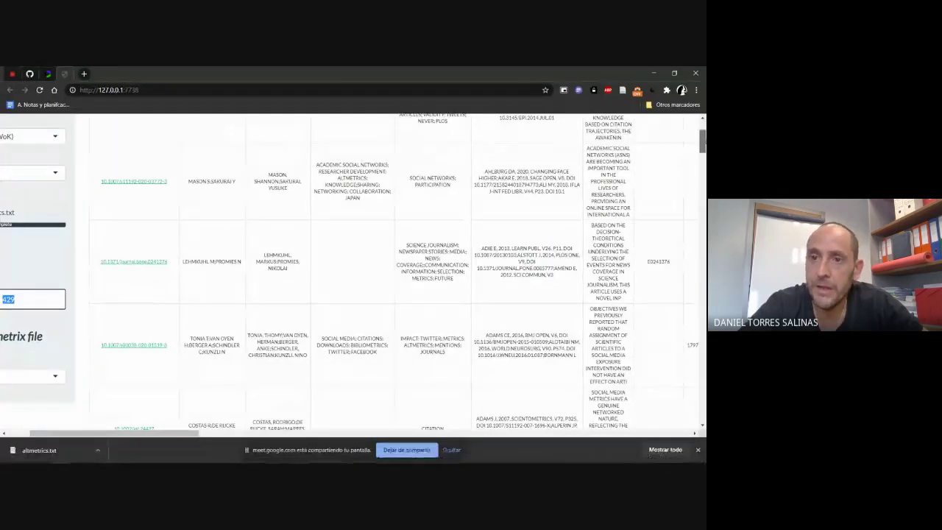
Step: Examine the field columns of the converted records table, from DOI and authors across to the last column
{"action": "scroll", "coordinate": [398, 272], "scroll_direction": "up", "scroll_amount": 3}
{"action": "scroll", "coordinate": [398, 273], "scroll_direction": "down", "scroll_amount": 1}
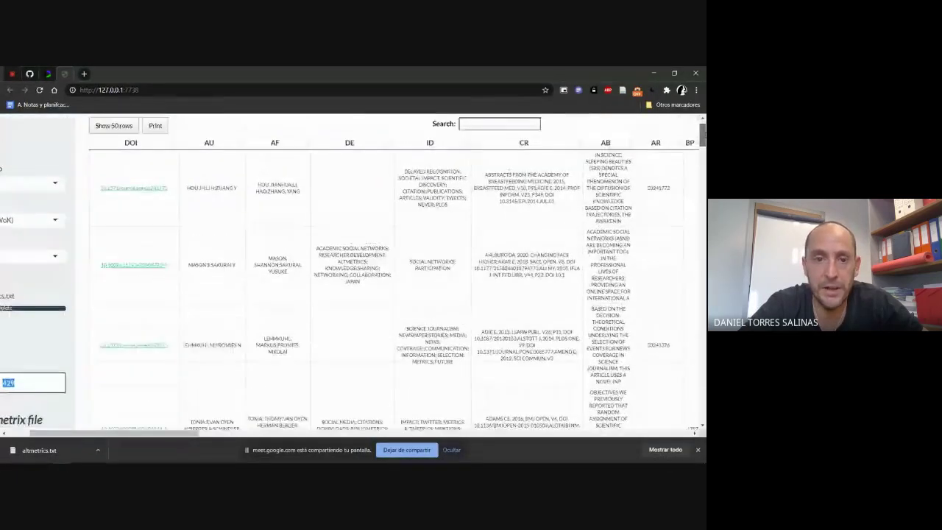
{"action": "scroll", "coordinate": [451, 427], "scroll_direction": "right", "scroll_amount": 5}
{"action": "scroll", "coordinate": [451, 427], "scroll_direction": "right", "scroll_amount": 5}
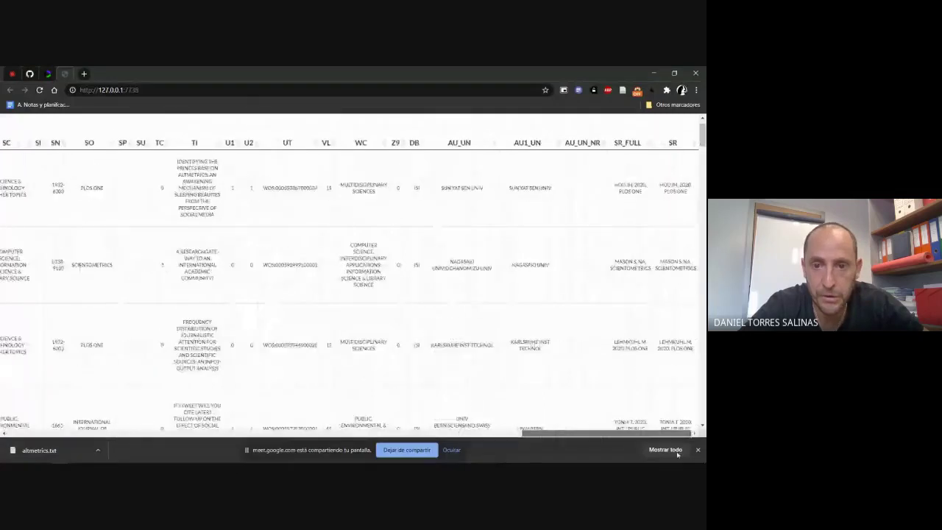
{"action": "scroll", "coordinate": [294, 295], "scroll_direction": "left", "scroll_amount": 10}
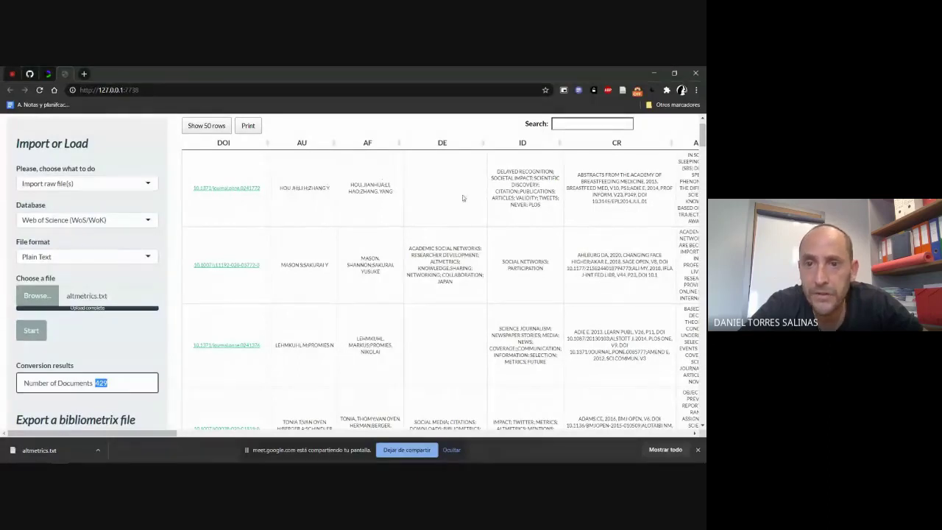
{"action": "left_click_drag", "start_coordinate": [167, 434], "coordinate": [307, 433]}
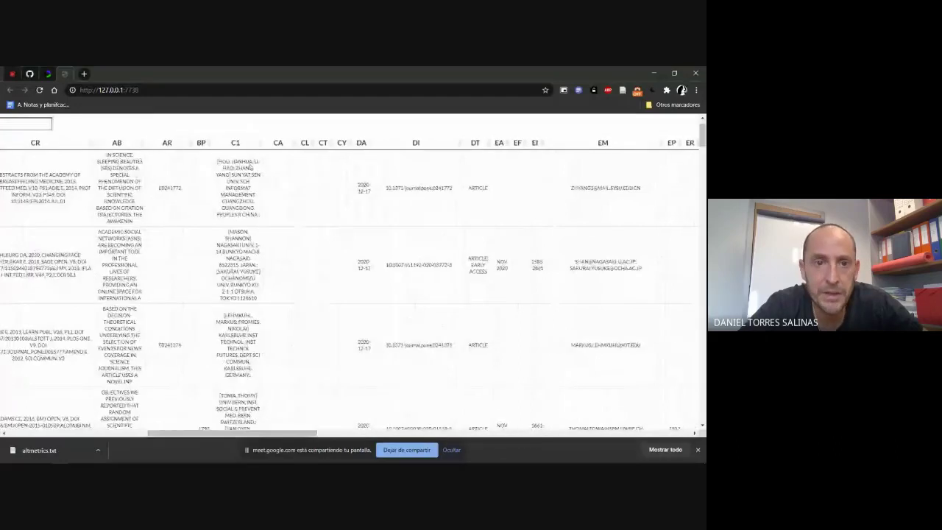
{"action": "left_click_drag", "start_coordinate": [246, 434], "coordinate": [96, 430]}
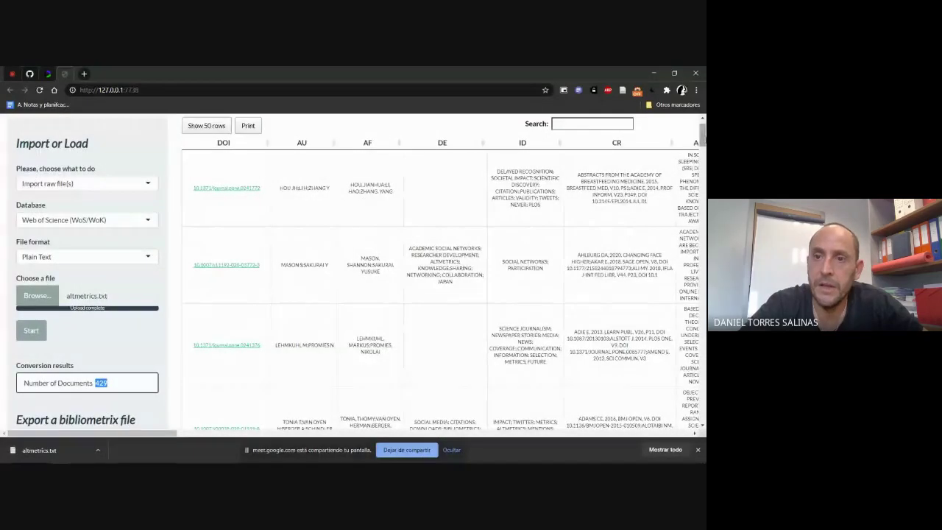
Step: Review the conversion results and the section for exporting a bibliometrix file
{"action": "scroll", "coordinate": [624, 254], "scroll_direction": "down", "scroll_amount": 1}
{"action": "scroll", "coordinate": [420, 227], "scroll_direction": "down", "scroll_amount": 1}
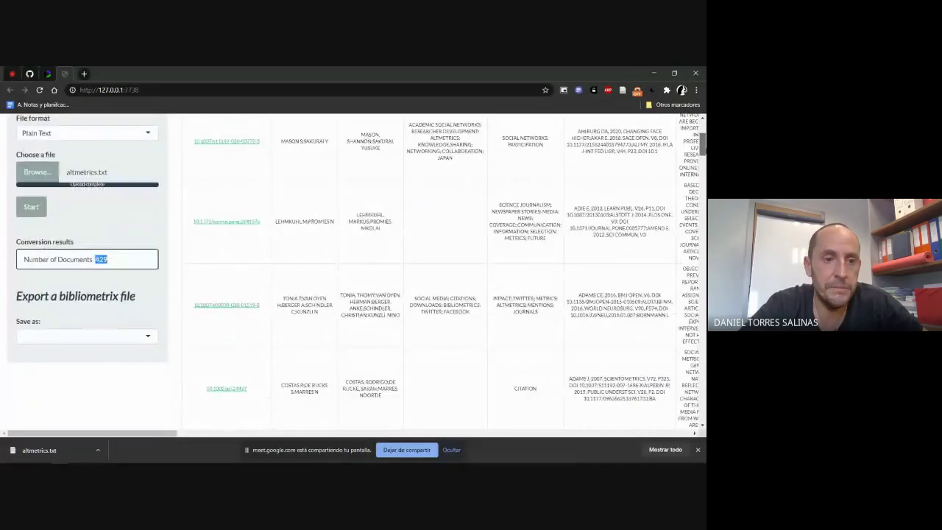
{"action": "scroll", "coordinate": [419, 227], "scroll_direction": "down", "scroll_amount": 1}
{"action": "scroll", "coordinate": [419, 227], "scroll_direction": "up", "scroll_amount": 1}
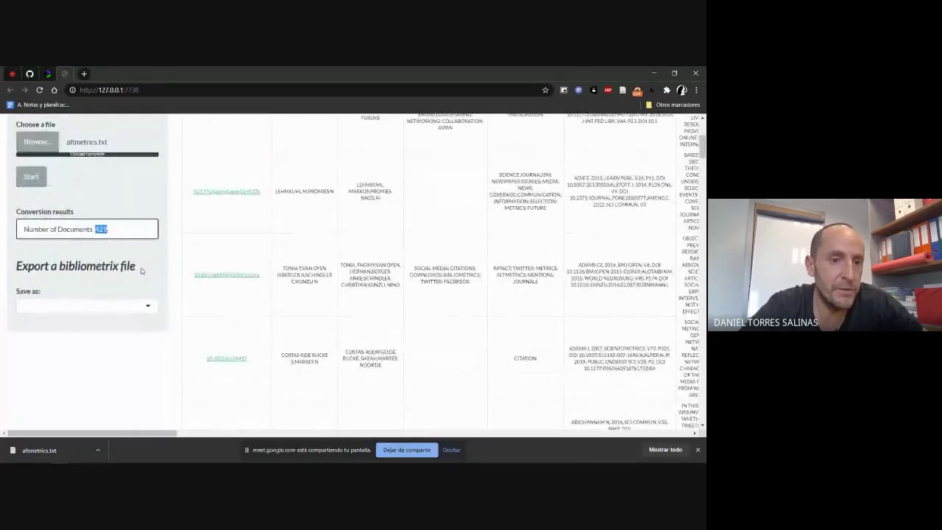
{"action": "left_click_drag", "start_coordinate": [142, 271], "coordinate": [15, 271]}
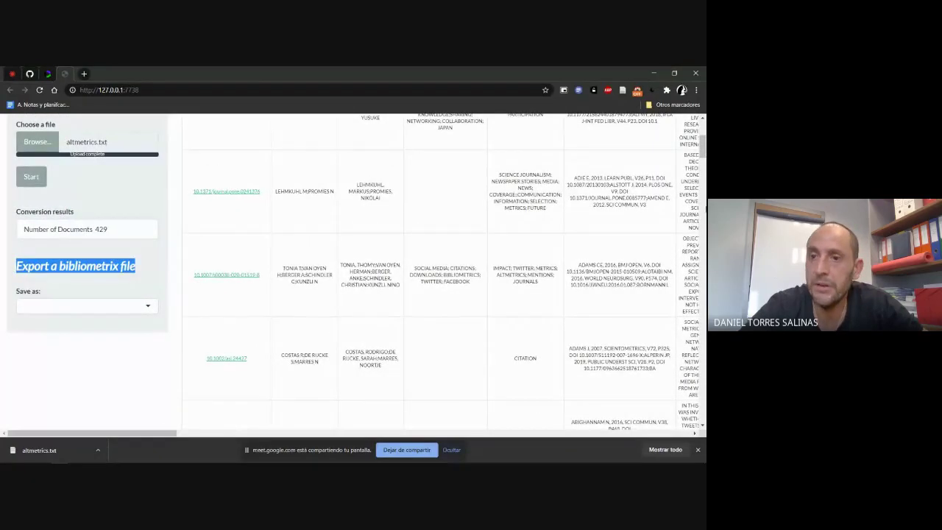
{"action": "left_click_drag", "start_coordinate": [704, 156], "coordinate": [702, 130]}
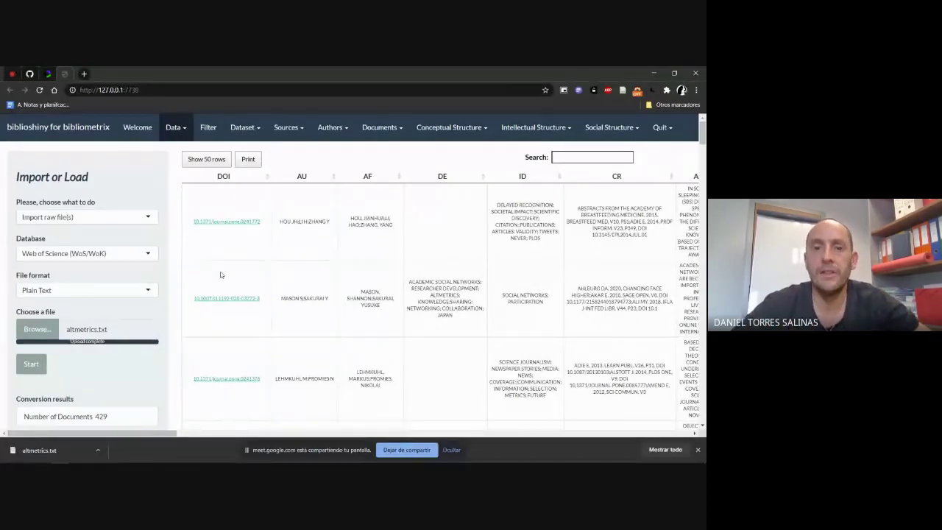
Step: Consult Paso 4 of the GitHub guide on loading and filtering, and open biblioshiny's Filter page
{"action": "left_click", "coordinate": [29, 75]}
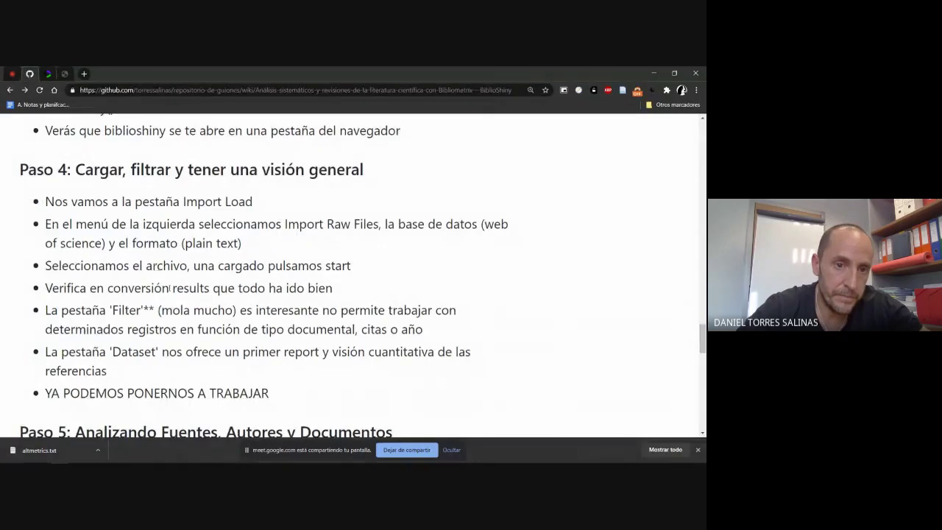
{"action": "left_click", "coordinate": [65, 73]}
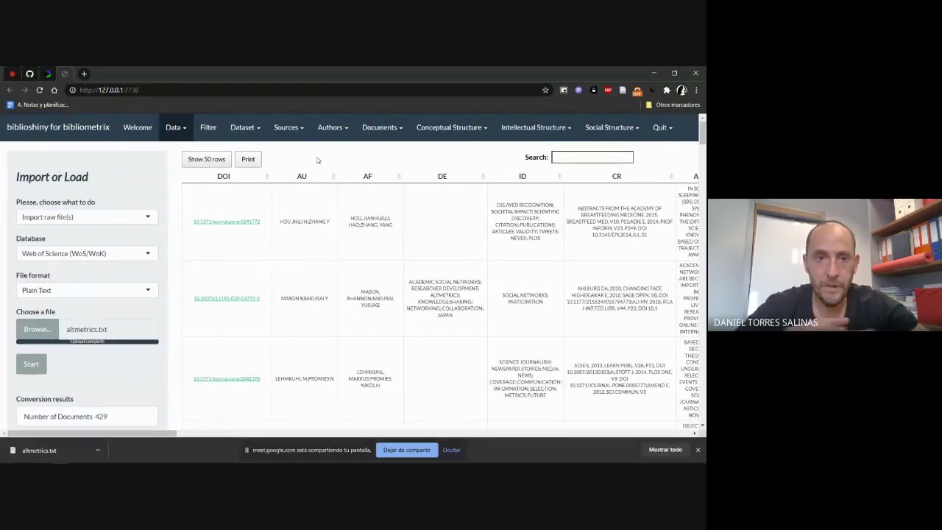
{"action": "left_click", "coordinate": [208, 128]}
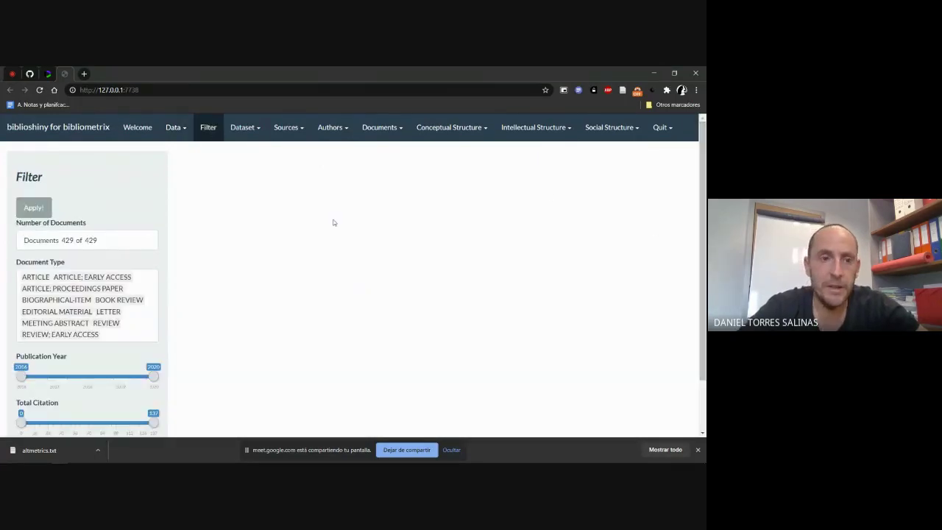
Step: Filter the records to publication years 2018 to 2020 and check the number of documents retained
{"action": "scroll", "coordinate": [354, 279], "scroll_direction": "down", "scroll_amount": 1}
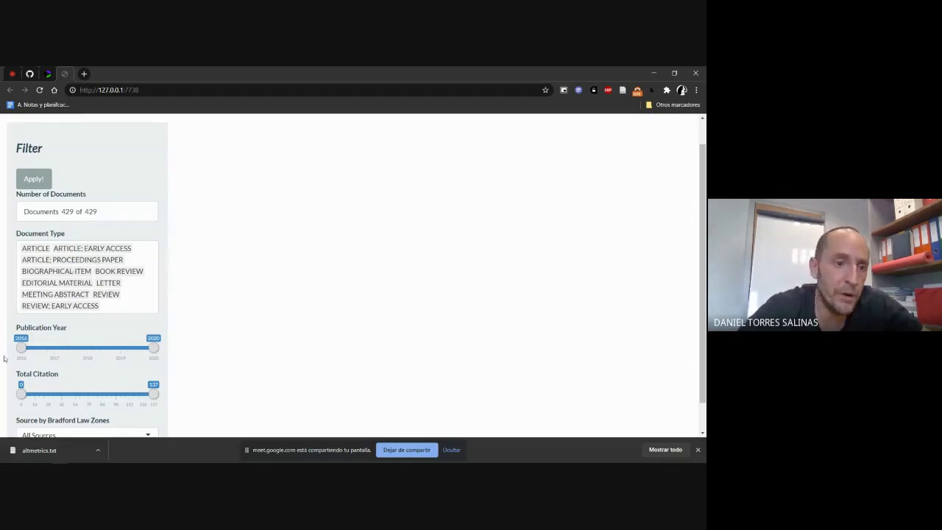
{"action": "left_click_drag", "start_coordinate": [24, 346], "coordinate": [93, 351]}
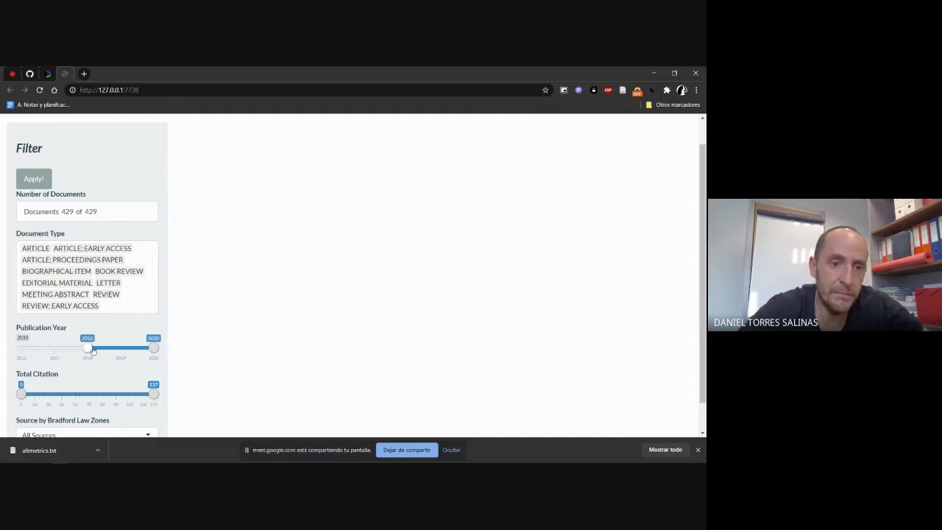
{"action": "left_click", "coordinate": [34, 179]}
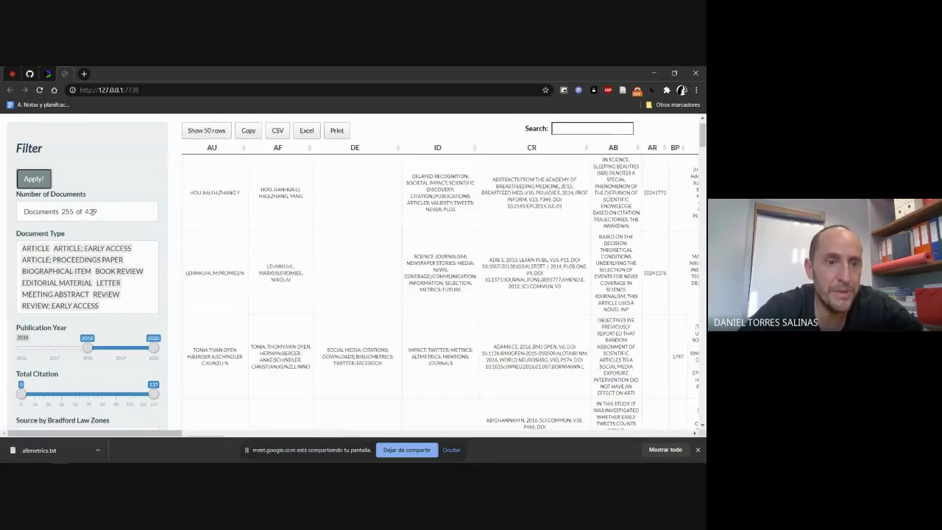
{"action": "left_click_drag", "start_coordinate": [62, 210], "coordinate": [108, 208]}
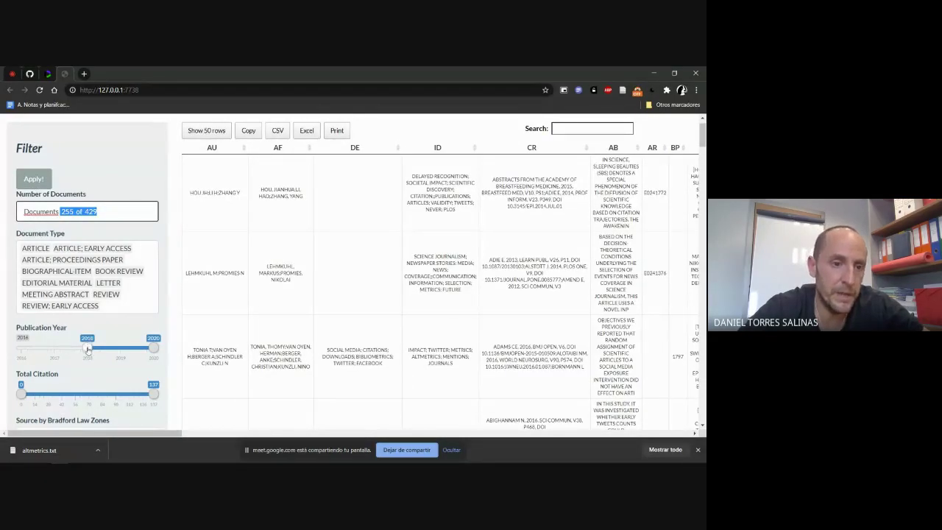
Step: Restore the publication years to 2016–2020, set the minimum total citations to 5, and apply the filter
{"action": "left_click_drag", "start_coordinate": [89, 348], "coordinate": [19, 359]}
{"action": "left_click_drag", "start_coordinate": [21, 394], "coordinate": [21, 395]}
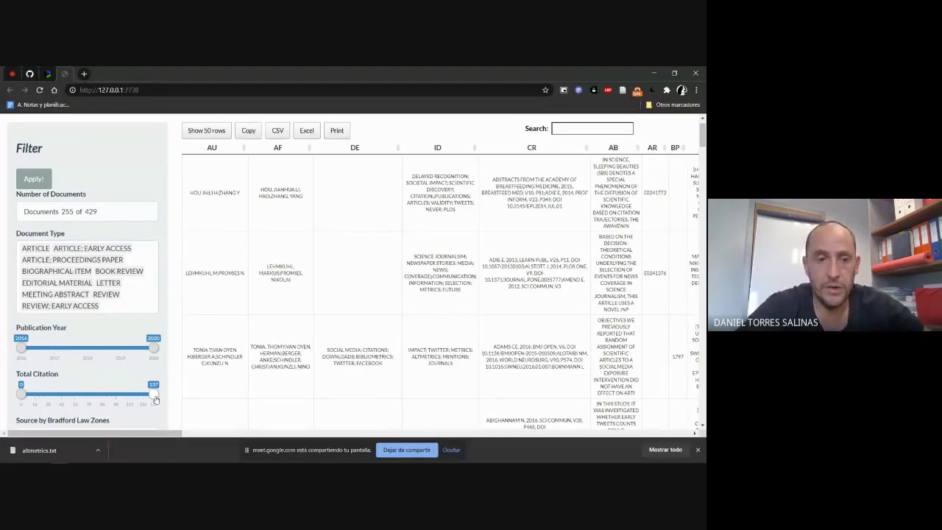
{"action": "left_click_drag", "start_coordinate": [22, 396], "coordinate": [28, 396]}
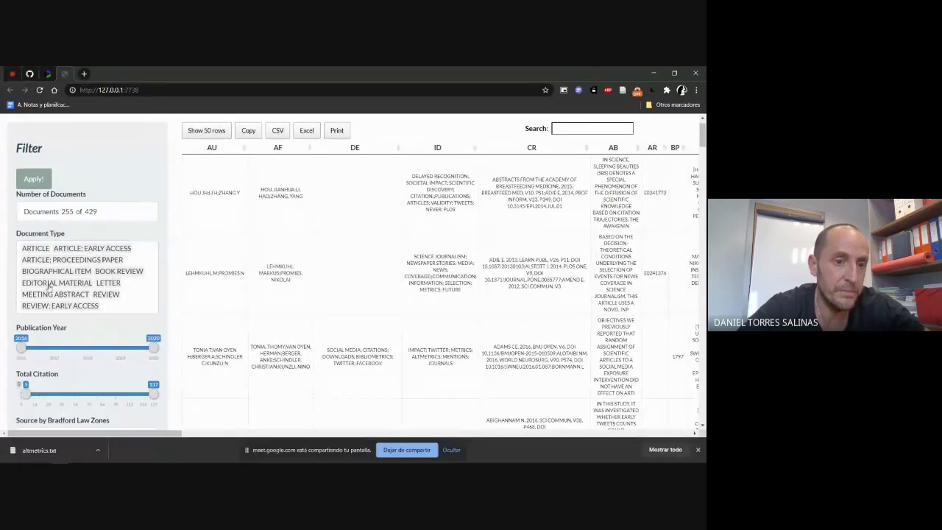
{"action": "left_click", "coordinate": [40, 185]}
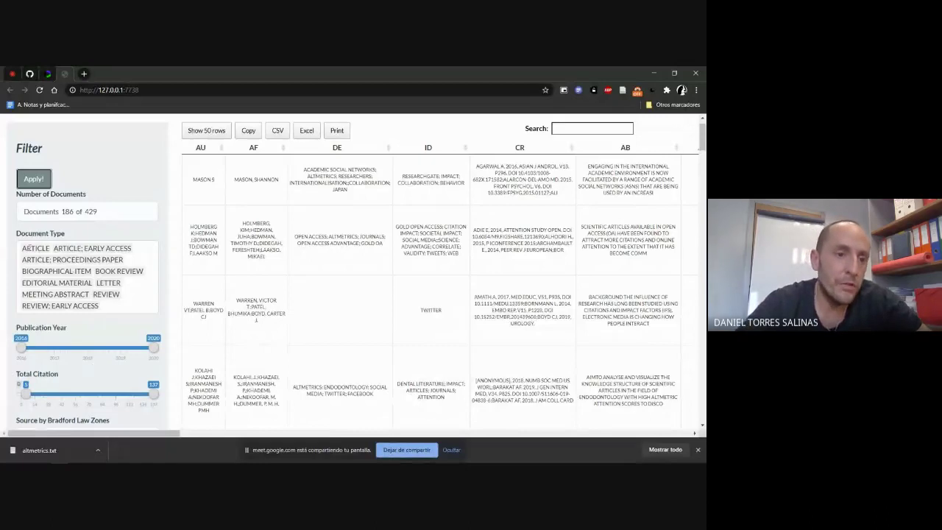
Step: Try to apply the filter with the ARTICLE document type selected, and check the number of documents
{"action": "left_click", "coordinate": [42, 250]}
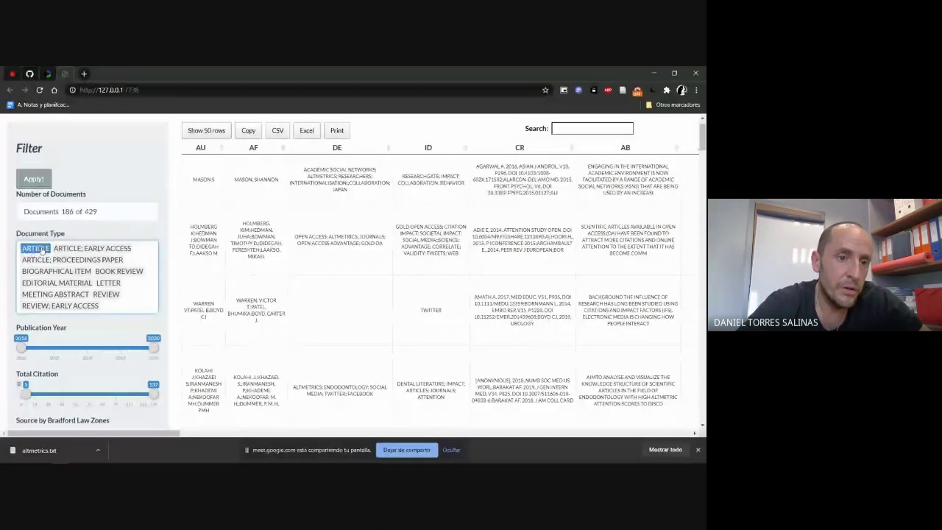
{"action": "left_click", "coordinate": [38, 179]}
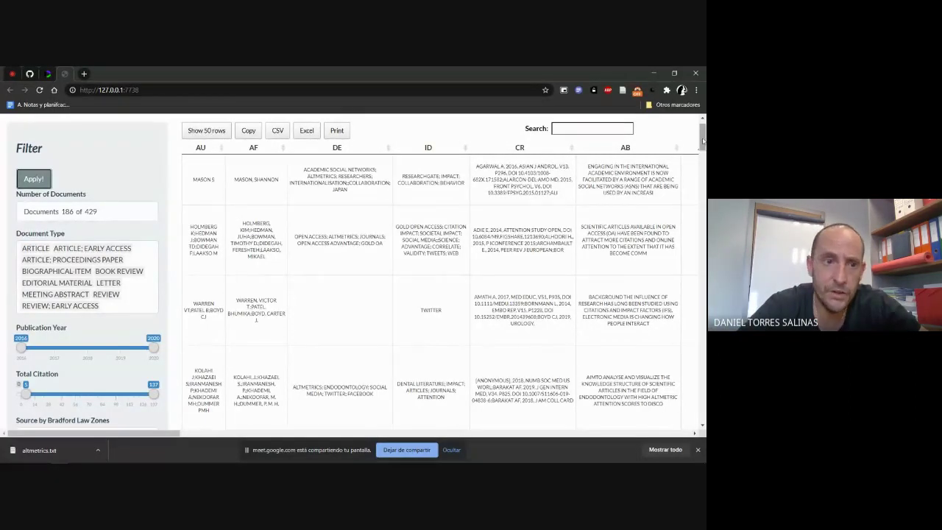
{"action": "scroll", "coordinate": [703, 140], "scroll_direction": "up", "scroll_amount": 1}
{"action": "double_click", "coordinate": [67, 240]}
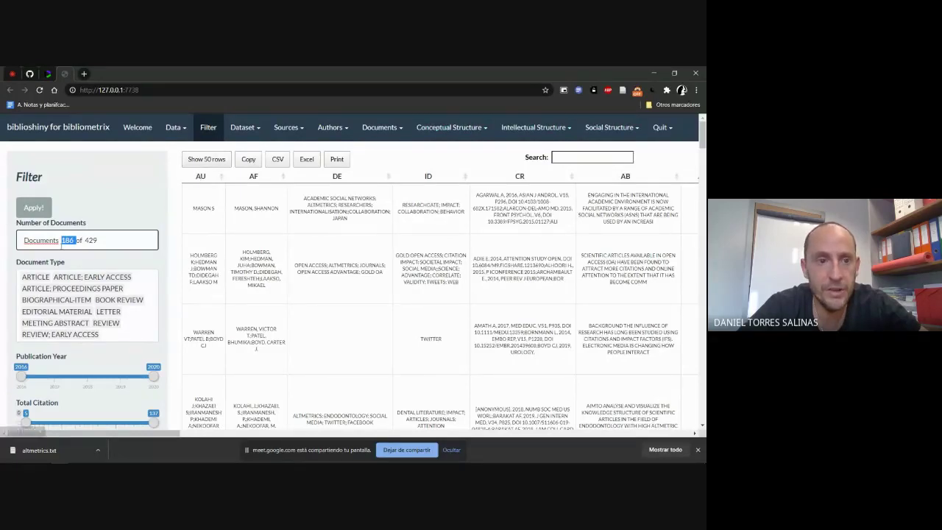
{"action": "left_click", "coordinate": [65, 239]}
{"action": "double_click", "coordinate": [67, 240]}
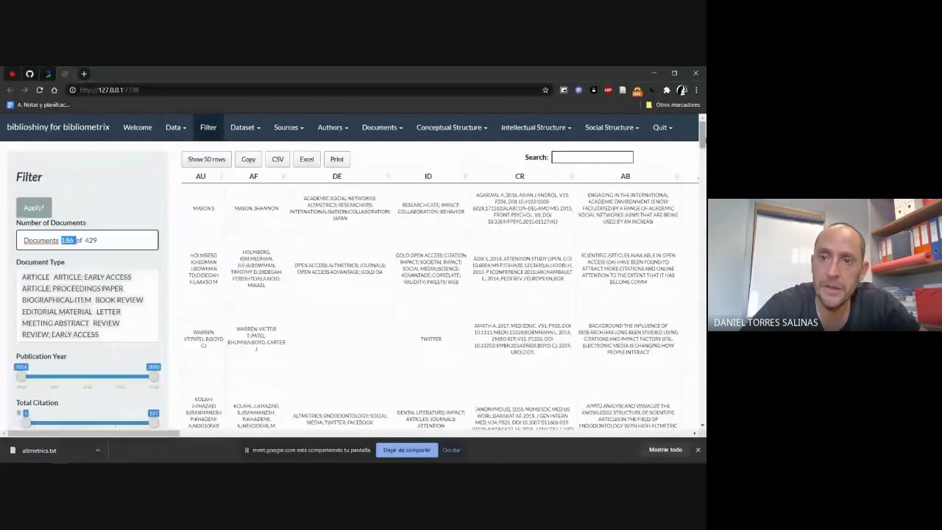
Step: Set the minimum total citations back to 0 and reapply the filter to the collection
{"action": "scroll", "coordinate": [69, 255], "scroll_direction": "down", "scroll_amount": 5}
{"action": "scroll", "coordinate": [25, 291], "scroll_direction": "up", "scroll_amount": 4}
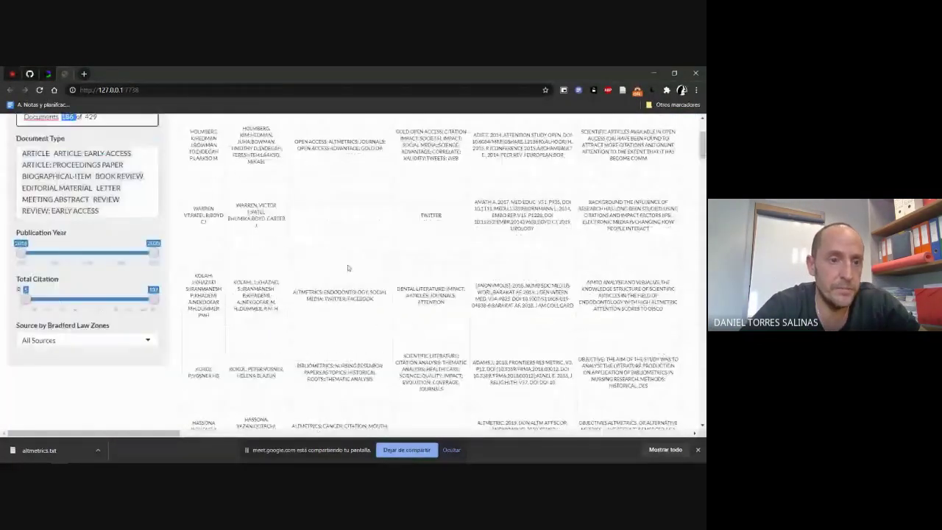
{"action": "left_click_drag", "start_coordinate": [26, 292], "coordinate": [20, 291]}
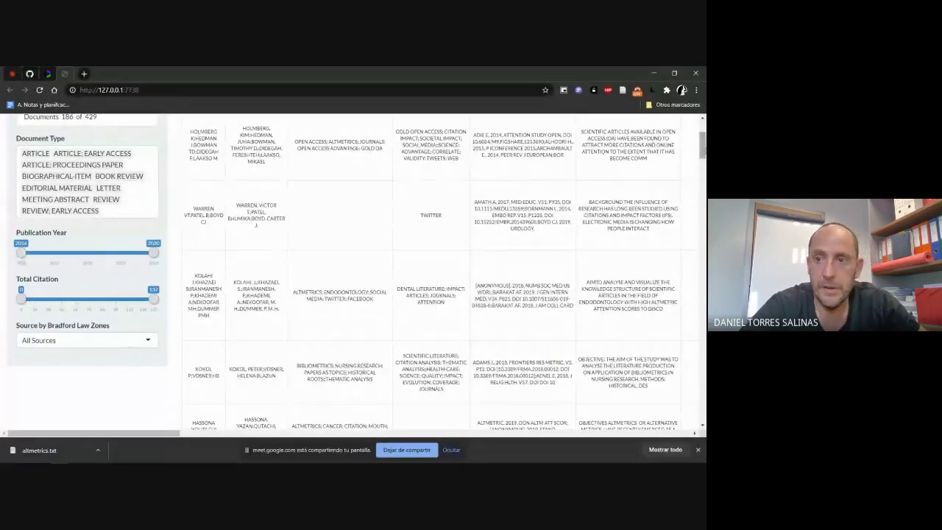
{"action": "scroll", "coordinate": [29, 221], "scroll_direction": "up", "scroll_amount": 2}
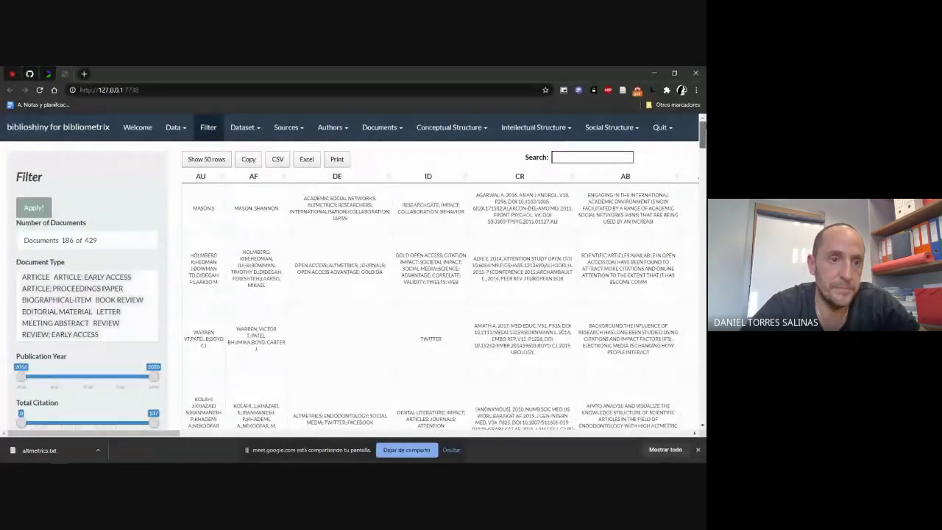
{"action": "left_click", "coordinate": [29, 207]}
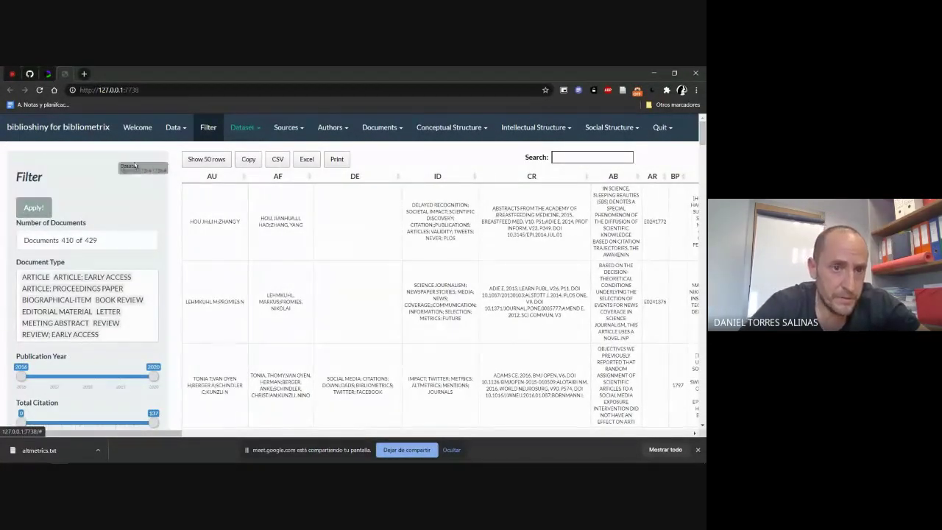
{"action": "left_click", "coordinate": [42, 210]}
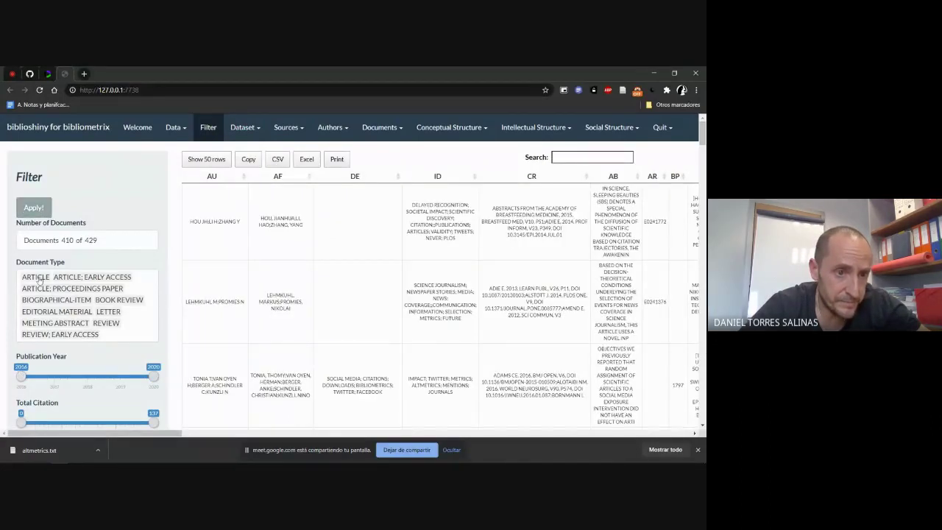
{"action": "left_click", "coordinate": [34, 200]}
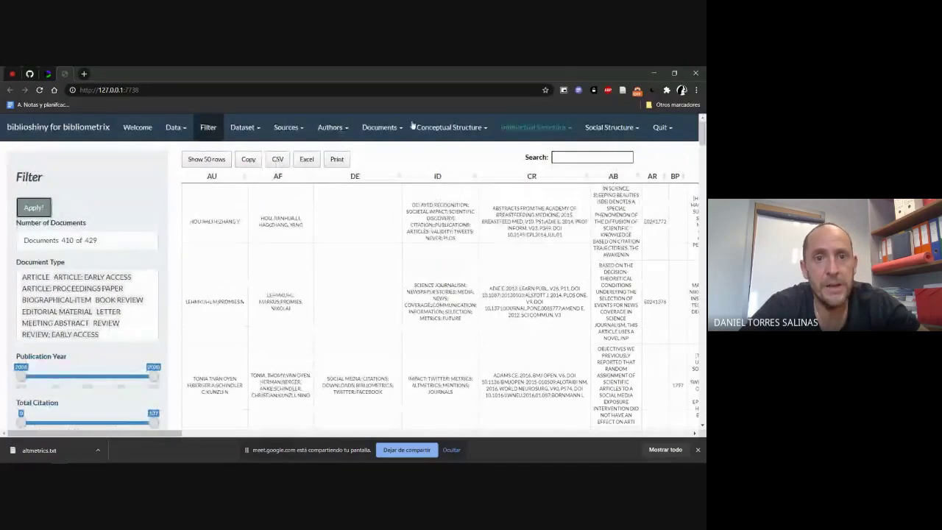
Step: Open the dataset's Main Information report and enlarge the page for reading
{"action": "left_click", "coordinate": [250, 129]}
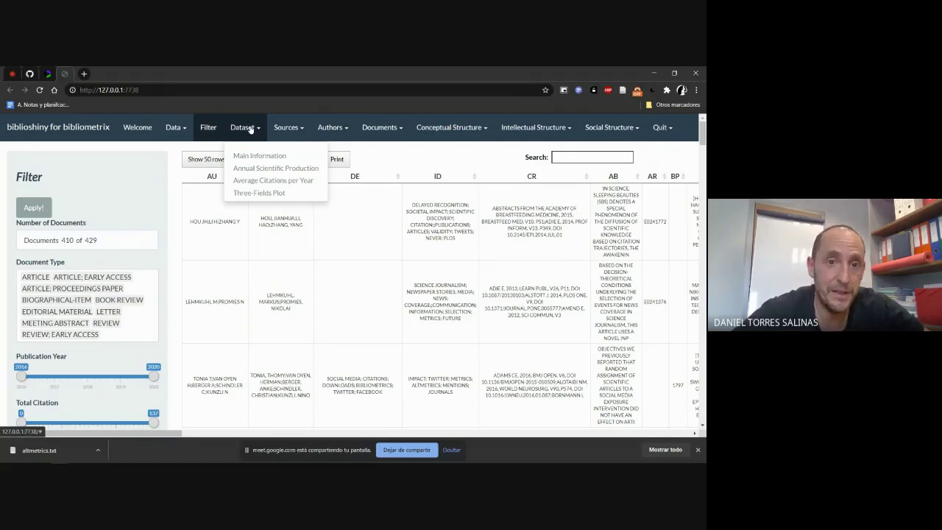
{"action": "left_click", "coordinate": [280, 156]}
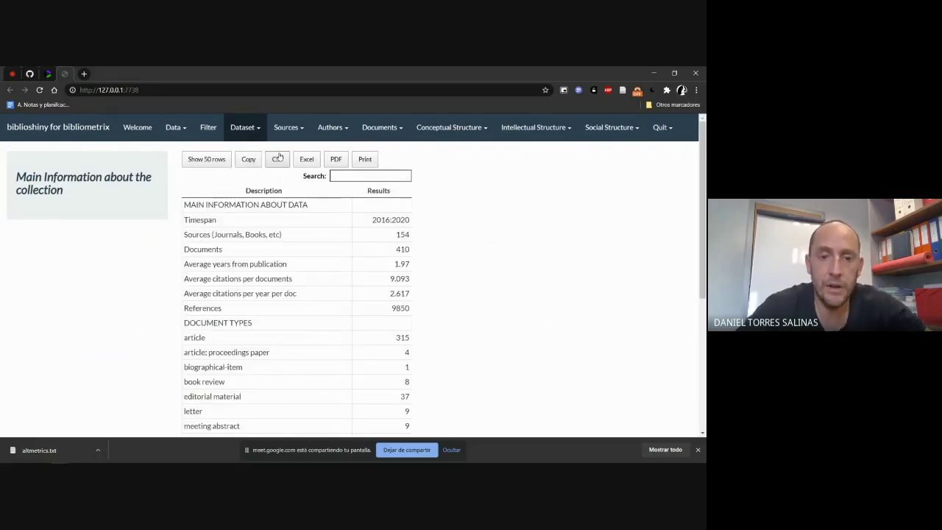
{"action": "key", "text": "ctrl+plus"}
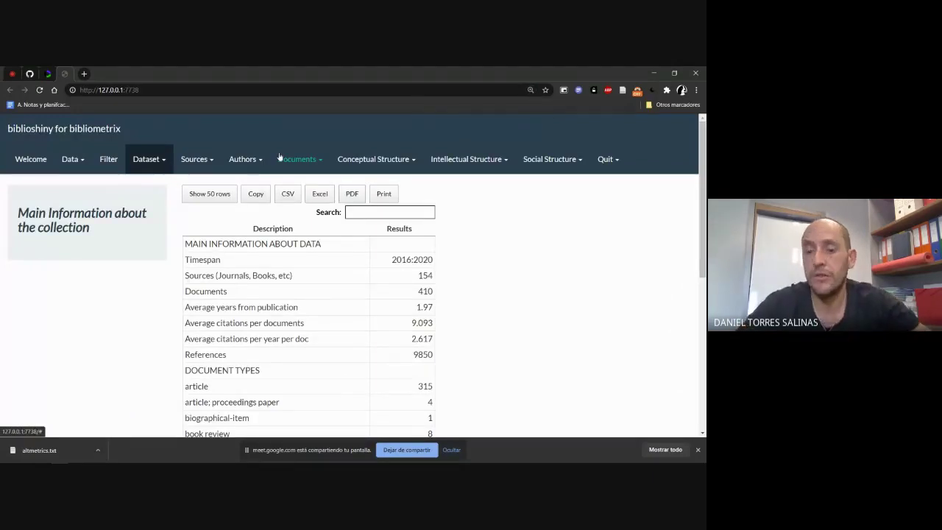
Step: Examine the source count, document count and average years from publication in the Main Information table
{"action": "key", "text": "ctrl+plus"}
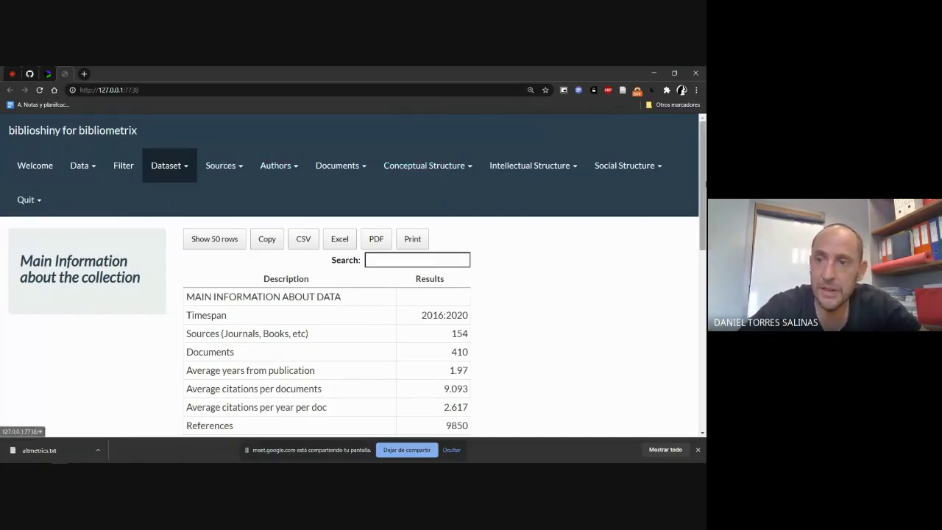
{"action": "scroll", "coordinate": [555, 226], "scroll_direction": "down", "scroll_amount": 3}
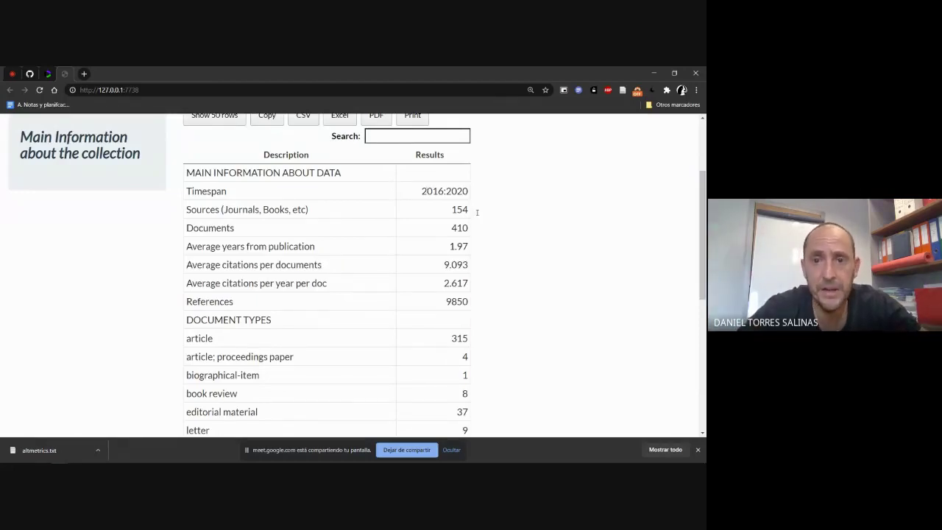
{"action": "double_click", "coordinate": [454, 209]}
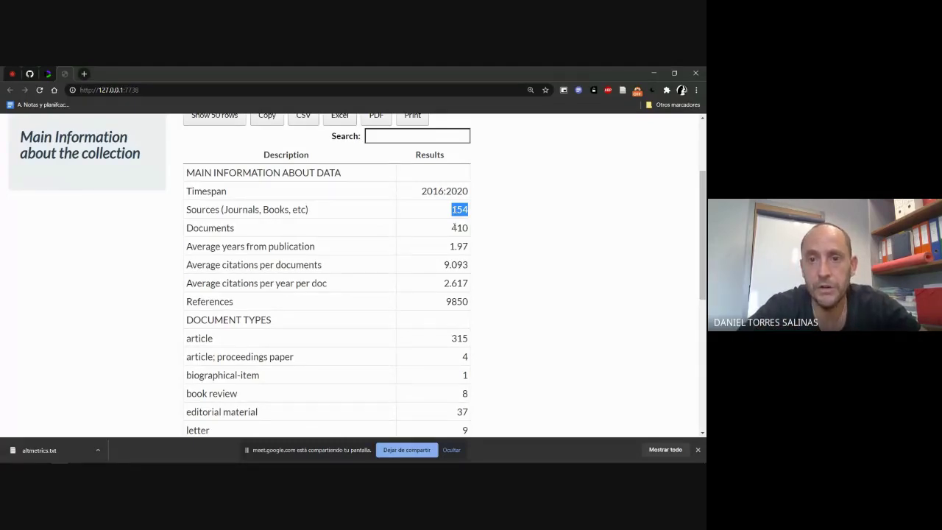
{"action": "left_click", "coordinate": [454, 228]}
{"action": "double_click", "coordinate": [455, 228]}
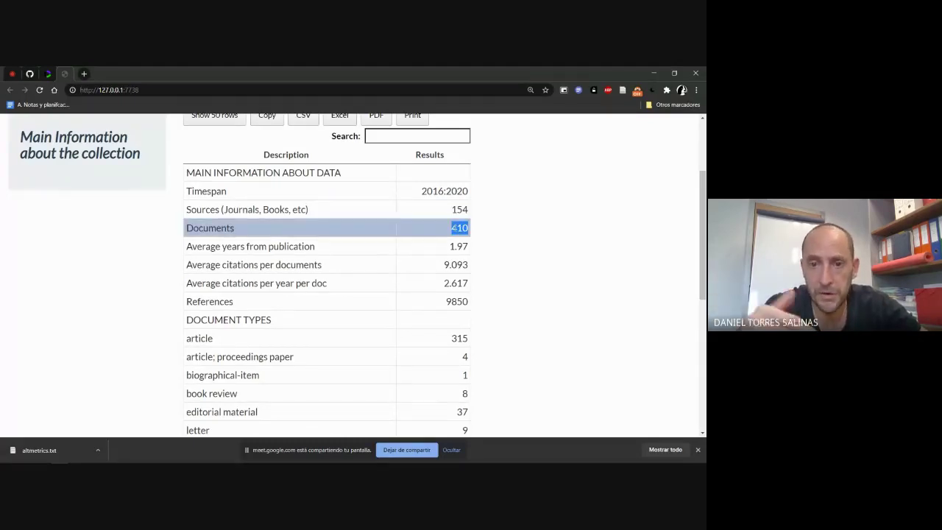
{"action": "double_click", "coordinate": [465, 246]}
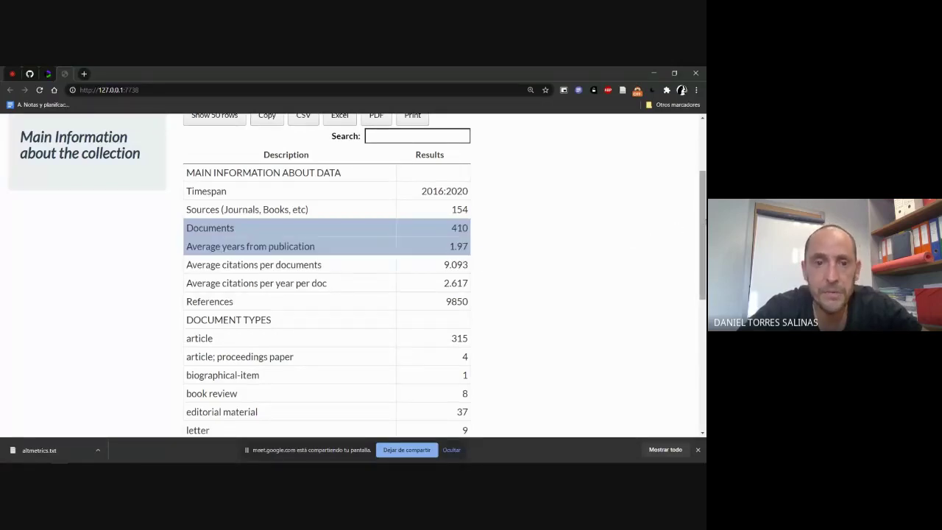
Step: Examine the document types, highlighting the article and meeting abstract rows and briefly marking biographical-item and book review
{"action": "scroll", "coordinate": [703, 236], "scroll_direction": "down", "scroll_amount": 3}
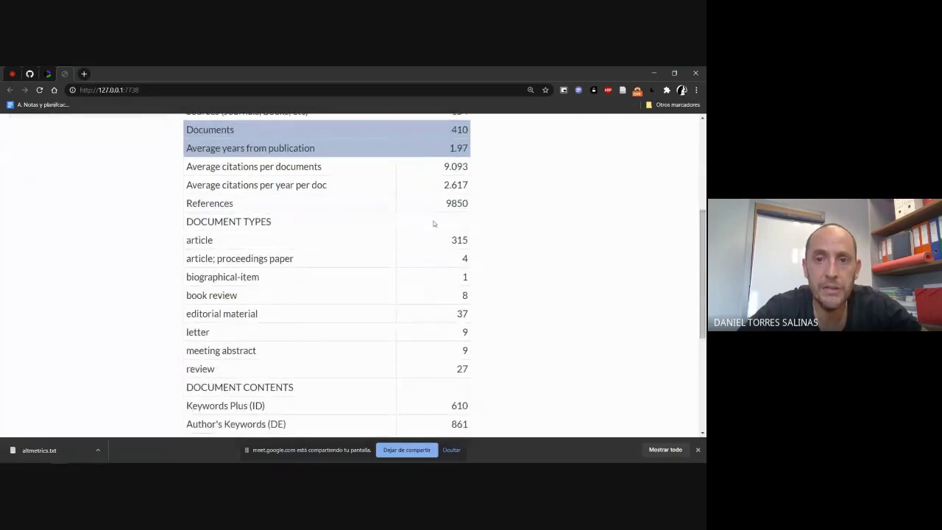
{"action": "left_click", "coordinate": [459, 240]}
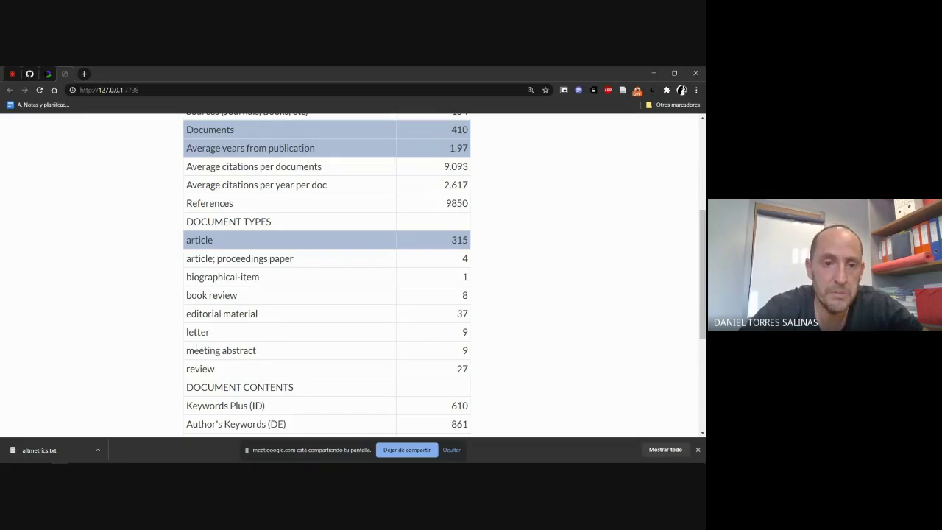
{"action": "left_click_drag", "start_coordinate": [187, 350], "coordinate": [463, 346]}
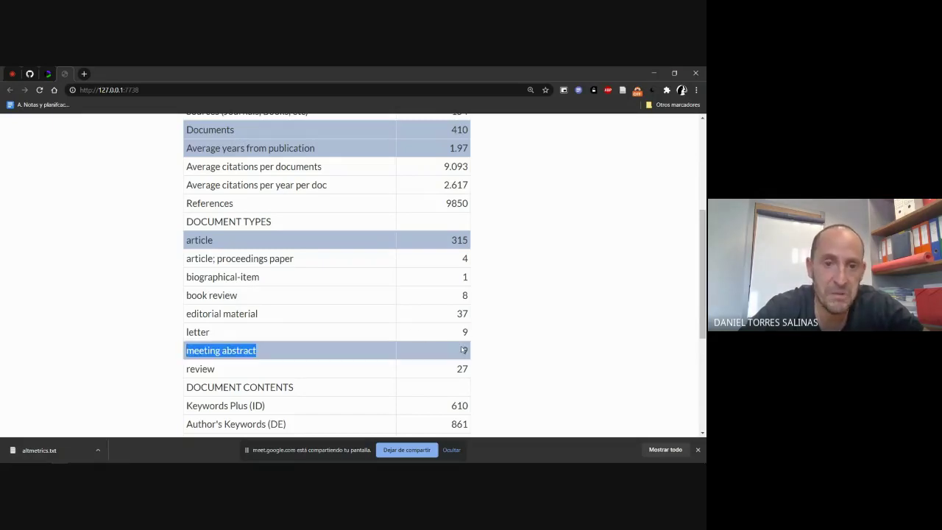
{"action": "left_click_drag", "start_coordinate": [185, 272], "coordinate": [276, 295]}
{"action": "left_click_drag", "start_coordinate": [188, 296], "coordinate": [391, 292]}
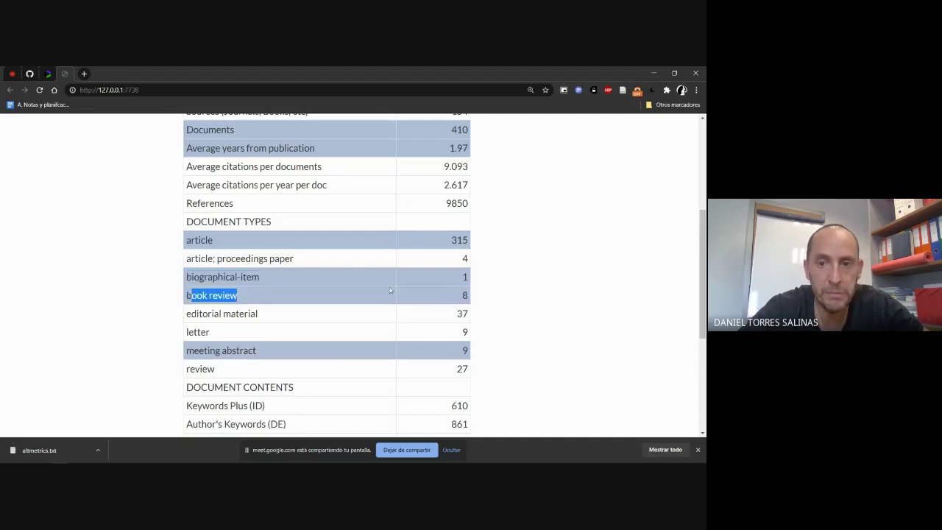
{"action": "left_click", "coordinate": [312, 279]}
{"action": "left_click", "coordinate": [330, 295]}
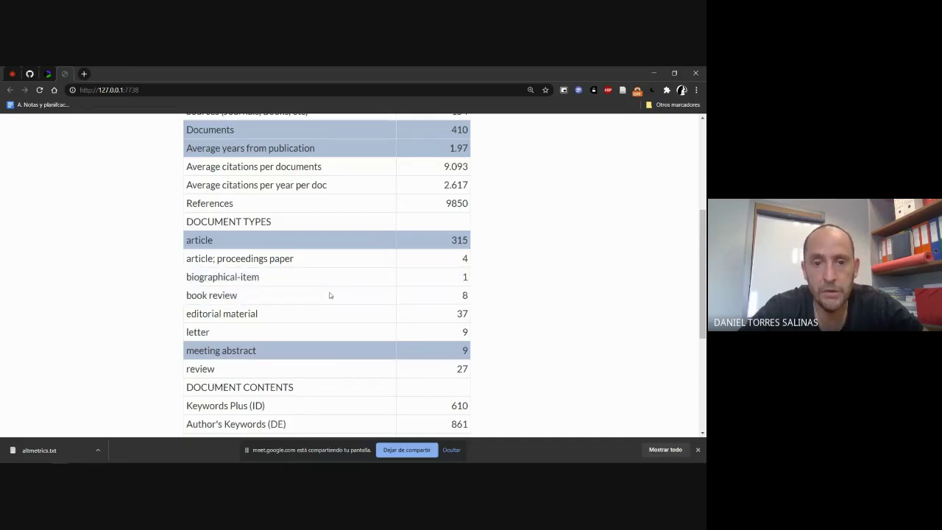
Step: Remove the highlight from meeting abstract and highlight the review and "article; proceedings paper" rows
{"action": "left_click", "coordinate": [360, 349]}
{"action": "left_click", "coordinate": [309, 369]}
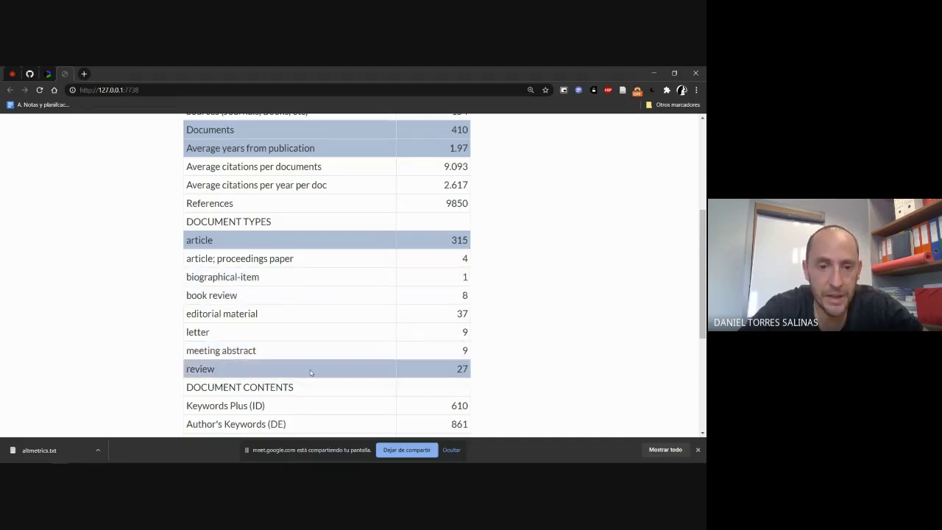
{"action": "left_click", "coordinate": [295, 259]}
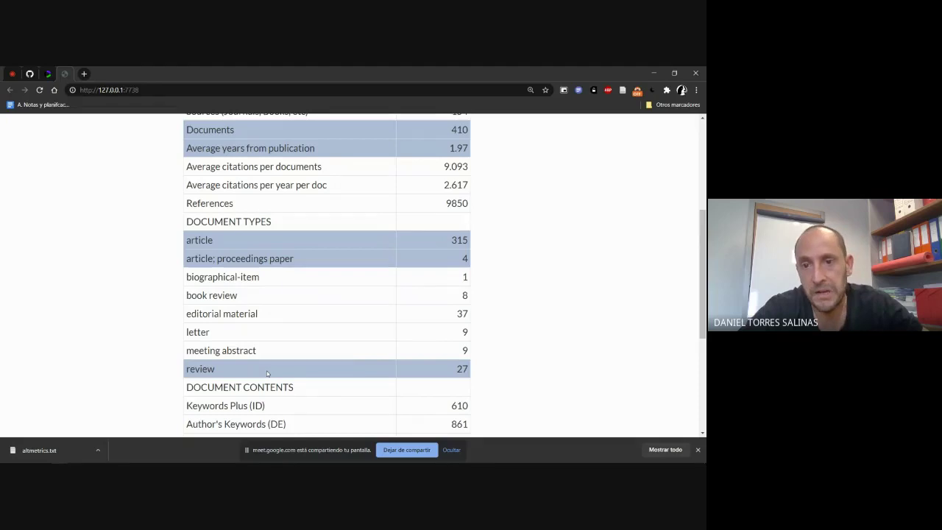
Step: Toggle the article and "article; proceedings paper" highlights off and on again, and also highlight the letter row
{"action": "left_click", "coordinate": [324, 240]}
{"action": "left_click", "coordinate": [329, 258]}
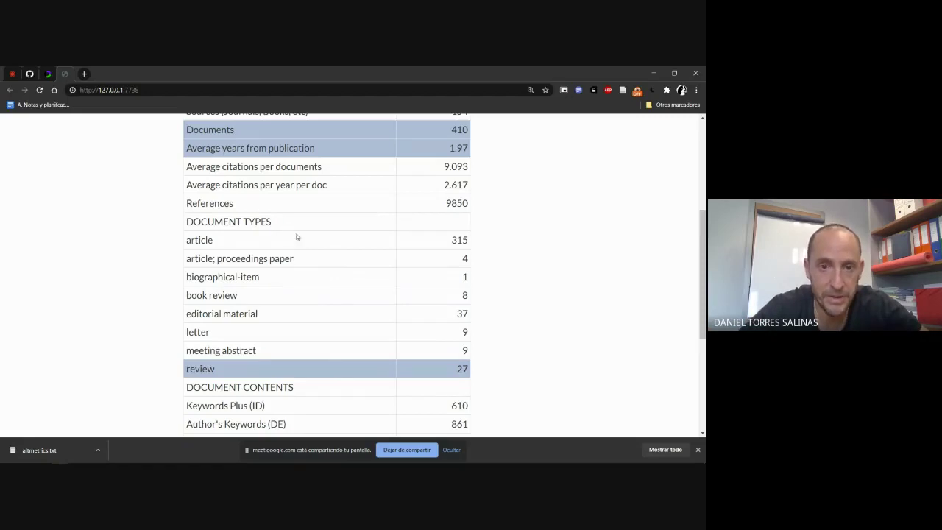
{"action": "left_click", "coordinate": [304, 241]}
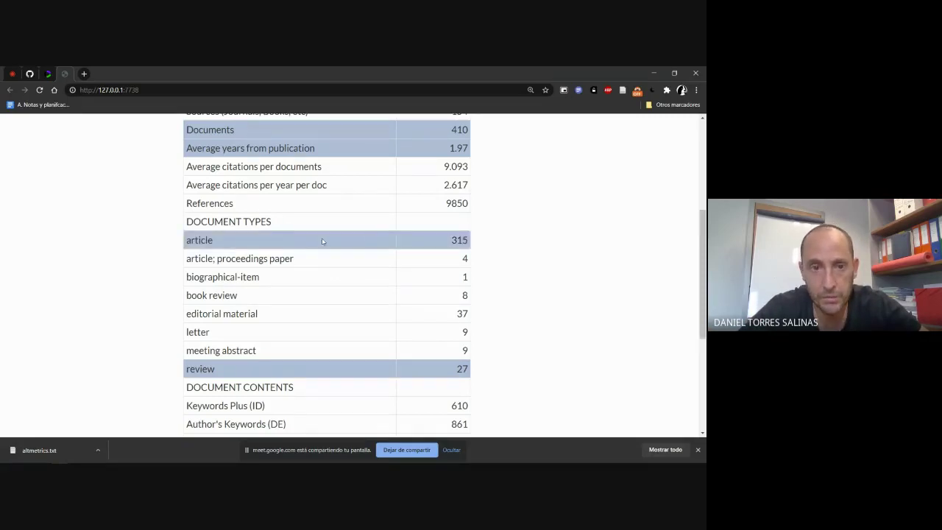
{"action": "left_click", "coordinate": [327, 258]}
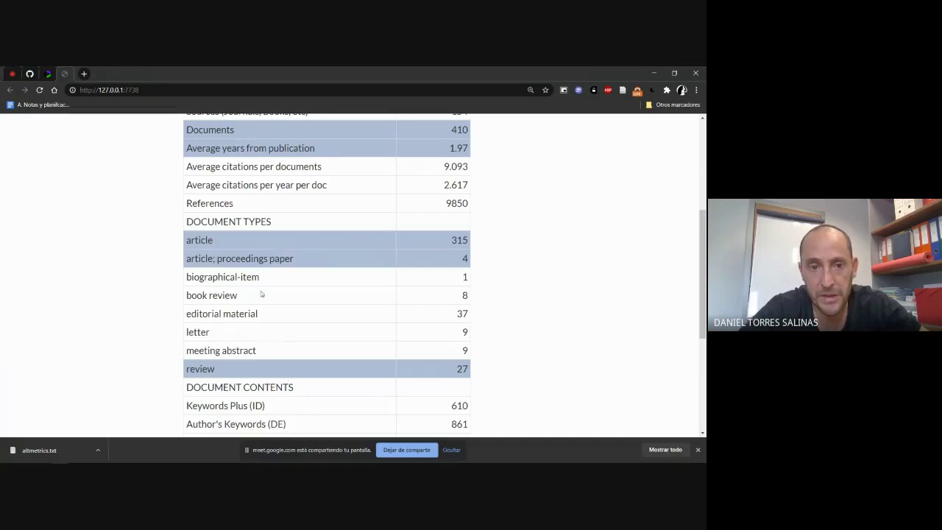
{"action": "left_click", "coordinate": [279, 333]}
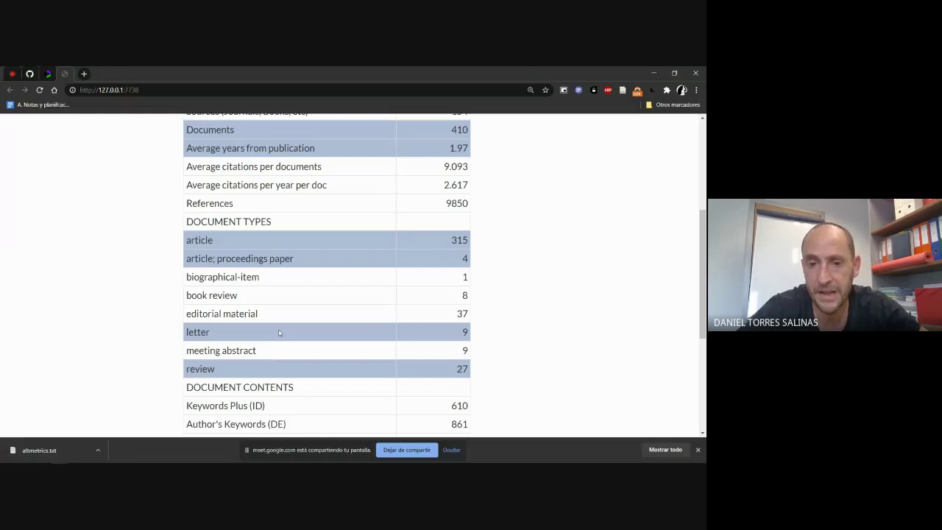
Step: Clear the highlights from the article, "article; proceedings paper", letter and review rows
{"action": "left_click", "coordinate": [344, 239]}
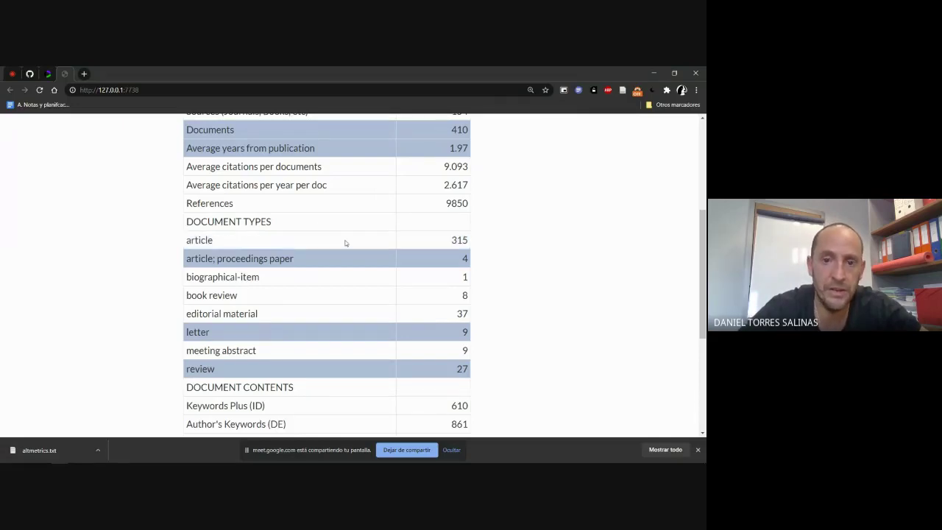
{"action": "left_click", "coordinate": [354, 262]}
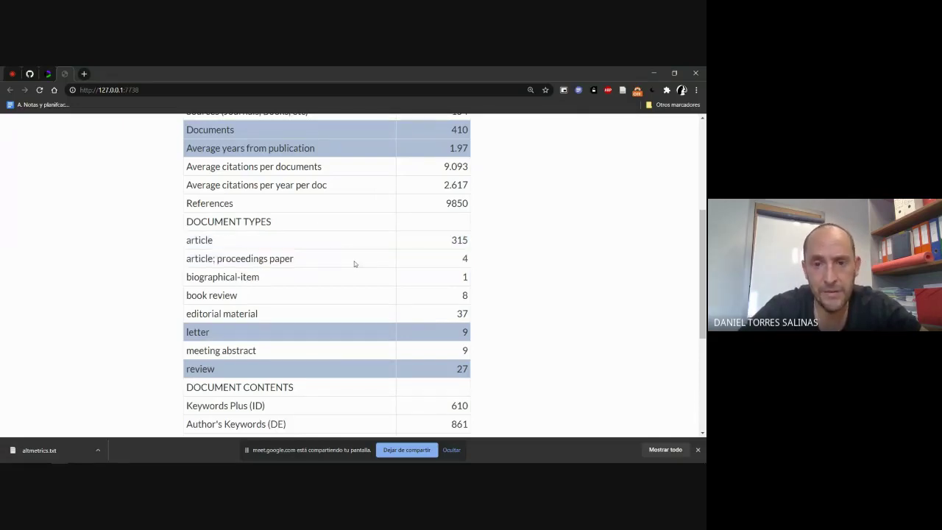
{"action": "left_click", "coordinate": [374, 336]}
{"action": "left_click", "coordinate": [385, 371]}
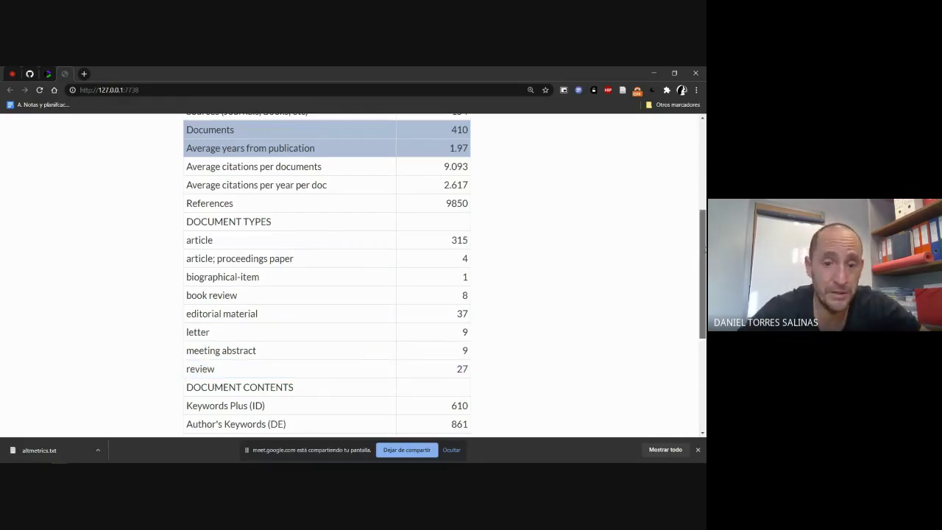
Step: Read the document contents, authors and authors collaboration sections of the Main Information table
{"action": "left_click_drag", "start_coordinate": [703, 273], "coordinate": [703, 348]}
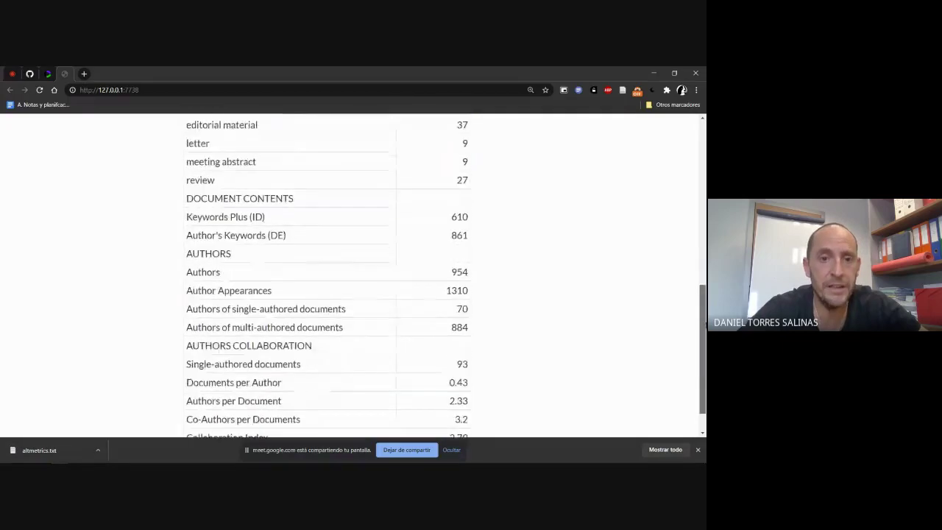
{"action": "scroll", "coordinate": [477, 193], "scroll_direction": "down", "scroll_amount": 1}
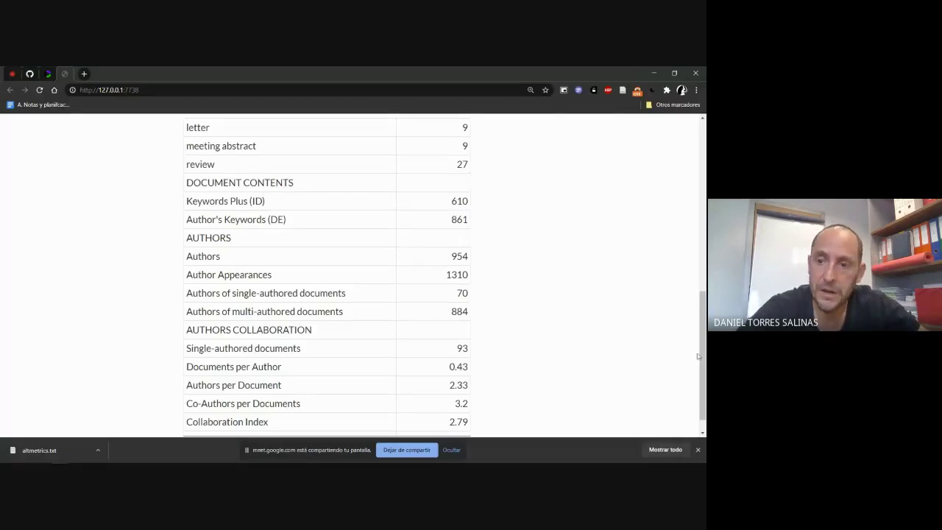
{"action": "left_click_drag", "start_coordinate": [697, 355], "coordinate": [704, 387]}
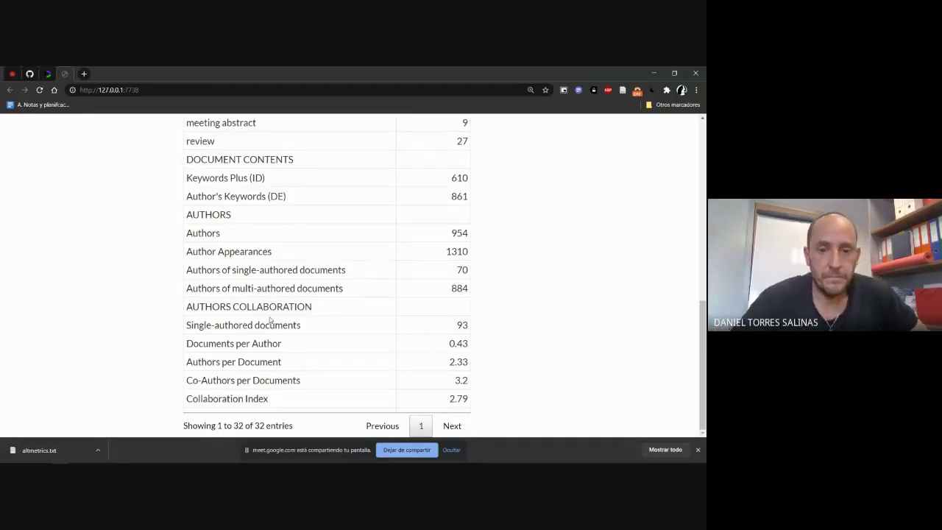
Step: Display the dataset's Annual Scientific Production plot so that the whole chart fits on the page
{"action": "left_click_drag", "start_coordinate": [702, 361], "coordinate": [703, 184]}
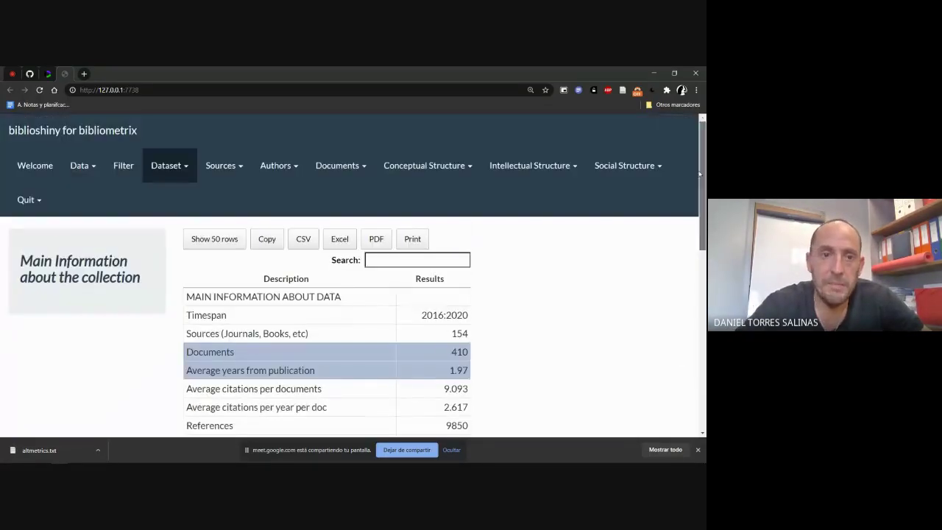
{"action": "left_click", "coordinate": [192, 172]}
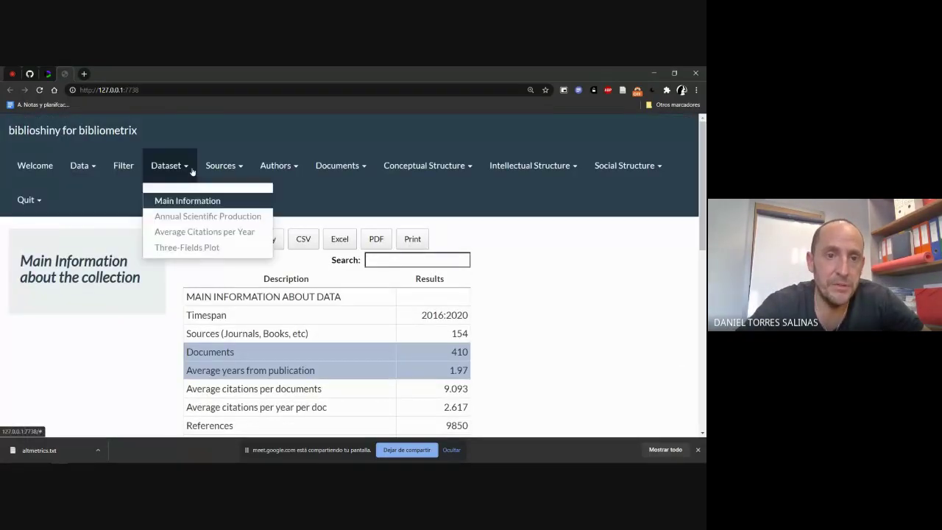
{"action": "left_click", "coordinate": [213, 215]}
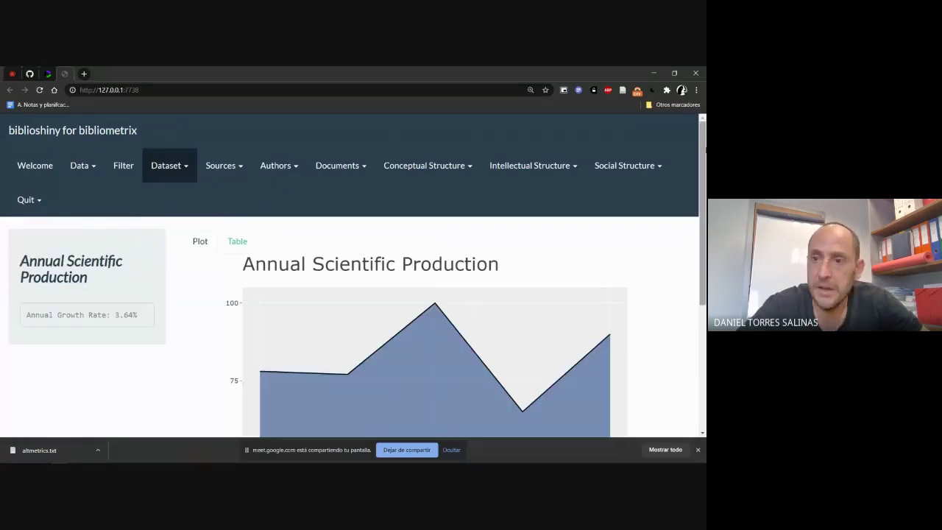
{"action": "scroll", "coordinate": [603, 178], "scroll_direction": "down", "scroll_amount": 1}
{"action": "scroll", "coordinate": [435, 294], "scroll_direction": "down", "scroll_amount": 2}
{"action": "scroll", "coordinate": [434, 295], "scroll_direction": "up", "scroll_amount": 2}
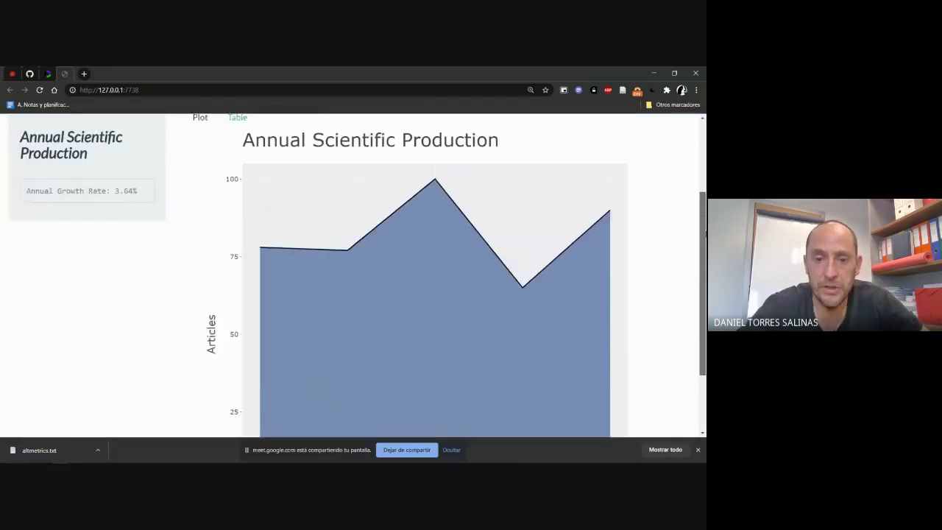
{"action": "scroll", "coordinate": [434, 294], "scroll_direction": "down", "scroll_amount": 1}
{"action": "key", "text": "ctrl+minus"}
{"action": "key", "text": "ctrl+minus"}
{"action": "key", "text": "ctrl+minus"}
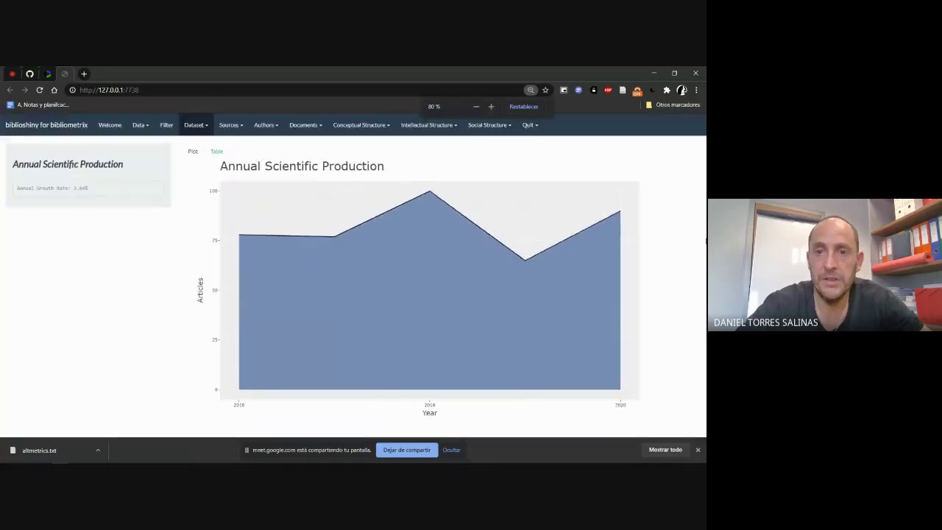
{"action": "key", "text": "ctrl+minus"}
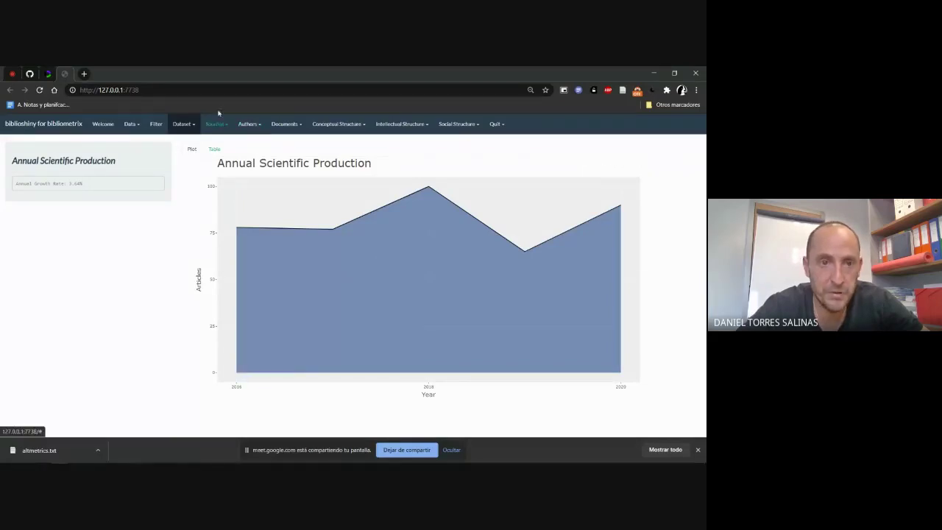
Step: Display the dataset's Average Citations per Year plot
{"action": "left_click", "coordinate": [183, 124]}
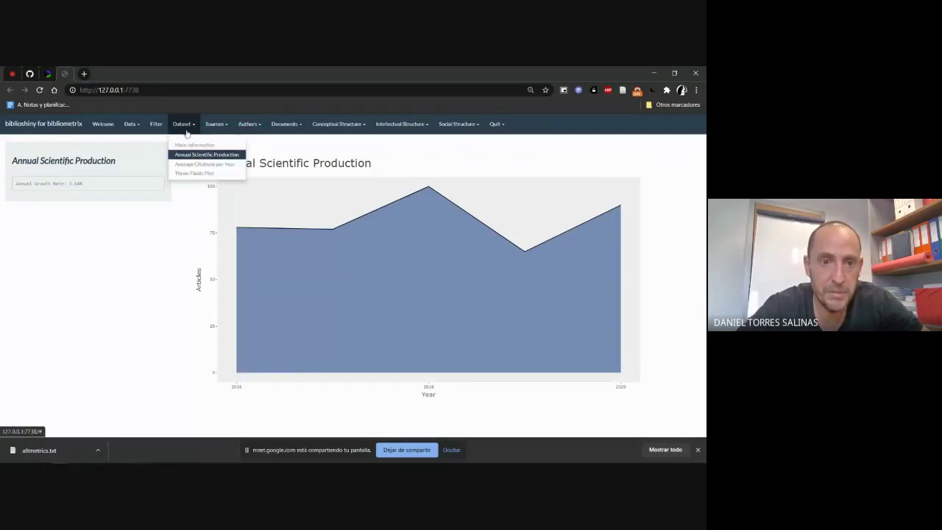
{"action": "left_click", "coordinate": [205, 167]}
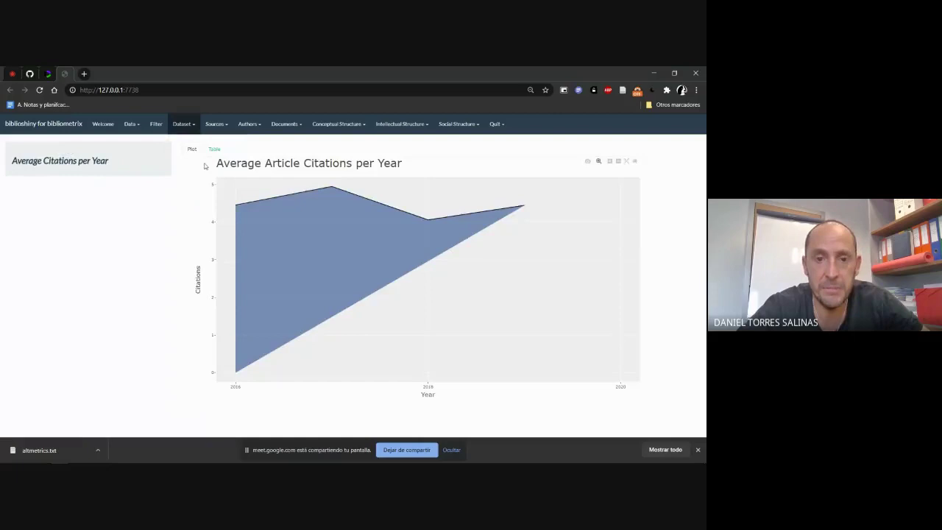
Step: Generate the Three-Fields Plot with References, Authors and Keywords at 20 items each, and inspect an author's connections
{"action": "left_click", "coordinate": [183, 123]}
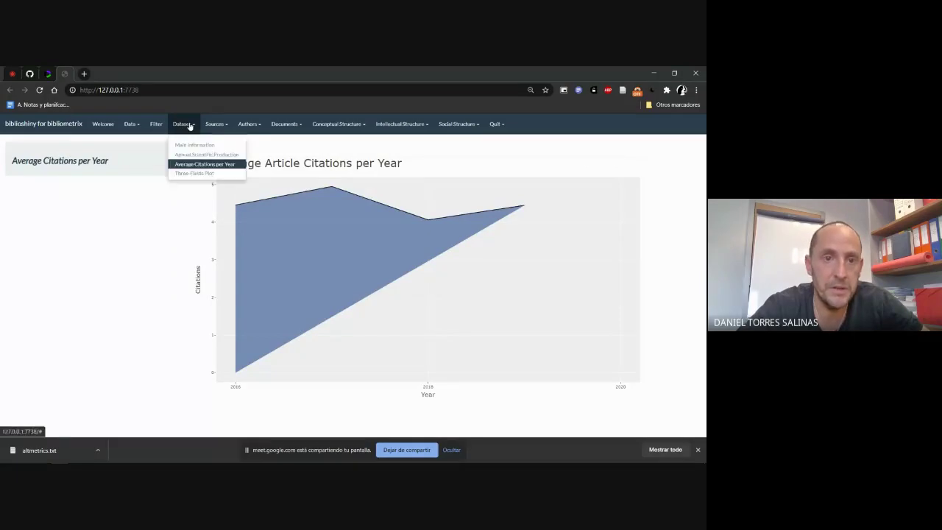
{"action": "left_click", "coordinate": [196, 174]}
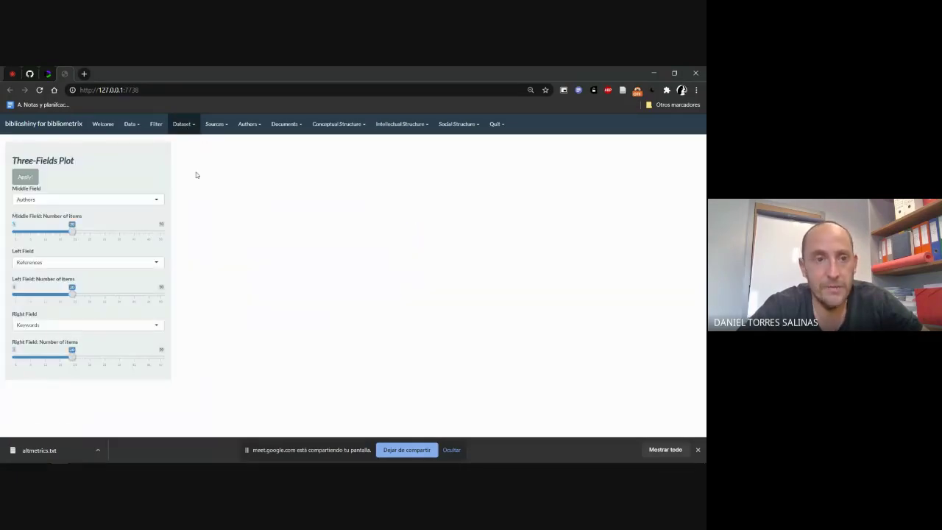
{"action": "left_click", "coordinate": [24, 178]}
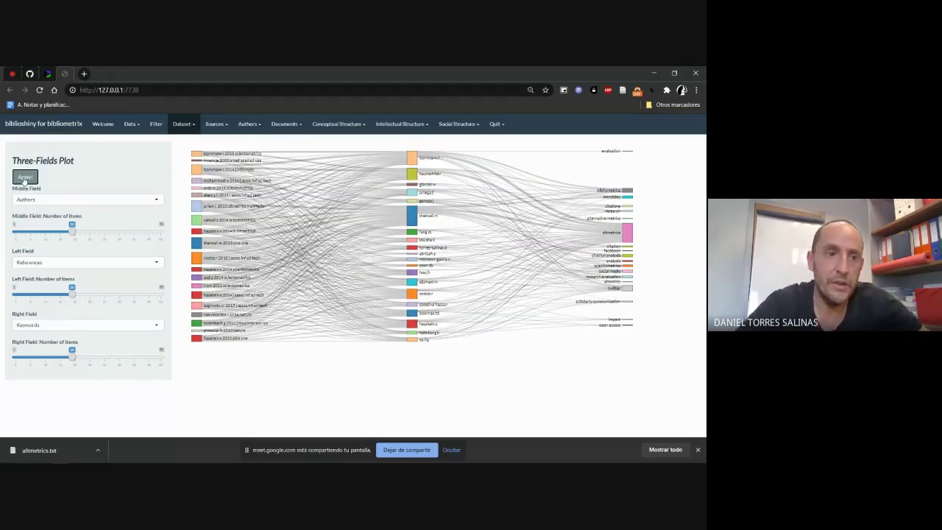
{"action": "key", "text": "ctrl+plus"}
{"action": "key", "text": "ctrl+plus"}
{"action": "key", "text": "ctrl+plus"}
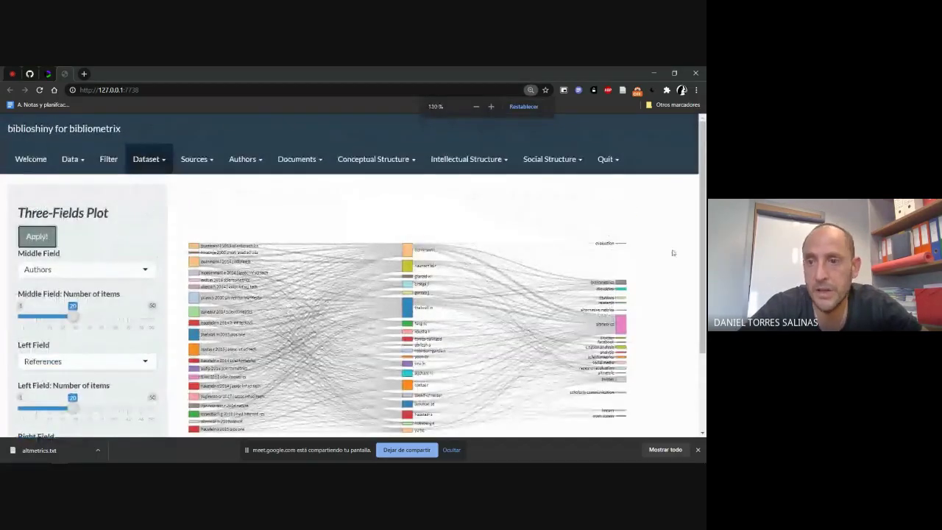
{"action": "scroll", "coordinate": [672, 252], "scroll_direction": "down", "scroll_amount": 2}
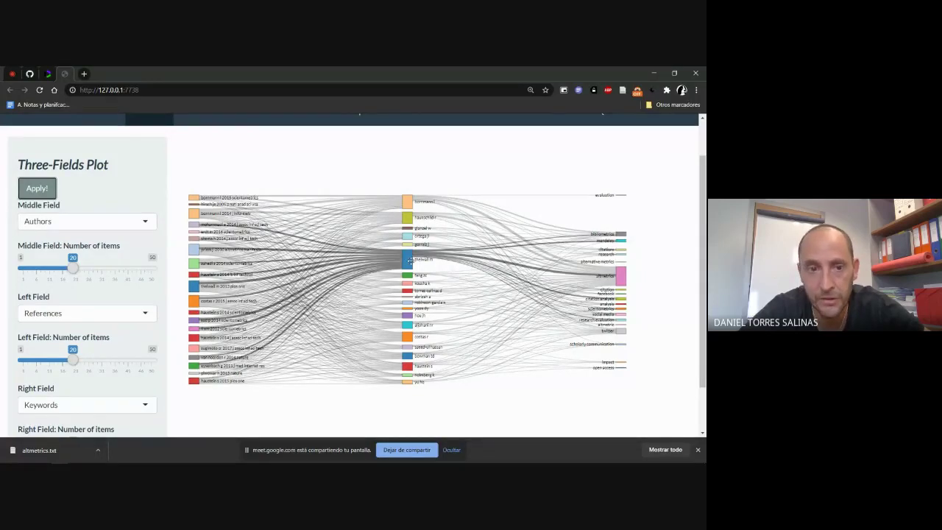
Step: Regenerate the Three-Fields Plot with Keywords as left field, Countries as middle field and Authors as right field, and inspect Spain's connections
{"action": "mouse_move", "coordinate": [410, 262]}
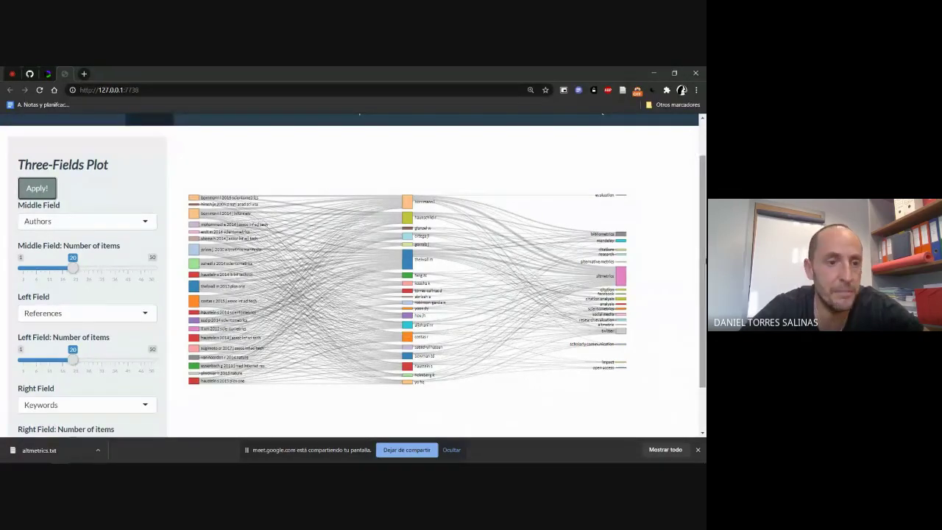
{"action": "scroll", "coordinate": [114, 294], "scroll_direction": "down", "scroll_amount": 2}
{"action": "left_click", "coordinate": [115, 258]}
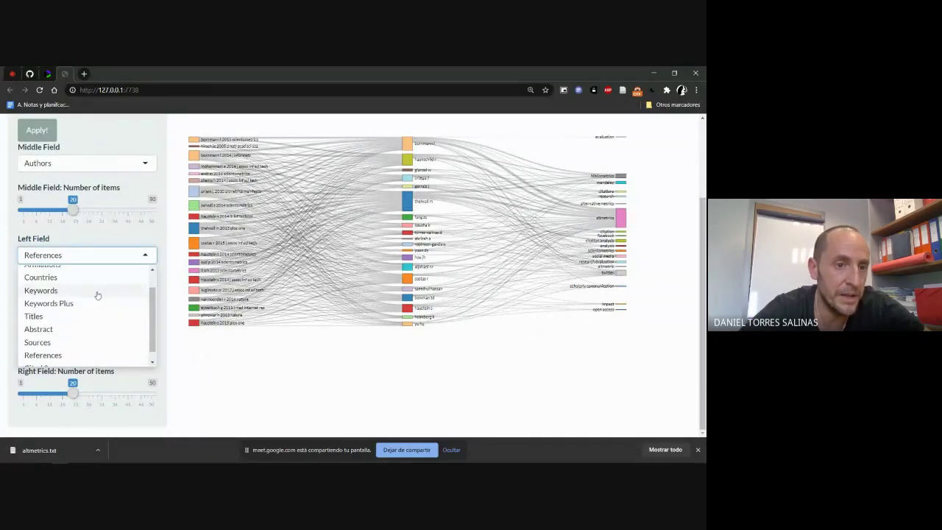
{"action": "left_click", "coordinate": [97, 292]}
{"action": "left_click", "coordinate": [116, 261]}
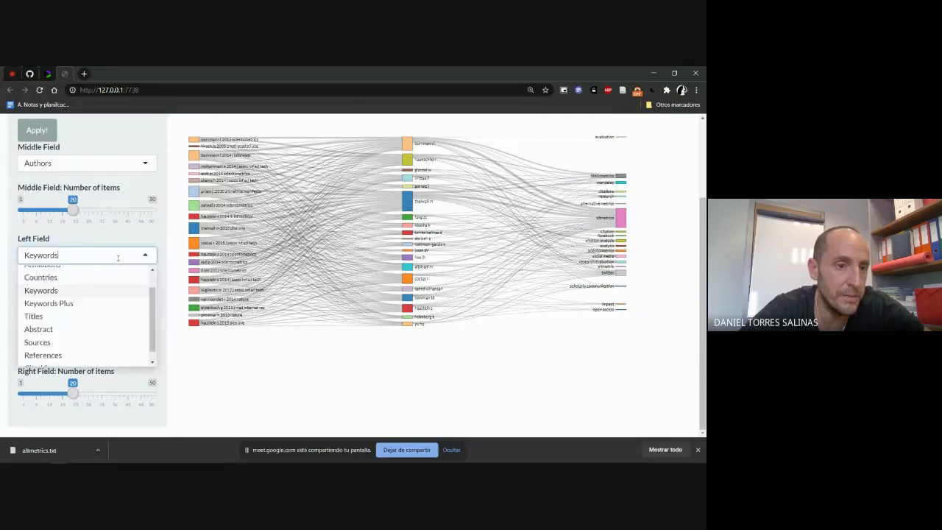
{"action": "left_click", "coordinate": [91, 295]}
{"action": "left_click", "coordinate": [121, 349]}
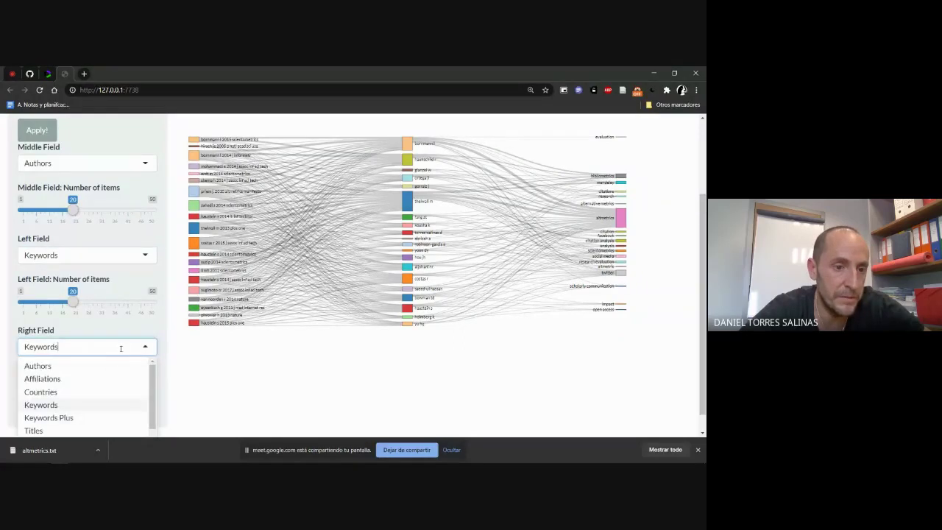
{"action": "left_click", "coordinate": [89, 367]}
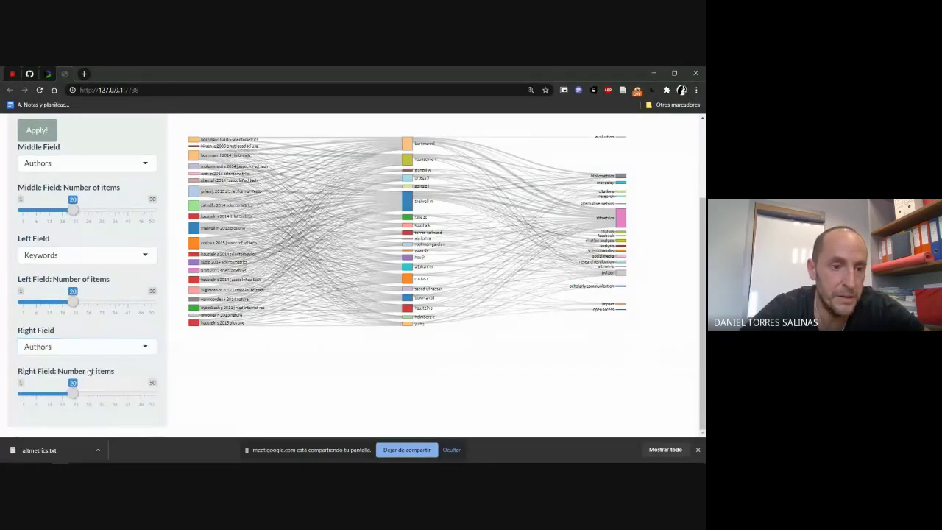
{"action": "left_click", "coordinate": [123, 163]}
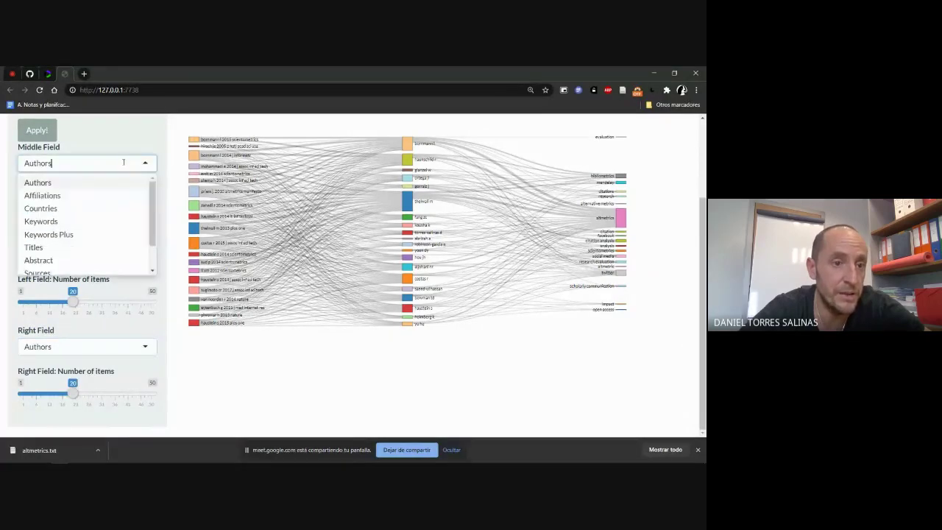
{"action": "left_click", "coordinate": [74, 209]}
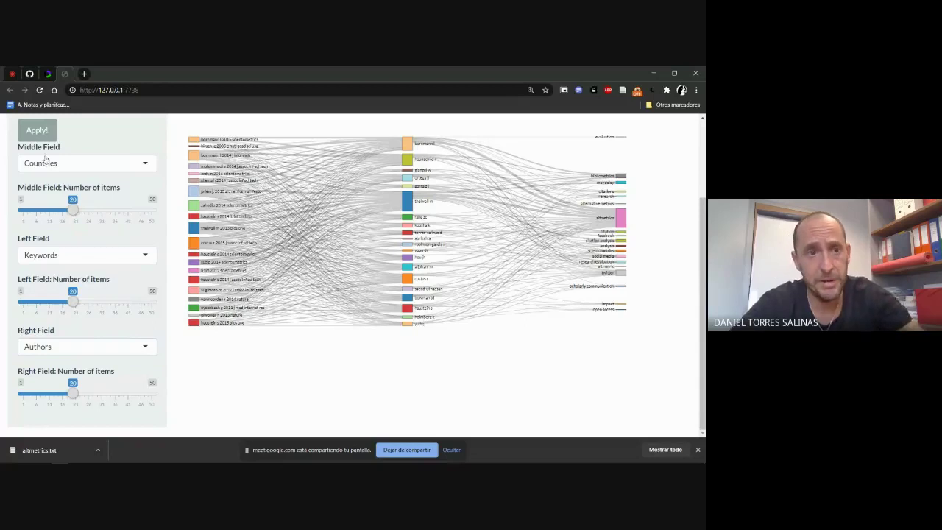
{"action": "left_click", "coordinate": [44, 132]}
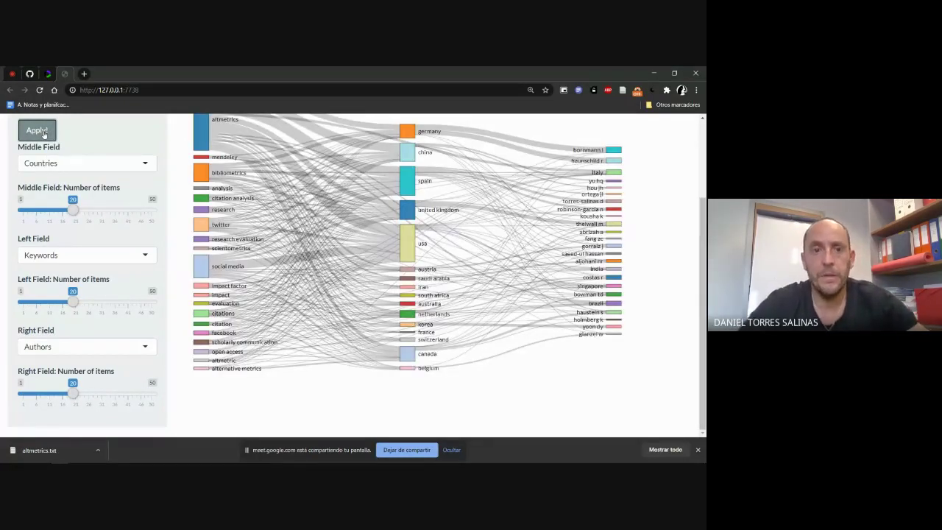
{"action": "scroll", "coordinate": [703, 285], "scroll_direction": "up", "scroll_amount": 2}
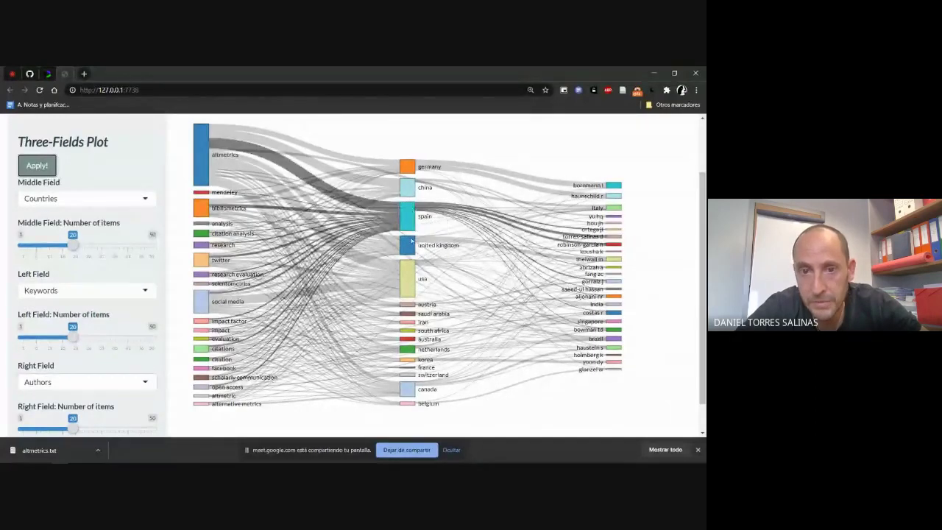
{"action": "mouse_move", "coordinate": [411, 210]}
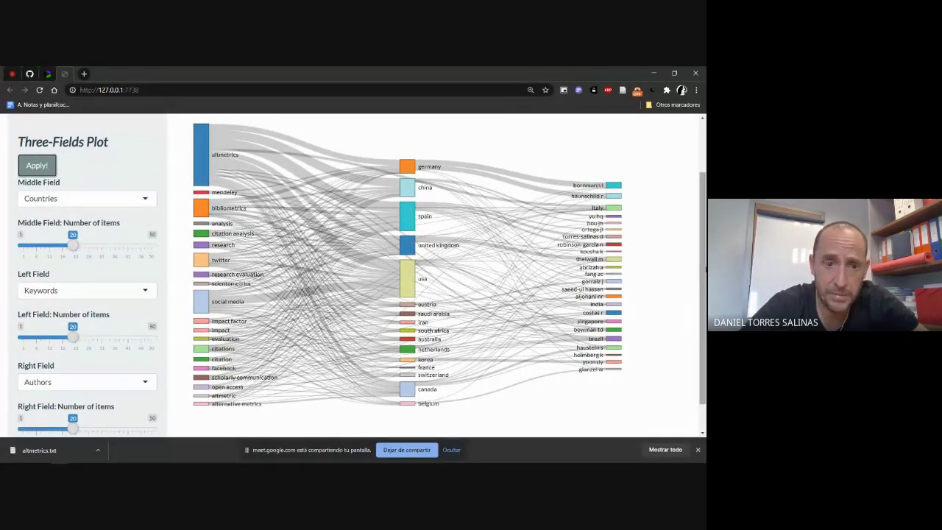
Step: Set the Three-Fields Plot's middle field number of items to 15 and reduce the page zoom so the whole chart fits
{"action": "scroll", "coordinate": [703, 294], "scroll_direction": "down", "scroll_amount": 2}
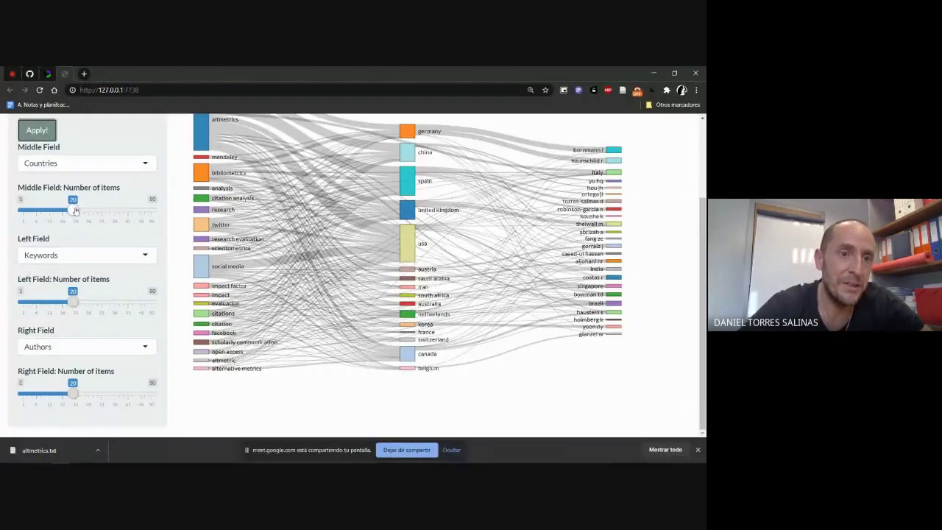
{"action": "mouse_move", "coordinate": [73, 210]}
{"action": "left_mouse_down"}
{"action": "mouse_move", "coordinate": [49, 210]}
{"action": "mouse_move", "coordinate": [149, 210]}
{"action": "mouse_move", "coordinate": [63, 208]}
{"action": "left_mouse_up"}
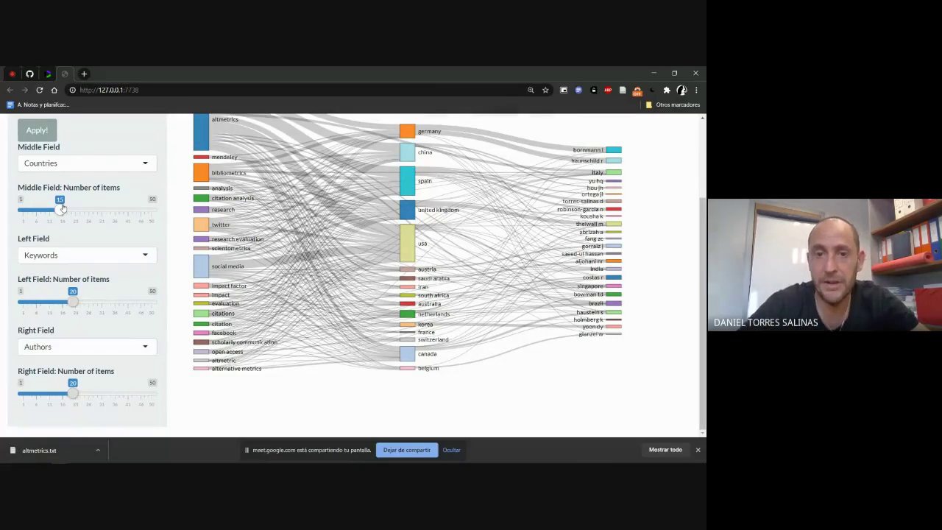
{"action": "key", "text": "ctrl+plus"}
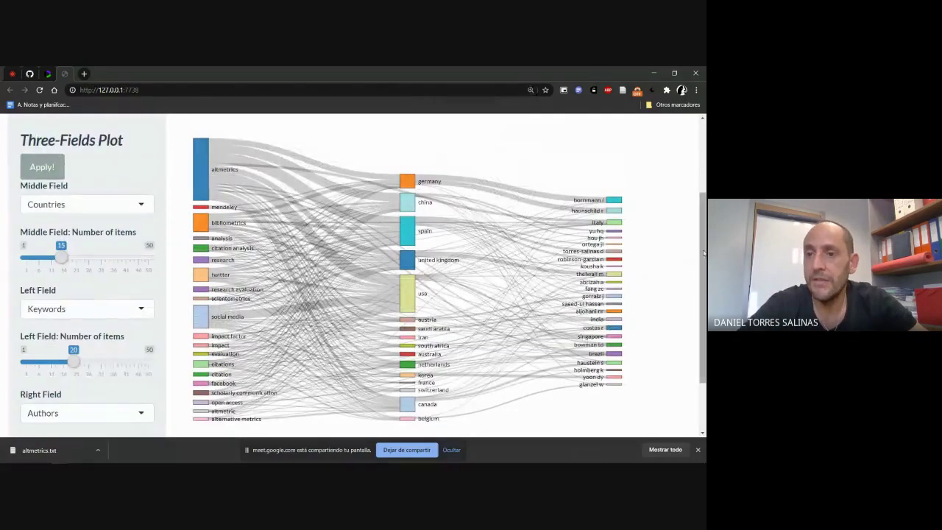
{"action": "scroll", "coordinate": [703, 274], "scroll_direction": "down", "scroll_amount": 1}
{"action": "scroll", "coordinate": [703, 274], "scroll_direction": "up", "scroll_amount": 5}
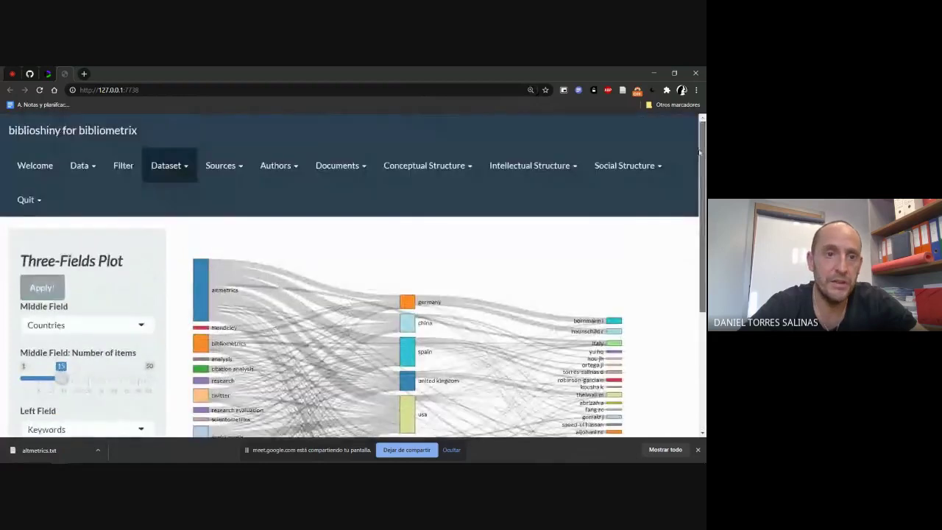
{"action": "key", "text": "ctrl+minus"}
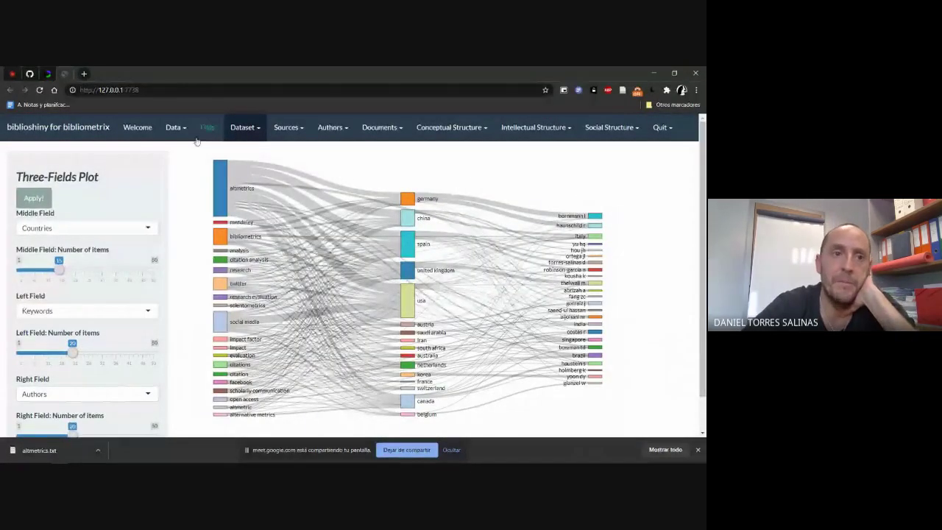
Step: Switch to the GitHub guide and read the Paso 5 section on analysing sources, authors and documents
{"action": "left_click", "coordinate": [30, 73]}
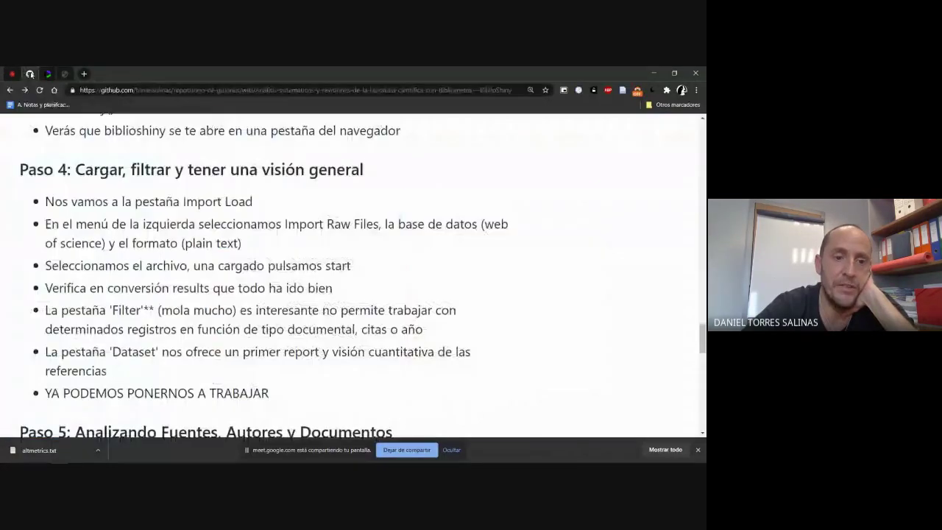
{"action": "scroll", "coordinate": [290, 231], "scroll_direction": "down", "scroll_amount": 3}
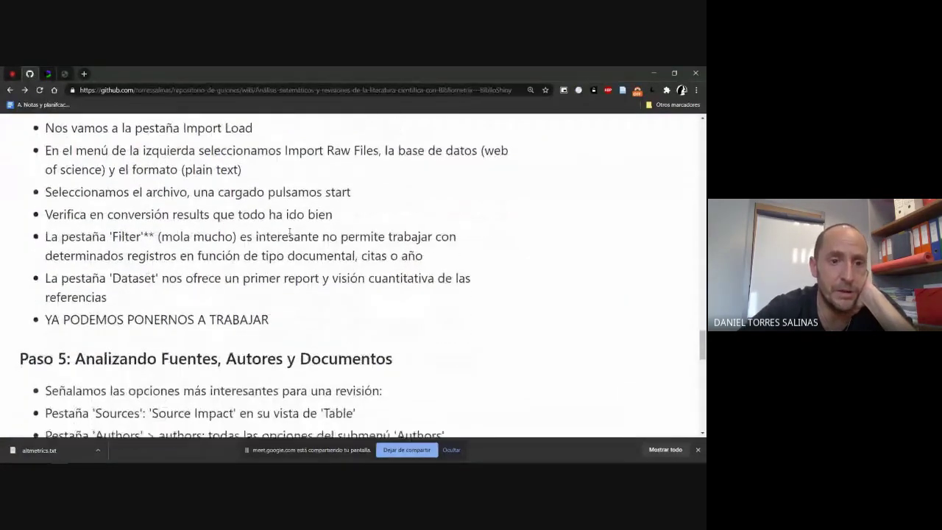
{"action": "scroll", "coordinate": [290, 233], "scroll_direction": "down", "scroll_amount": 1}
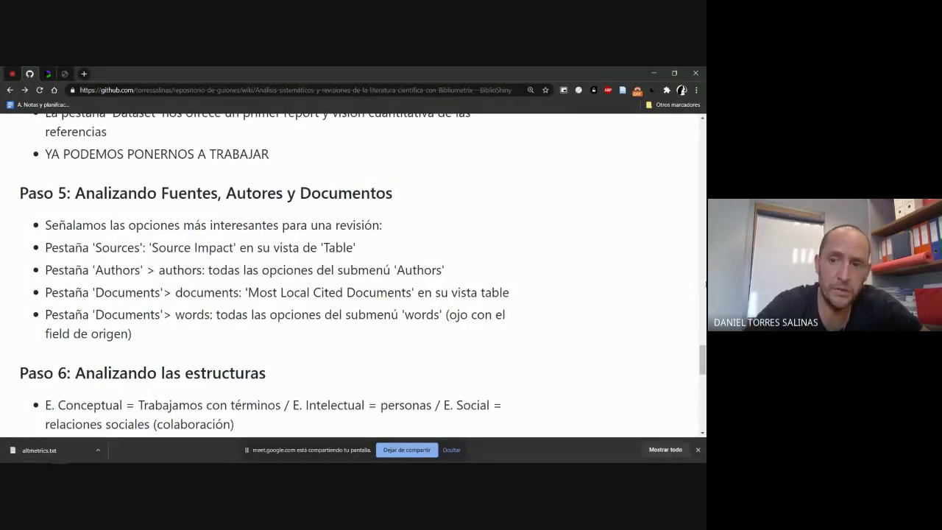
{"action": "mouse_move", "coordinate": [703, 358]}
{"action": "left_mouse_down"}
{"action": "mouse_move", "coordinate": [703, 376]}
{"action": "mouse_move", "coordinate": [702, 357]}
{"action": "left_mouse_up"}
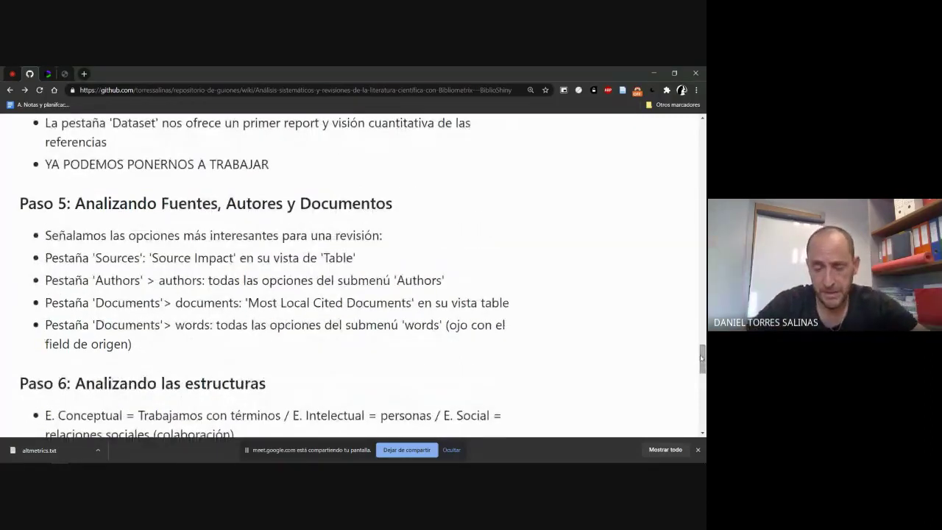
Step: Return to BiblioShiny and look over the analyses available for Sources and Authors
{"action": "left_click", "coordinate": [65, 73]}
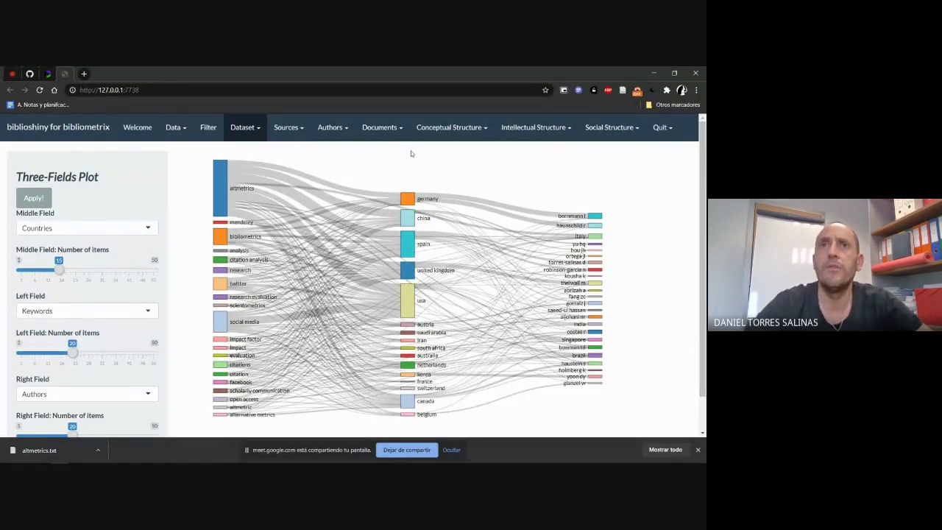
{"action": "left_click", "coordinate": [303, 130]}
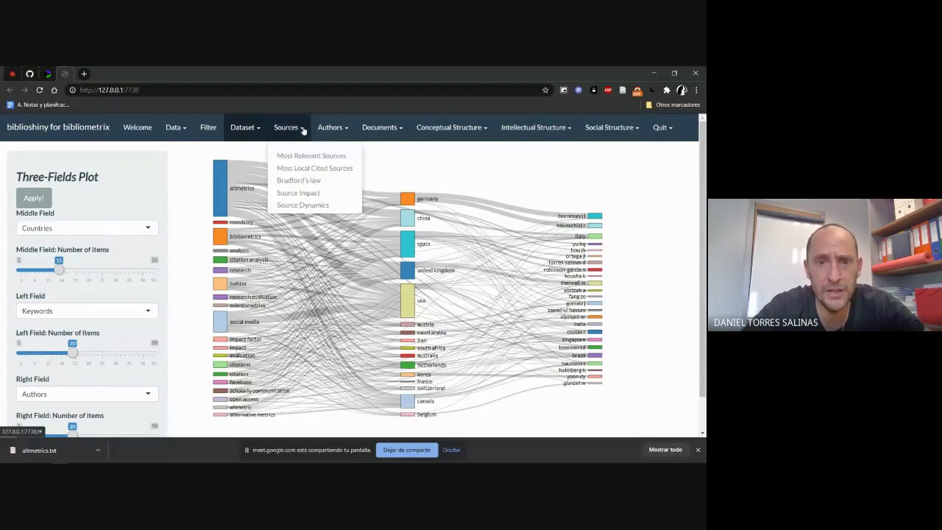
{"action": "left_click", "coordinate": [360, 130]}
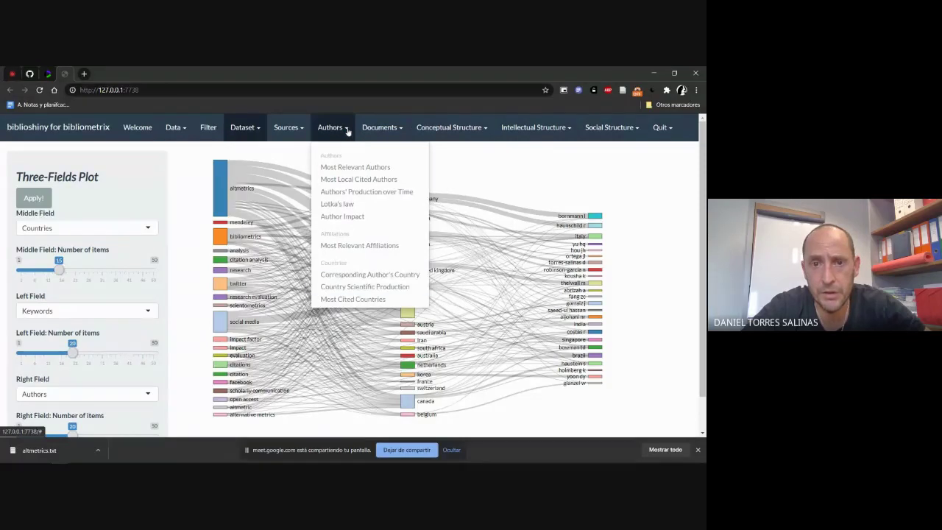
{"action": "left_click", "coordinate": [522, 167]}
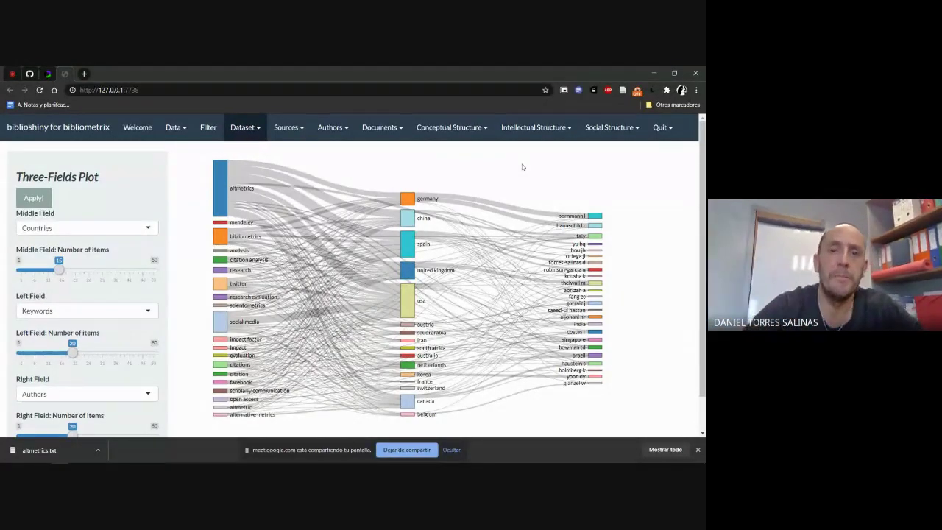
Step: Check the GitHub guide's Paso 5 recommendation for Sources, highlighting the line about Source Impact in its Table view
{"action": "left_click", "coordinate": [31, 73]}
{"action": "left_click", "coordinate": [48, 74]}
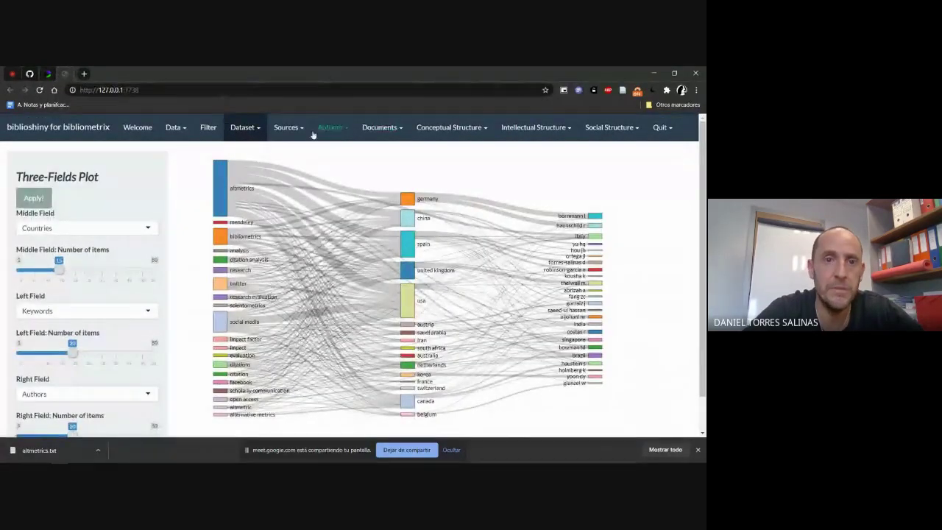
{"action": "left_click", "coordinate": [30, 74]}
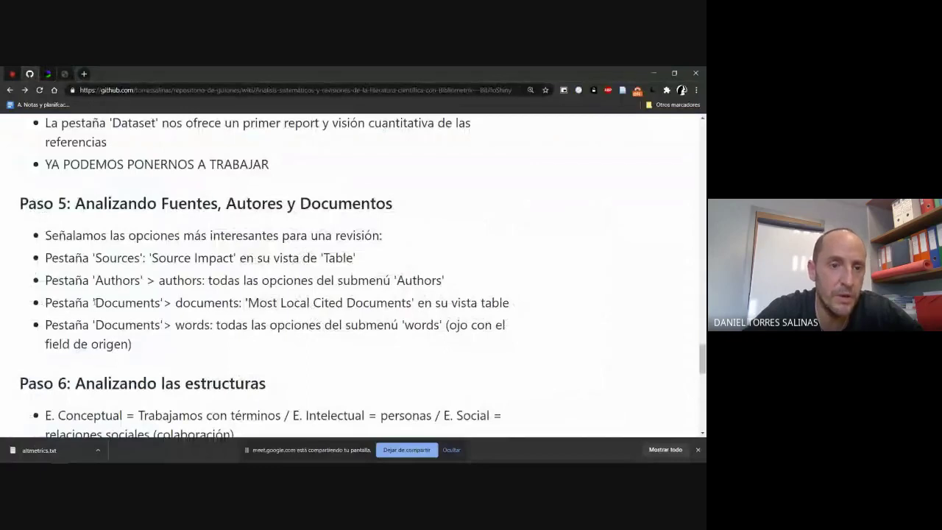
{"action": "left_click_drag", "start_coordinate": [47, 256], "coordinate": [363, 253]}
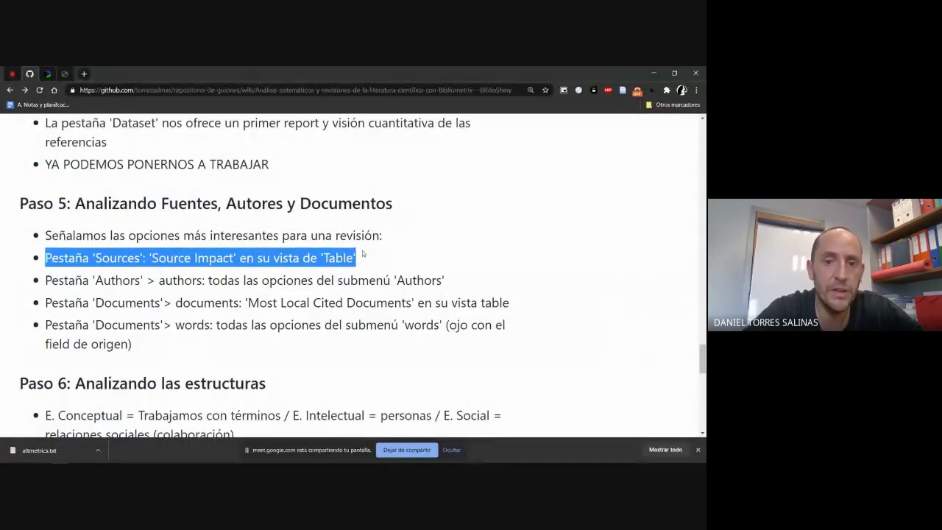
{"action": "left_click", "coordinate": [67, 75]}
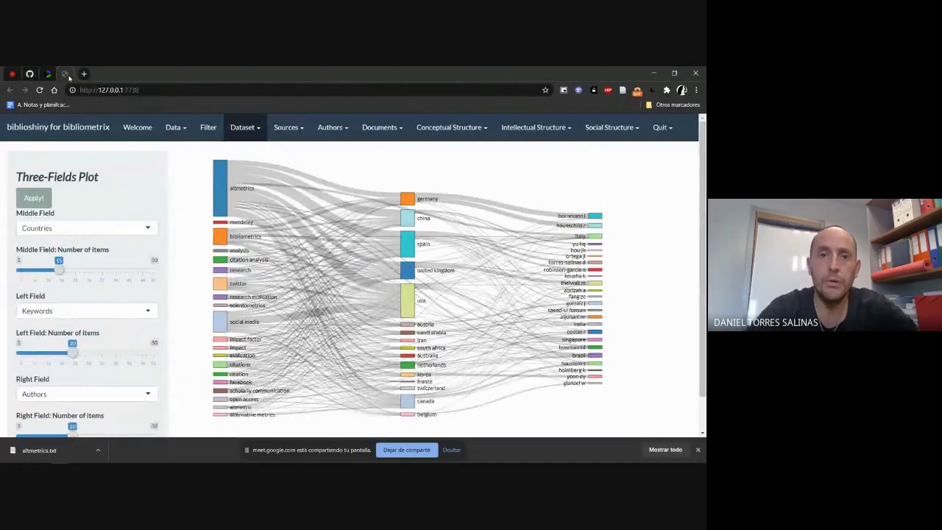
{"action": "left_click", "coordinate": [300, 128]}
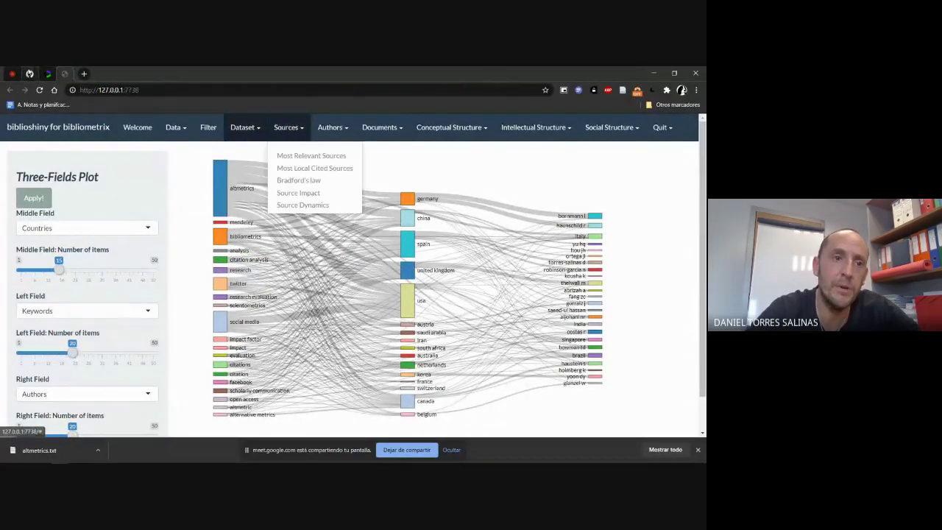
{"action": "left_click", "coordinate": [29, 74]}
{"action": "left_click", "coordinate": [201, 254]}
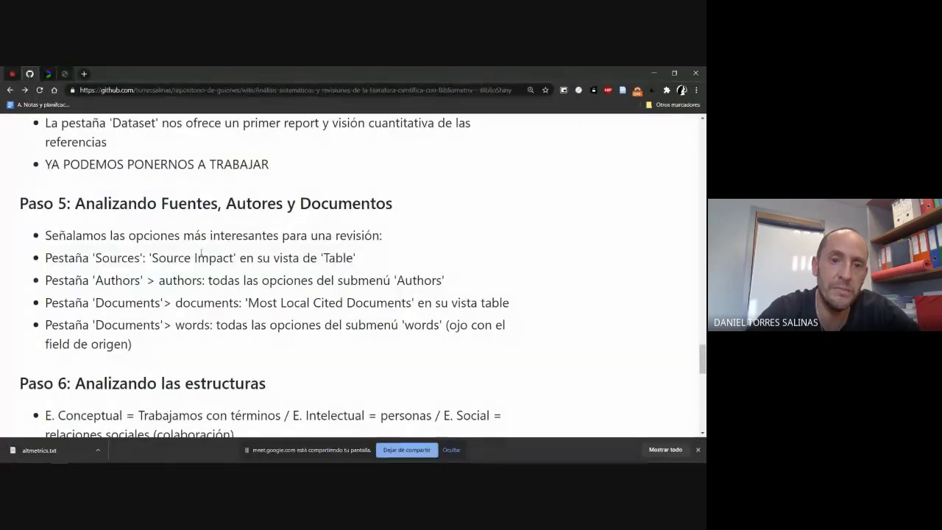
Step: Generate BiblioShiny's Source Impact plot by H-Index for 20 sources and show the results as a table
{"action": "left_click", "coordinate": [65, 73]}
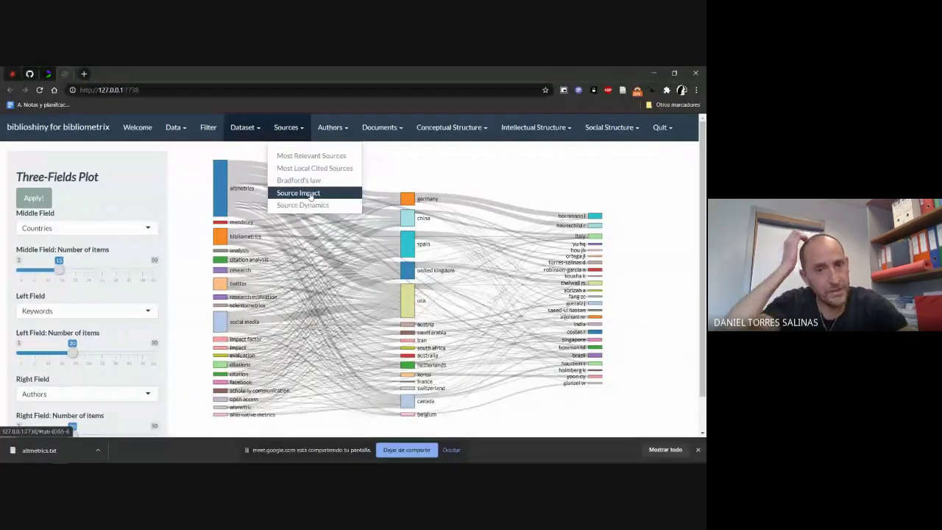
{"action": "left_click", "coordinate": [311, 193]}
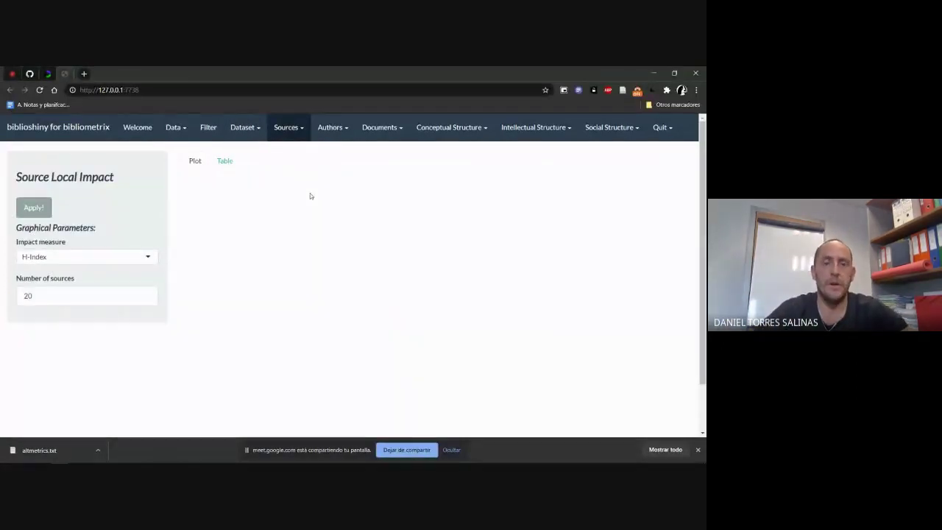
{"action": "left_click", "coordinate": [27, 210]}
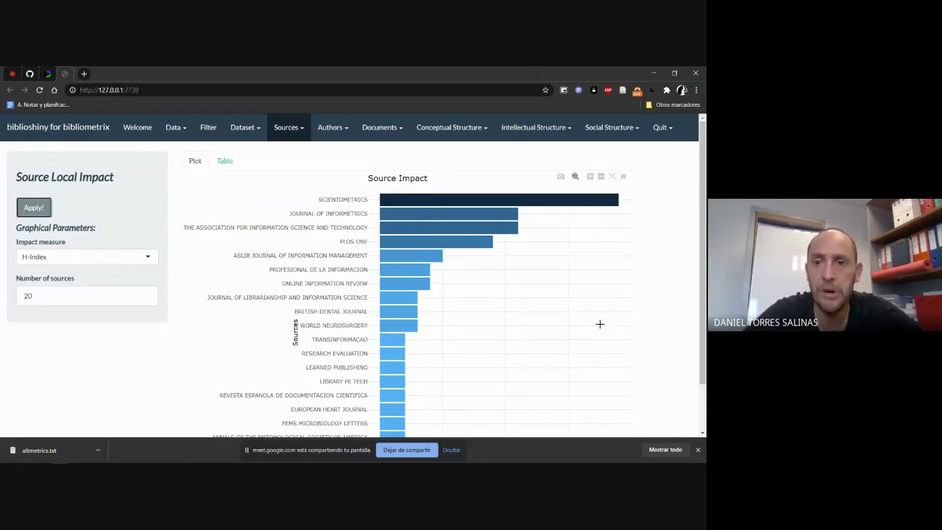
{"action": "left_click_drag", "start_coordinate": [705, 184], "coordinate": [705, 261]}
{"action": "scroll", "coordinate": [700, 218], "scroll_direction": "up", "scroll_amount": 1}
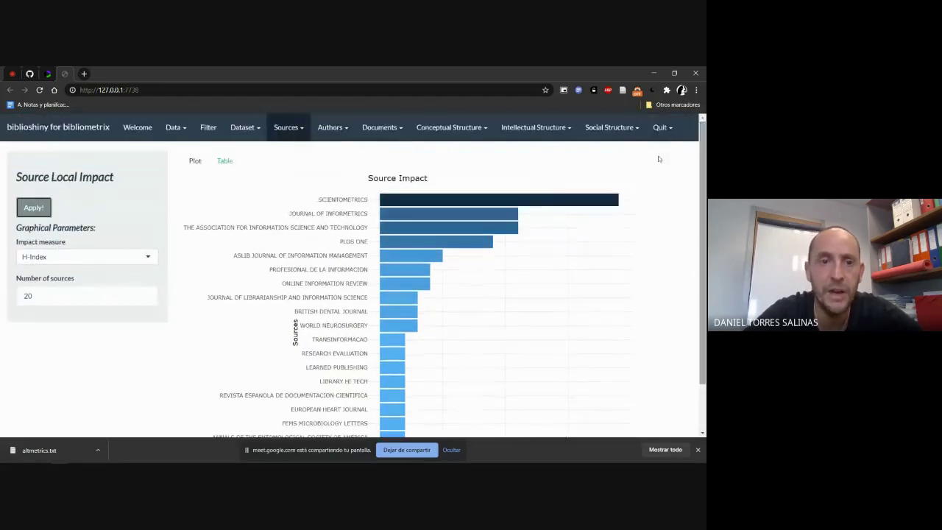
{"action": "left_click", "coordinate": [227, 161]}
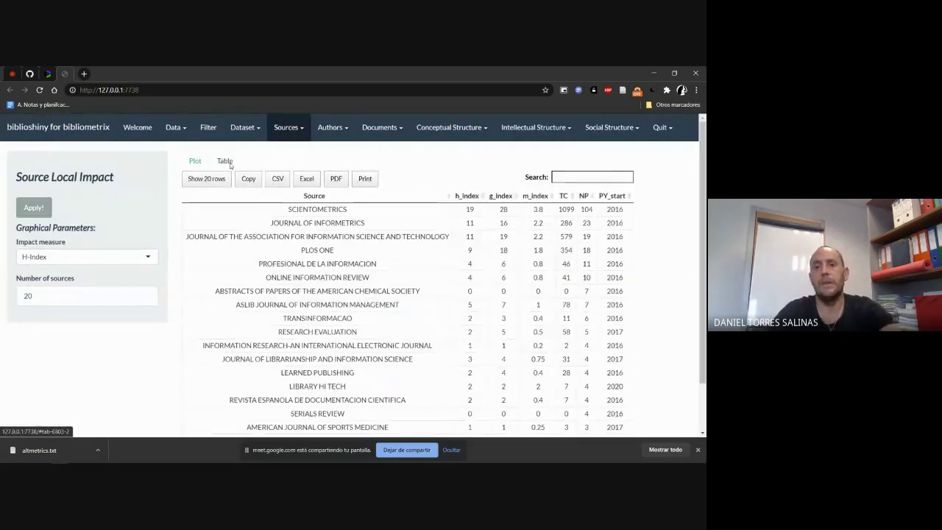
{"action": "scroll", "coordinate": [414, 228], "scroll_direction": "down", "scroll_amount": 1}
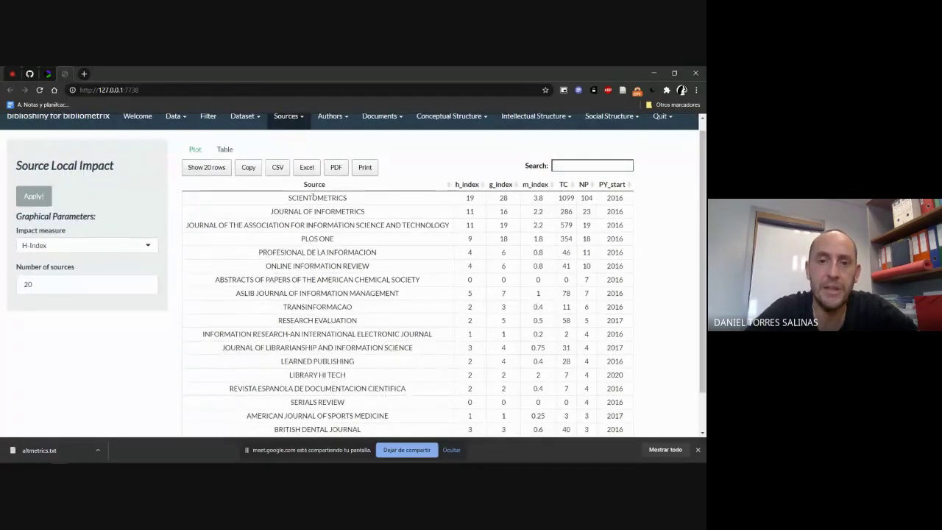
Step: Highlight the first six sources in the Source Local Impact table, from SCIENTOMETRICS through ONLINE INFORMATION REVIEW
{"action": "left_click", "coordinate": [503, 198]}
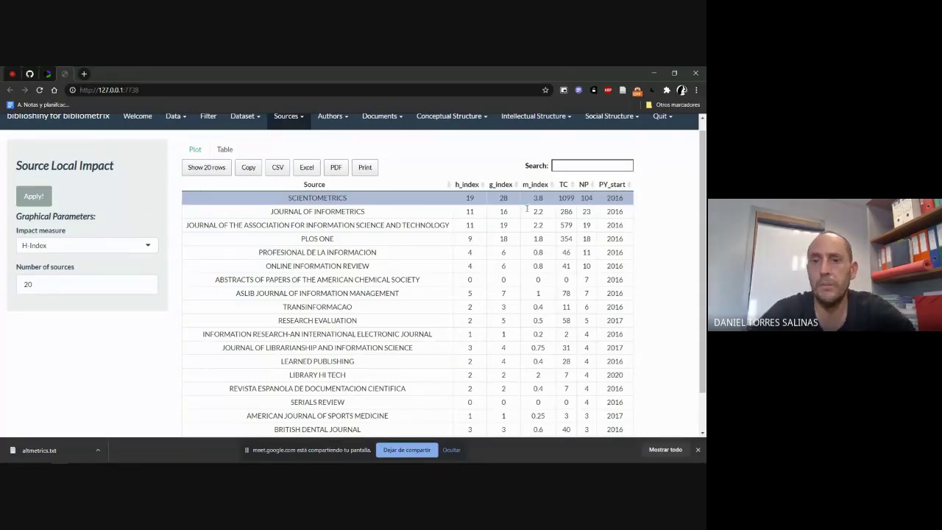
{"action": "left_click", "coordinate": [436, 213]}
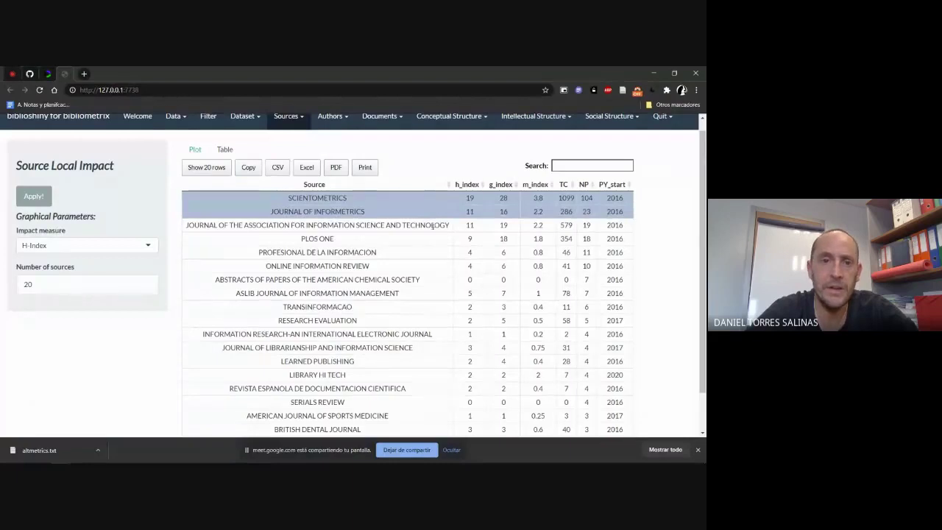
{"action": "left_click", "coordinate": [433, 225]}
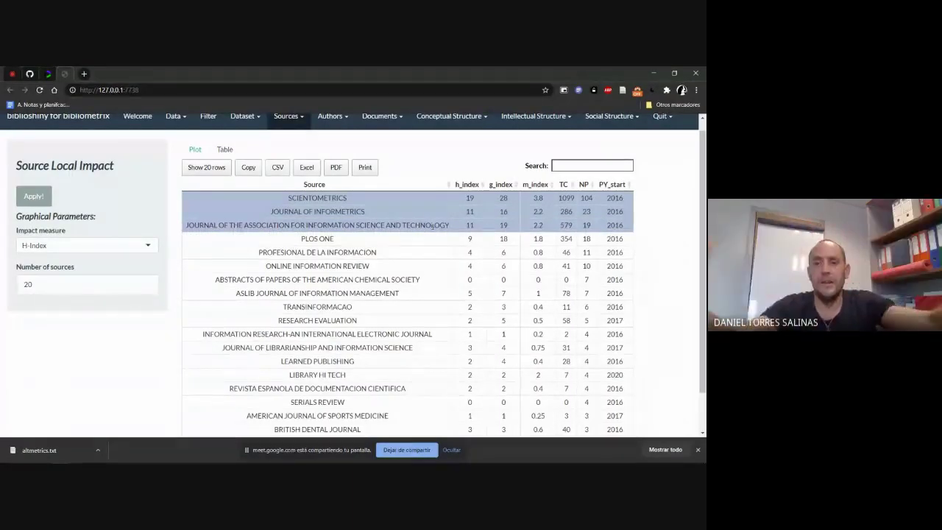
{"action": "left_click", "coordinate": [416, 239]}
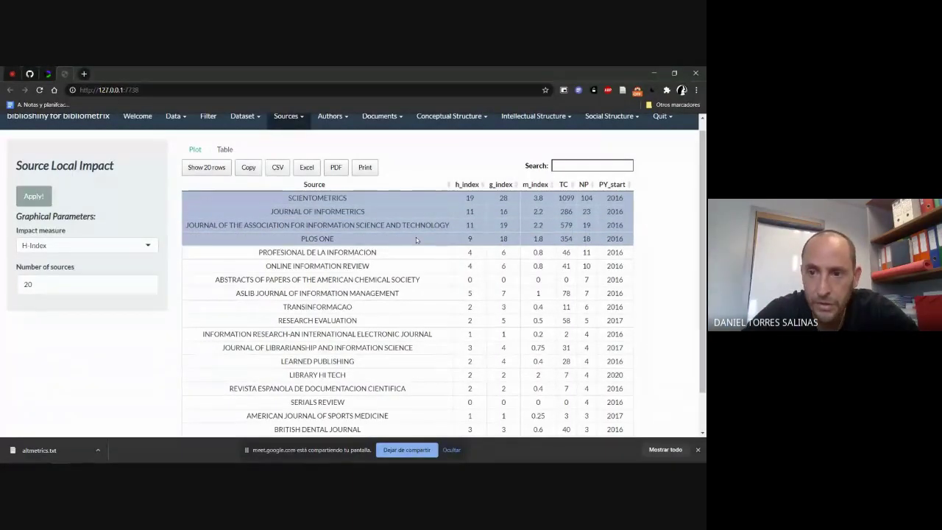
{"action": "left_click", "coordinate": [419, 252]}
{"action": "left_click", "coordinate": [429, 265]}
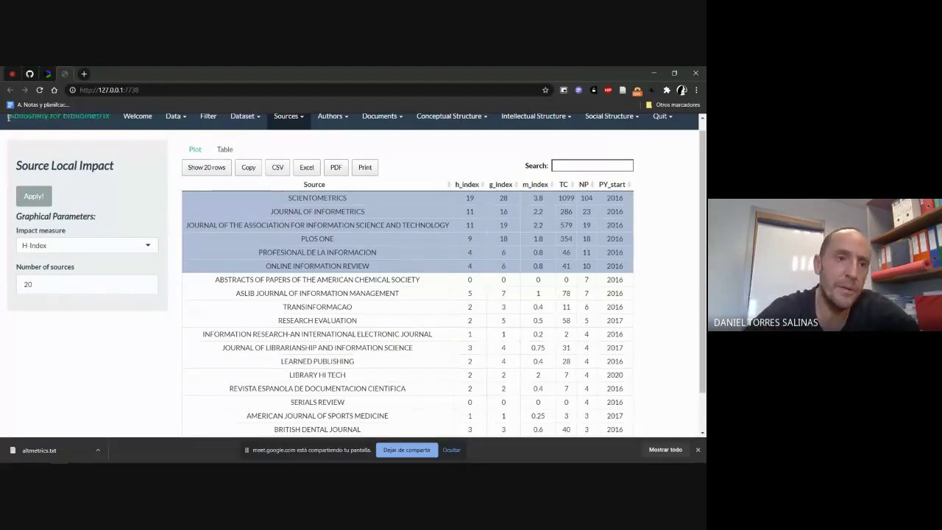
Step: Switch to the Google Meet call, admit the waiting participant, and return to BiblioShiny
{"action": "left_click", "coordinate": [11, 74]}
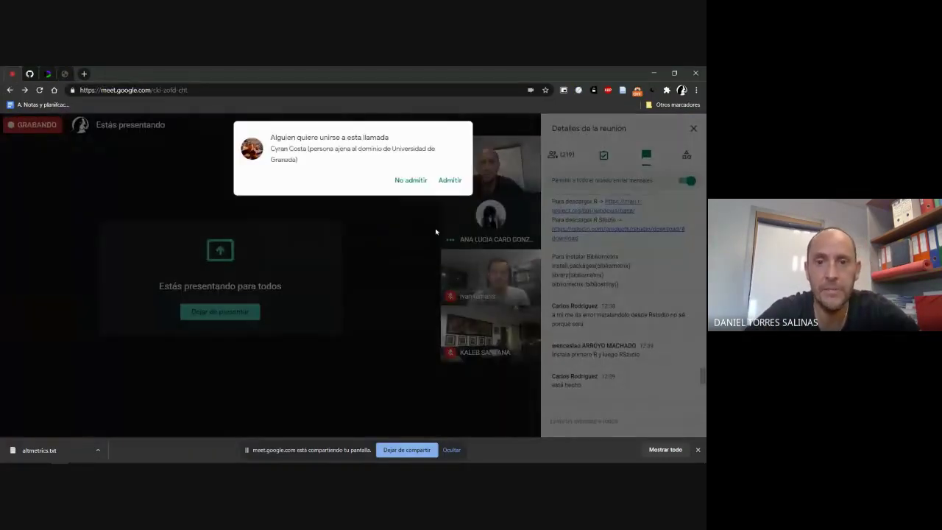
{"action": "left_click", "coordinate": [449, 181]}
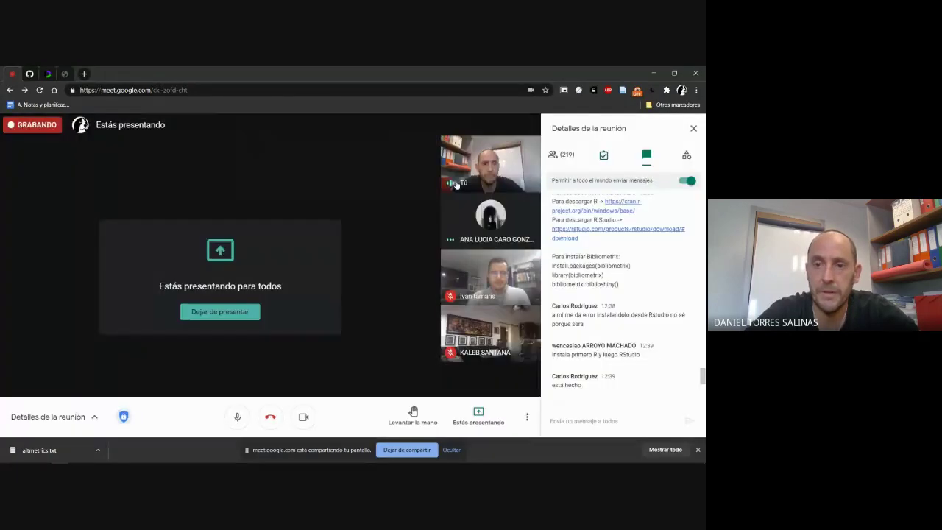
{"action": "left_click", "coordinate": [66, 74]}
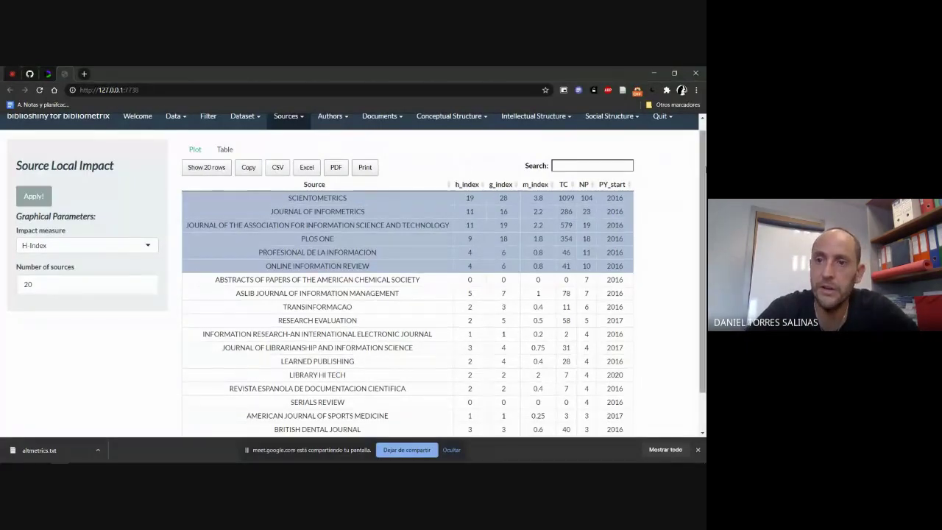
Step: Copy the Source Local Impact table to the clipboard and export it to the desktop as the CSV file Source_Impact
{"action": "scroll", "coordinate": [704, 169], "scroll_direction": "down", "scroll_amount": 1}
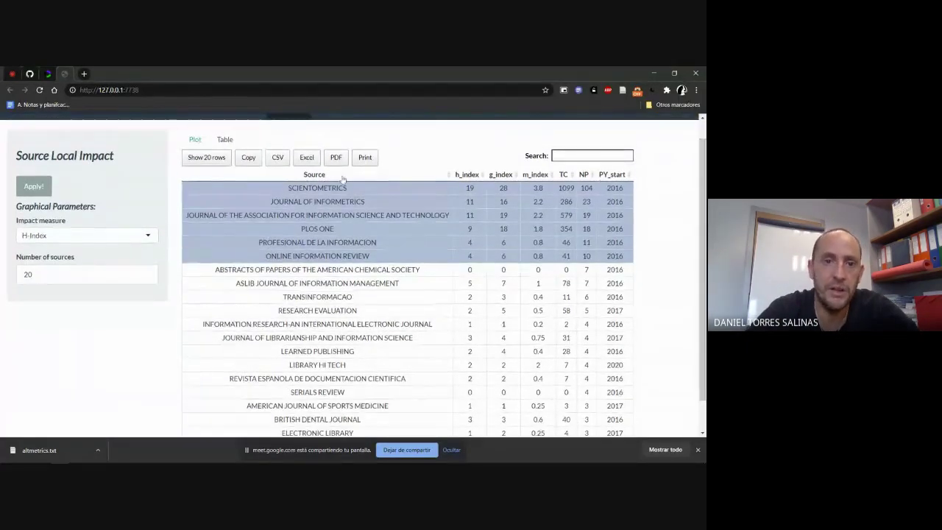
{"action": "left_click", "coordinate": [250, 158]}
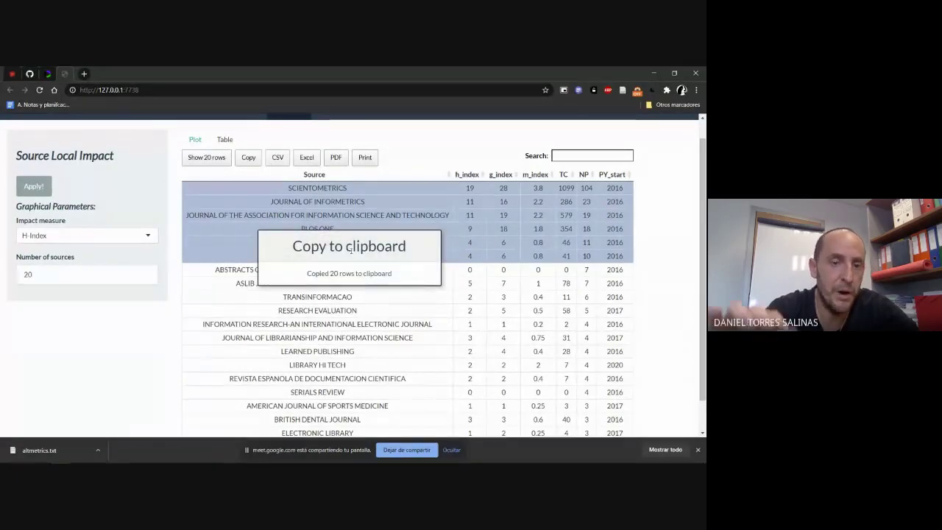
{"action": "left_click", "coordinate": [279, 158]}
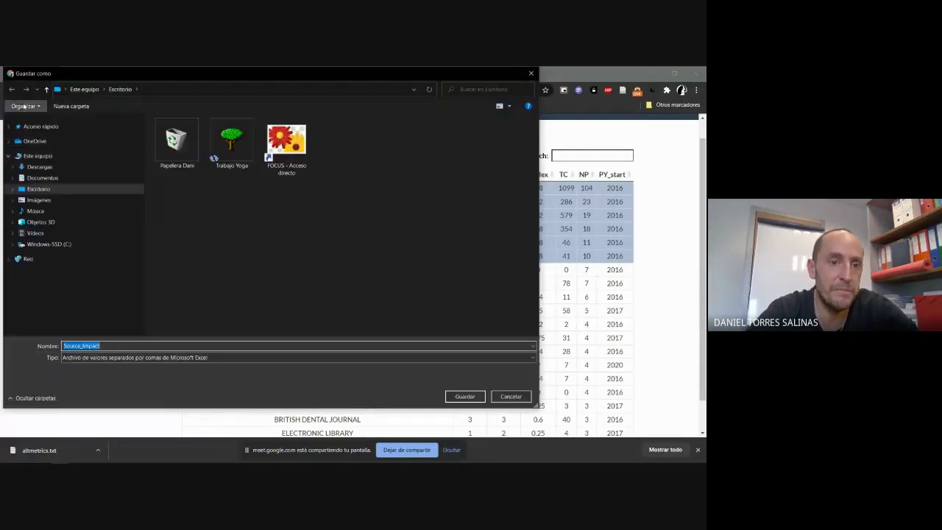
{"action": "left_click", "coordinate": [452, 395]}
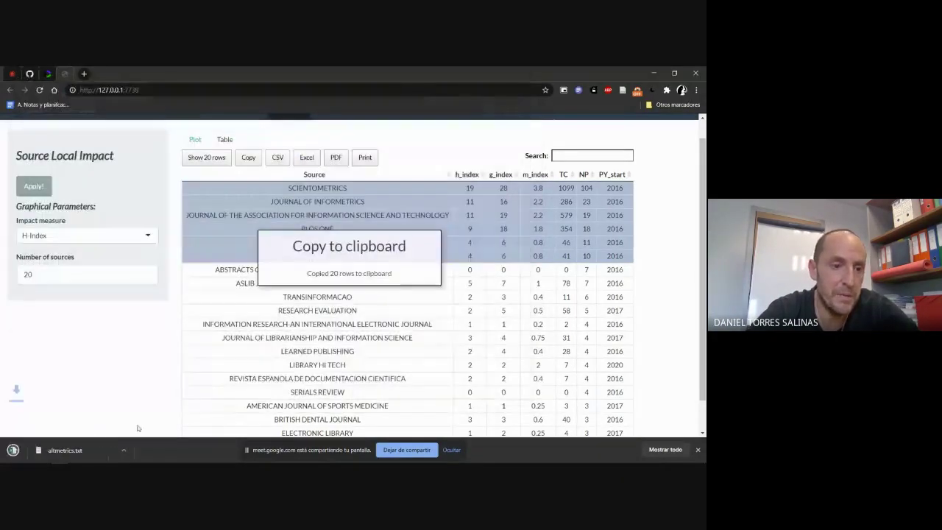
Step: Open the downloaded Source_Impact.csv in Excel, look over its comma-separated rows, and close it
{"action": "left_click", "coordinate": [98, 452]}
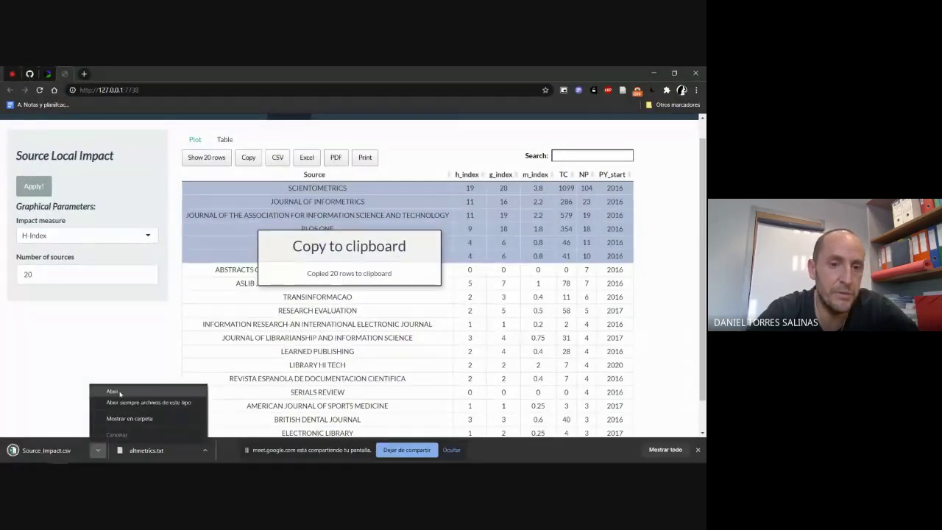
{"action": "left_click", "coordinate": [120, 391]}
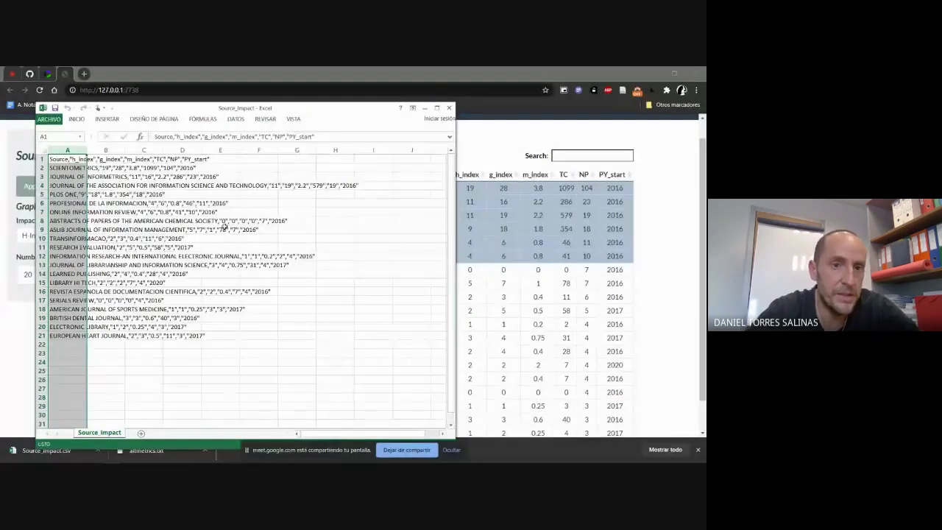
{"action": "left_click", "coordinate": [236, 119]}
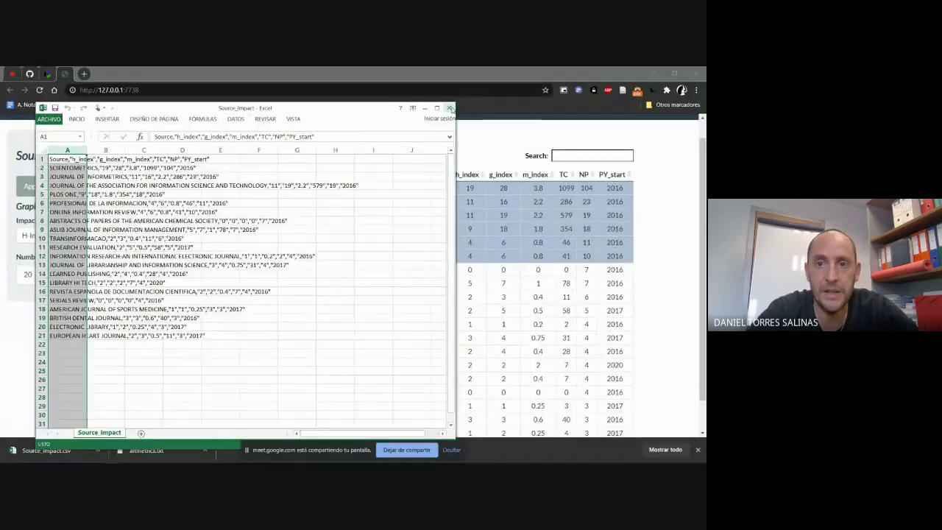
{"action": "key", "text": "alt+Tab"}
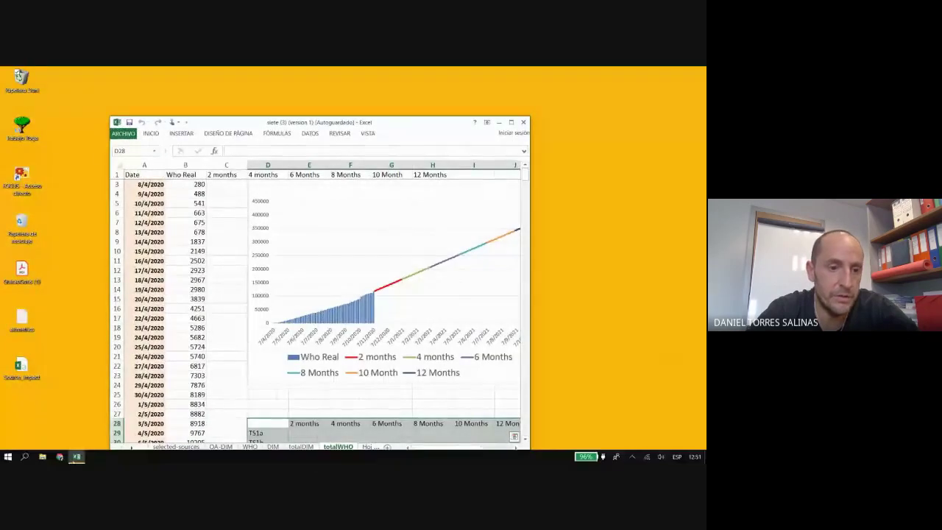
Step: Open a new Chrome window, search for yosigopublicando and open its Google Sites home page
{"action": "left_click", "coordinate": [60, 457]}
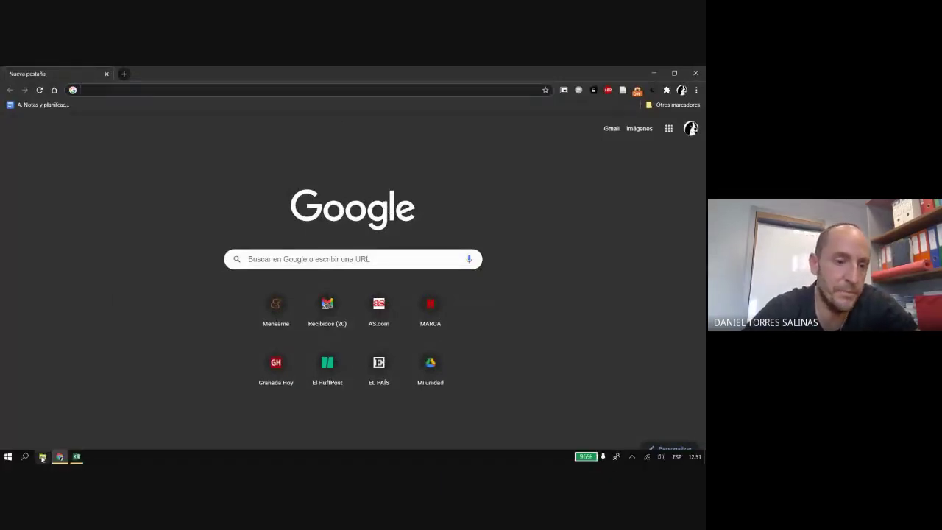
{"action": "left_click", "coordinate": [25, 457]}
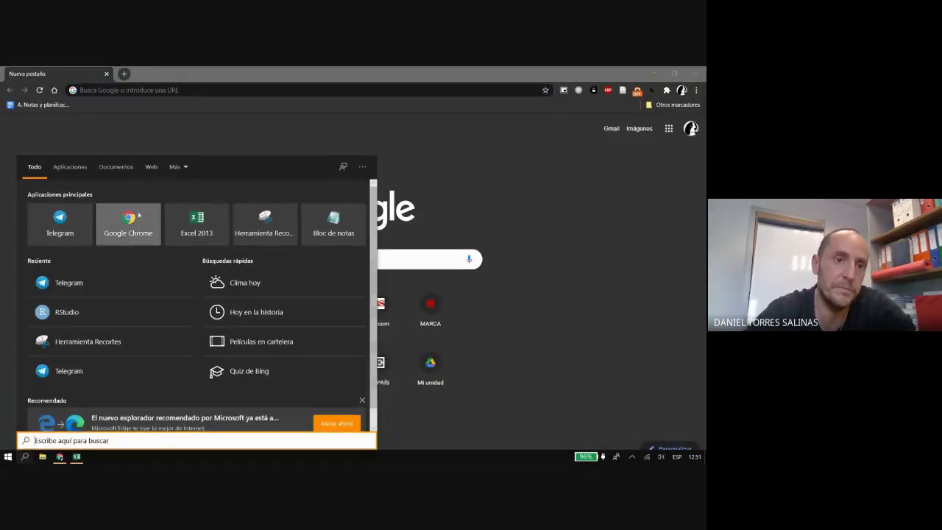
{"action": "left_click", "coordinate": [129, 221]}
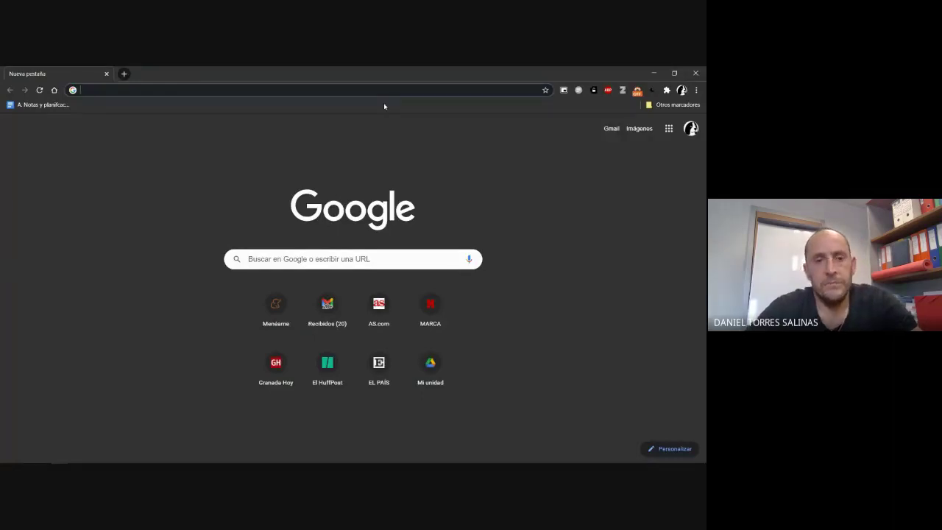
{"action": "type", "text": "youtube.com"}
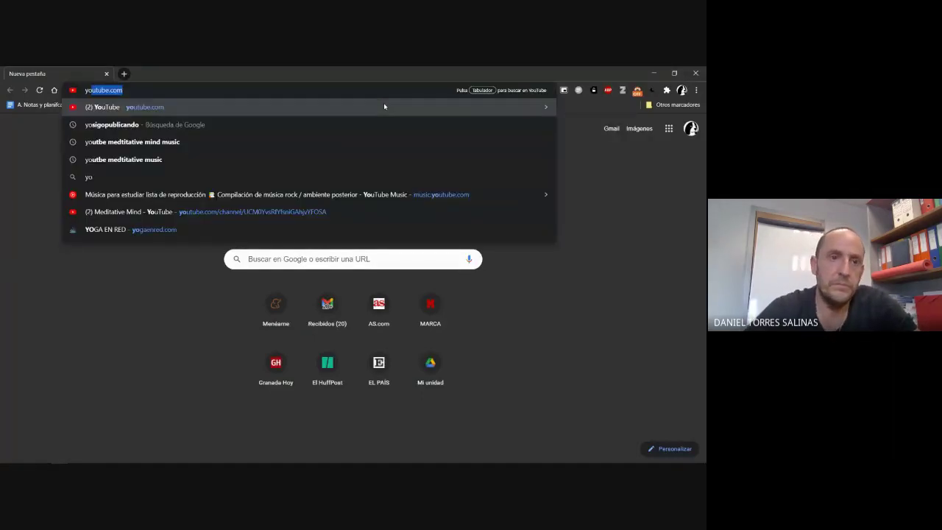
{"action": "left_click", "coordinate": [165, 125]}
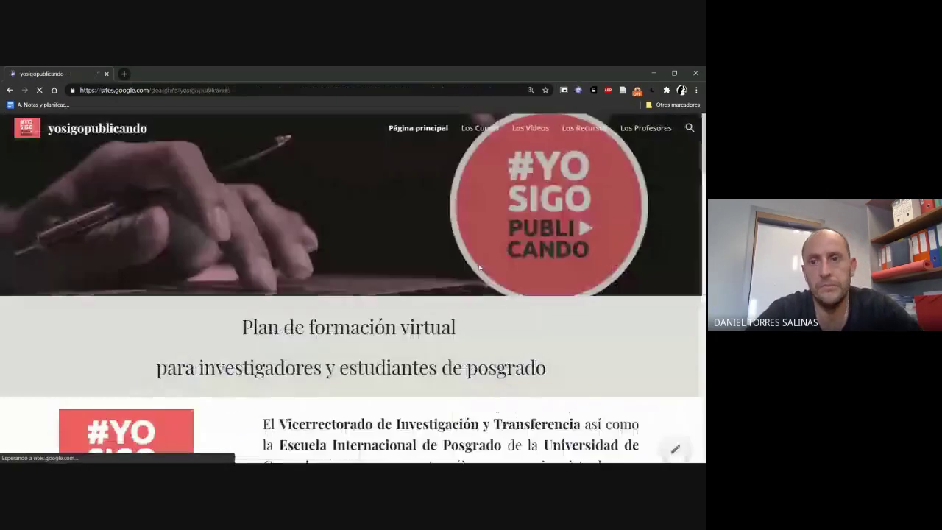
Step: Find the Bibliometrix - BiblioShiny App course of 17 December under Los Cursos and open its classroom access link
{"action": "left_click", "coordinate": [484, 128]}
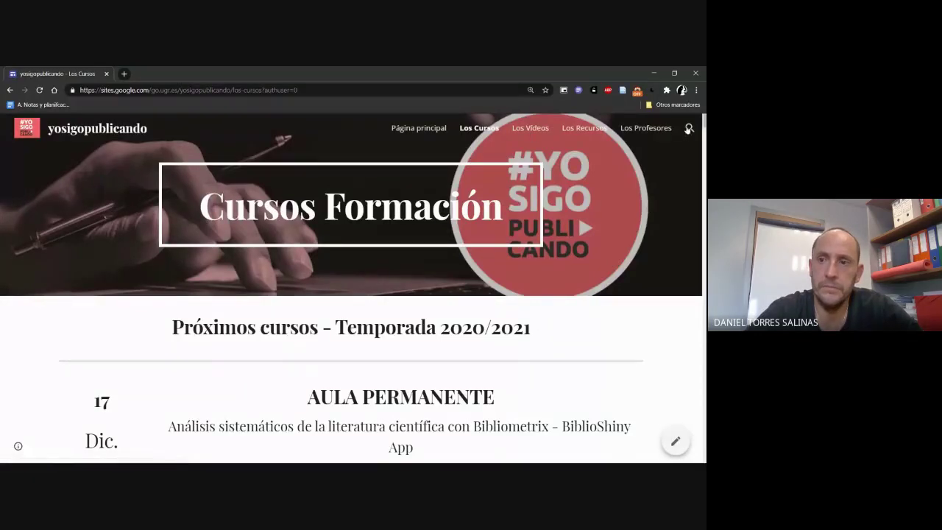
{"action": "scroll", "coordinate": [688, 128], "scroll_direction": "down", "scroll_amount": 3}
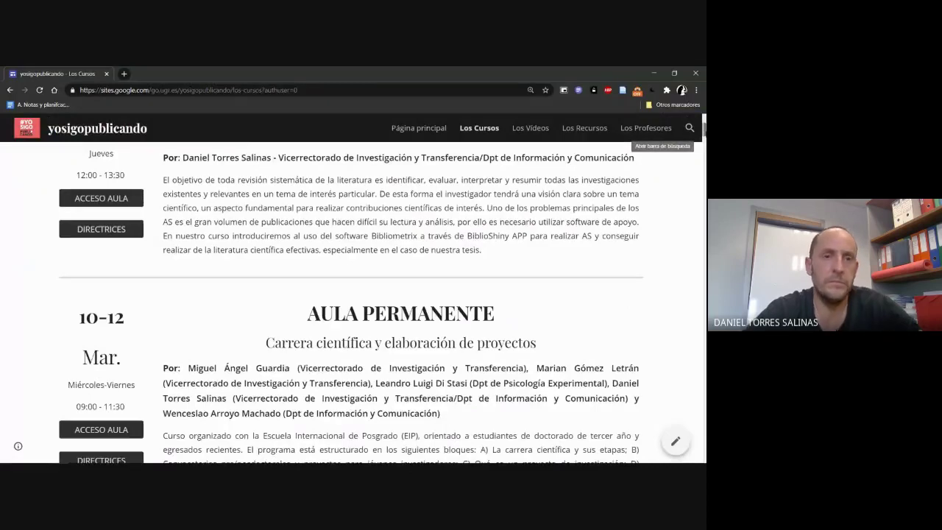
{"action": "left_click", "coordinate": [90, 199]}
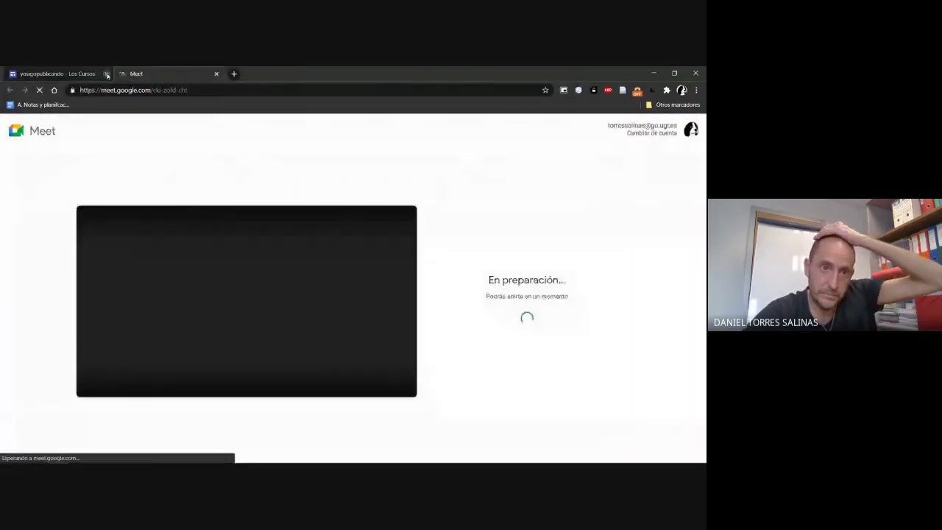
Step: Close the course page, pin the Meet page in the browser, and rejoin the call with the microphone turned on
{"action": "left_click", "coordinate": [106, 75]}
{"action": "right_click", "coordinate": [63, 74]}
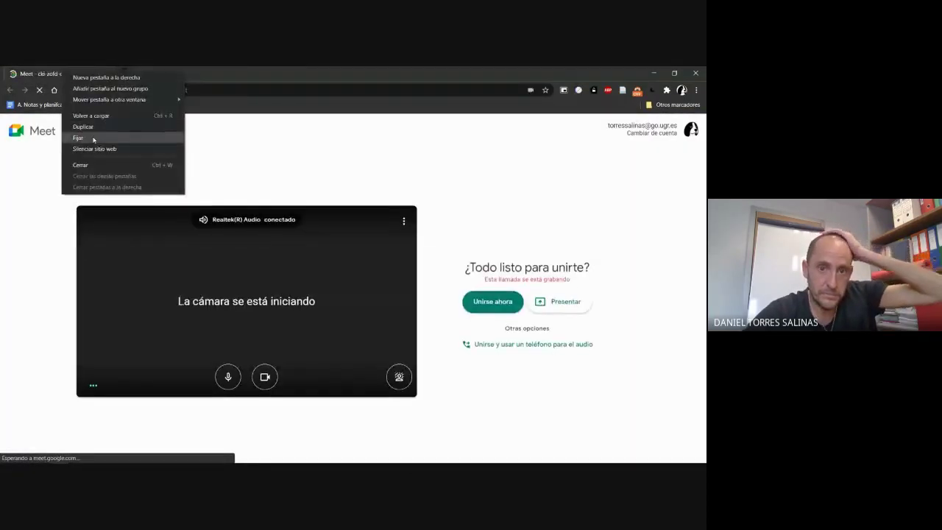
{"action": "left_click", "coordinate": [93, 138]}
{"action": "left_click", "coordinate": [493, 302]}
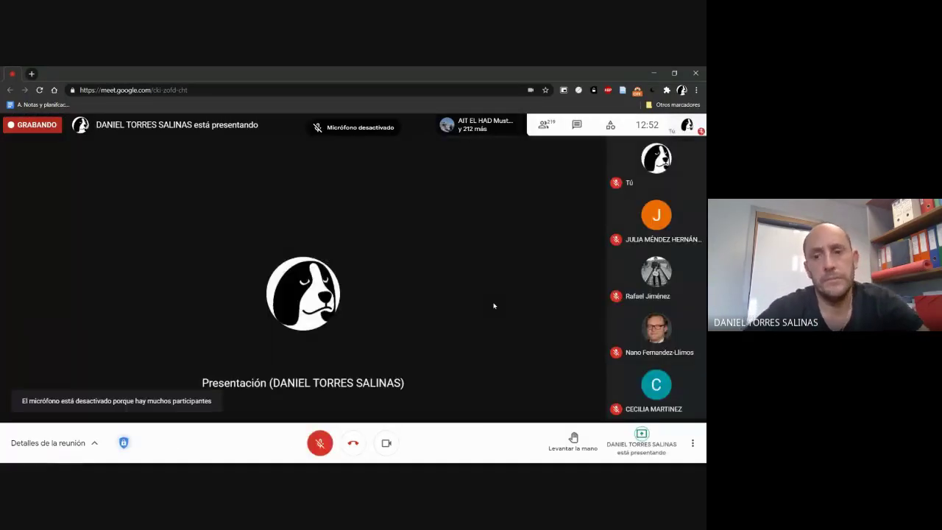
{"action": "left_click", "coordinate": [320, 442]}
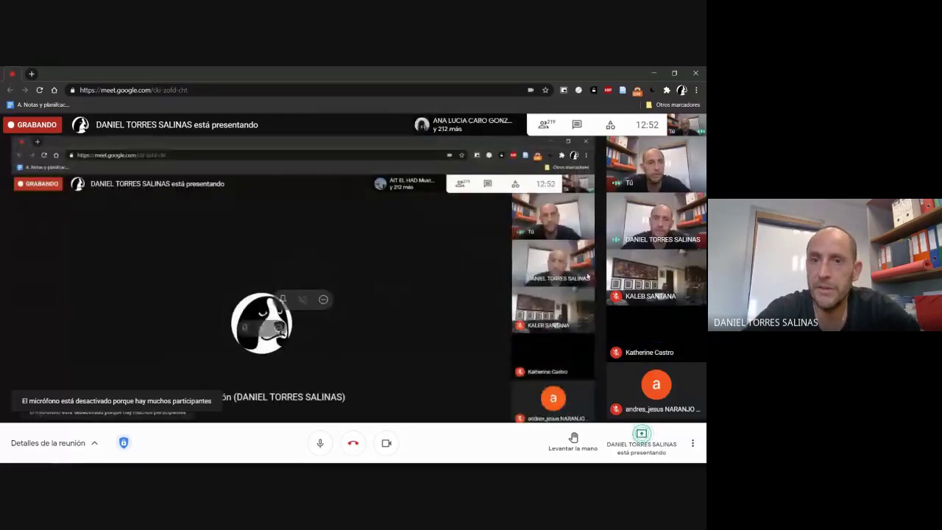
Step: Look through the open Chrome and Excel windows for the BiblioShiny session, ending at the desktop
{"action": "key", "text": "ctrl+n"}
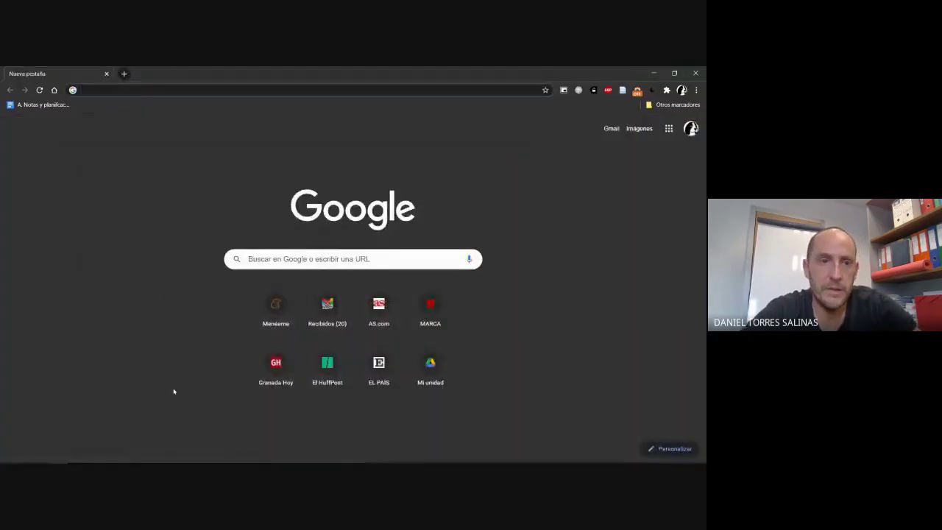
{"action": "left_click", "coordinate": [695, 73]}
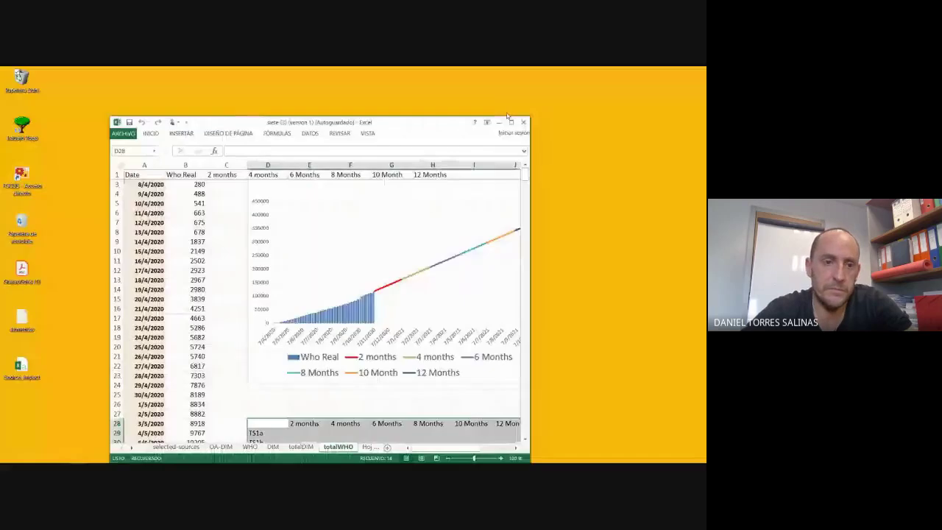
{"action": "right_click", "coordinate": [60, 457]}
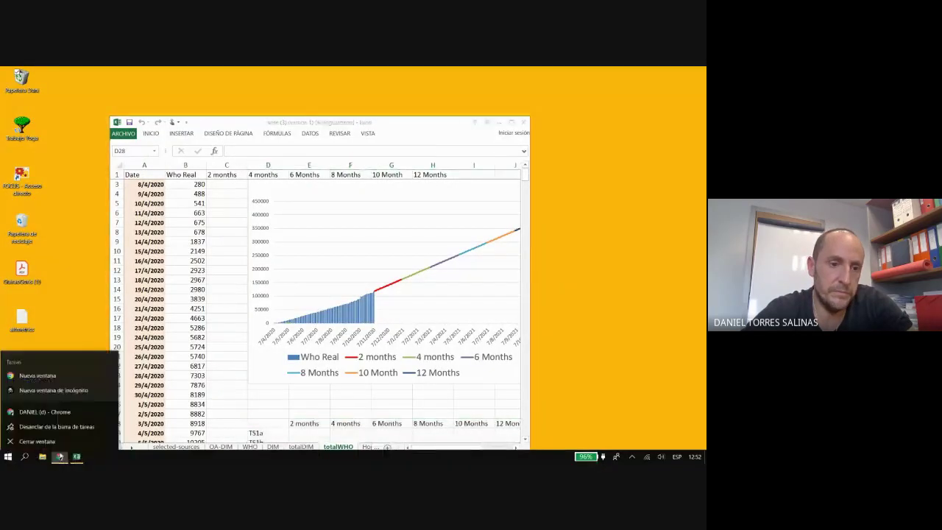
{"action": "left_click", "coordinate": [77, 456]}
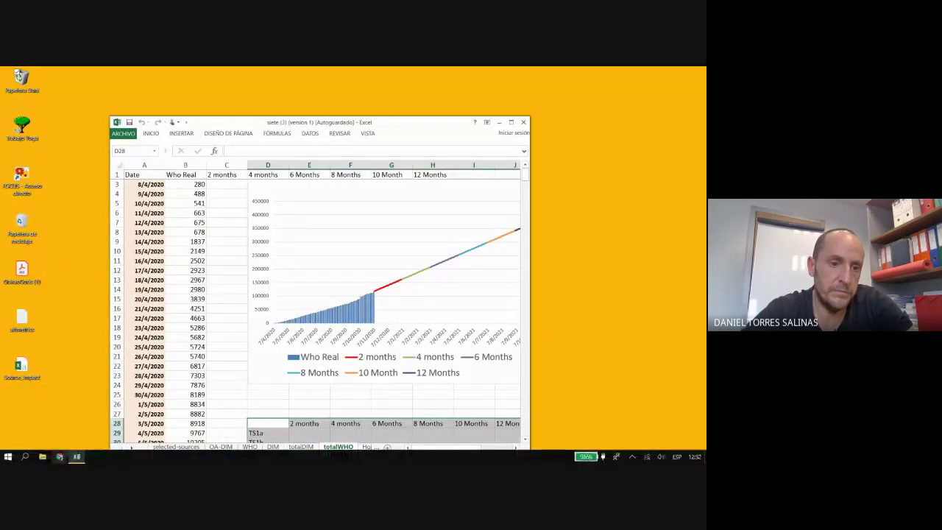
{"action": "left_click", "coordinate": [60, 457]}
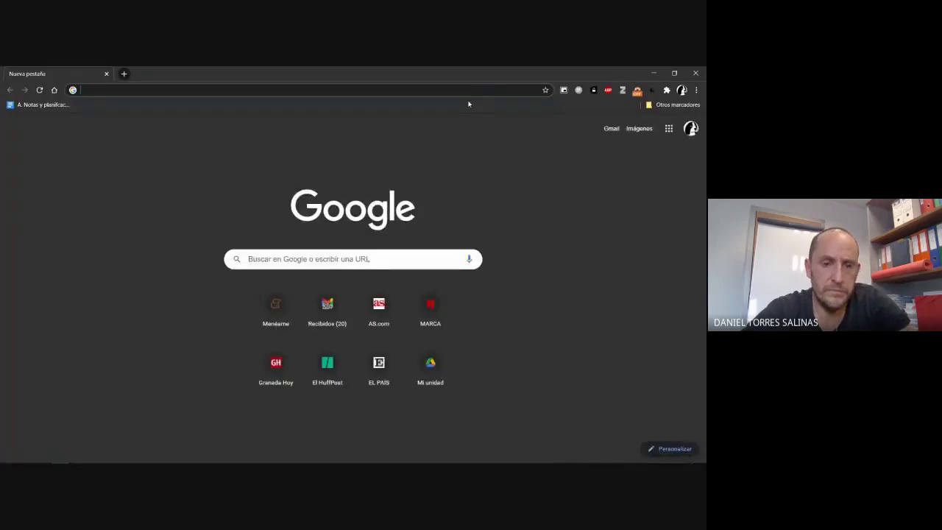
{"action": "key", "text": "alt+Tab"}
{"action": "key", "text": "Escape"}
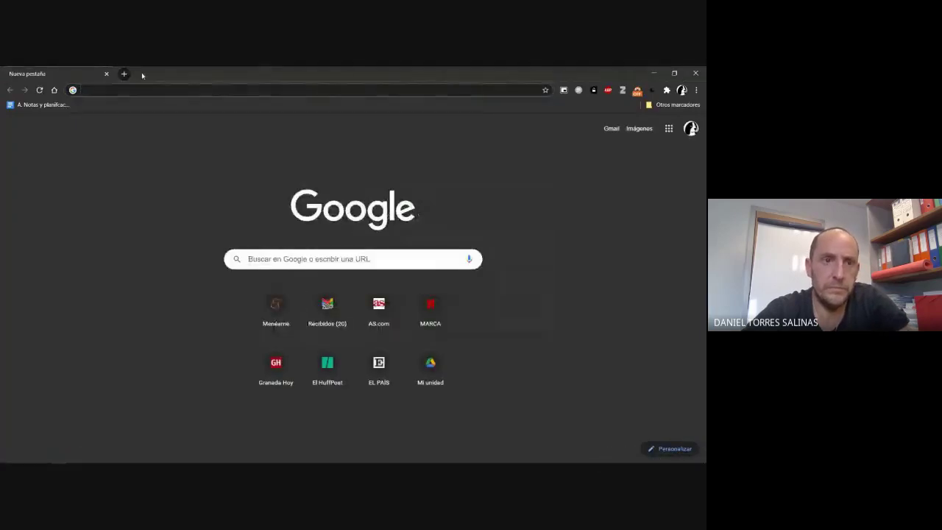
{"action": "left_click", "coordinate": [108, 75]}
{"action": "key", "text": "alt+Tab"}
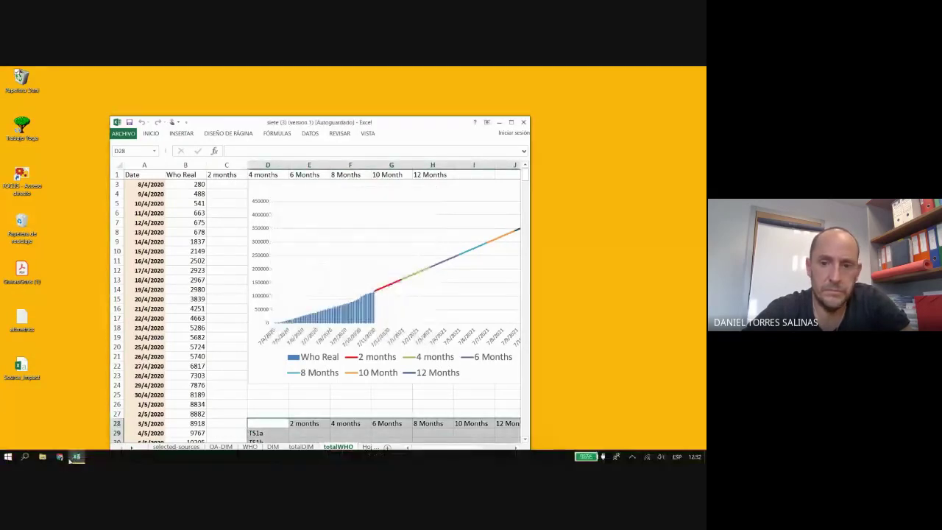
{"action": "key", "text": "super+d"}
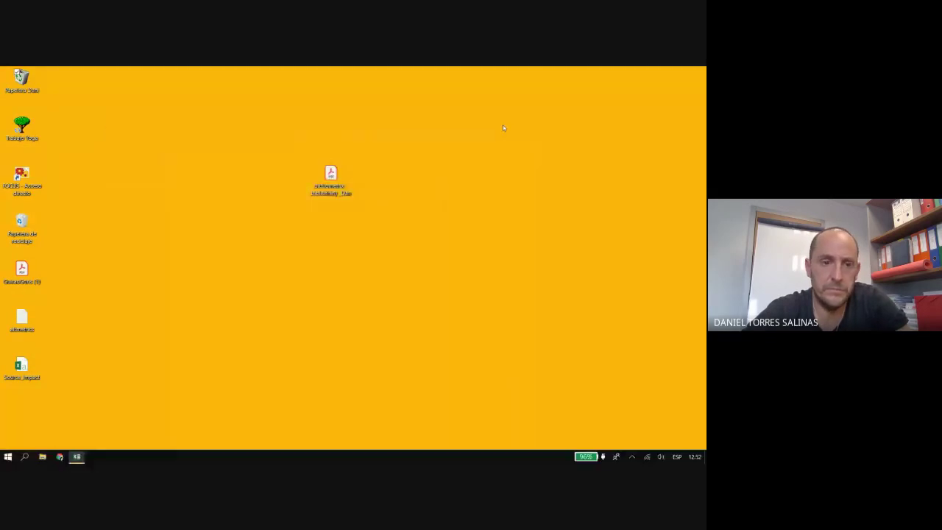
{"action": "key", "text": "alt+Tab"}
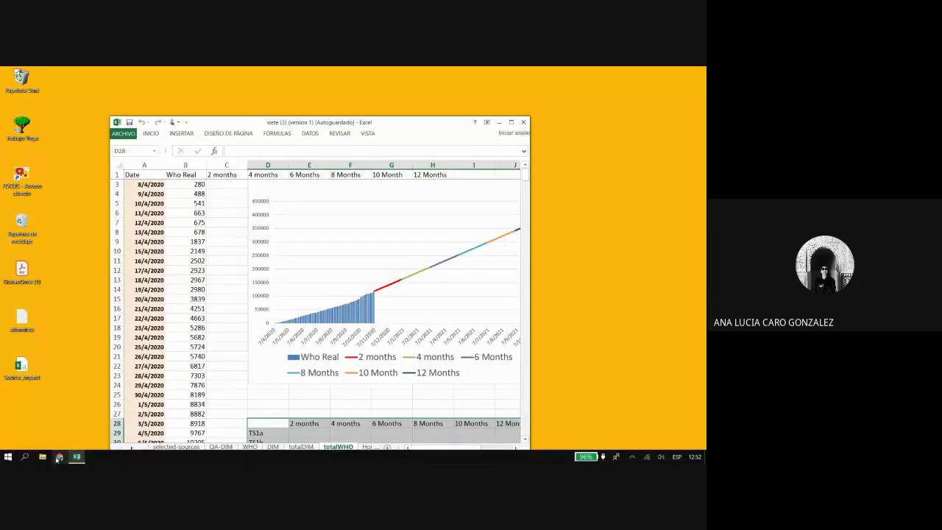
{"action": "left_click", "coordinate": [60, 457]}
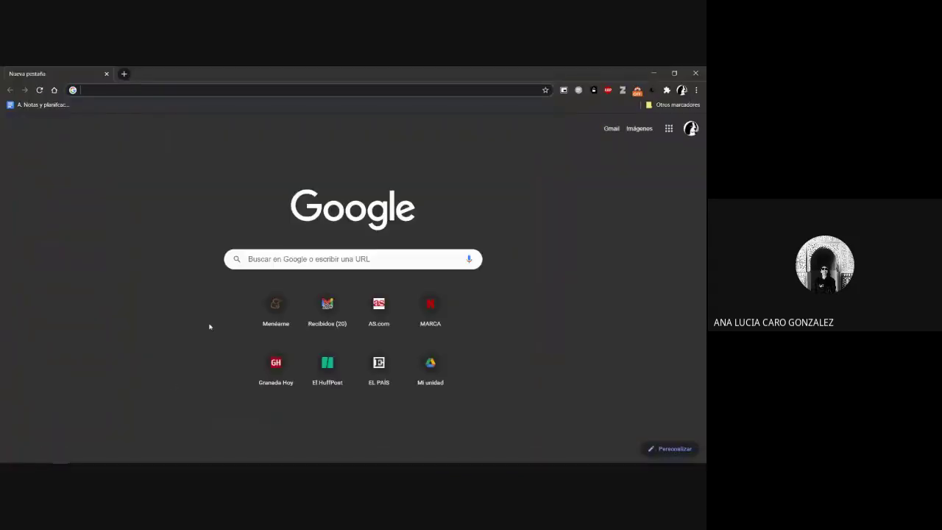
{"action": "key", "text": "alt+Tab"}
{"action": "key", "text": "alt+Tab"}
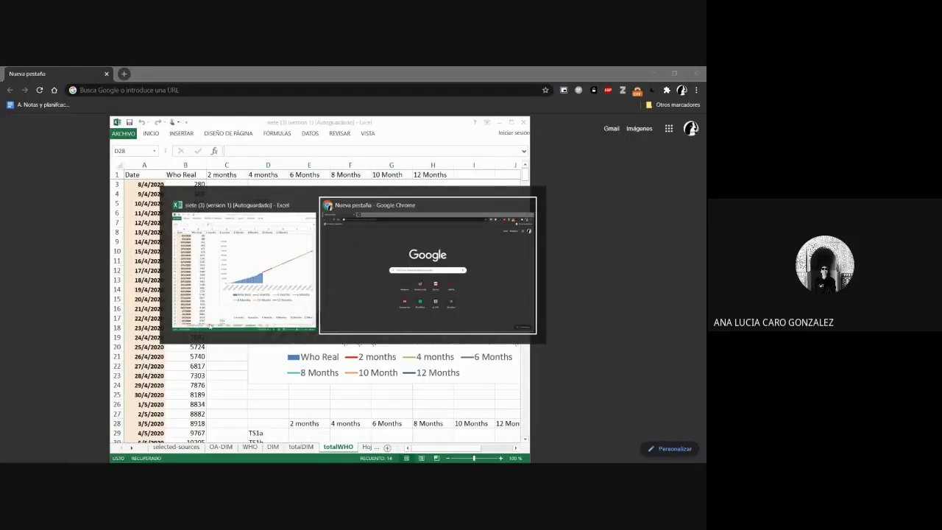
{"action": "left_click", "coordinate": [702, 73]}
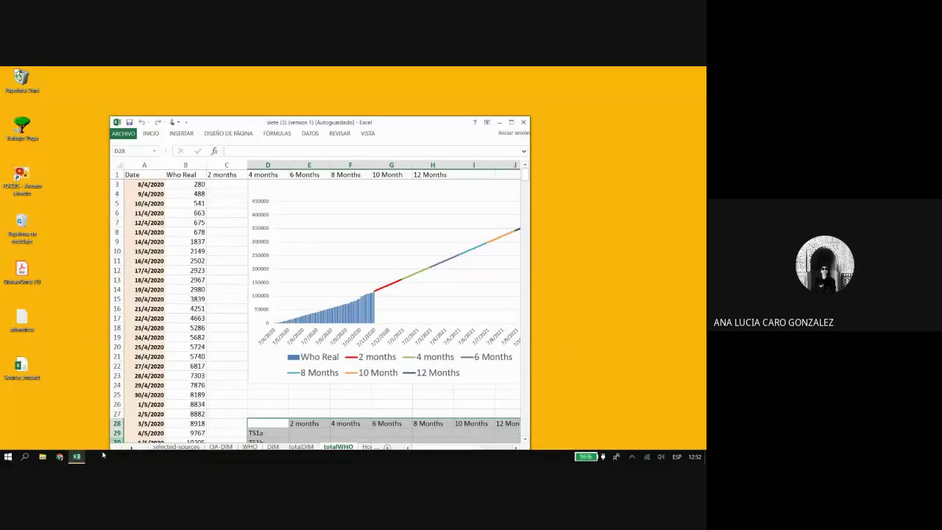
{"action": "left_click", "coordinate": [60, 457]}
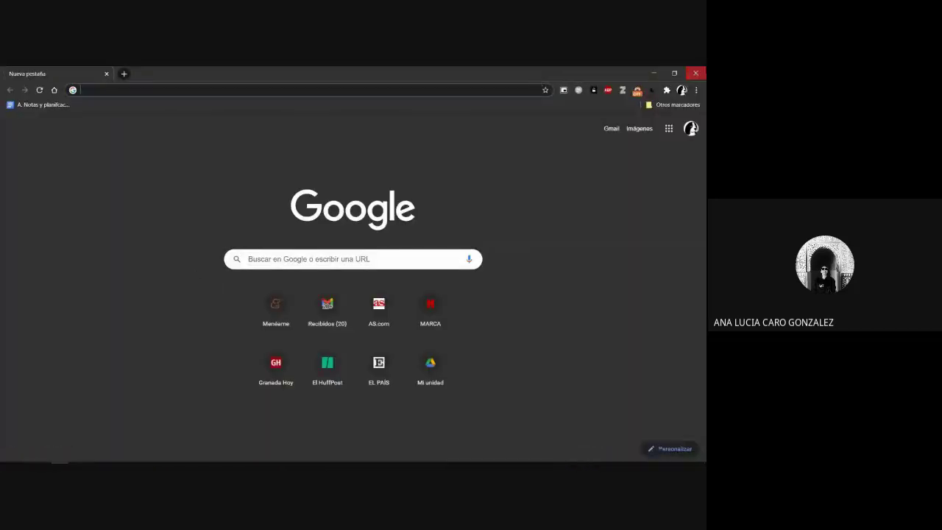
{"action": "left_click", "coordinate": [702, 72]}
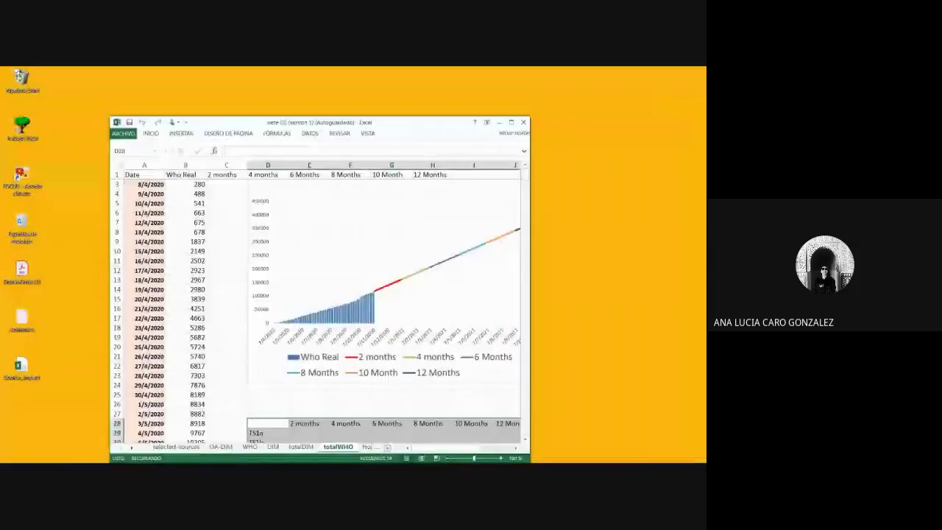
{"action": "left_click", "coordinate": [7, 458]}
{"action": "left_click", "coordinate": [25, 457]}
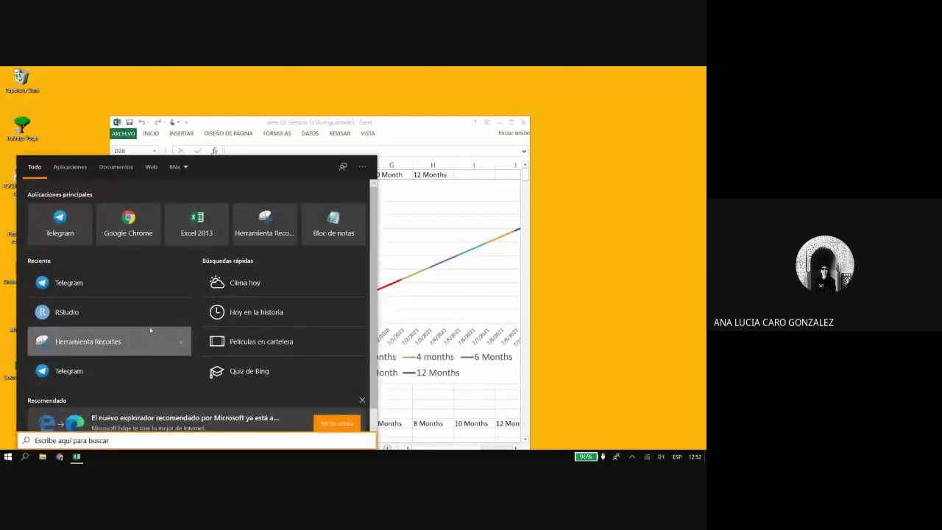
{"action": "left_click", "coordinate": [143, 222]}
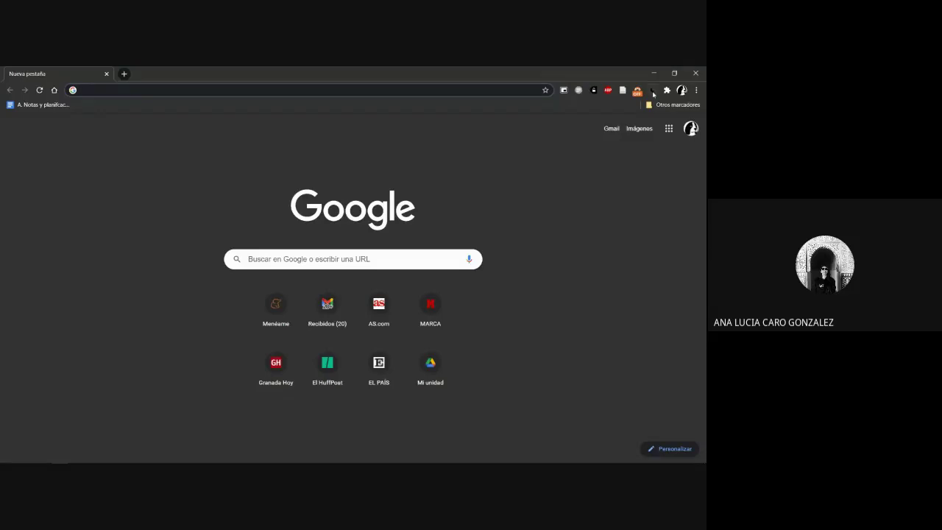
{"action": "left_click", "coordinate": [695, 73]}
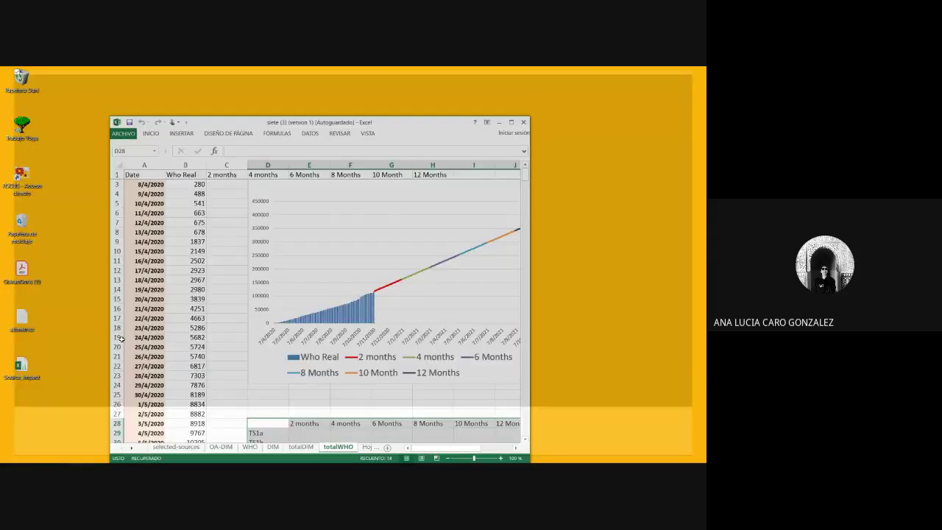
Step: Restart the computer from the Windows power options
{"action": "left_click", "coordinate": [25, 458]}
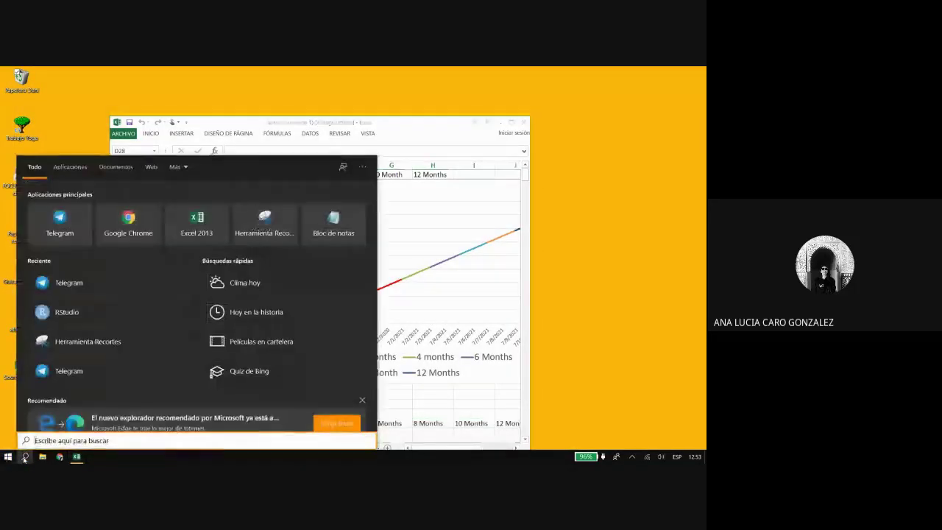
{"action": "left_click", "coordinate": [6, 458]}
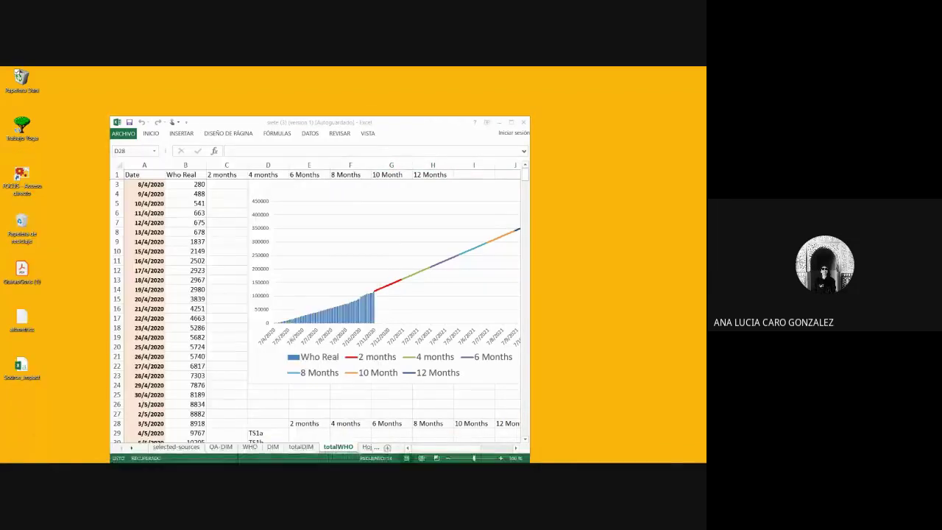
{"action": "left_click", "coordinate": [7, 458]}
{"action": "left_click", "coordinate": [6, 440]}
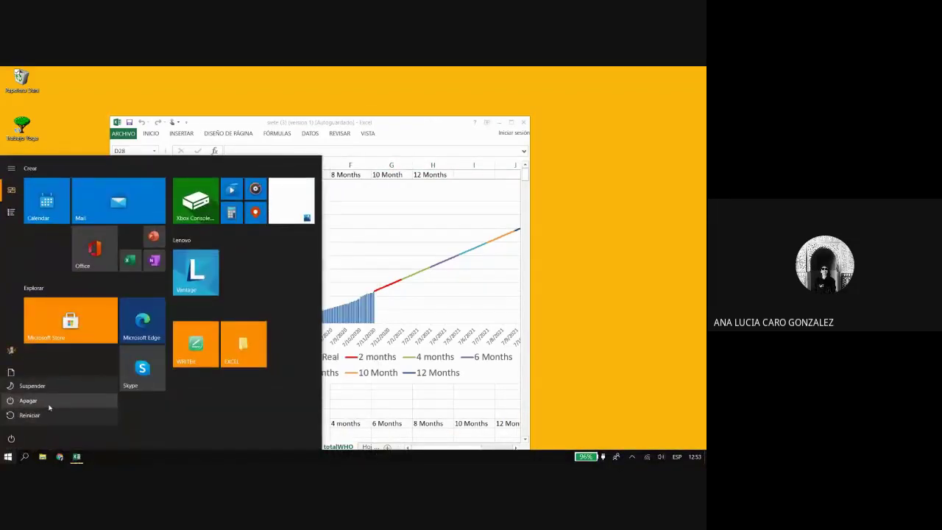
{"action": "left_click", "coordinate": [40, 416]}
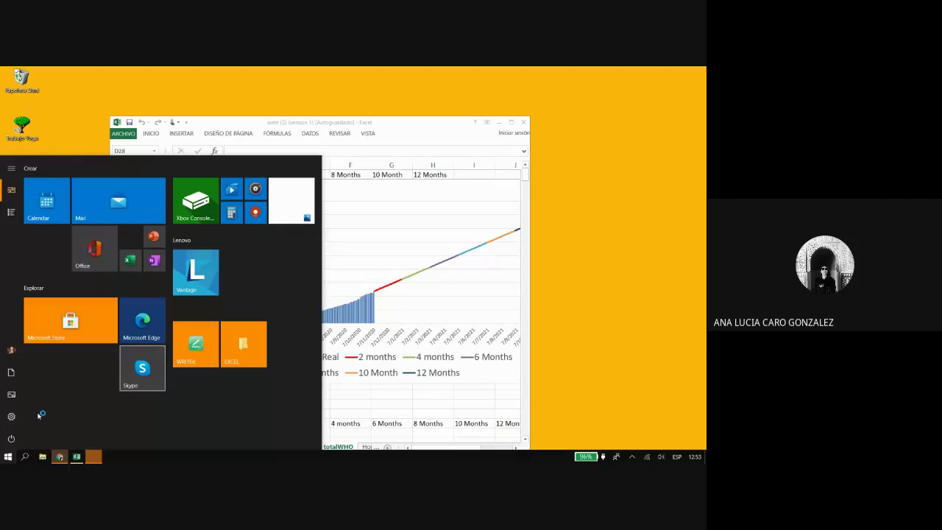
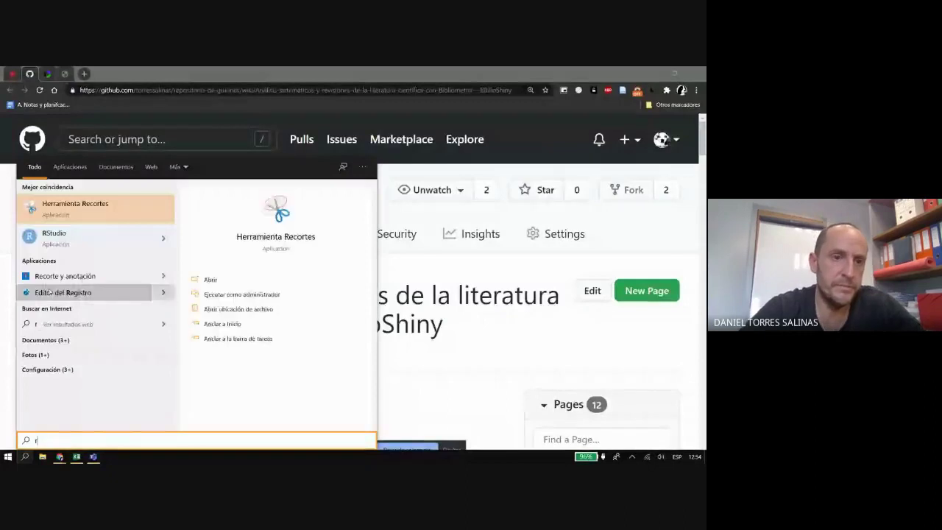
Step: Open RStudio and run the script's library(bibliometrix) and biblioshiny() lines to launch BiblioShiny, dismissing the Teams window
{"action": "left_click", "coordinate": [96, 237]}
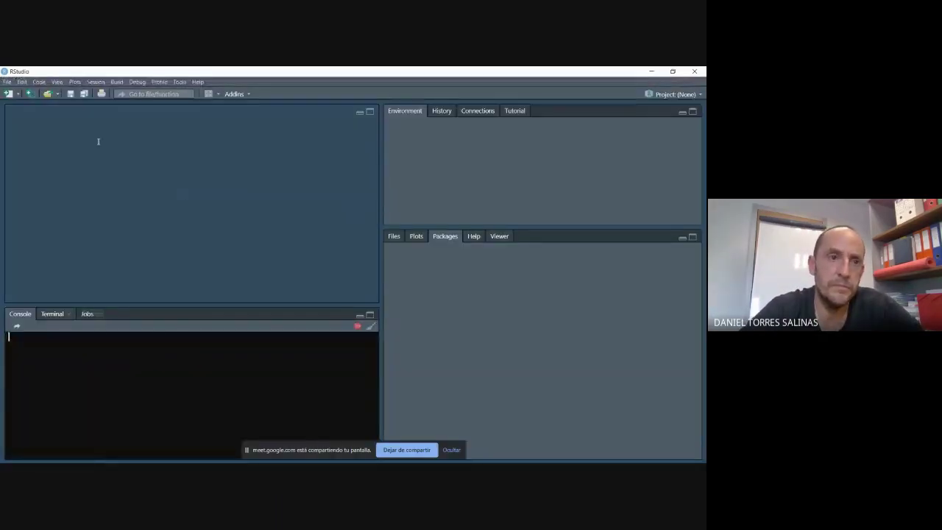
{"action": "left_click_drag", "start_coordinate": [92, 142], "coordinate": [3, 140]}
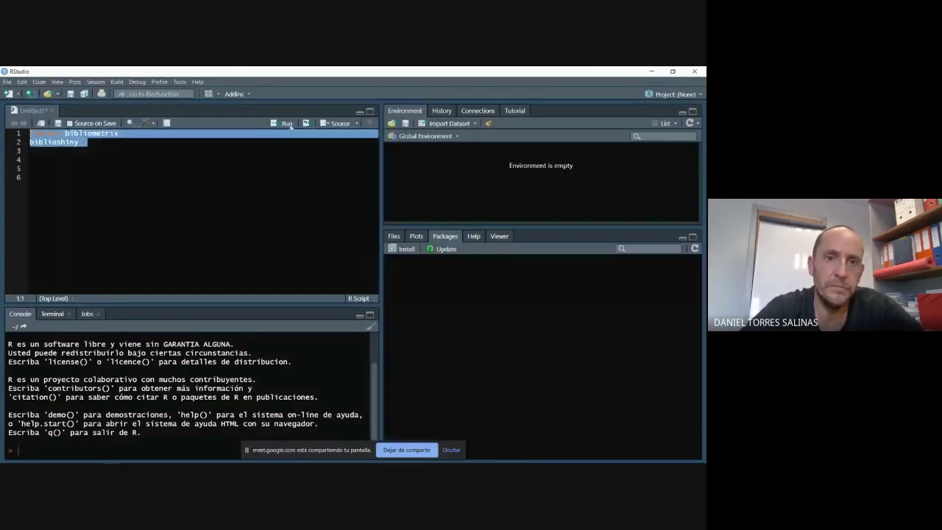
{"action": "left_click", "coordinate": [283, 123]}
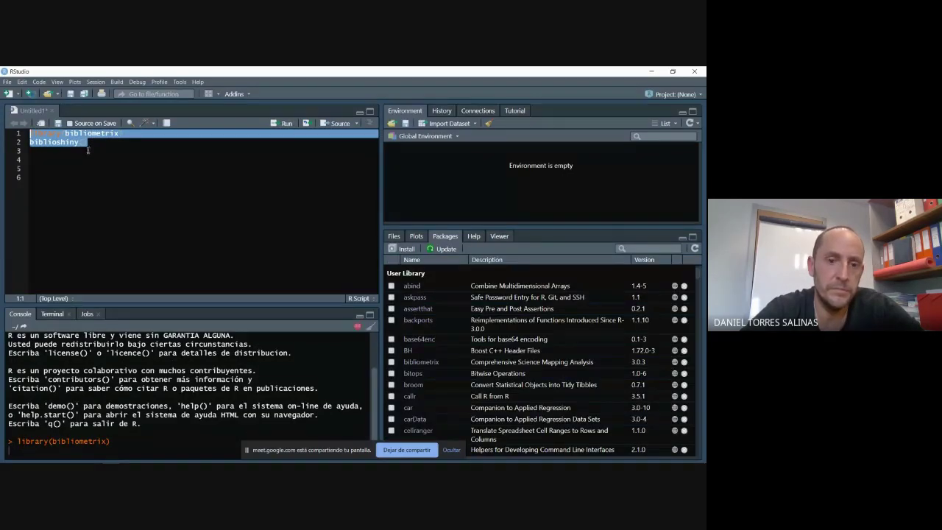
{"action": "left_click", "coordinate": [283, 123]}
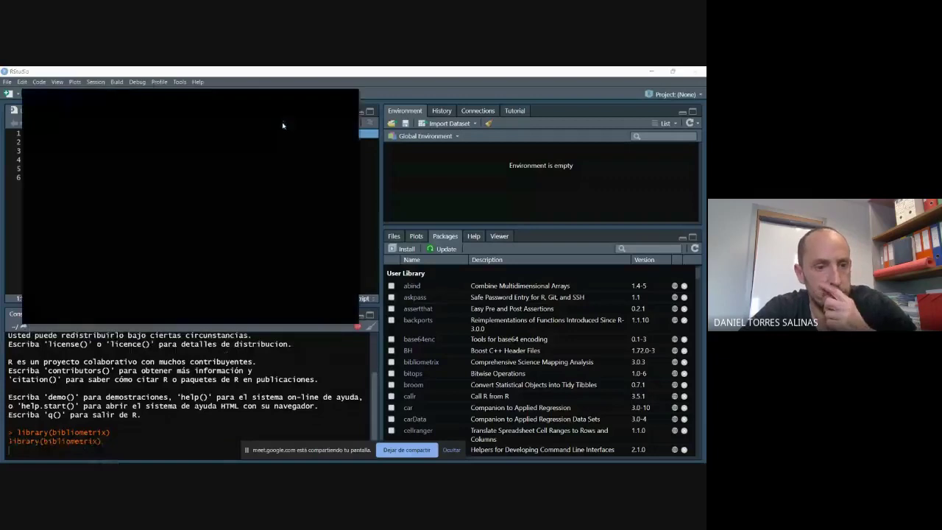
{"action": "left_click", "coordinate": [349, 102]}
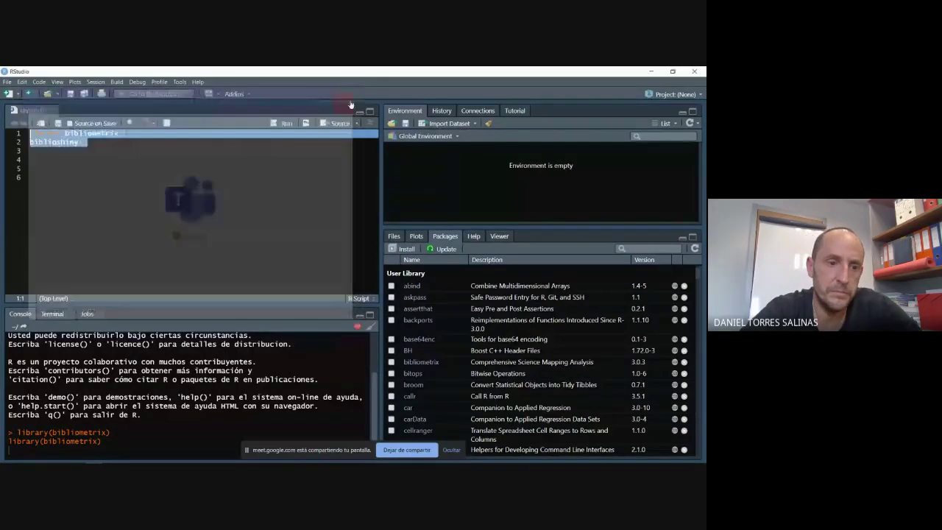
{"action": "left_click", "coordinate": [285, 124]}
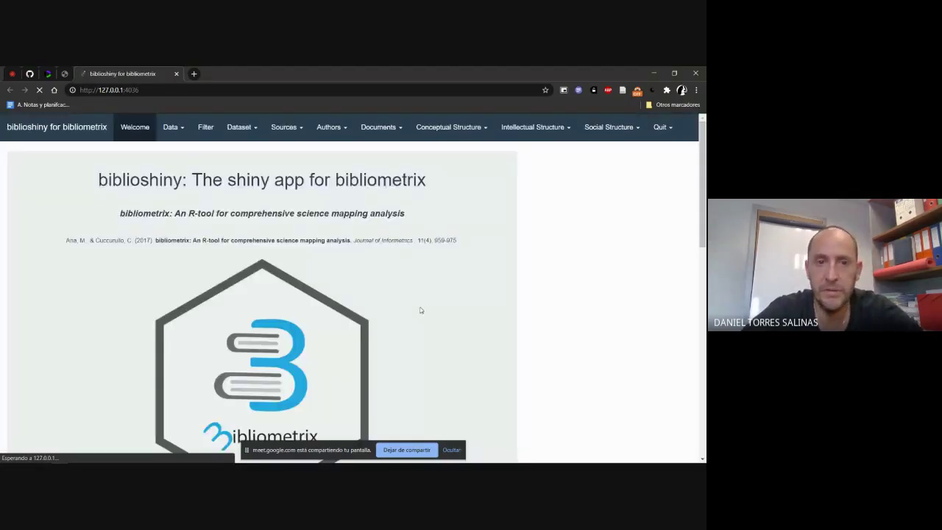
Step: Import altmetrics.txt from the desktop as a Web of Science plain-text raw file and start the conversion
{"action": "left_click", "coordinate": [184, 128]}
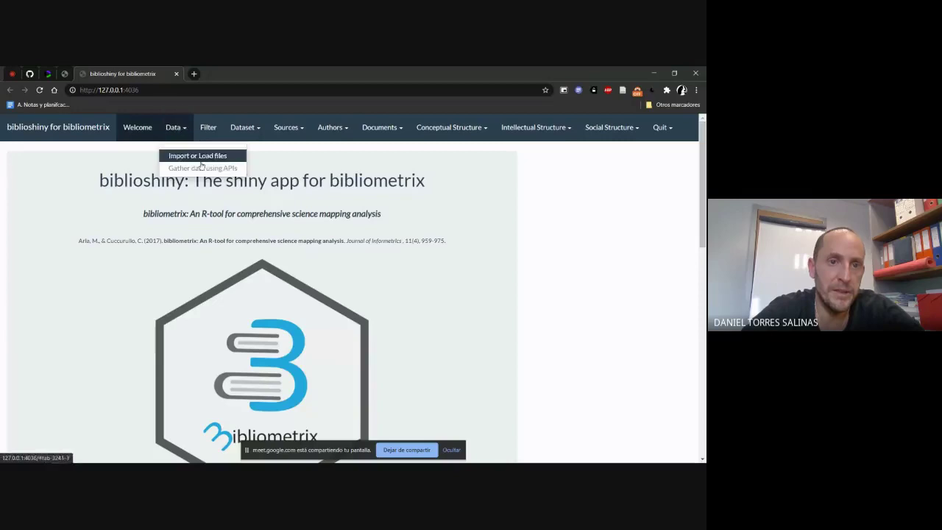
{"action": "left_click", "coordinate": [204, 157]}
{"action": "left_click", "coordinate": [127, 220]}
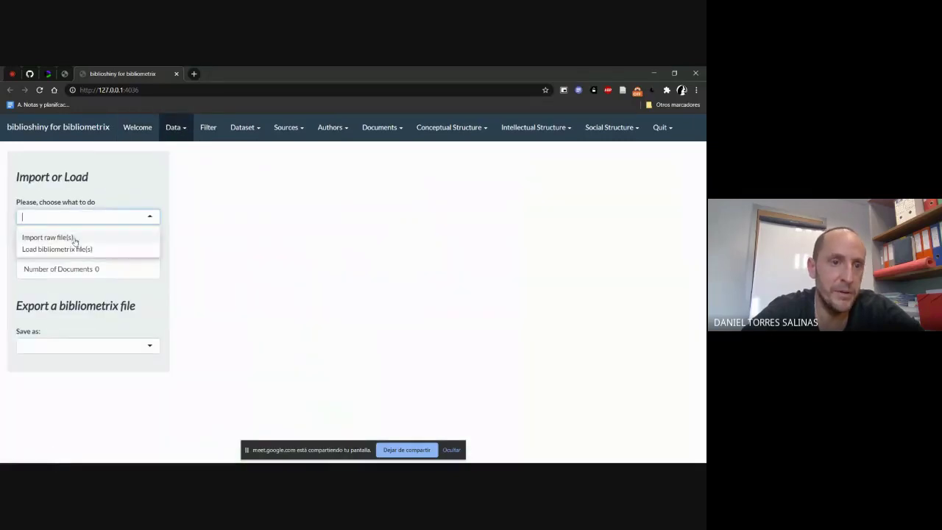
{"action": "left_click", "coordinate": [68, 237]}
{"action": "left_click", "coordinate": [37, 329]}
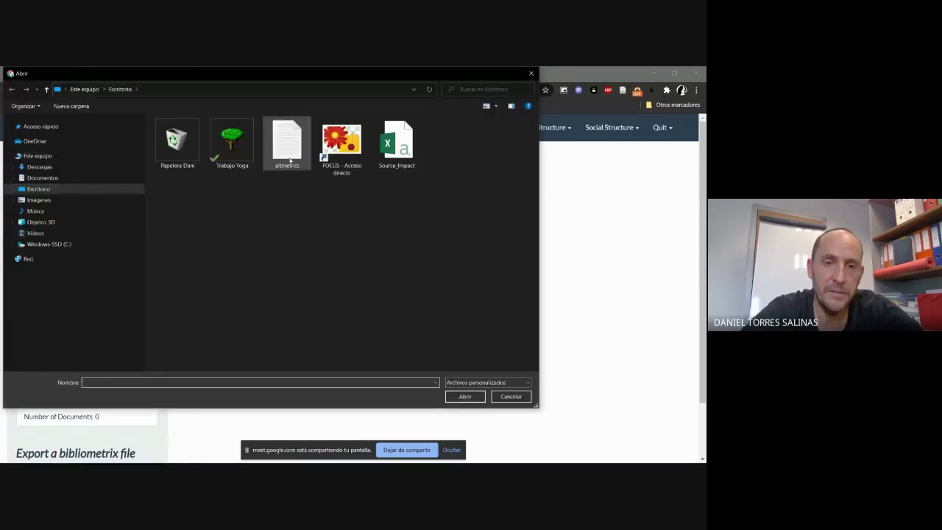
{"action": "double_click", "coordinate": [289, 157]}
{"action": "left_click", "coordinate": [33, 363]}
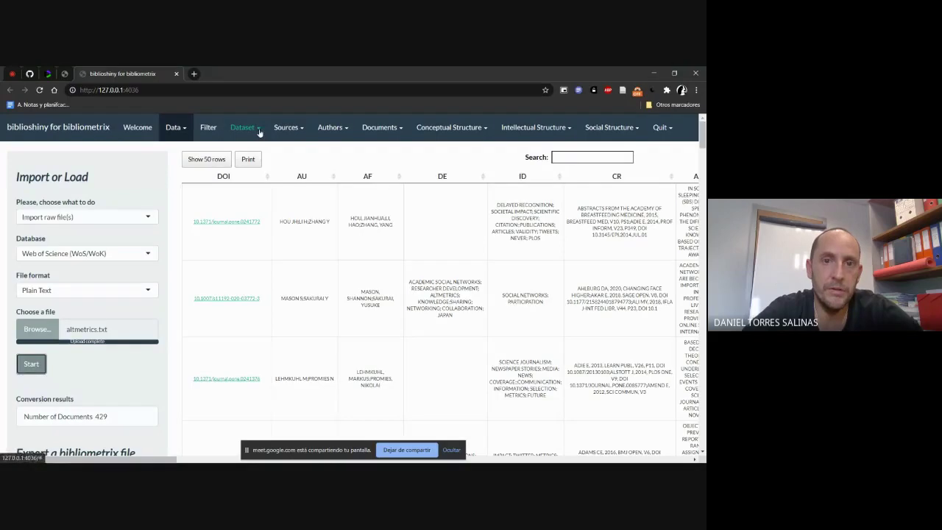
Step: Run the Source Impact analysis by H-Index for 20 sources and show the results as a table
{"action": "left_click", "coordinate": [299, 128]}
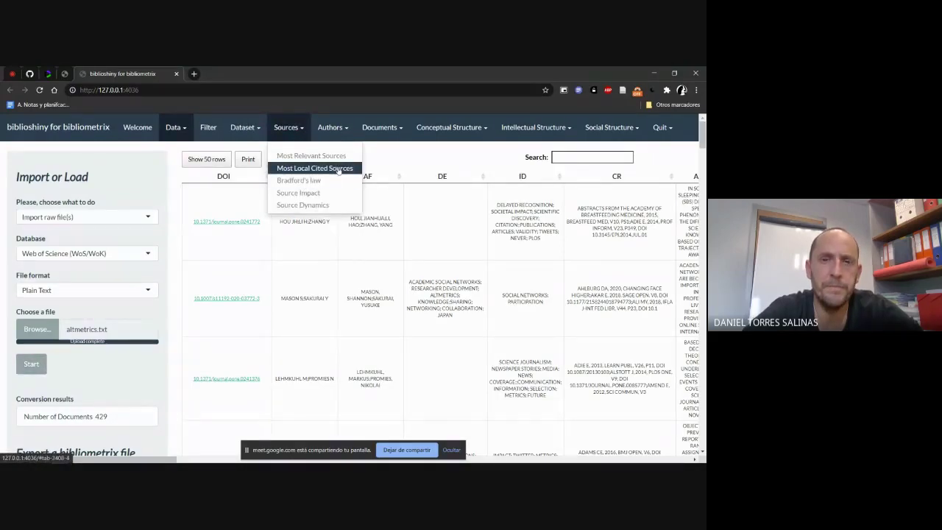
{"action": "left_click", "coordinate": [323, 193]}
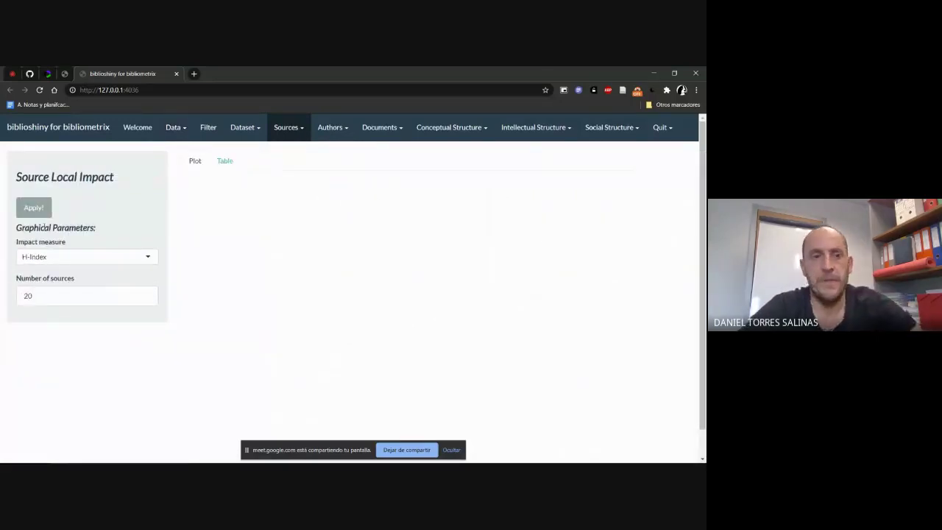
{"action": "left_click", "coordinate": [44, 210]}
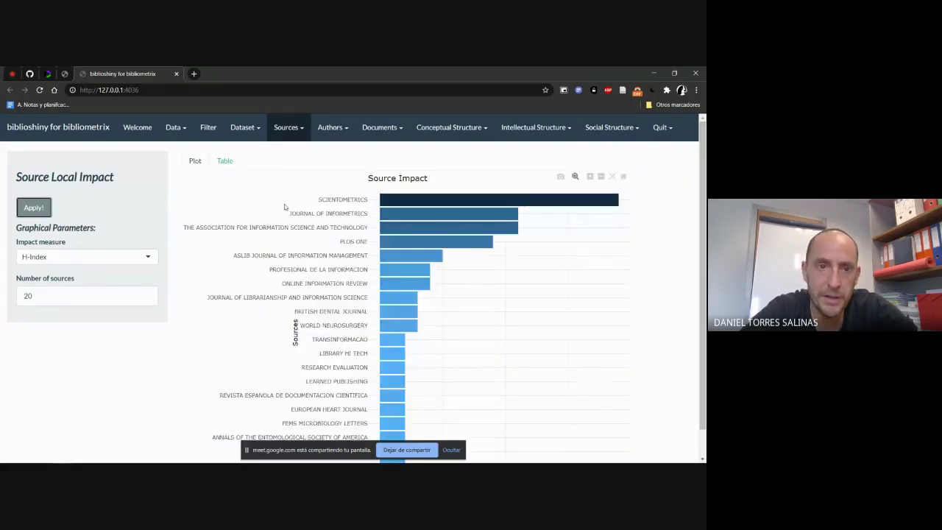
{"action": "left_click", "coordinate": [229, 166]}
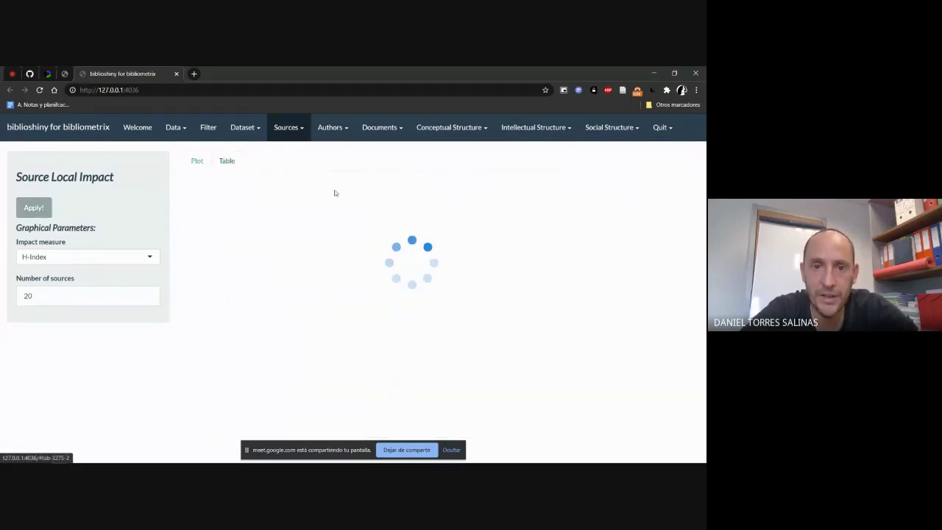
{"action": "scroll", "coordinate": [353, 287], "scroll_direction": "down", "scroll_amount": 1}
{"action": "scroll", "coordinate": [365, 213], "scroll_direction": "up", "scroll_amount": 1}
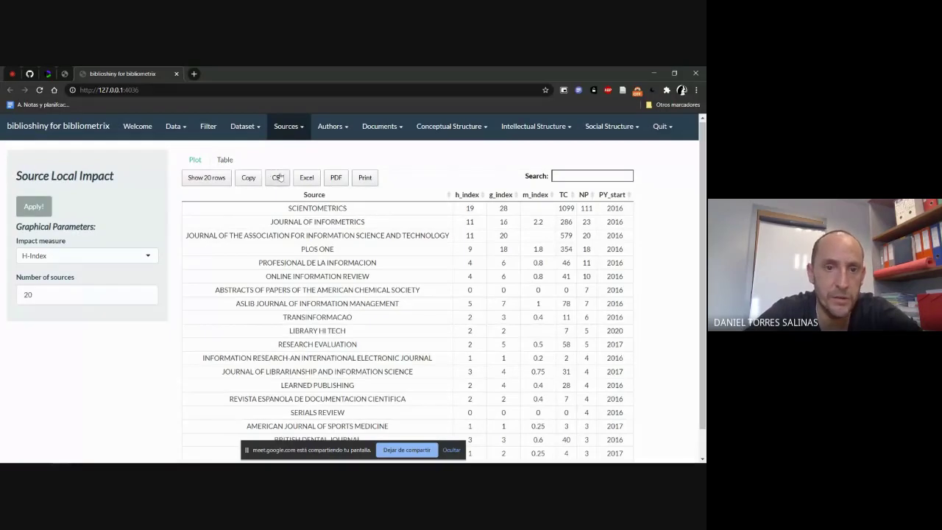
Step: Export the source impact table to the desktop as the PDF Source_Impact and bring up the downloaded file's opening options
{"action": "left_click", "coordinate": [342, 183]}
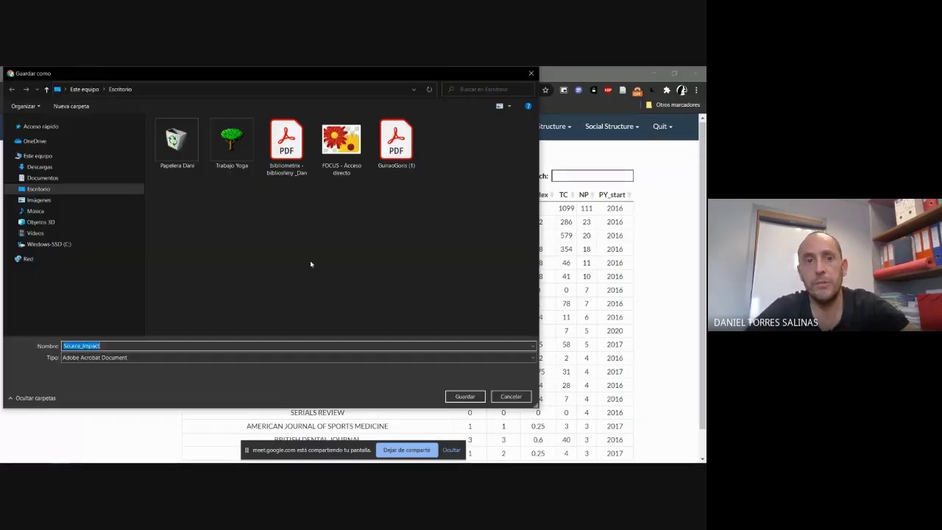
{"action": "left_click", "coordinate": [465, 396]}
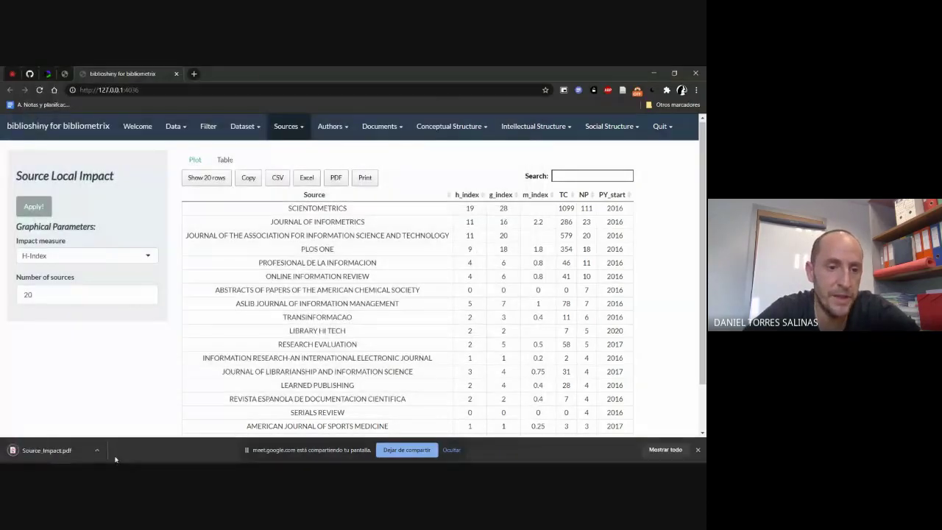
{"action": "left_click", "coordinate": [96, 450]}
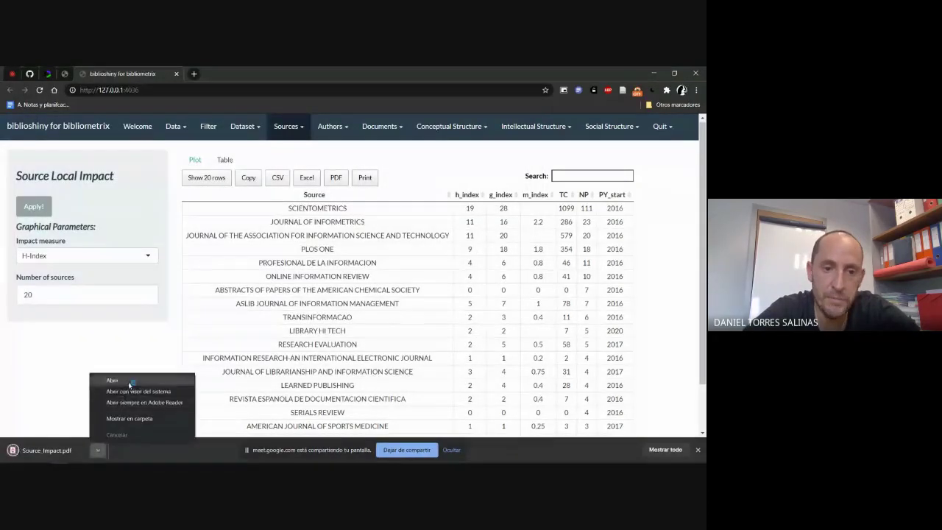
Step: Open the downloaded Source_Impact.pdf and enlarge the page to inspect the exported source table
{"action": "left_click", "coordinate": [129, 383]}
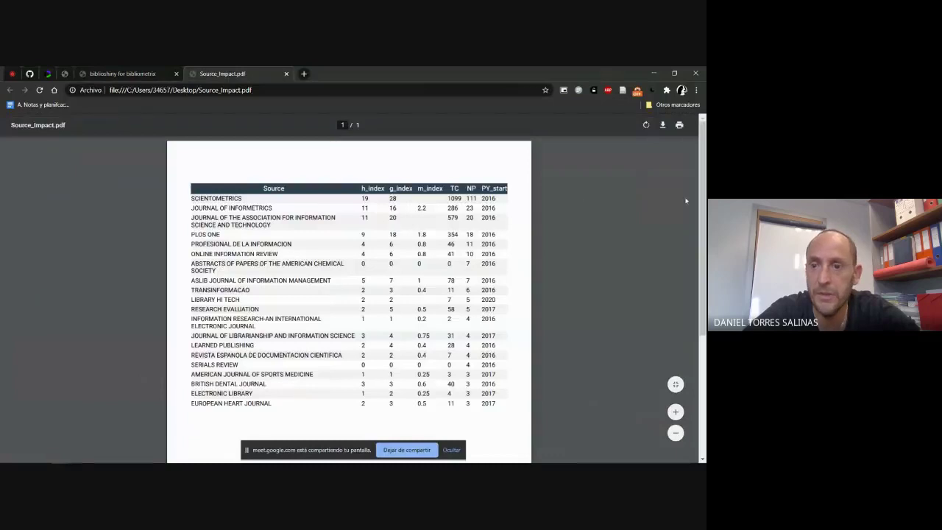
{"action": "left_click", "coordinate": [676, 412]}
{"action": "left_click", "coordinate": [676, 411]}
{"action": "left_click", "coordinate": [676, 412]}
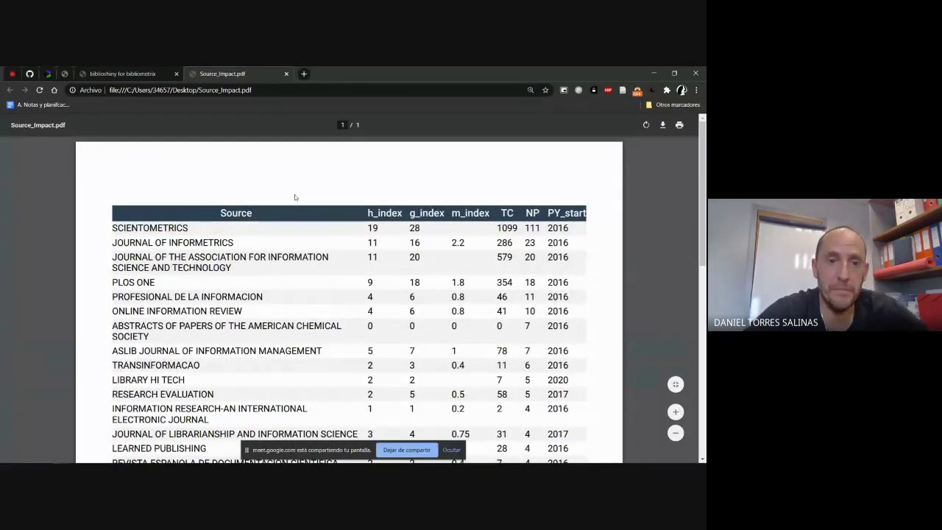
Step: Return to the Source Local Impact table in Biblioshiny and look through its 20 rows
{"action": "left_click", "coordinate": [125, 74]}
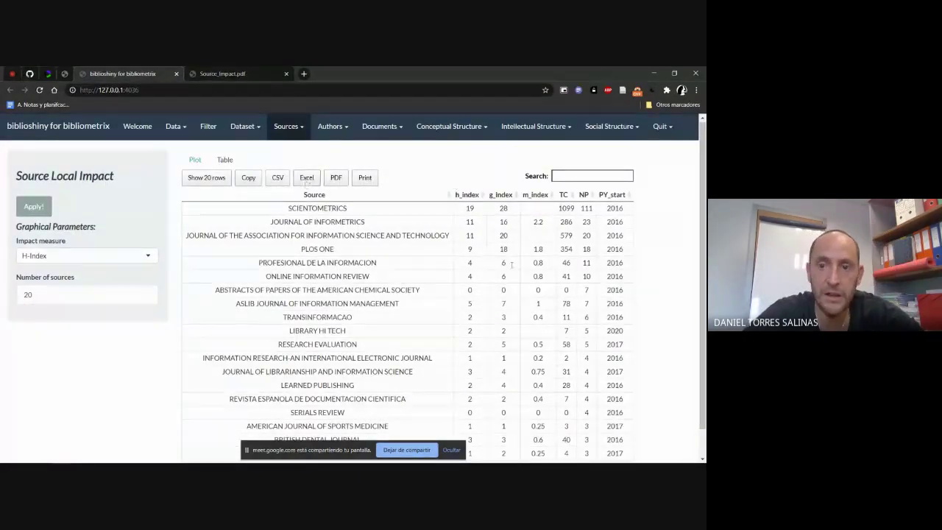
{"action": "scroll", "coordinate": [306, 181], "scroll_direction": "down", "scroll_amount": 1}
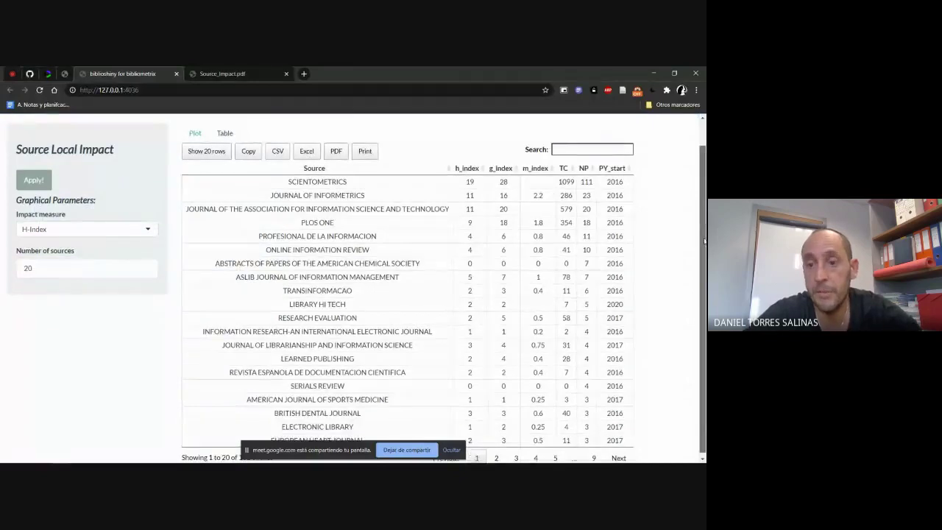
{"action": "scroll", "coordinate": [354, 287], "scroll_direction": "up", "scroll_amount": 1}
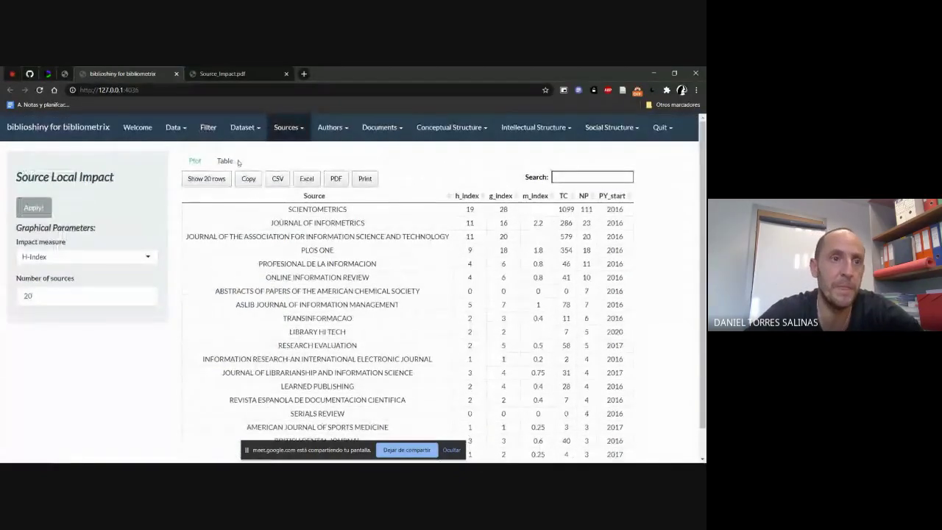
Step: Close the pinned browser page for 127.0.0.1 that cannot be reached
{"action": "left_click", "coordinate": [66, 74]}
{"action": "right_click", "coordinate": [65, 75]}
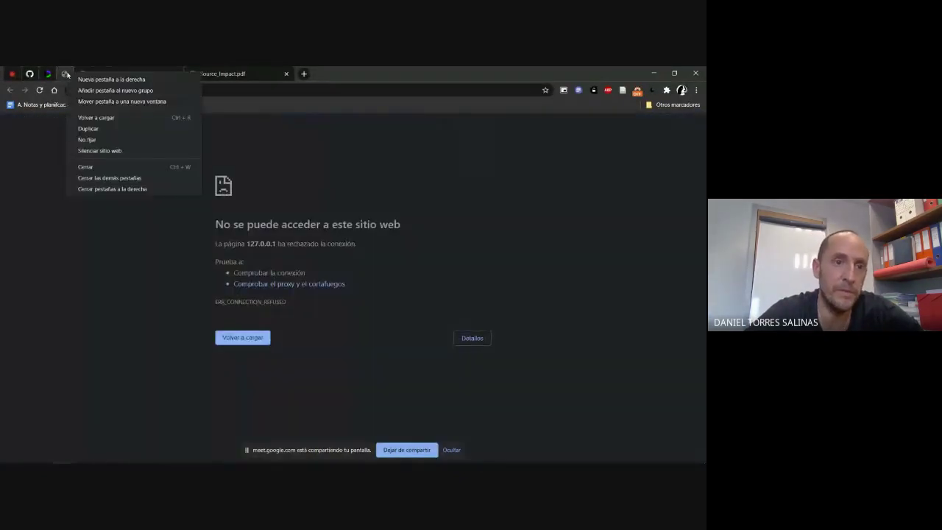
{"action": "left_click", "coordinate": [87, 167]}
Step: Switch to the Google Meet call and open its chat messages
{"action": "left_click", "coordinate": [12, 73]}
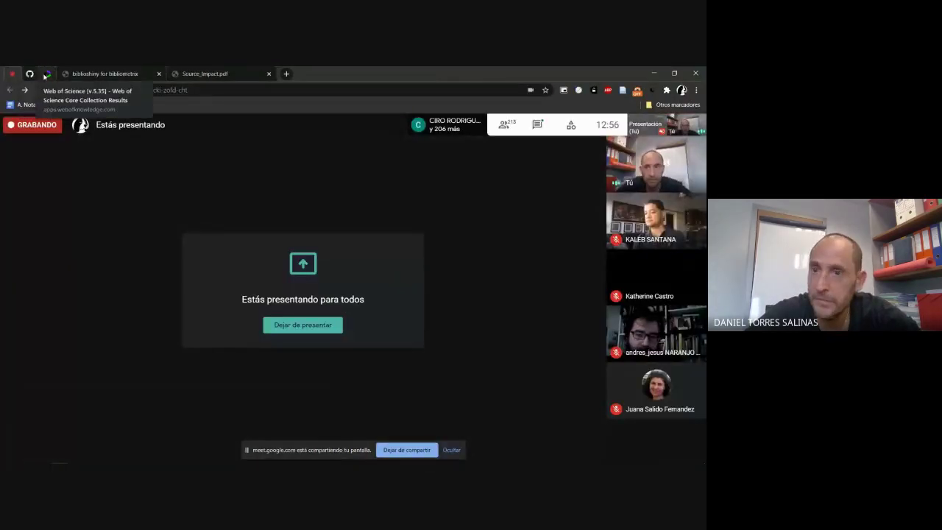
{"action": "left_click", "coordinate": [538, 124]}
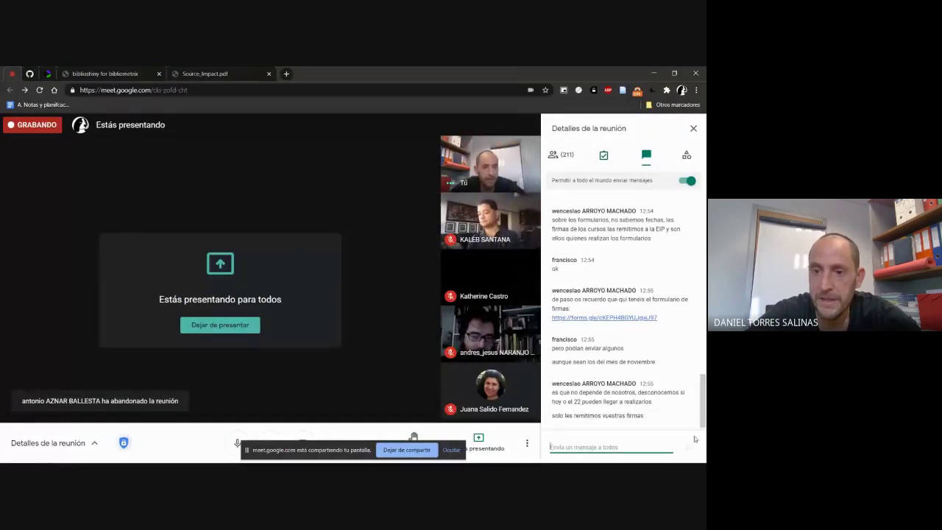
Step: Find Paso 5 in the GitHub wiki guide and highlight the text recommending all options of the 'Authors' submenu
{"action": "left_click", "coordinate": [30, 74]}
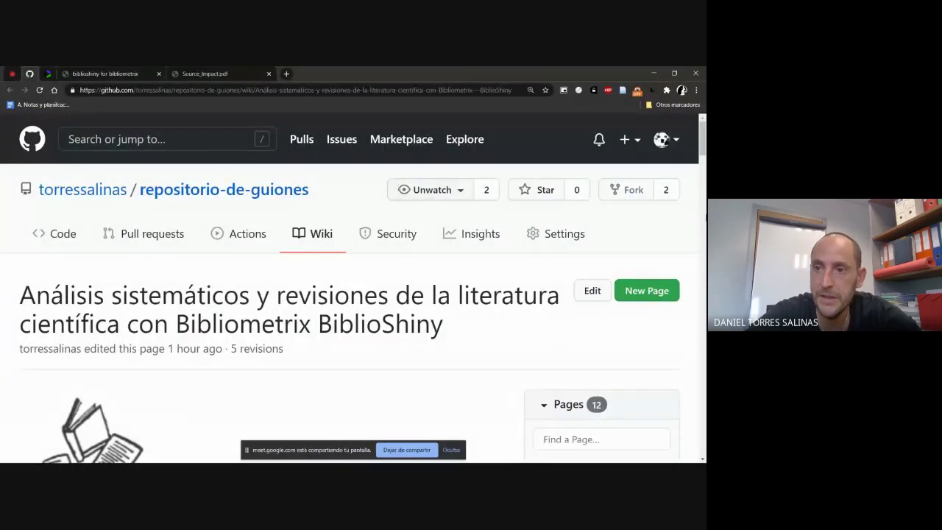
{"action": "scroll", "coordinate": [703, 148], "scroll_direction": "down", "scroll_amount": 6}
{"action": "scroll", "coordinate": [265, 287], "scroll_direction": "down", "scroll_amount": 15}
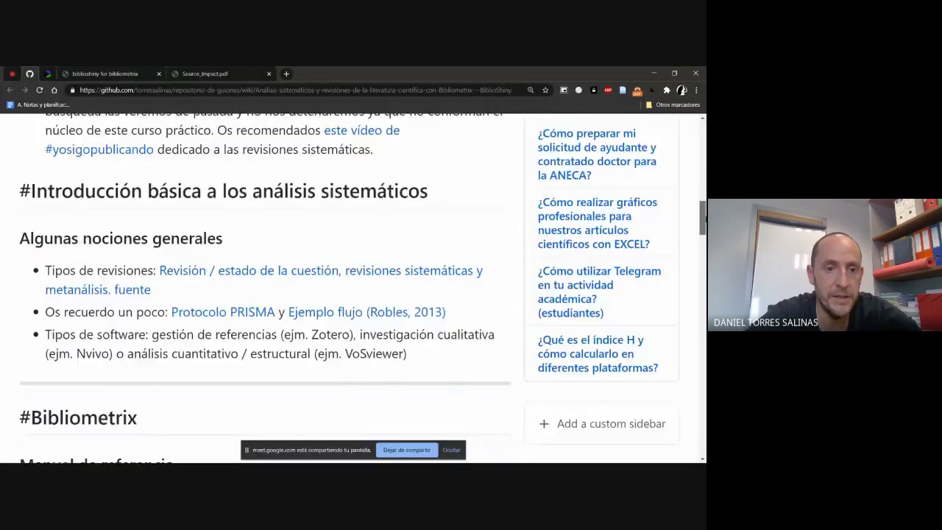
{"action": "scroll", "coordinate": [265, 287], "scroll_direction": "down", "scroll_amount": 8}
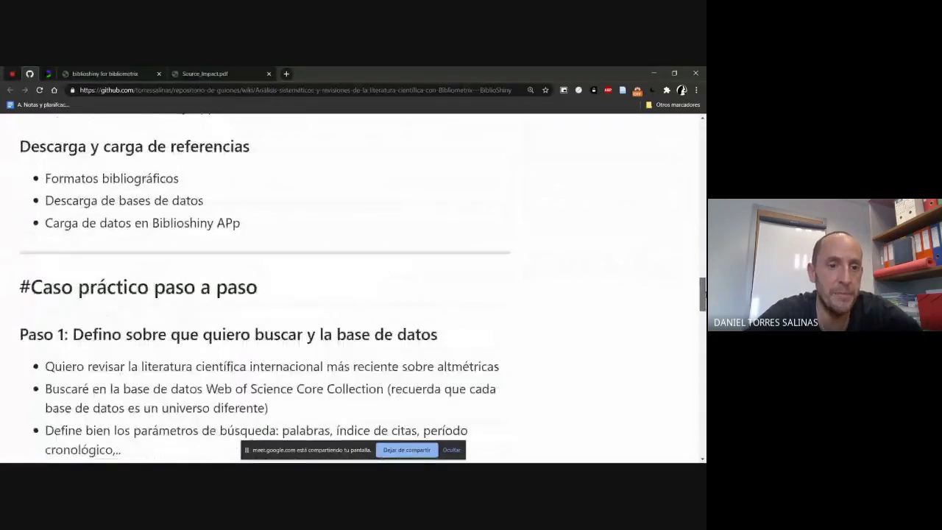
{"action": "scroll", "coordinate": [354, 287], "scroll_direction": "down", "scroll_amount": 7}
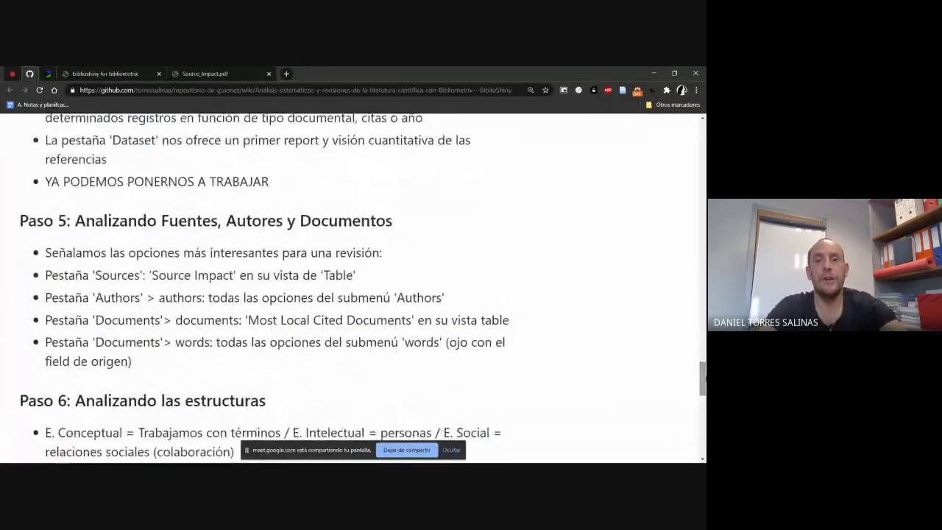
{"action": "scroll", "coordinate": [265, 287], "scroll_direction": "down", "scroll_amount": 1}
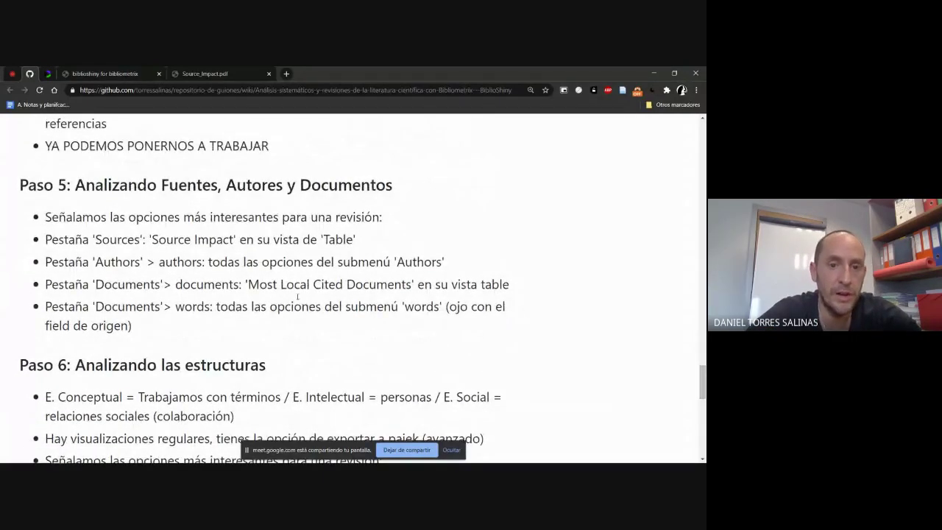
{"action": "left_click_drag", "start_coordinate": [158, 262], "coordinate": [458, 263]}
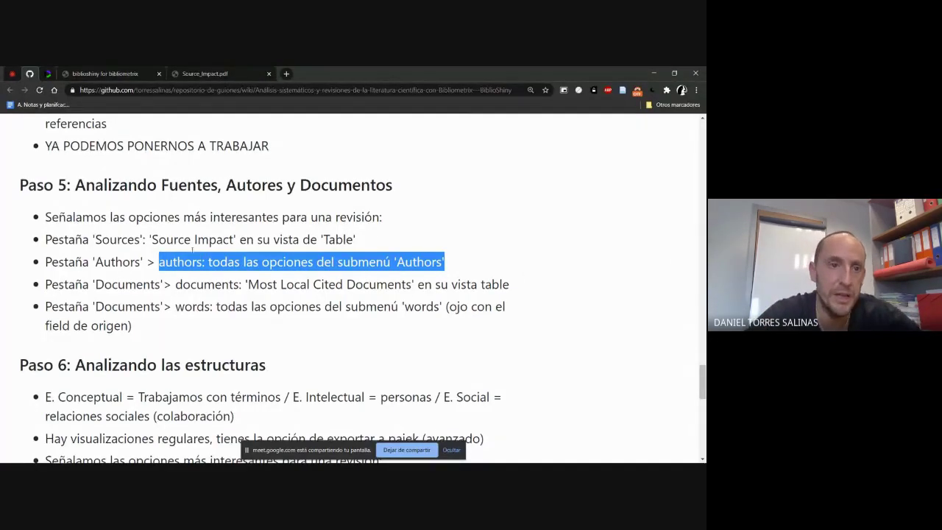
Step: Return to Biblioshiny and generate the Most Relevant Authors plot for 20 authors by N. of Documents
{"action": "left_click", "coordinate": [100, 75]}
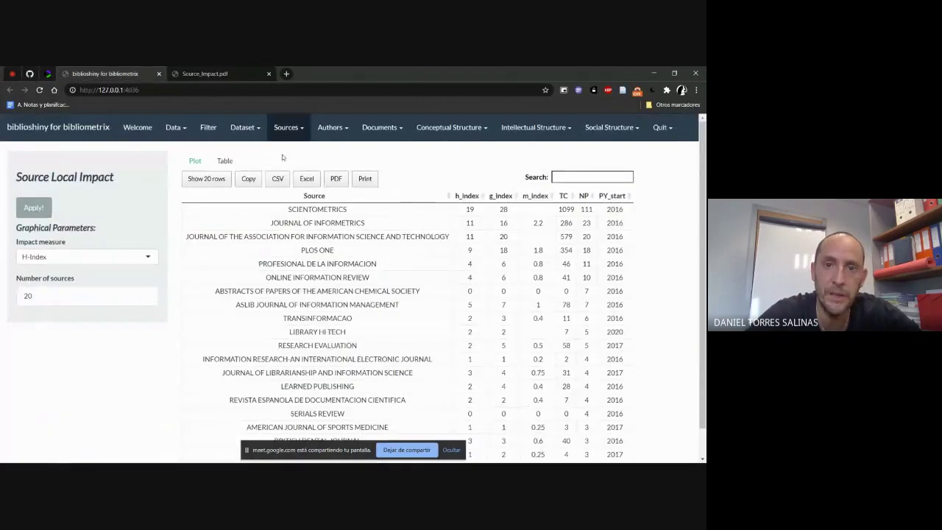
{"action": "left_click", "coordinate": [331, 128]}
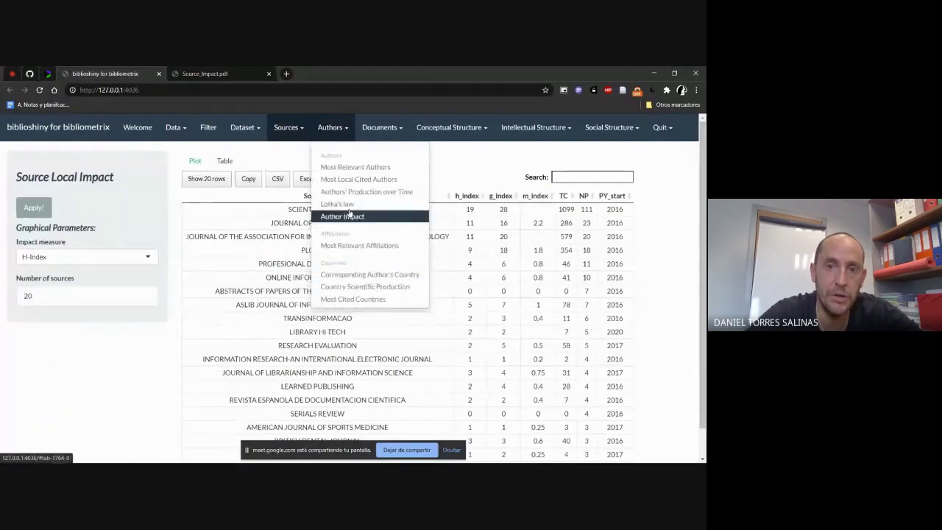
{"action": "left_click", "coordinate": [366, 169]}
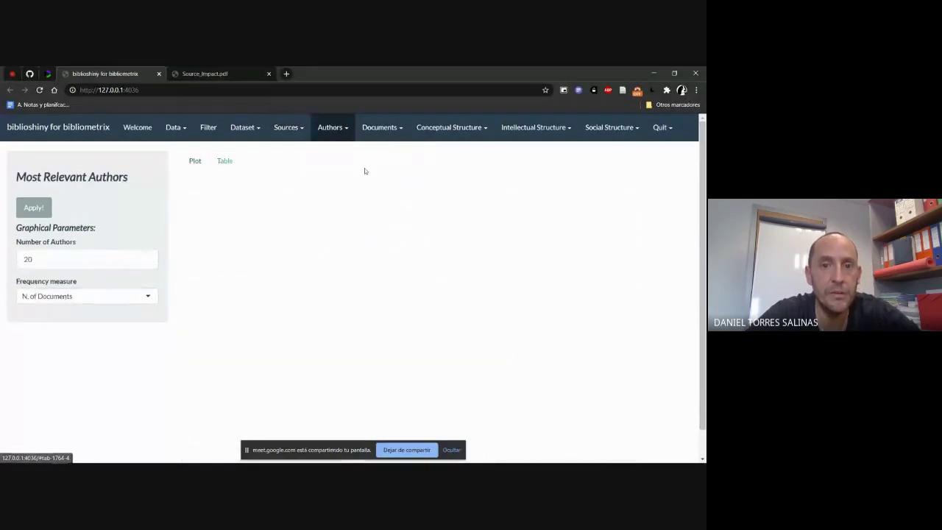
{"action": "left_click", "coordinate": [20, 213]}
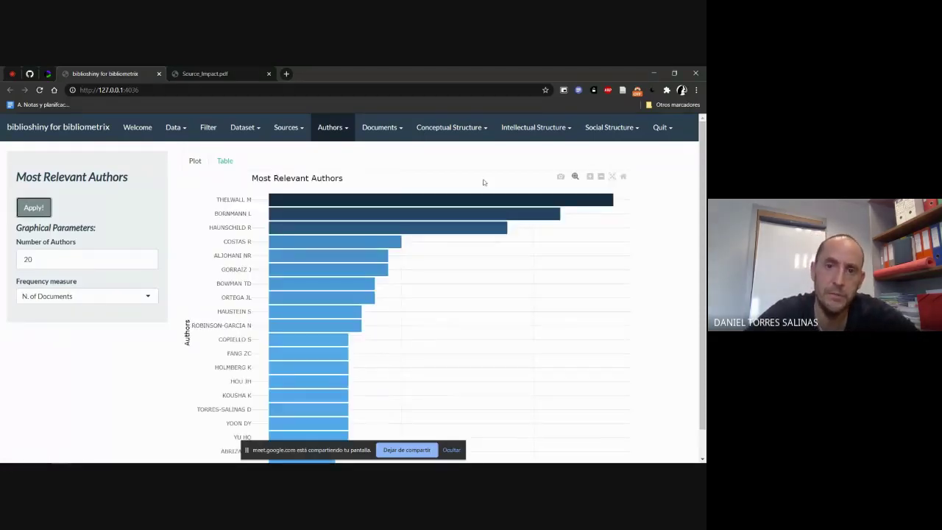
{"action": "scroll", "coordinate": [704, 190], "scroll_direction": "down", "scroll_amount": 1}
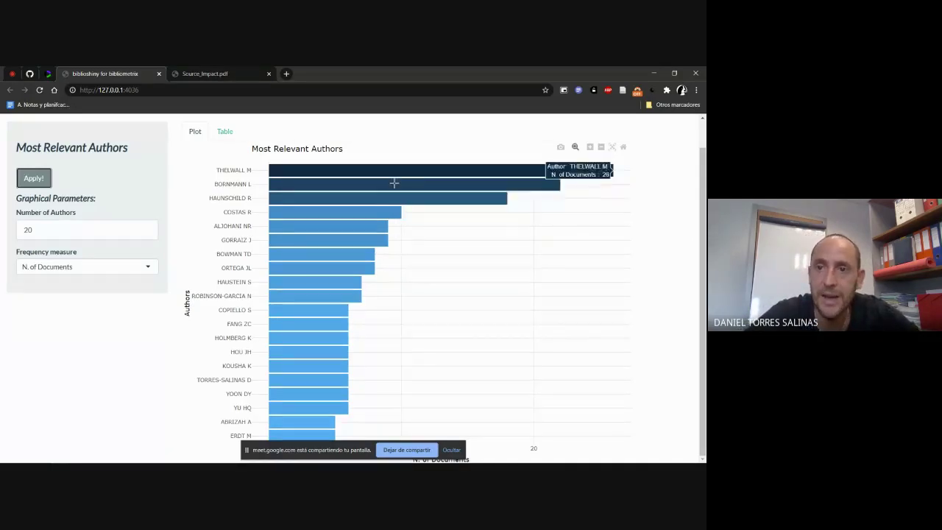
Step: Compare the table and plot views of Most Relevant Authors, finishing on the table
{"action": "left_click", "coordinate": [225, 131]}
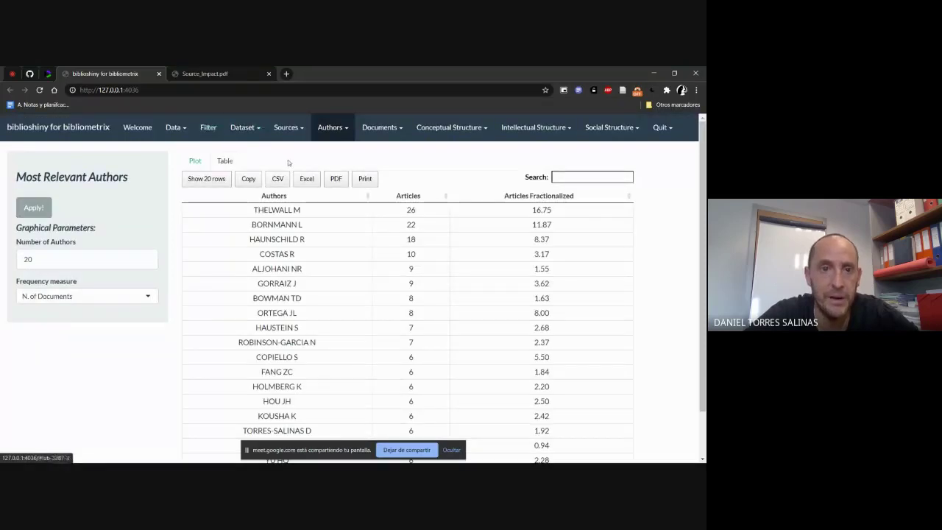
{"action": "left_click", "coordinate": [195, 161]}
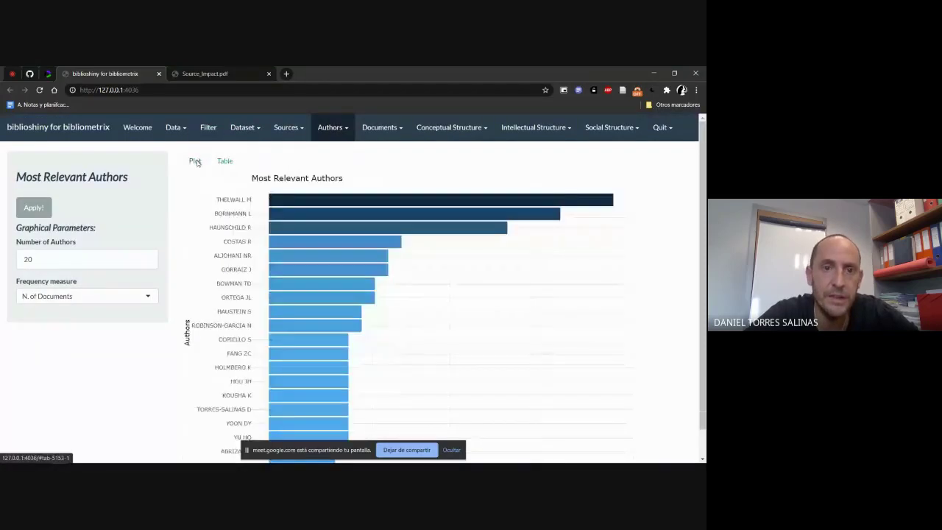
{"action": "left_click", "coordinate": [226, 161]}
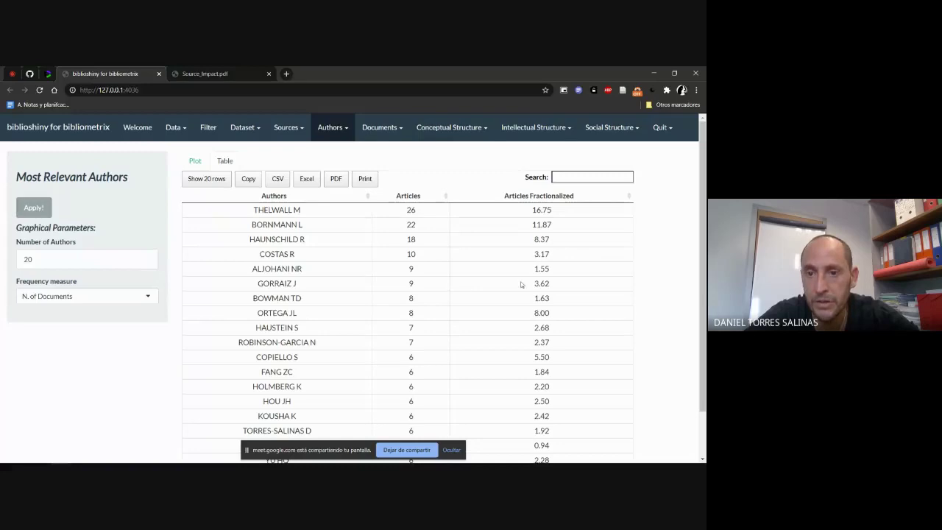
Step: Highlight the two authors with 9 articles to compare their fractionalized counts, and go back to the plot view
{"action": "left_click", "coordinate": [524, 284]}
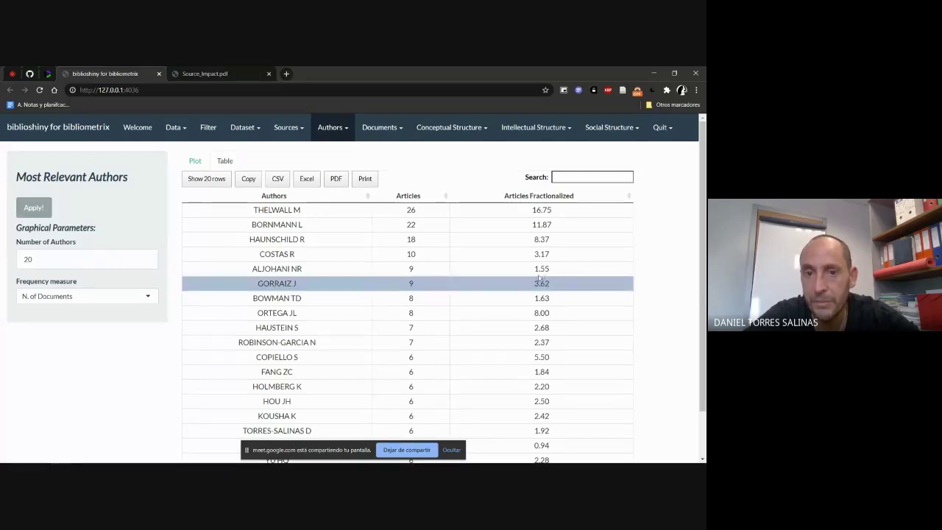
{"action": "left_click", "coordinate": [541, 269]}
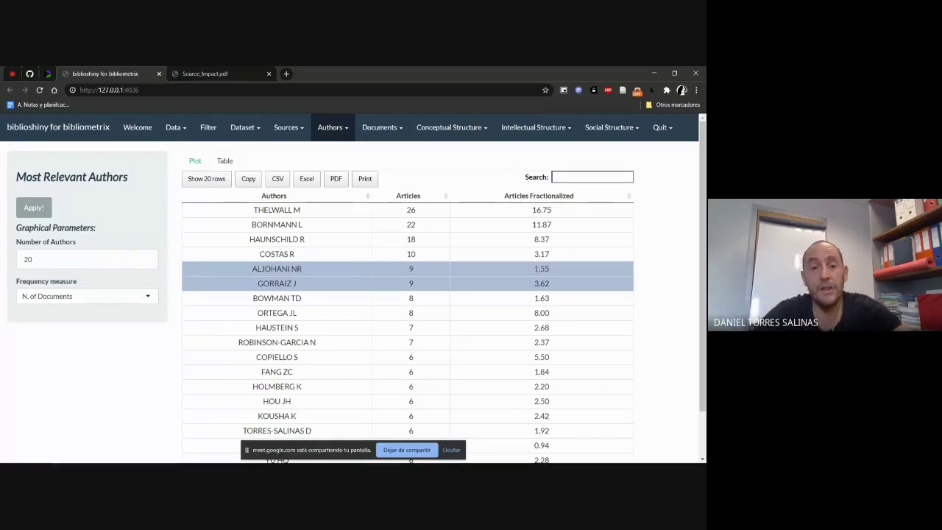
{"action": "left_click", "coordinate": [351, 274]}
{"action": "left_click", "coordinate": [350, 272]}
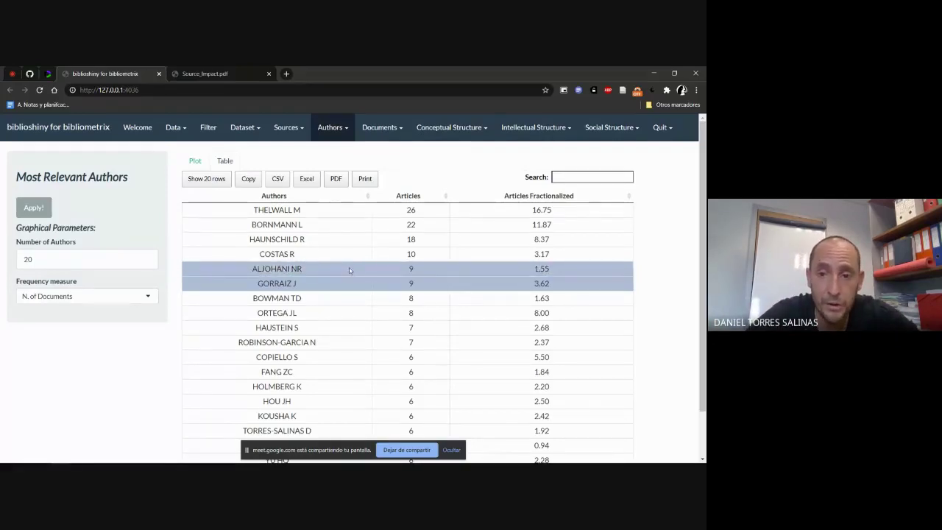
{"action": "left_click", "coordinate": [361, 286]}
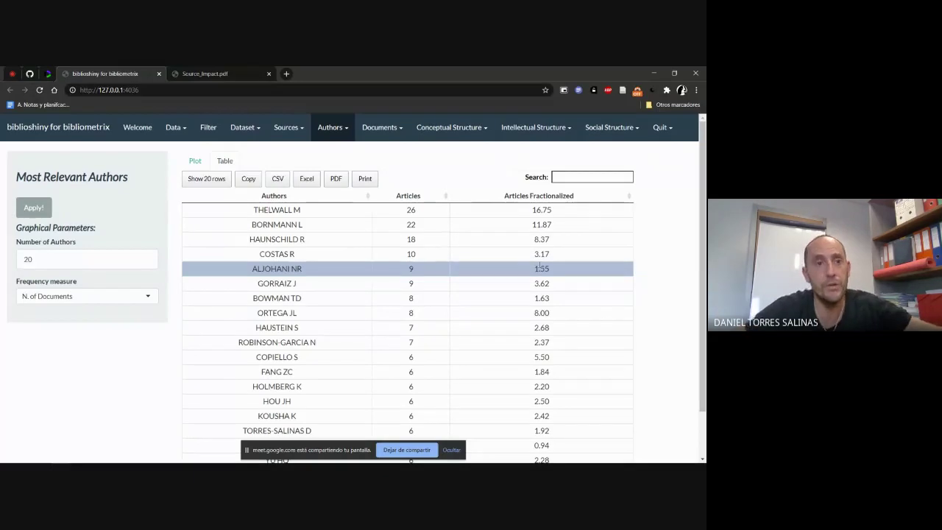
{"action": "left_click", "coordinate": [195, 161]}
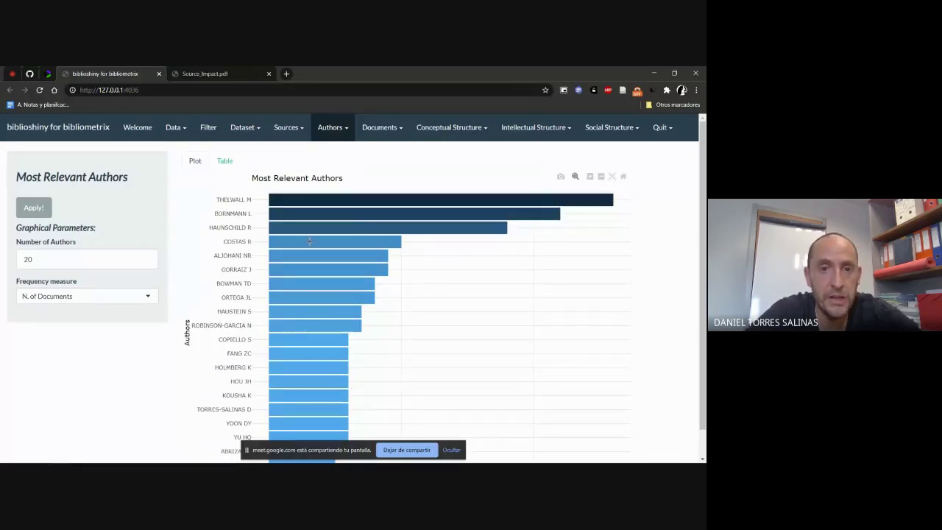
Step: Run the Most Local Cited Authors analysis for 20 authors and show its citations table
{"action": "left_click", "coordinate": [347, 128]}
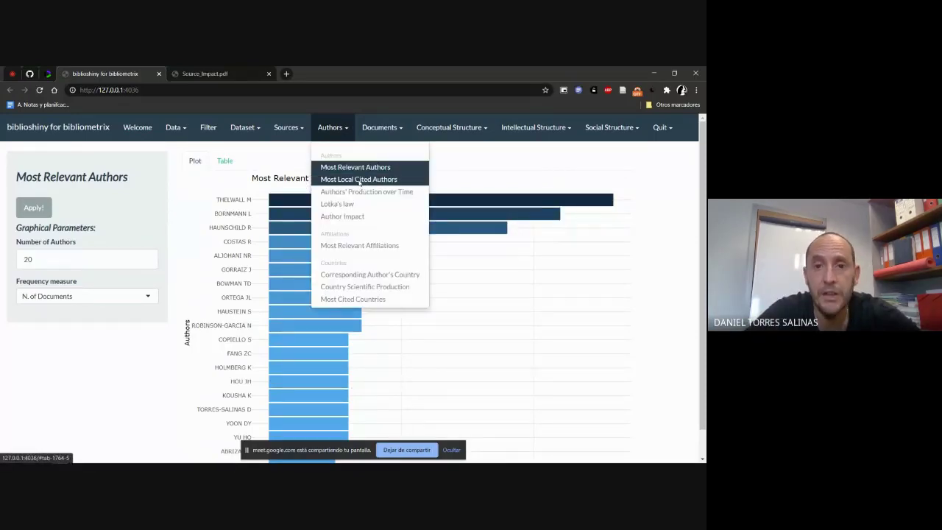
{"action": "left_click", "coordinate": [359, 180]}
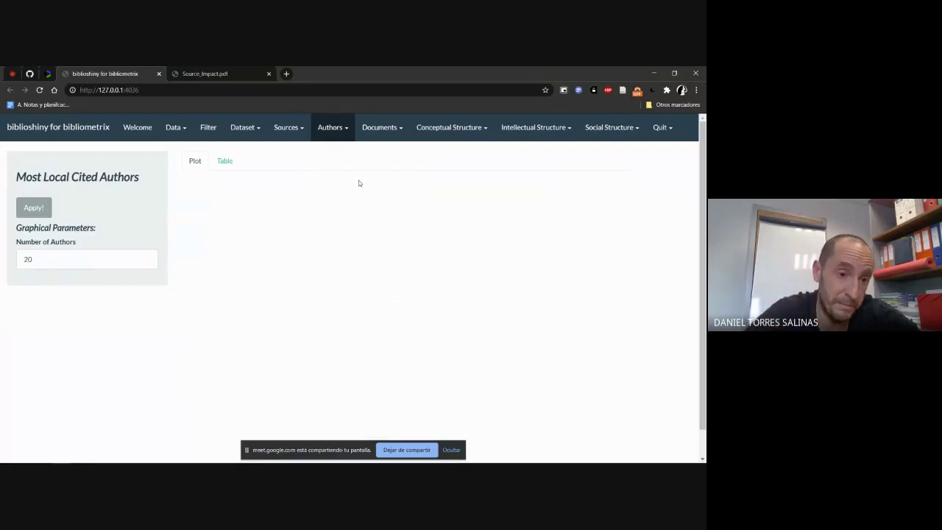
{"action": "left_click", "coordinate": [34, 206]}
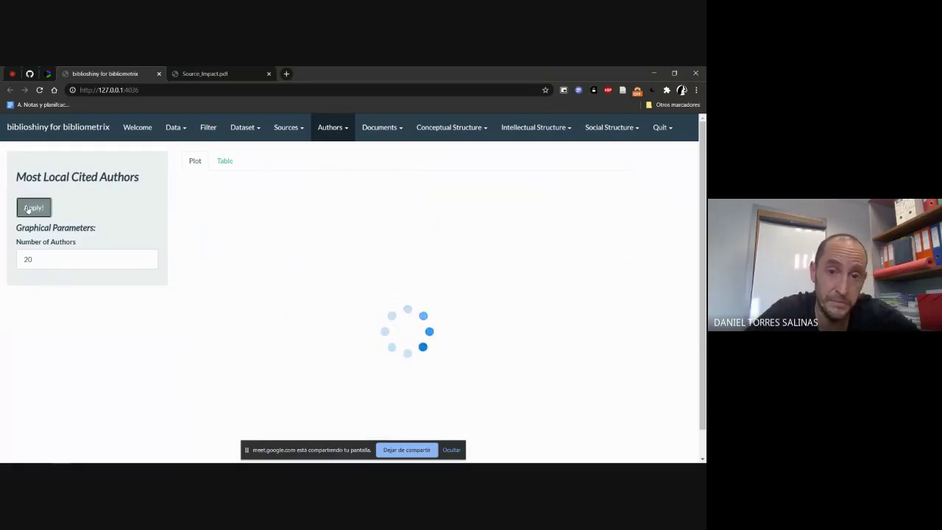
{"action": "left_click", "coordinate": [225, 161]}
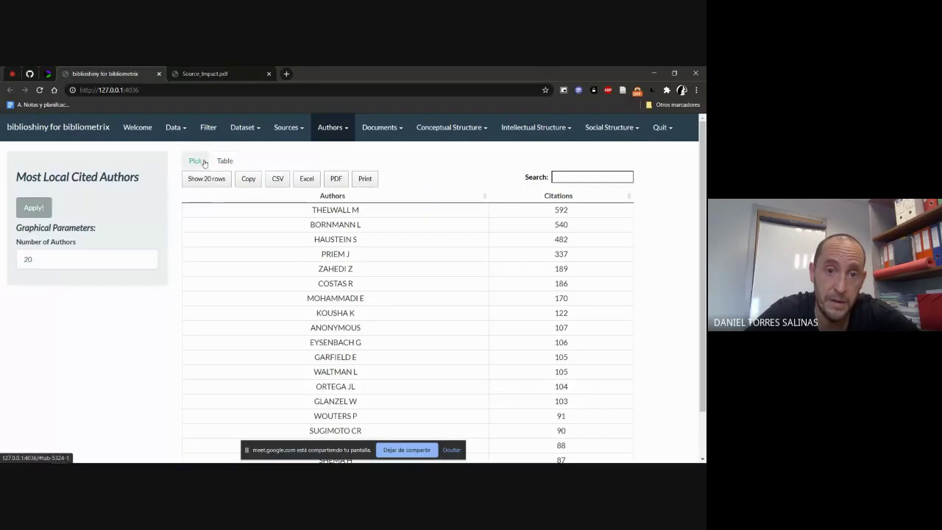
Step: Inspect the top bar in the Most Local Cited Authors plot and return to the citations table
{"action": "left_click", "coordinate": [195, 161]}
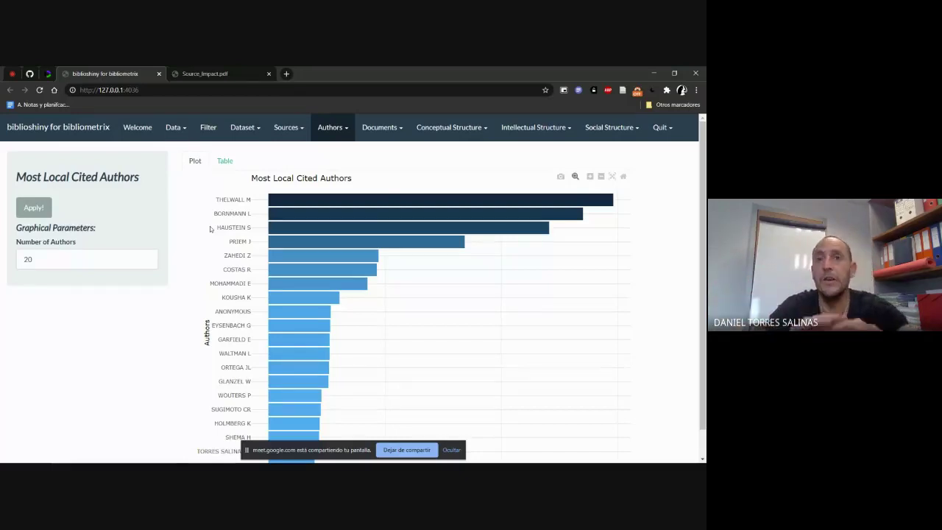
{"action": "mouse_move", "coordinate": [316, 206]}
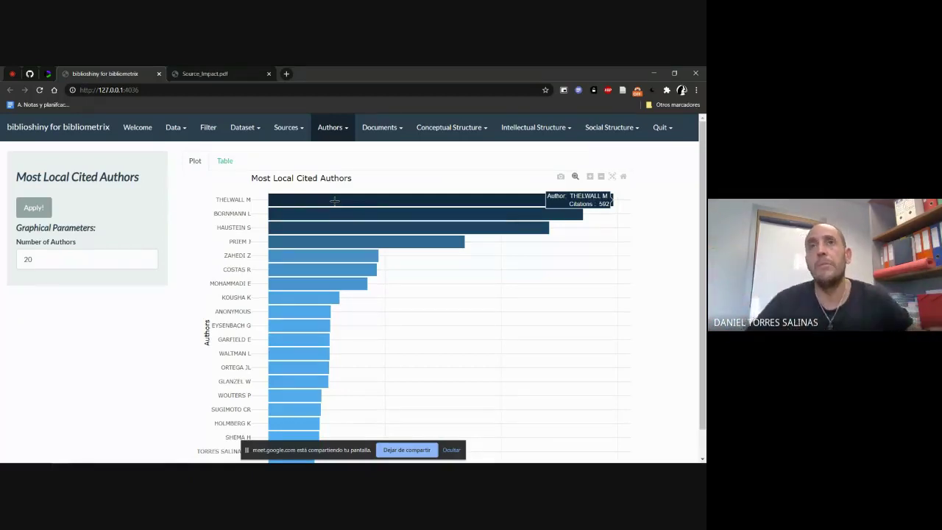
{"action": "left_click", "coordinate": [227, 161]}
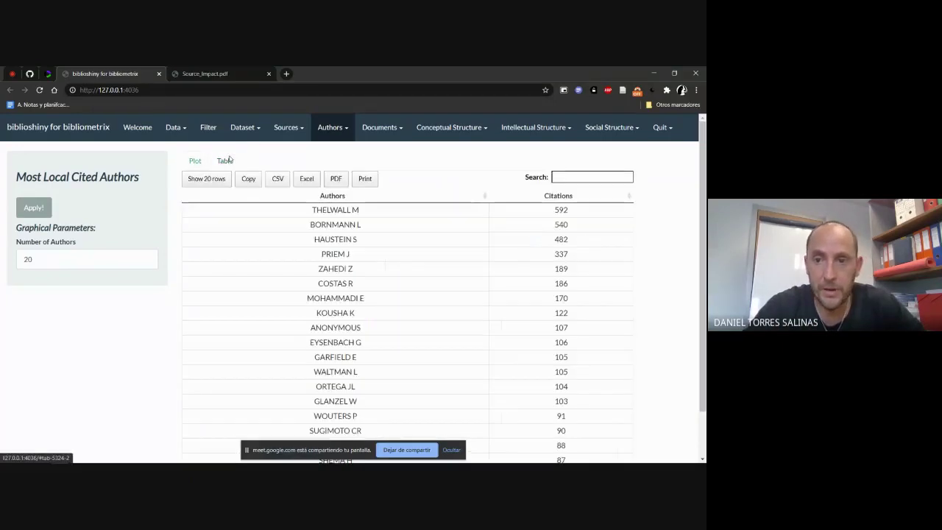
Step: Show the Author Impact table and highlight the total citations value of SCIENTOMETRICS
{"action": "left_click", "coordinate": [338, 129]}
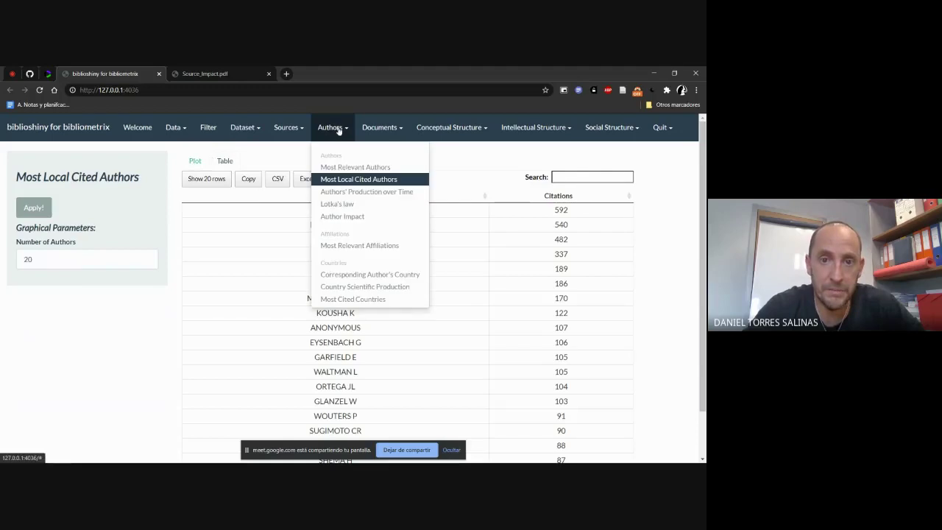
{"action": "left_click", "coordinate": [366, 218]}
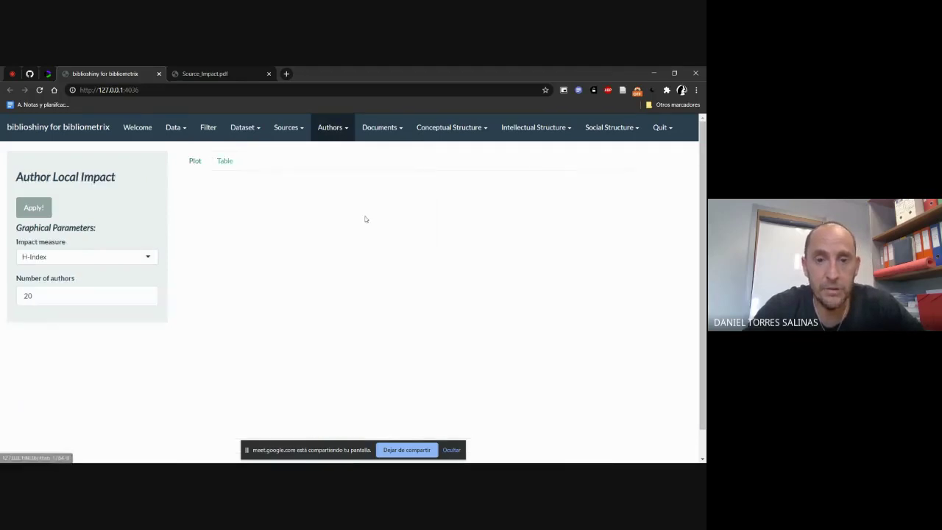
{"action": "left_click", "coordinate": [227, 161]}
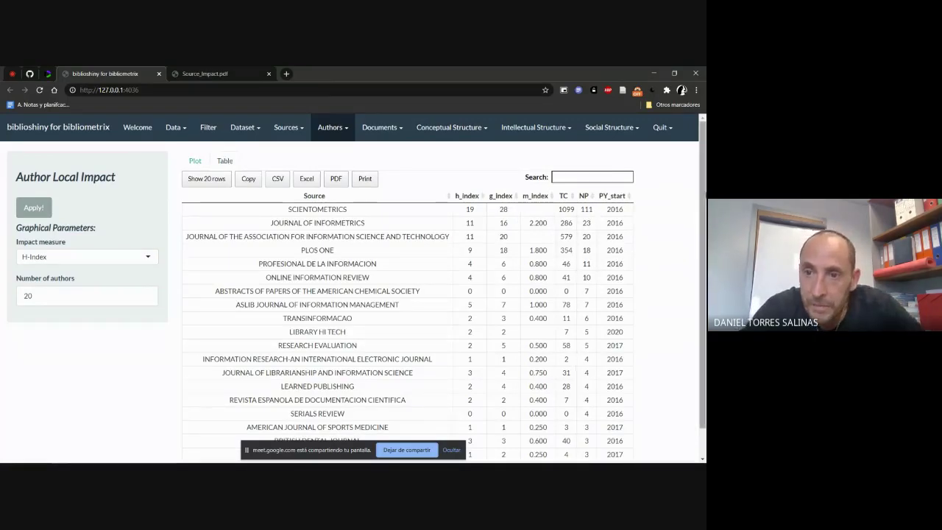
{"action": "scroll", "coordinate": [691, 214], "scroll_direction": "down", "scroll_amount": 1}
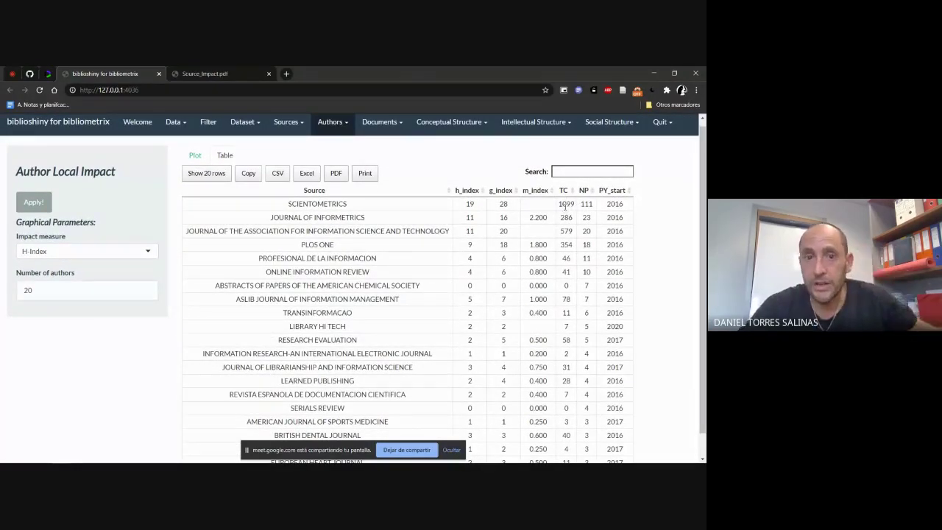
{"action": "double_click", "coordinate": [566, 203]}
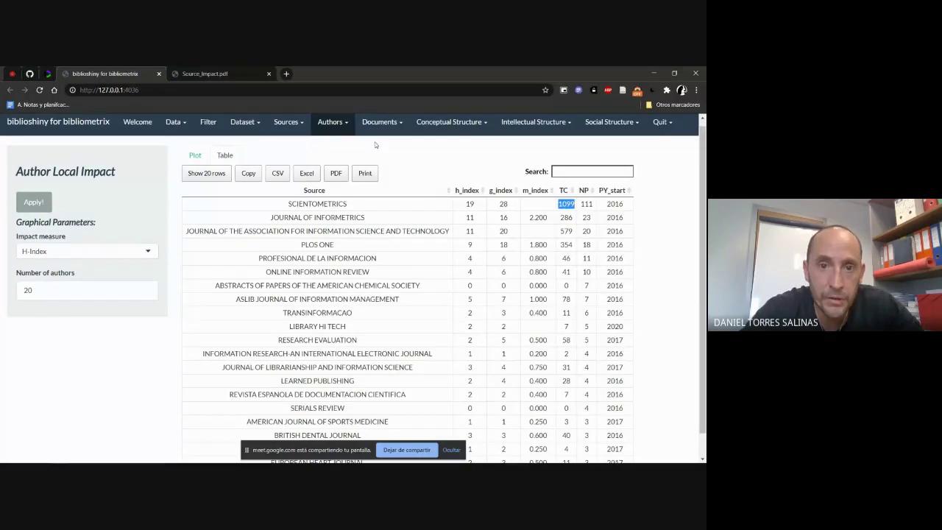
Step: Try to regenerate the Author Impact results with the H-Index measure and 20 authors
{"action": "left_click", "coordinate": [350, 131]}
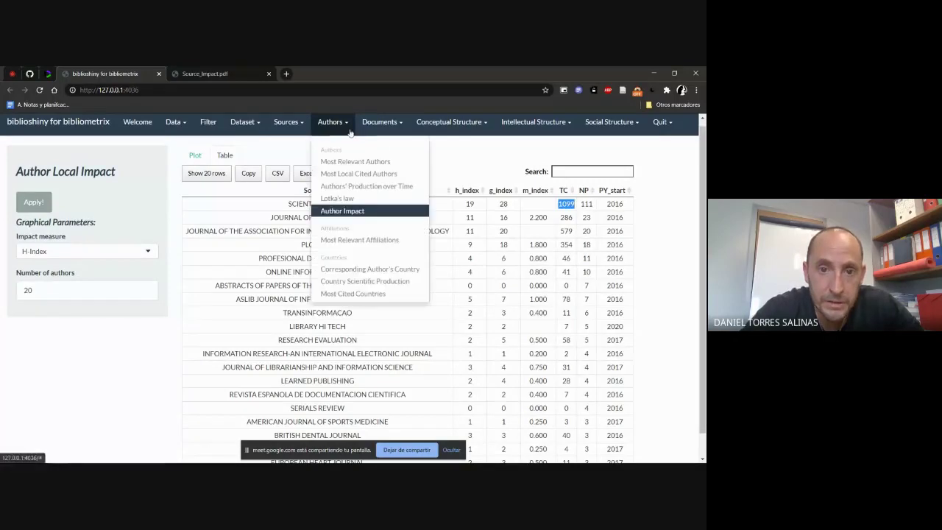
{"action": "left_click", "coordinate": [346, 214]}
{"action": "left_click", "coordinate": [35, 203]}
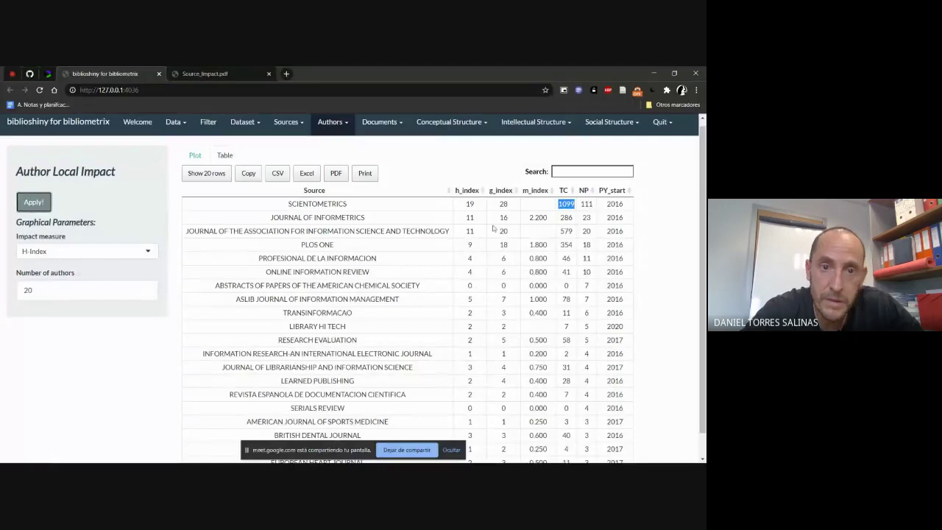
{"action": "scroll", "coordinate": [442, 191], "scroll_direction": "down", "scroll_amount": 1}
{"action": "scroll", "coordinate": [383, 162], "scroll_direction": "up", "scroll_amount": 1}
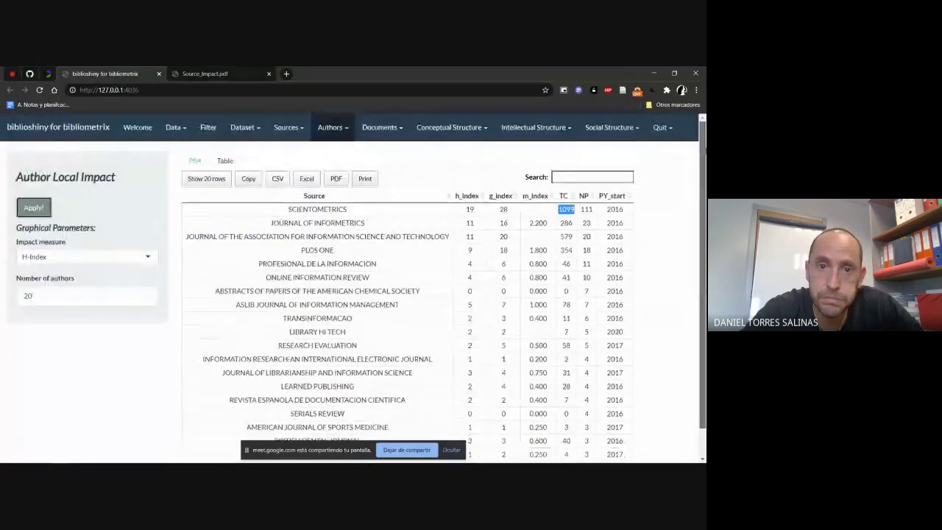
Step: Reopen Author Impact, retry the analysis and set the impact measure to G-Index
{"action": "left_click", "coordinate": [335, 129]}
{"action": "left_click", "coordinate": [346, 214]}
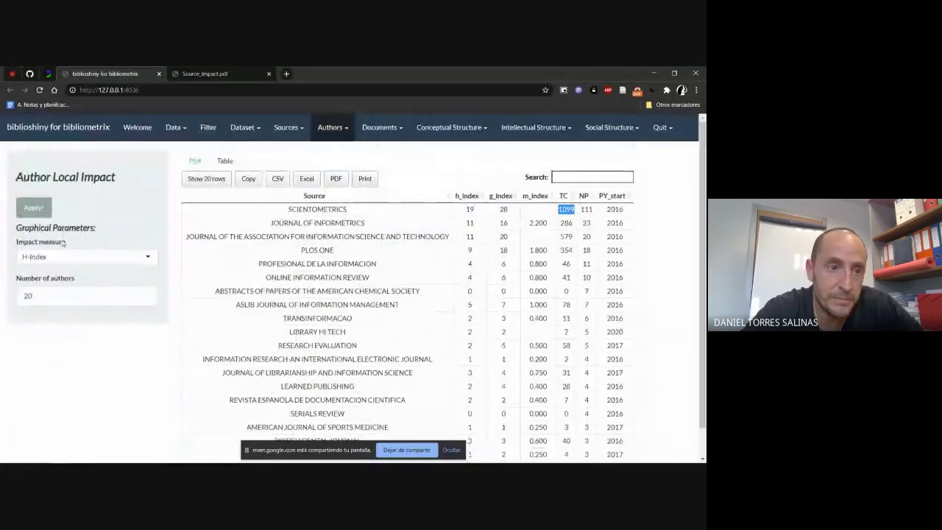
{"action": "left_click", "coordinate": [28, 209]}
{"action": "left_click", "coordinate": [118, 263]}
{"action": "left_click", "coordinate": [51, 283]}
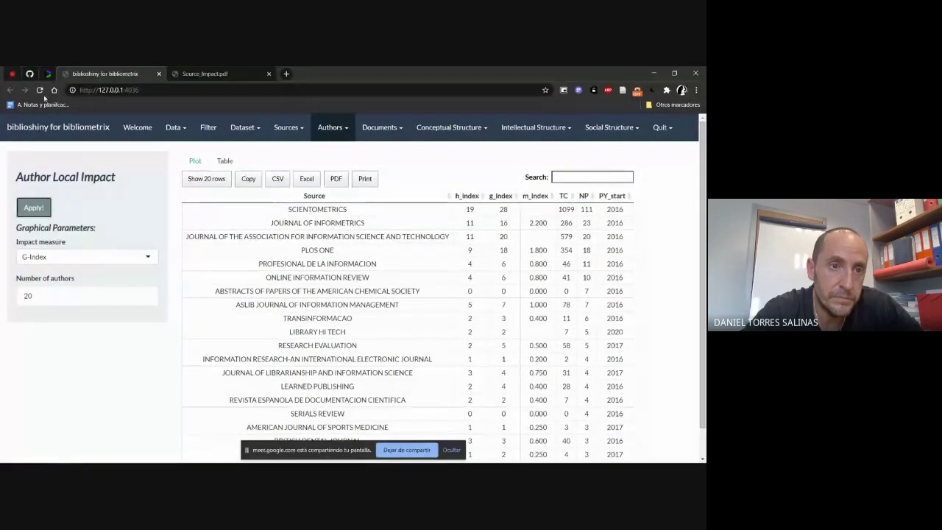
Step: Check the Most Local Cited Authors table, and try Author Impact again with G-Index for 20 authors
{"action": "left_click", "coordinate": [330, 127]}
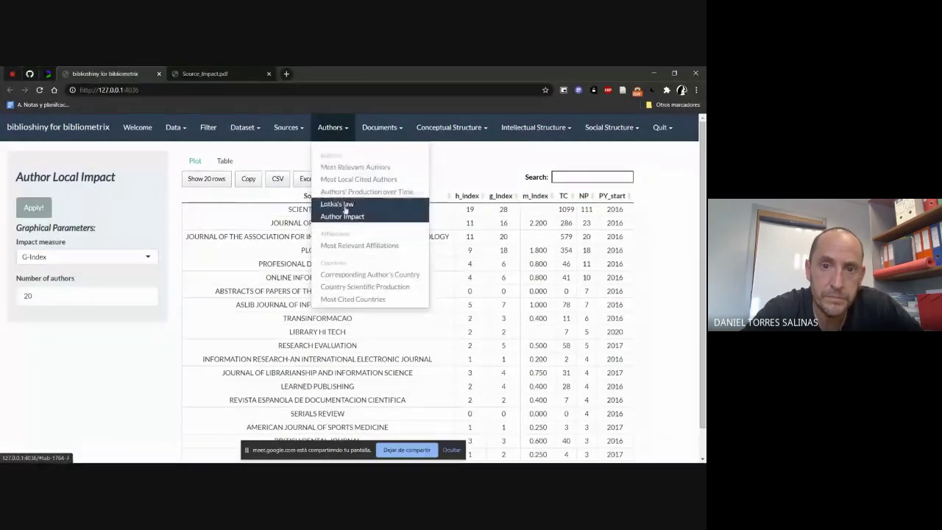
{"action": "left_click", "coordinate": [347, 179]}
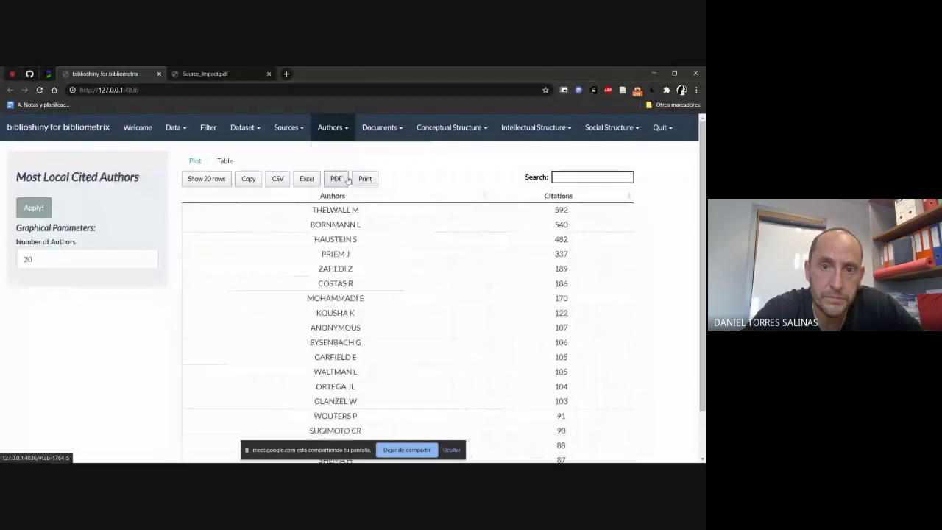
{"action": "left_click", "coordinate": [332, 128]}
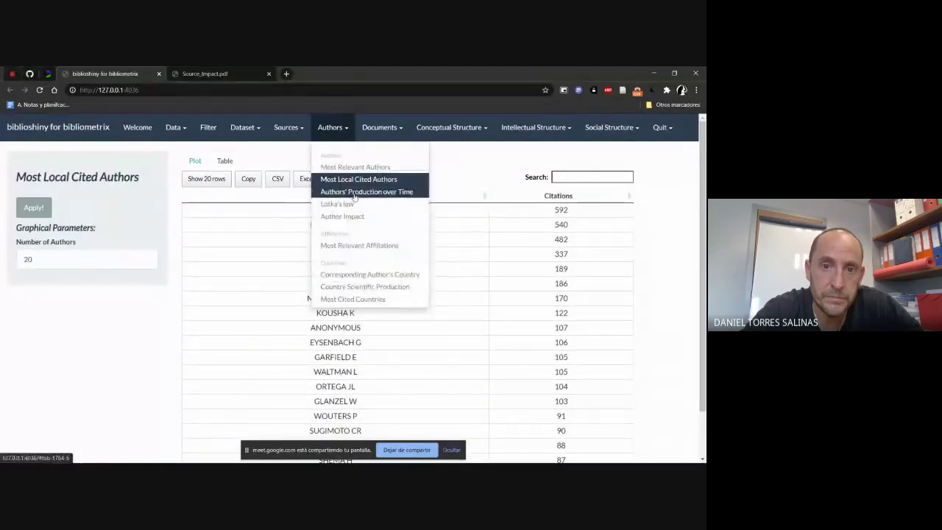
{"action": "left_click", "coordinate": [346, 217]}
{"action": "left_click", "coordinate": [35, 207]}
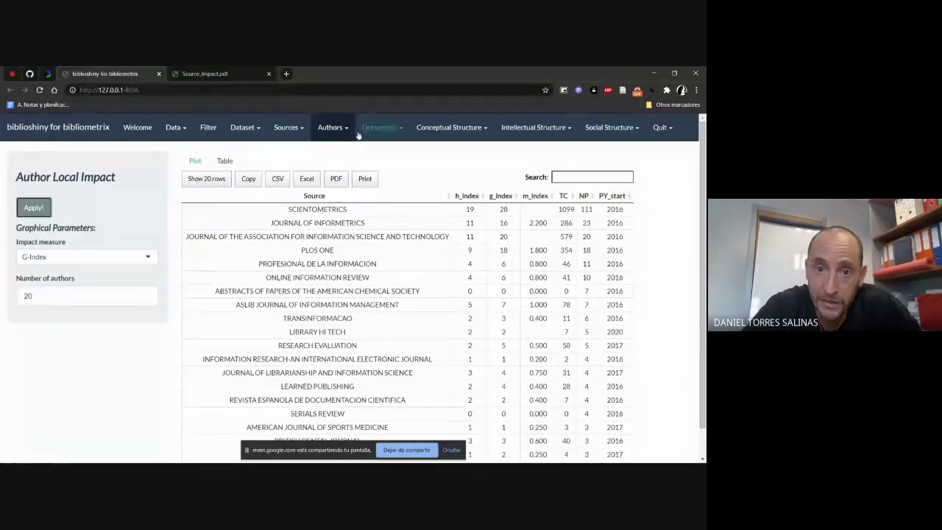
Step: Review the Most Relevant Authors table and the Most Local Cited Authors table again
{"action": "left_click", "coordinate": [331, 128]}
{"action": "left_click", "coordinate": [356, 167]}
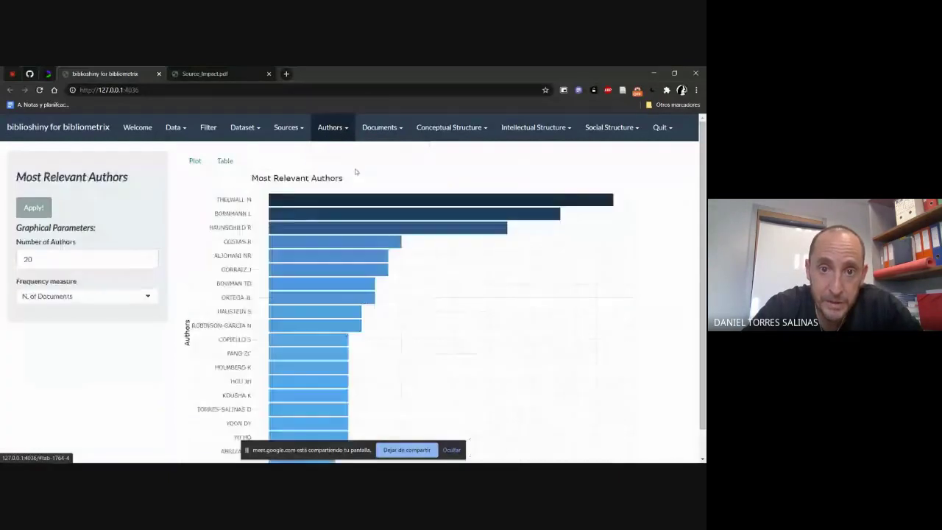
{"action": "left_click", "coordinate": [225, 160]}
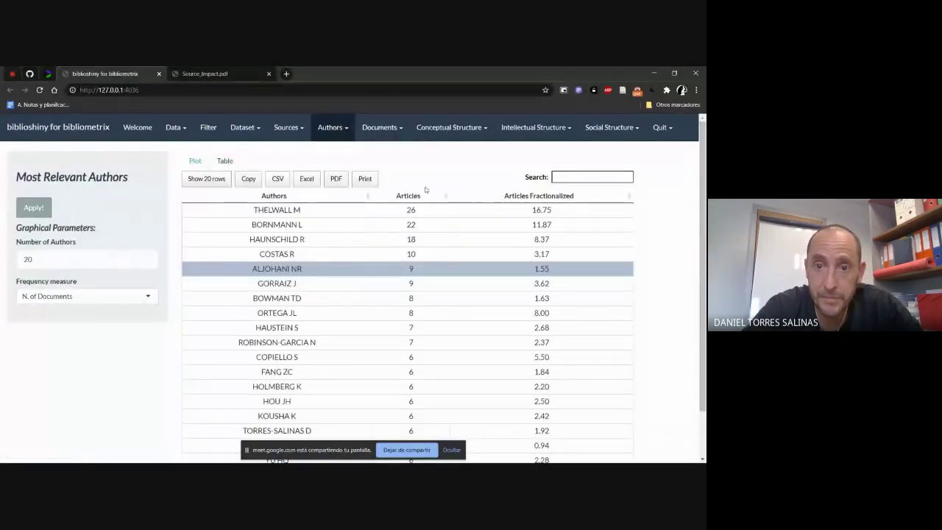
{"action": "left_click", "coordinate": [331, 127]}
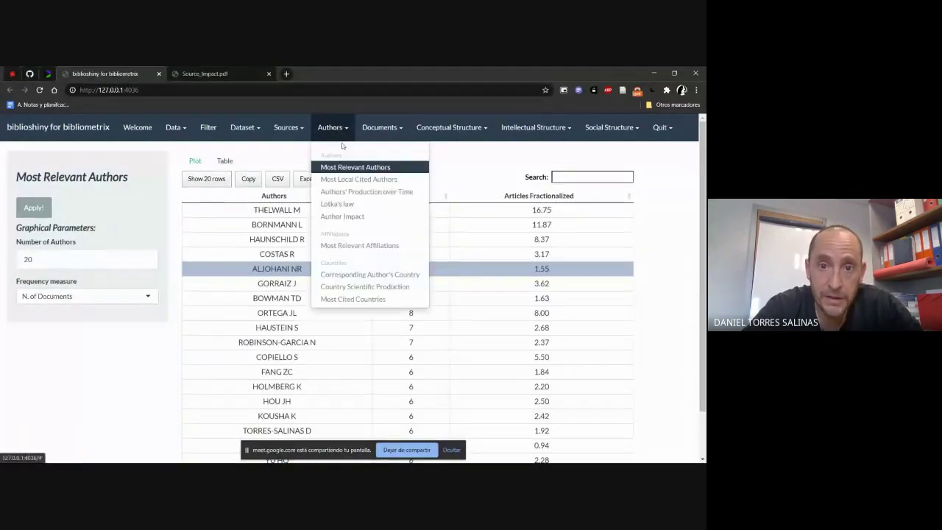
{"action": "left_click", "coordinate": [358, 179]}
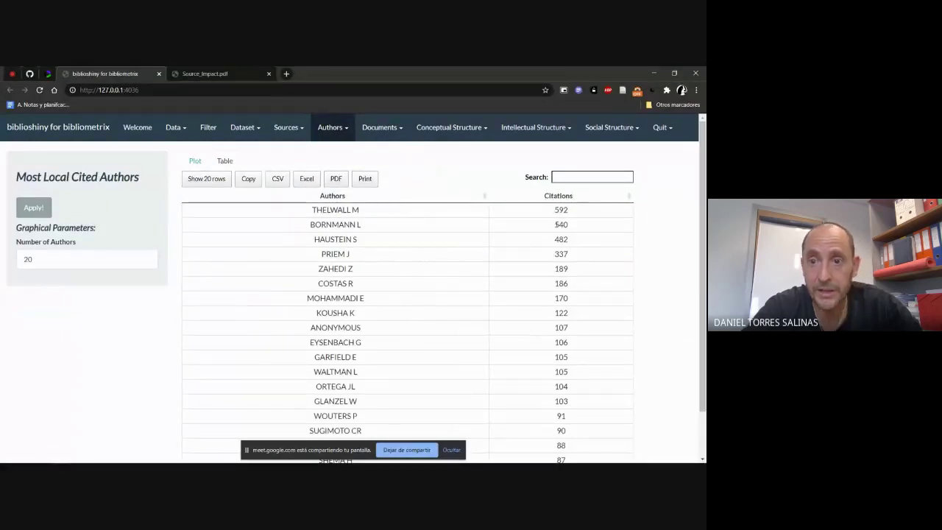
Step: Try to run Authors' Production over Time for 20 authors, and check the production-per-year table before returning to the plot
{"action": "left_click", "coordinate": [348, 129]}
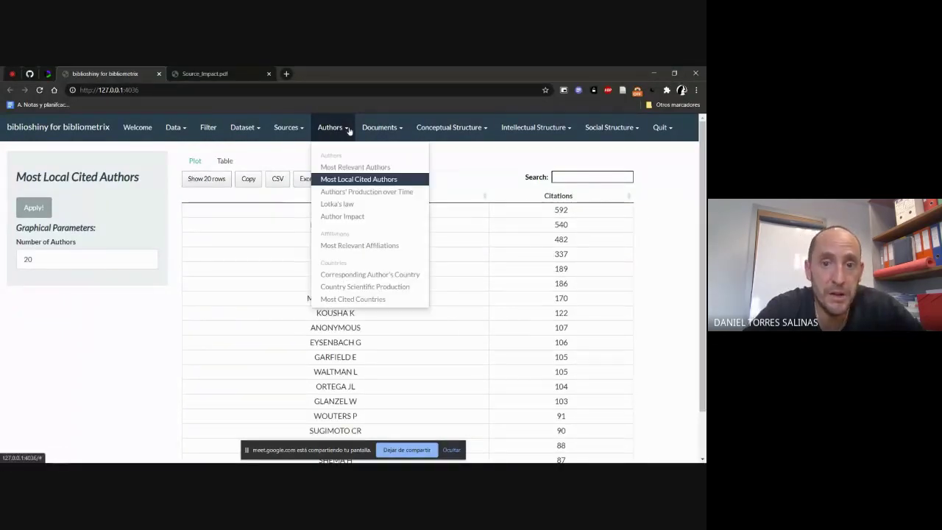
{"action": "left_click", "coordinate": [376, 193]}
{"action": "left_click", "coordinate": [34, 222]}
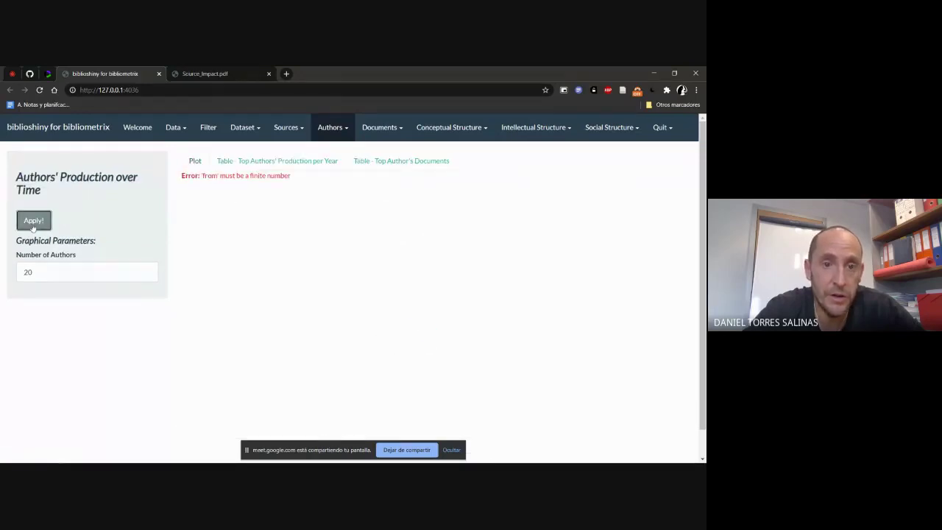
{"action": "left_click", "coordinate": [133, 272]}
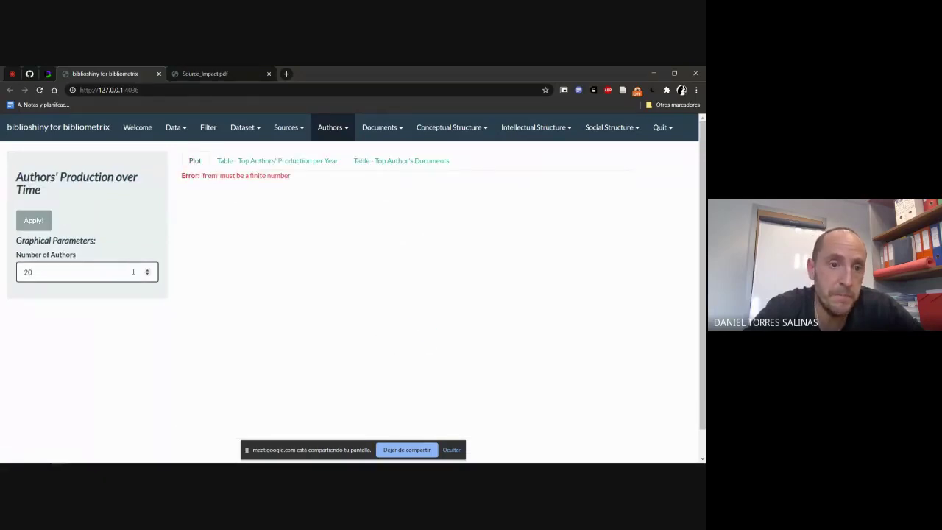
{"action": "left_click", "coordinate": [256, 165]}
{"action": "left_click", "coordinate": [190, 163]}
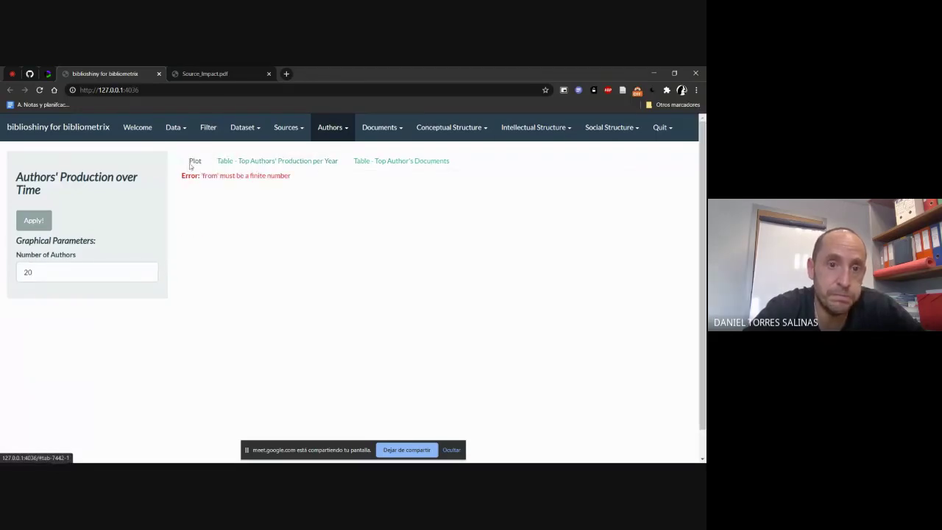
Step: Set the number of authors to 10 and retry the Authors' Production over Time analysis
{"action": "left_click", "coordinate": [57, 271]}
{"action": "key", "text": "BackSpace"}
{"action": "key", "text": "BackSpace"}
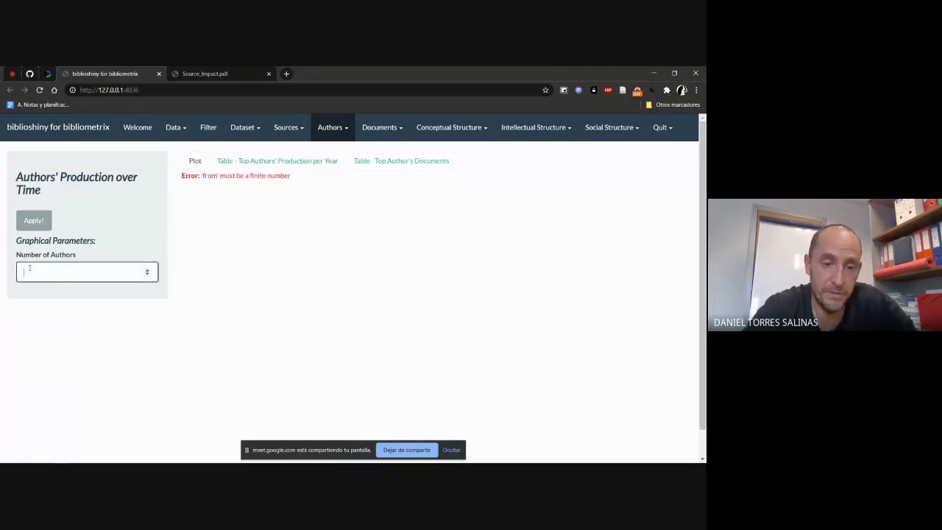
{"action": "type", "text": "5"}
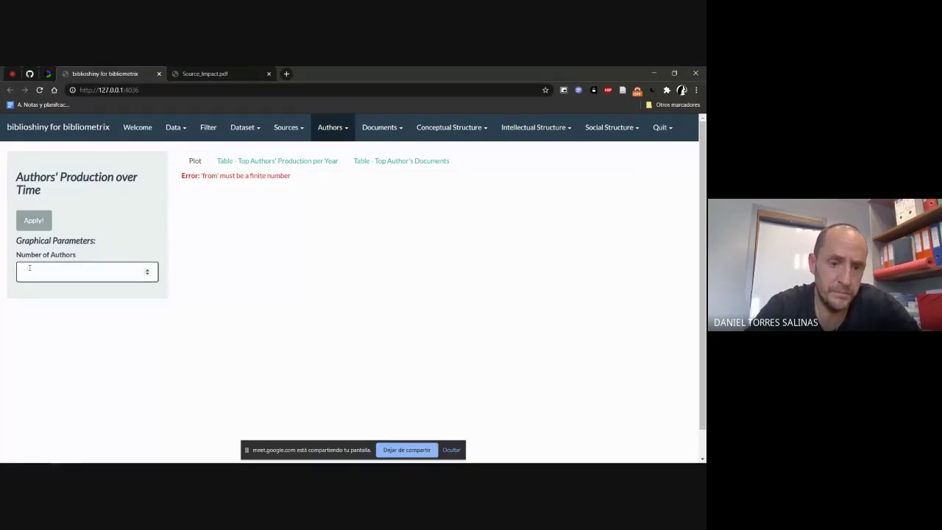
{"action": "type", "text": "10"}
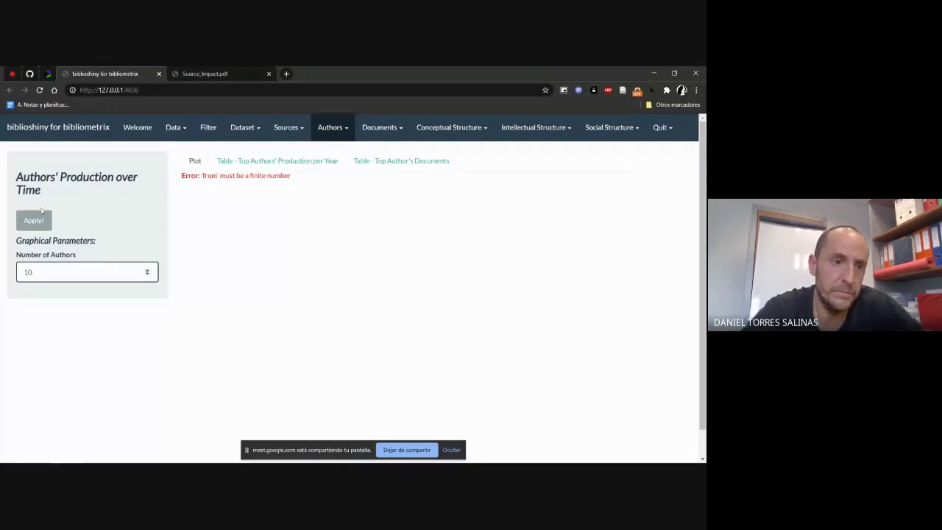
{"action": "left_click", "coordinate": [33, 223]}
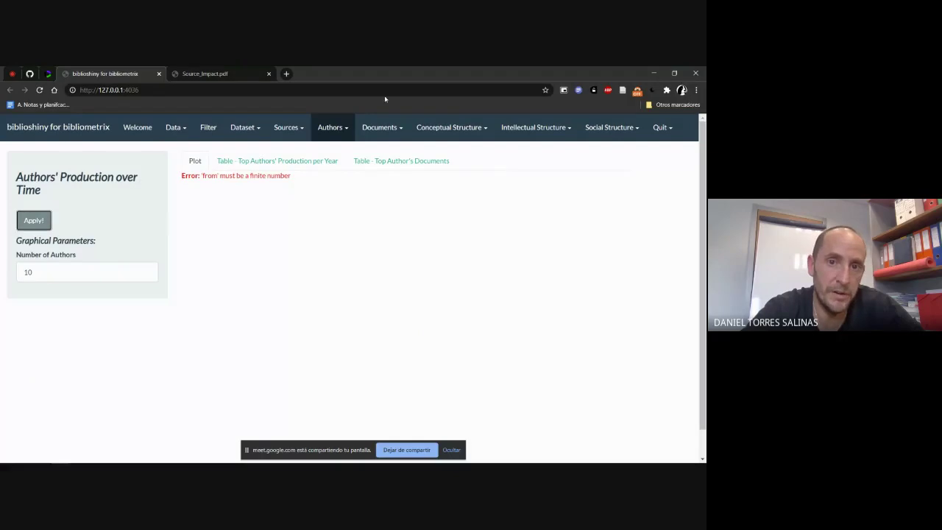
Step: View the Lotka's law plot, and retry Authors' Production over Time with 10 and 14 authors
{"action": "left_click", "coordinate": [341, 137]}
{"action": "left_click", "coordinate": [335, 207]}
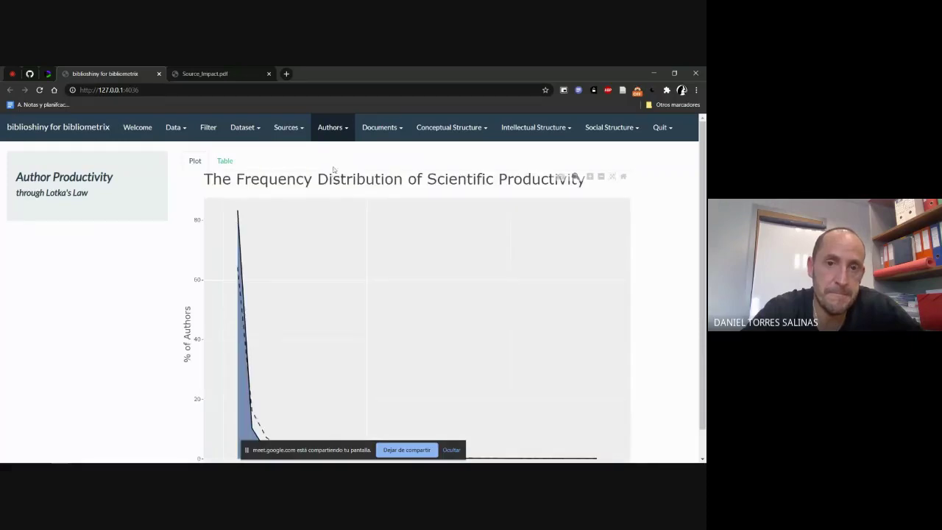
{"action": "left_click", "coordinate": [337, 138]}
{"action": "left_click", "coordinate": [340, 194]}
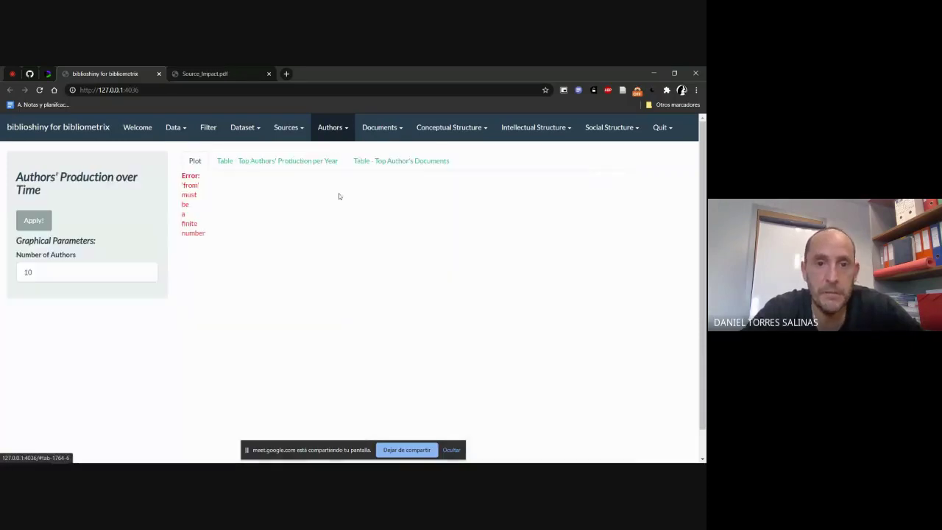
{"action": "left_click", "coordinate": [33, 221]}
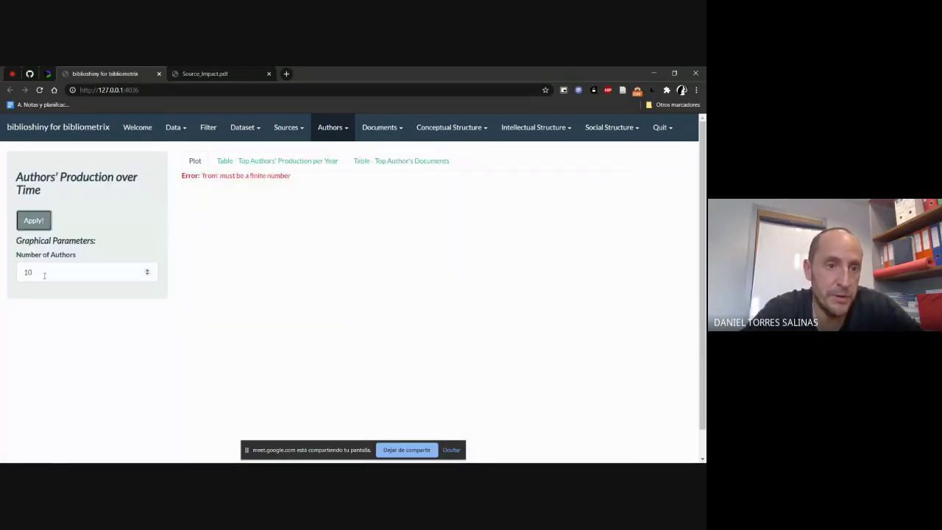
{"action": "left_click", "coordinate": [147, 270]}
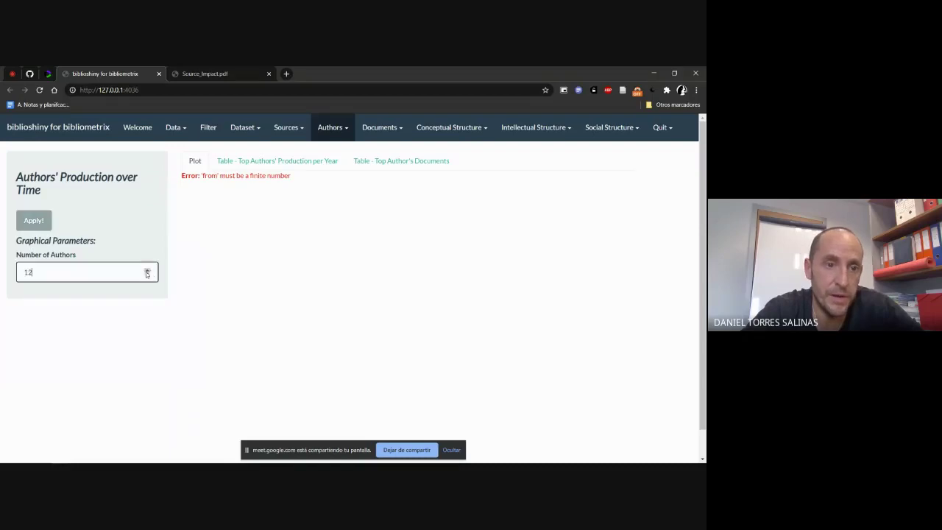
{"action": "left_click", "coordinate": [29, 222]}
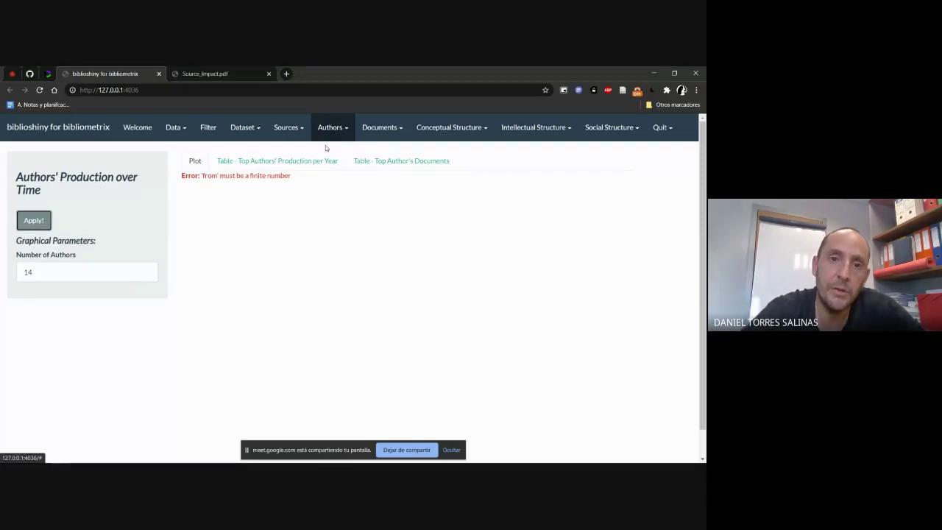
Step: Go back to Author Impact and try its G-Index analysis once more for 20 authors
{"action": "left_click", "coordinate": [351, 134]}
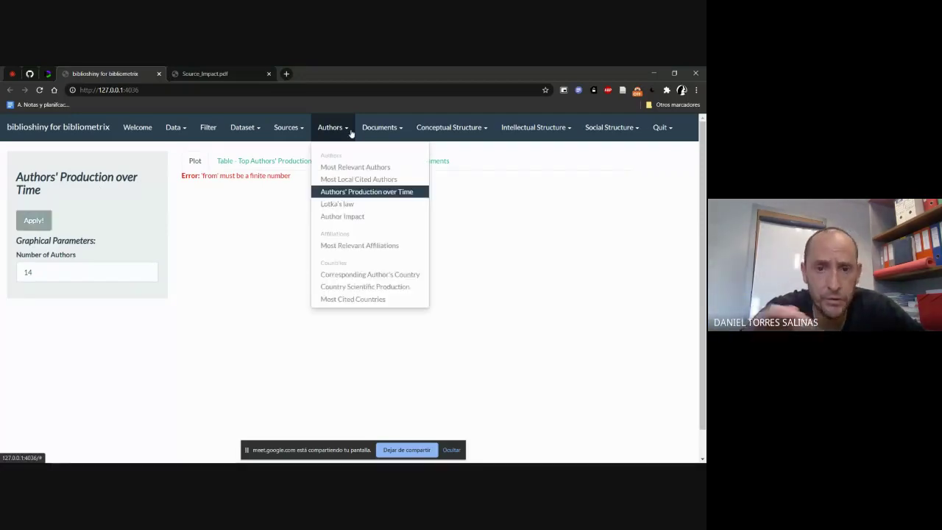
{"action": "left_click", "coordinate": [352, 216]}
{"action": "left_click", "coordinate": [40, 209]}
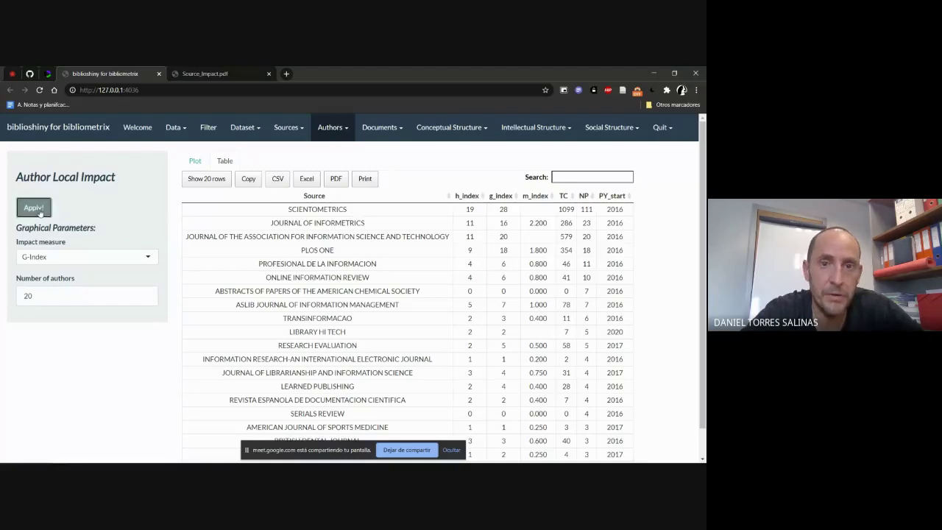
Step: Check the Source_Impact.pdf report, close it and reload Biblioshiny
{"action": "left_click", "coordinate": [159, 74]}
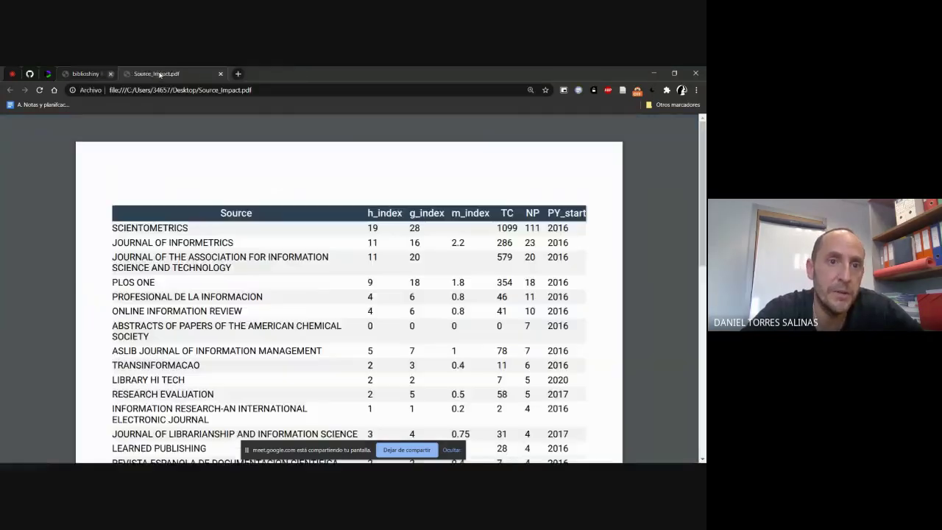
{"action": "left_click", "coordinate": [156, 74]}
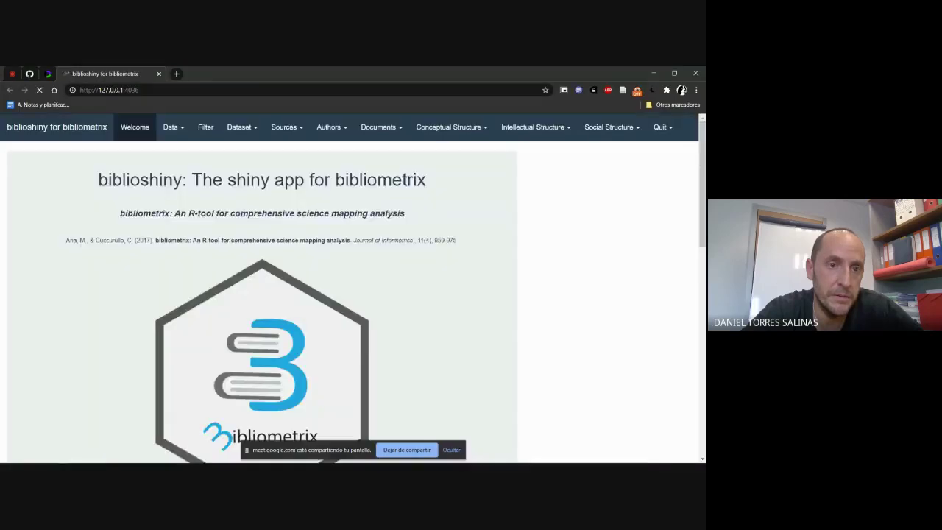
Step: Import the raw Web of Science plain-text file altmetrics.txt and start its conversion
{"action": "left_click", "coordinate": [177, 129]}
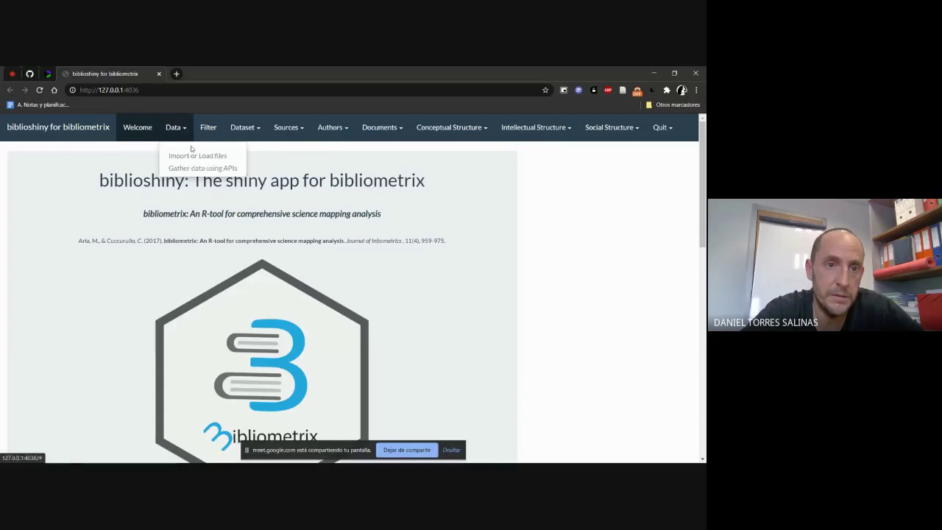
{"action": "left_click", "coordinate": [196, 161]}
{"action": "left_click", "coordinate": [103, 217]}
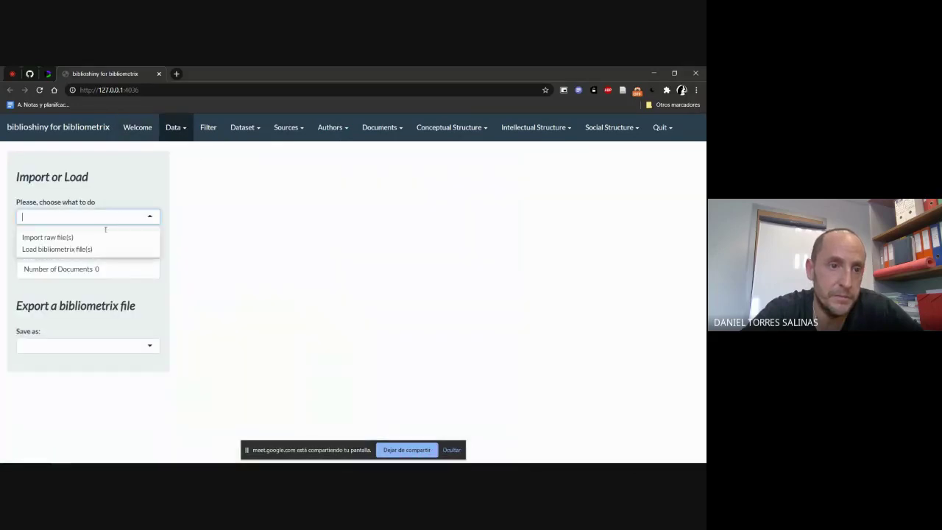
{"action": "left_click", "coordinate": [79, 237]}
{"action": "left_click", "coordinate": [30, 340]}
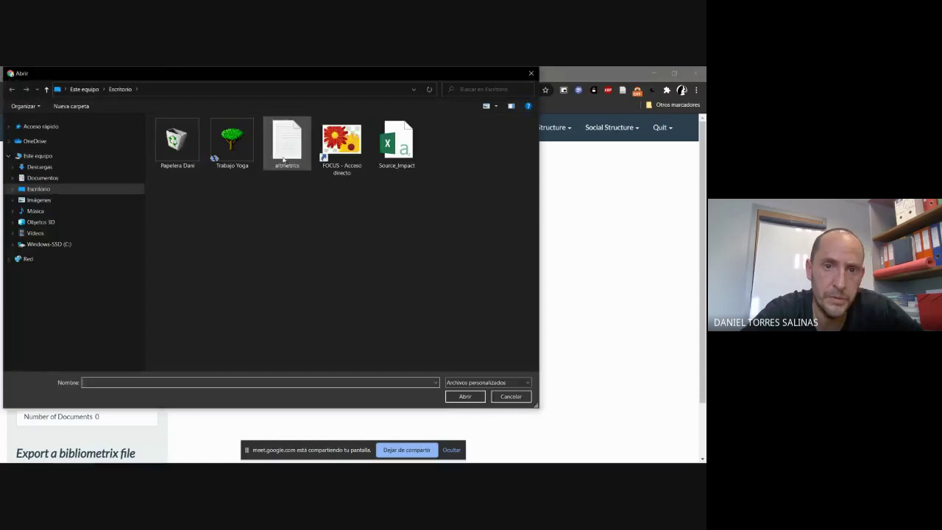
{"action": "double_click", "coordinate": [286, 144]}
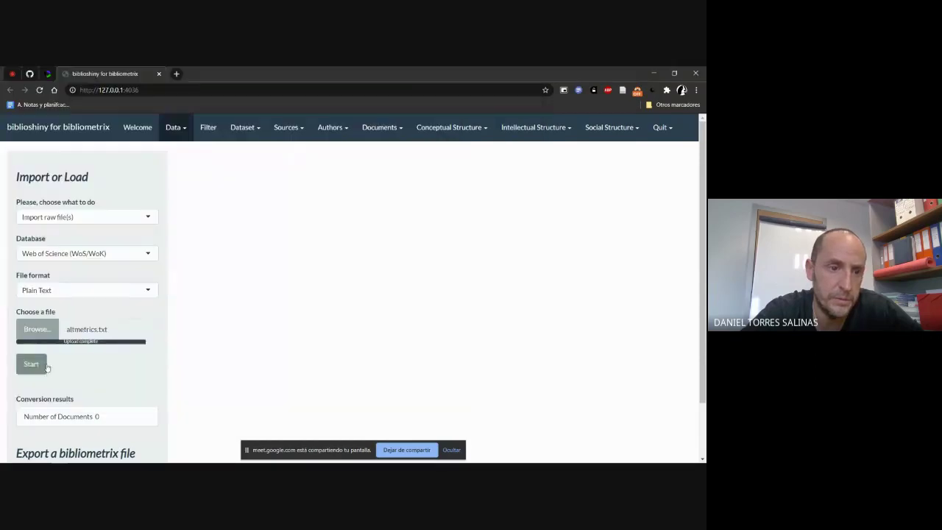
{"action": "left_click", "coordinate": [33, 364]}
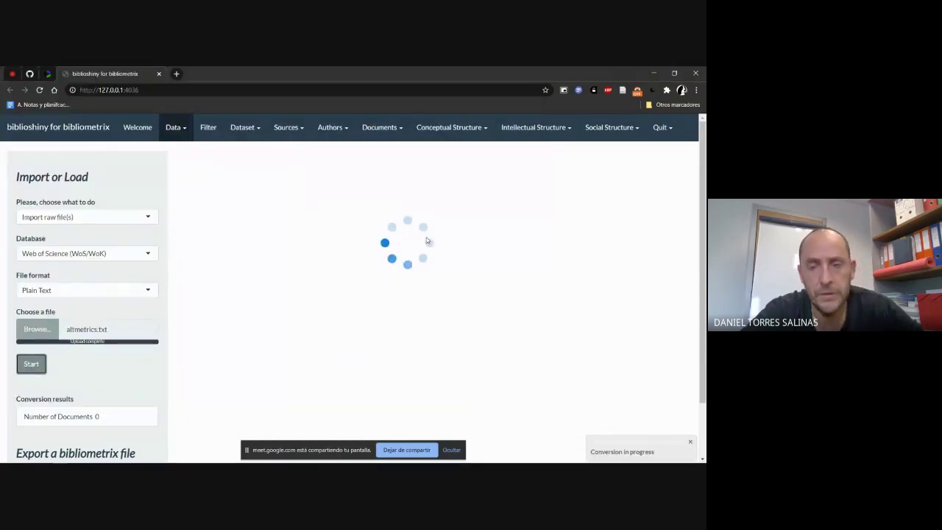
Step: Run the Author Impact analysis with the H-Index measure for 20 authors
{"action": "left_click", "coordinate": [332, 127]}
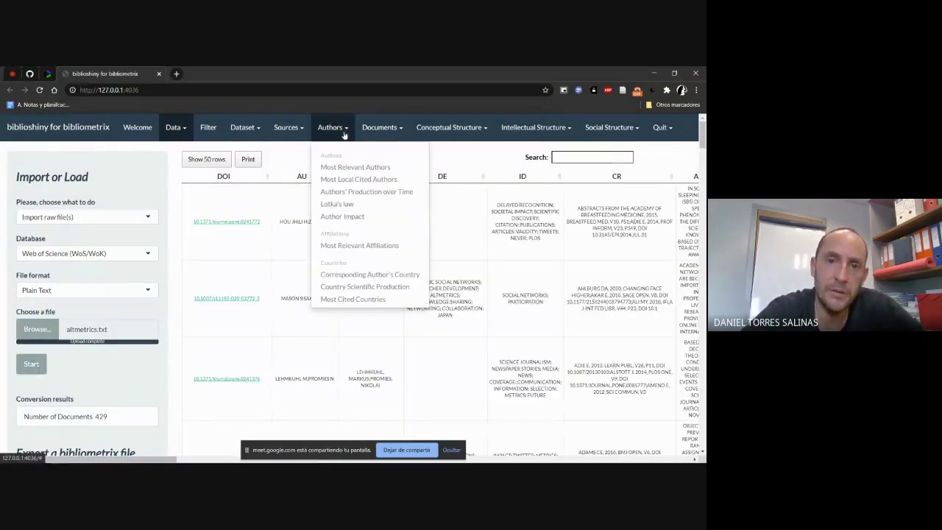
{"action": "left_click", "coordinate": [353, 218]}
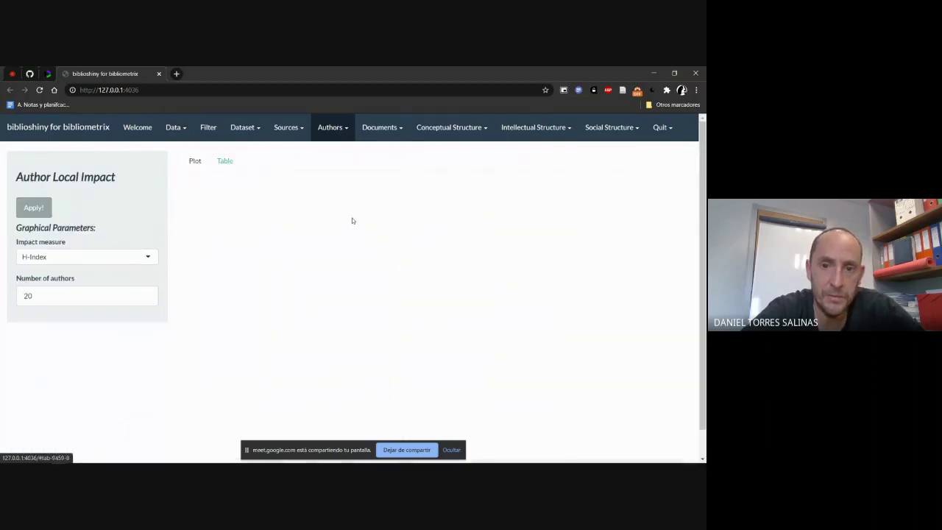
{"action": "left_click", "coordinate": [34, 209]}
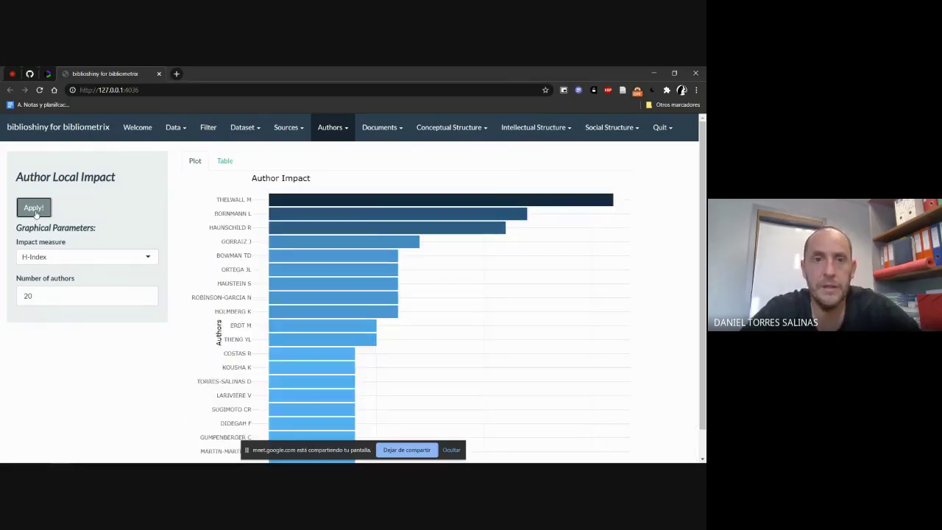
Step: Show the Author Impact results as a table and look through its indices, citations and publication counts
{"action": "left_click", "coordinate": [227, 161]}
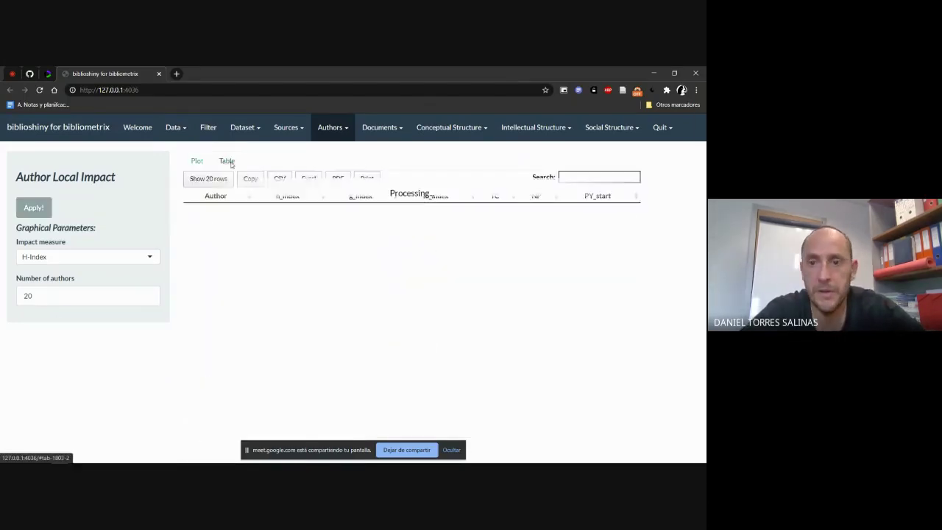
{"action": "scroll", "coordinate": [230, 163], "scroll_direction": "down", "scroll_amount": 1}
{"action": "scroll", "coordinate": [354, 294], "scroll_direction": "up", "scroll_amount": 1}
{"action": "scroll", "coordinate": [354, 294], "scroll_direction": "down", "scroll_amount": 1}
{"action": "scroll", "coordinate": [353, 294], "scroll_direction": "up", "scroll_amount": 1}
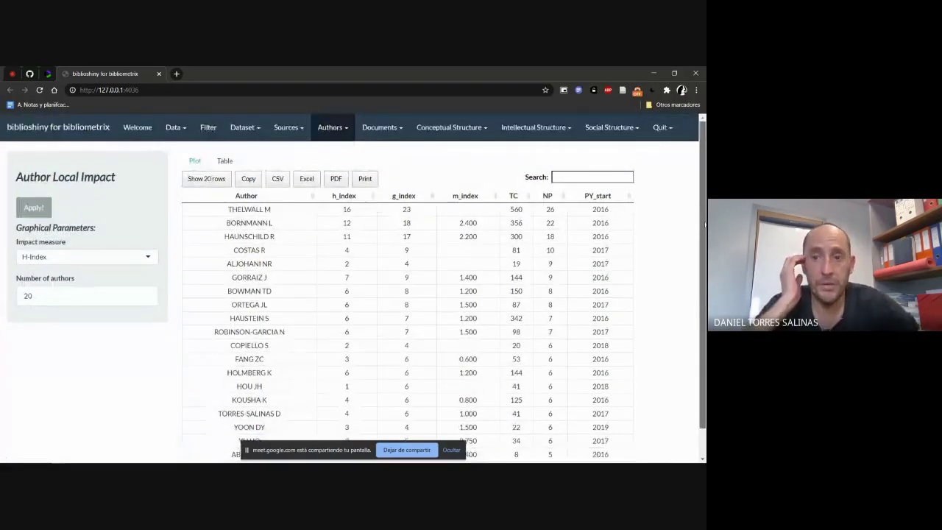
{"action": "scroll", "coordinate": [340, 201], "scroll_direction": "down", "scroll_amount": 1}
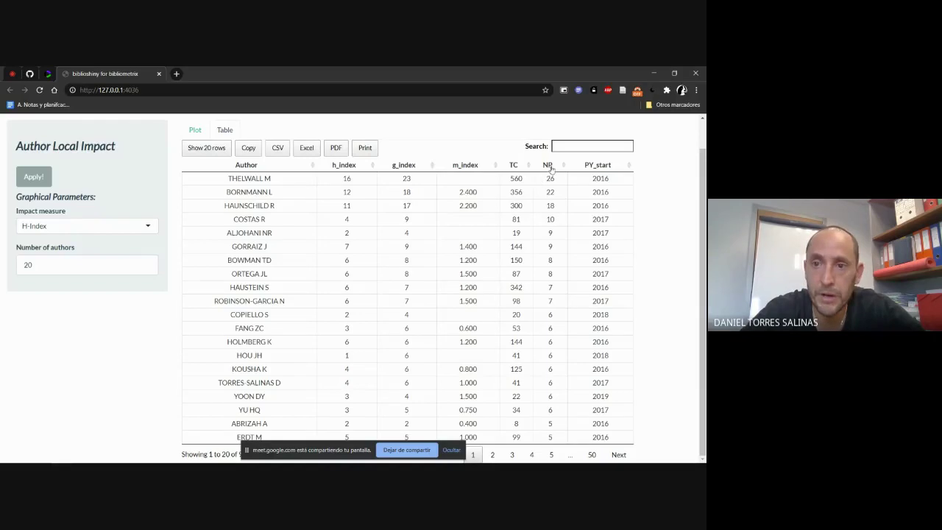
Step: Sort the author table by h_index, and re-sort it by TC with the most cited authors first
{"action": "left_click", "coordinate": [352, 167]}
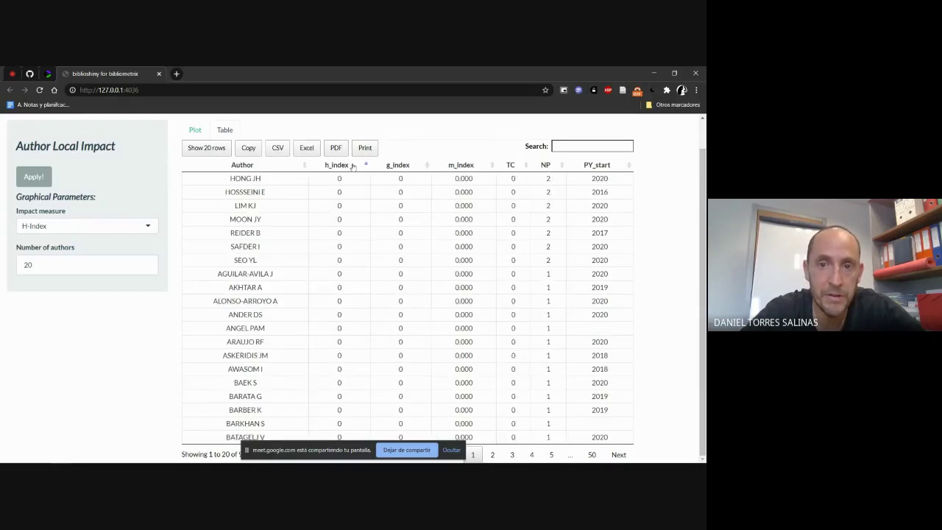
{"action": "left_click", "coordinate": [513, 167]}
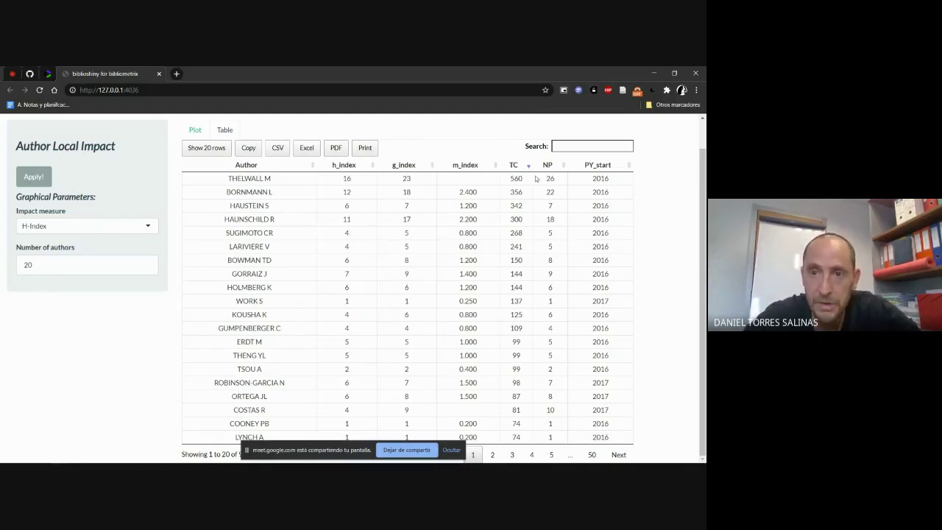
{"action": "left_click", "coordinate": [518, 169]}
{"action": "left_click", "coordinate": [517, 169]}
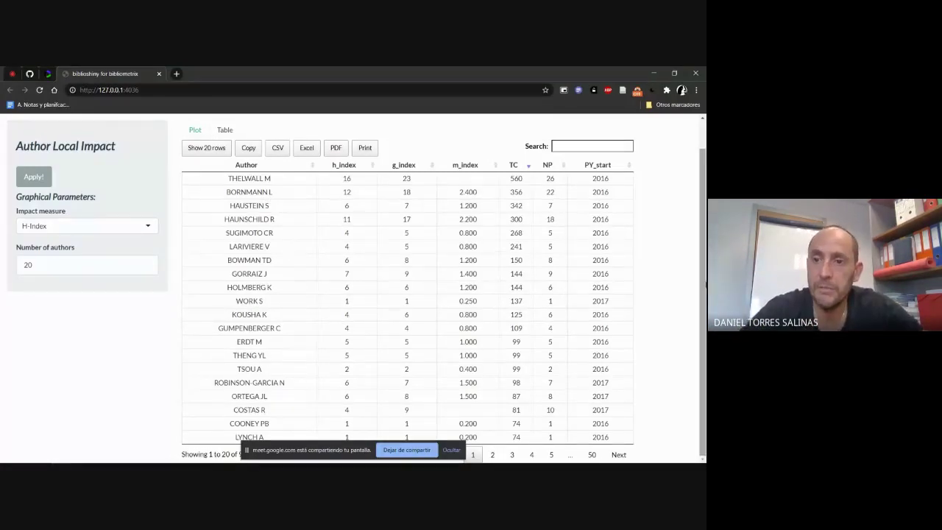
Step: Try to run the Authors' Production over Time analysis for 20 authors
{"action": "scroll", "coordinate": [676, 282], "scroll_direction": "up", "scroll_amount": 1}
{"action": "left_click", "coordinate": [346, 128]}
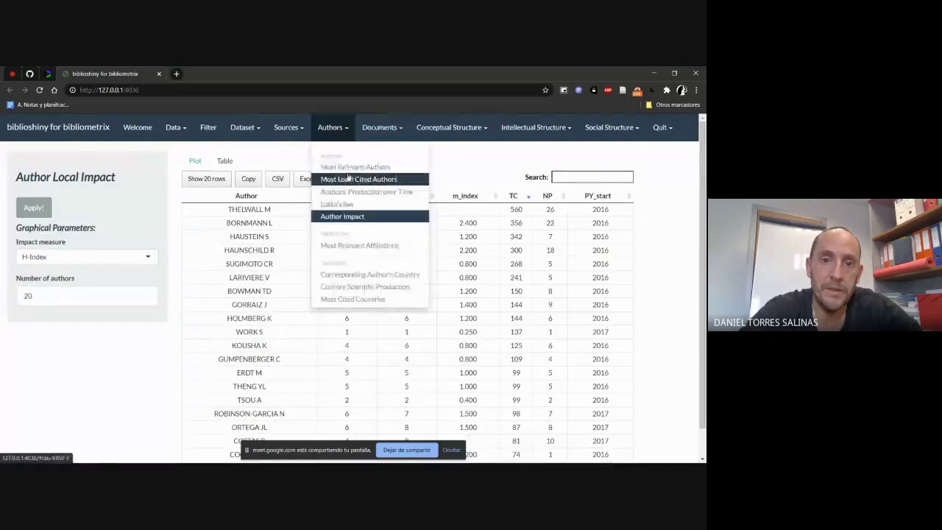
{"action": "left_click", "coordinate": [366, 193]}
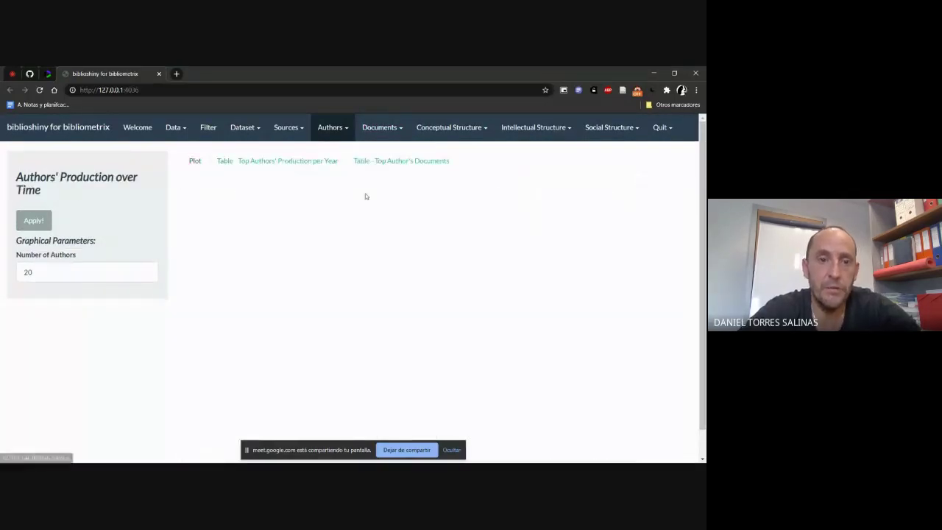
{"action": "left_click", "coordinate": [42, 224]}
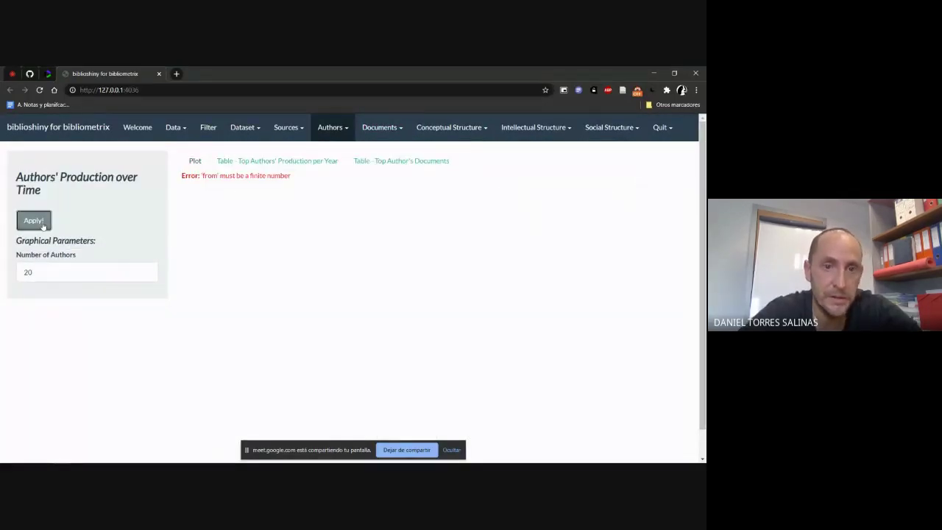
{"action": "left_click", "coordinate": [42, 223]}
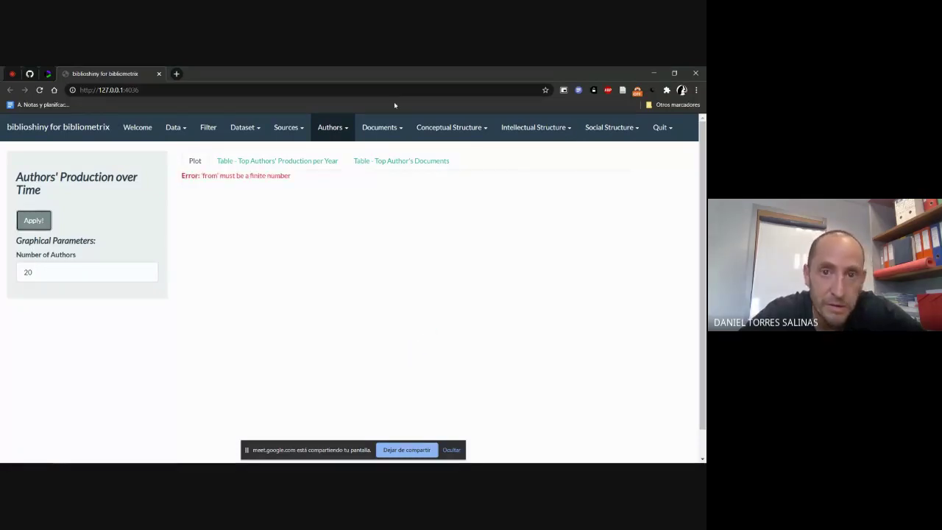
Step: Run Most Relevant Affiliations for 20 affiliations with name disambiguation, check the table and return to the plot
{"action": "left_click", "coordinate": [343, 131]}
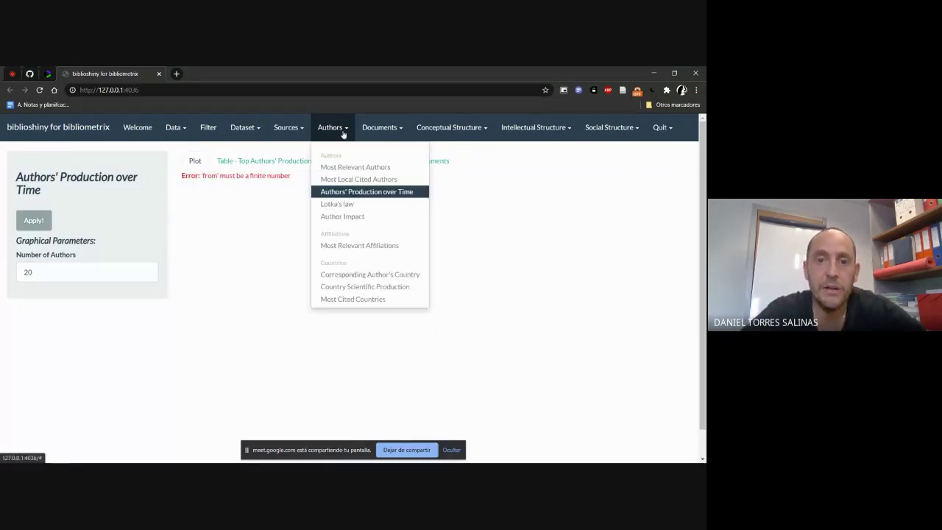
{"action": "left_click", "coordinate": [368, 247]}
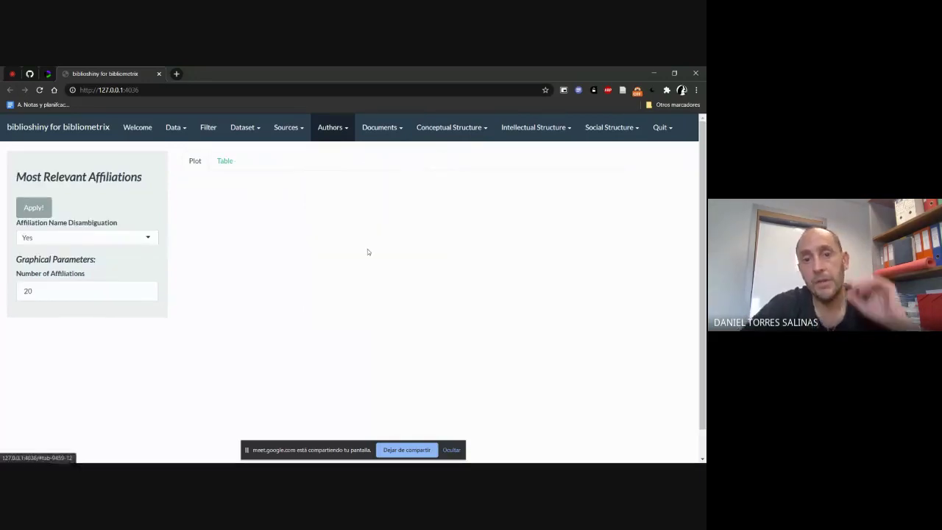
{"action": "left_click", "coordinate": [39, 212]}
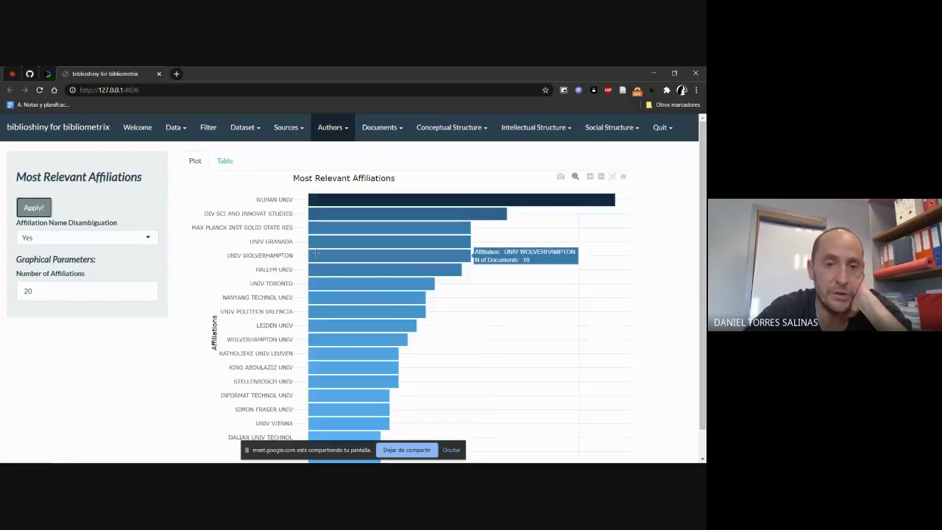
{"action": "left_click", "coordinate": [226, 162]}
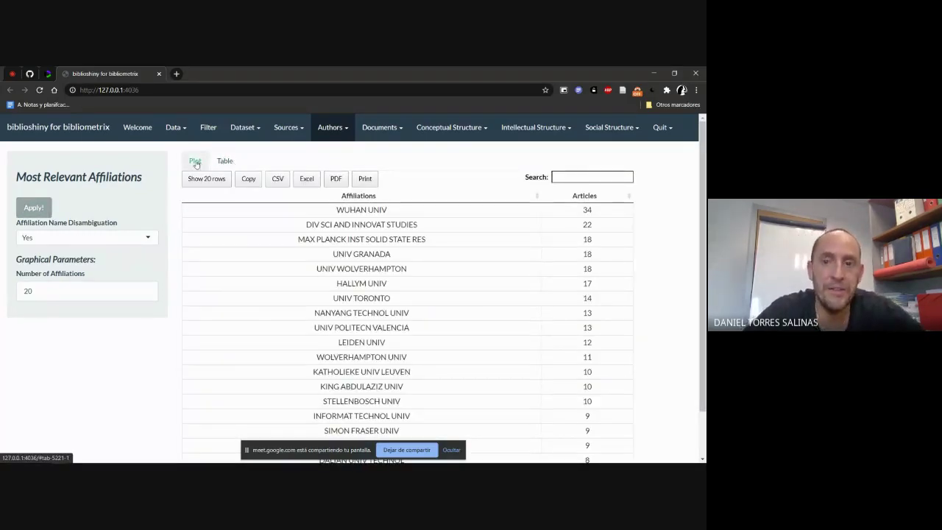
{"action": "left_click", "coordinate": [195, 162]}
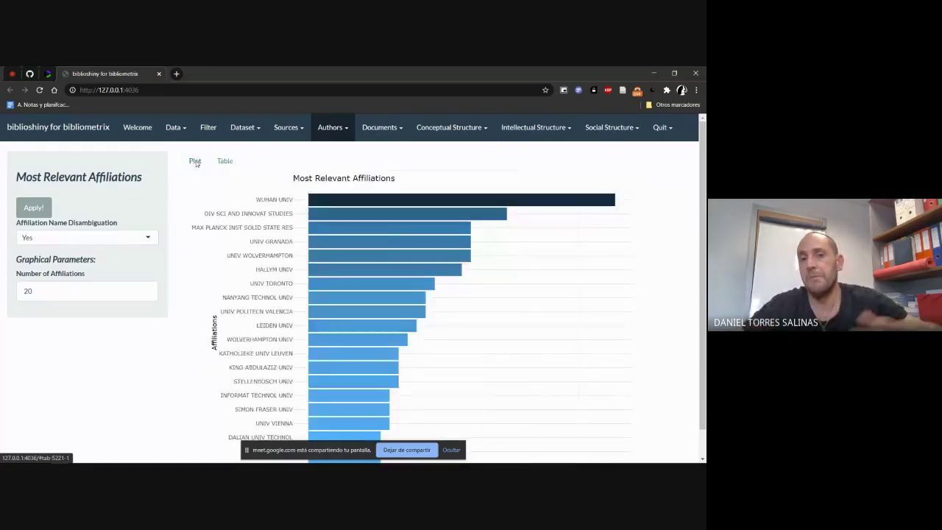
Step: Check Paso 5 of the GitHub wiki guide and highlight its recommended 'Most Local Cited Documents' option in table view
{"action": "left_click", "coordinate": [351, 130]}
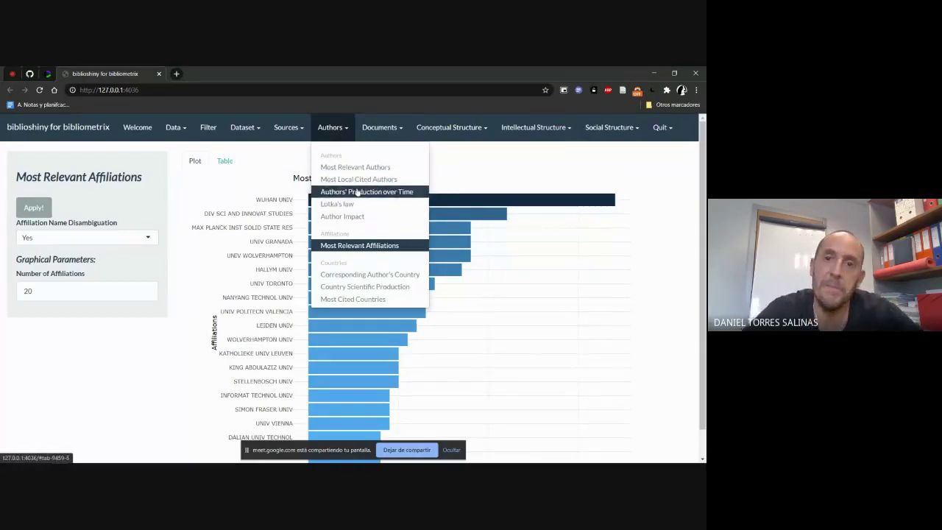
{"action": "left_click", "coordinate": [404, 130]}
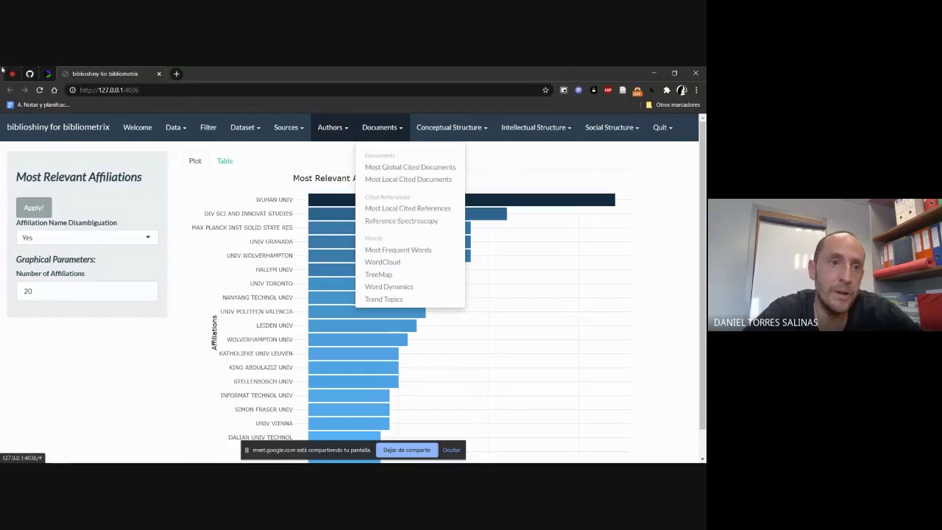
{"action": "left_click", "coordinate": [30, 73]}
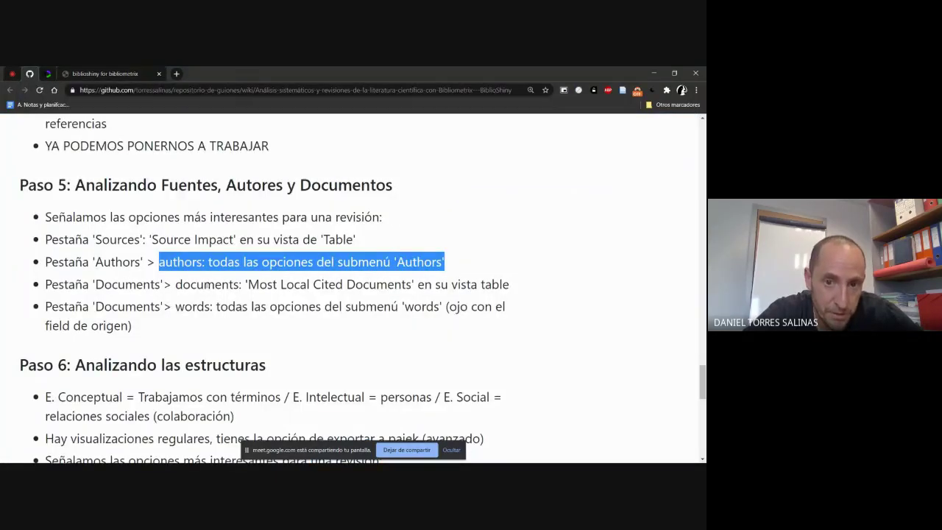
{"action": "left_click_drag", "start_coordinate": [176, 286], "coordinate": [523, 288]}
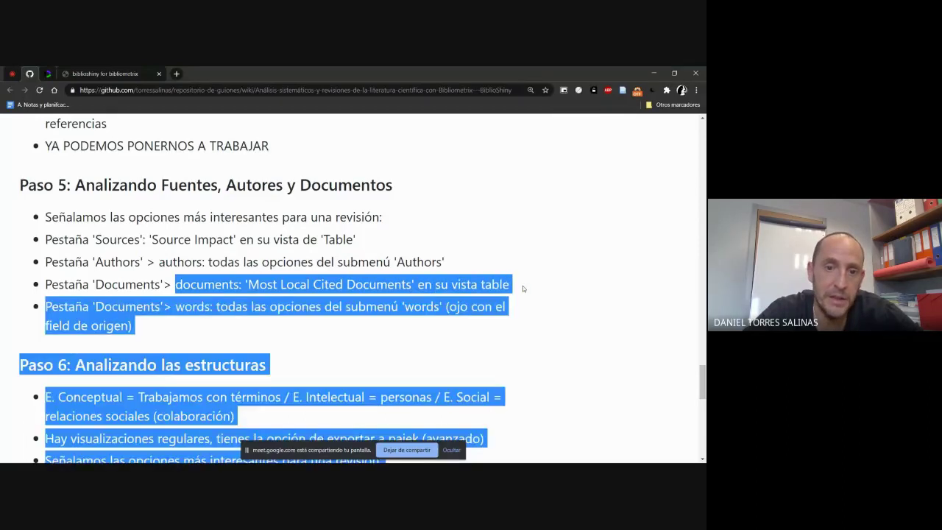
{"action": "left_click_drag", "start_coordinate": [249, 285], "coordinate": [509, 285]}
Step: Switch back to Biblioshiny and run the Most Local Cited Documents analysis for 25 documents
{"action": "left_click", "coordinate": [118, 76]}
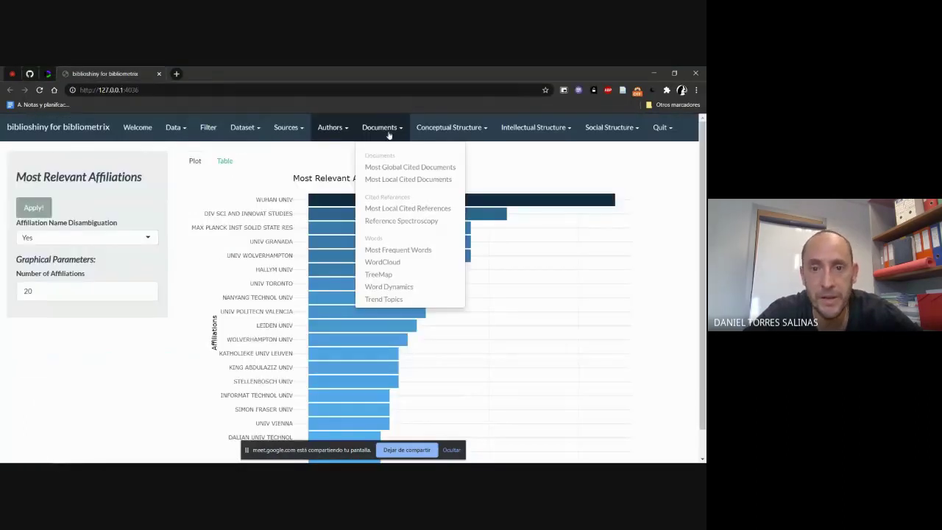
{"action": "left_click", "coordinate": [405, 181]}
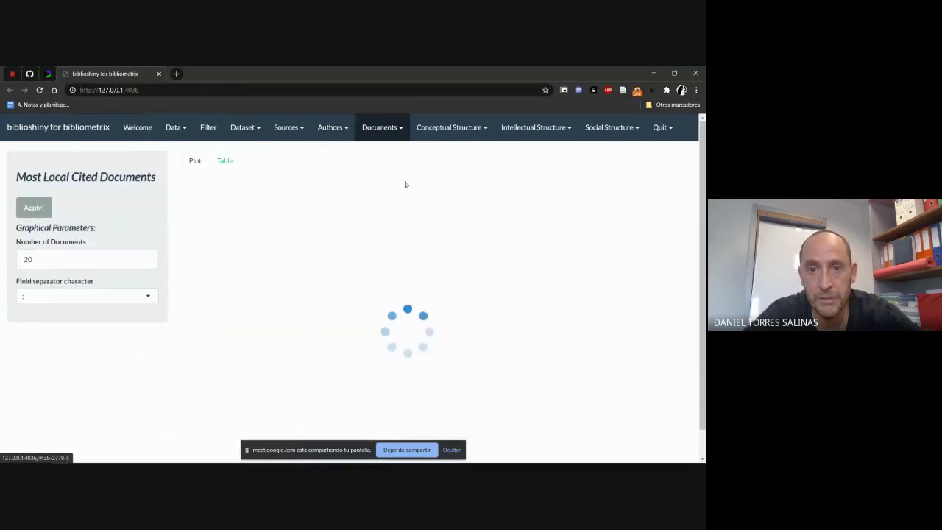
{"action": "double_click", "coordinate": [58, 254]}
{"action": "type", "text": "2"}
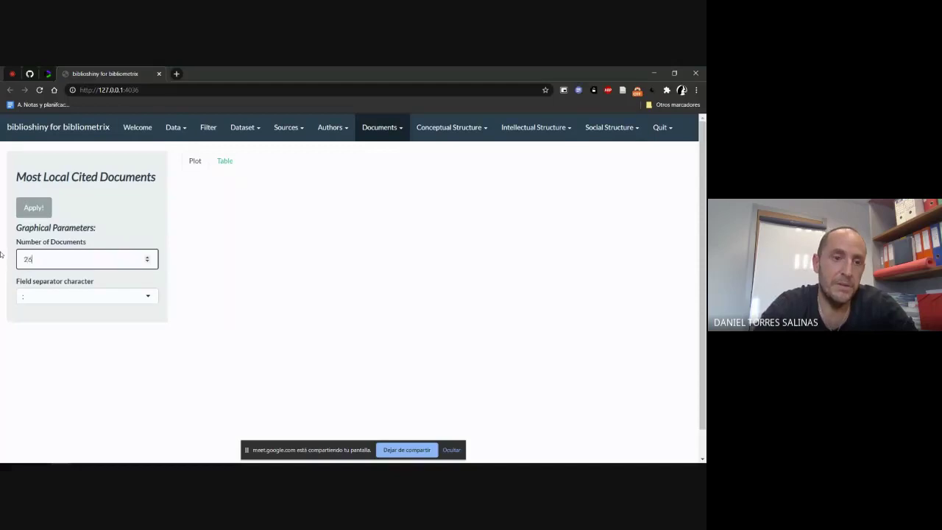
{"action": "type", "text": "5"}
{"action": "left_click", "coordinate": [34, 211]}
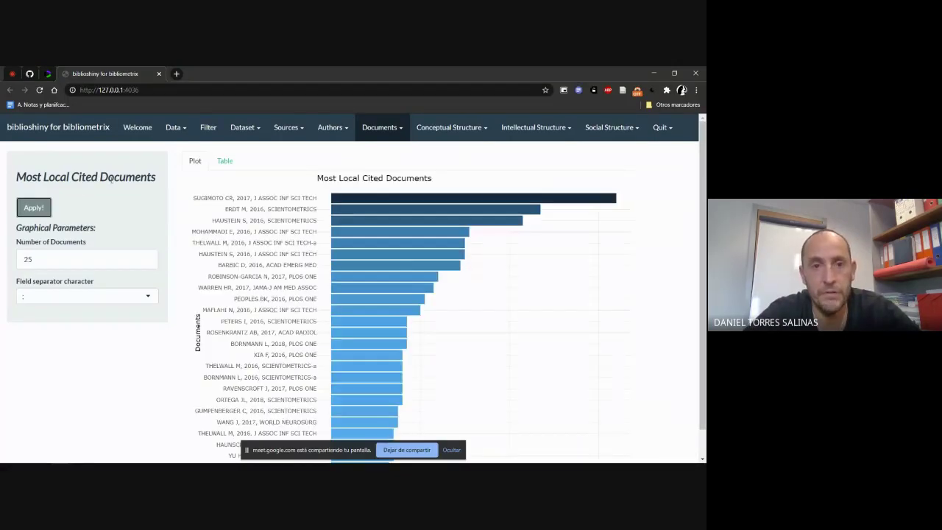
Step: Show the locally cited documents as a table and compare the first document's global and local citations
{"action": "left_click", "coordinate": [225, 162]}
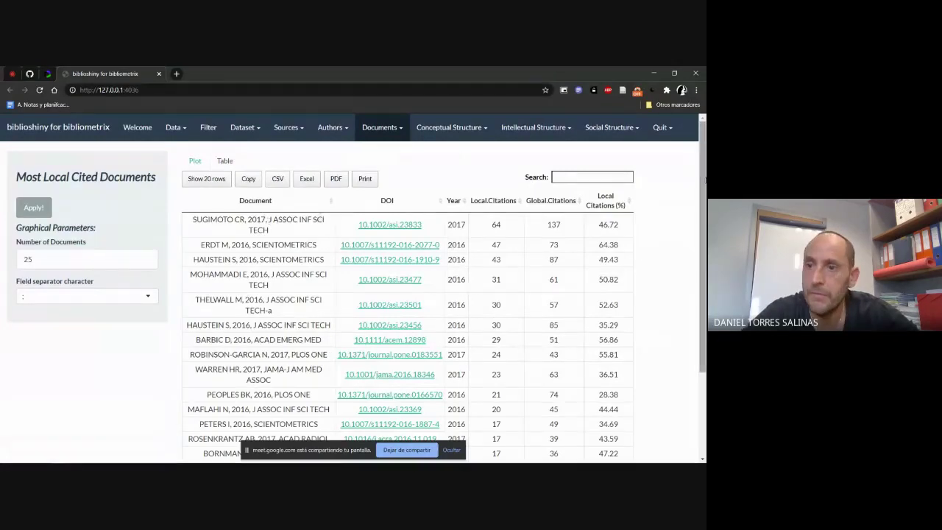
{"action": "scroll", "coordinate": [704, 202], "scroll_direction": "down", "scroll_amount": 1}
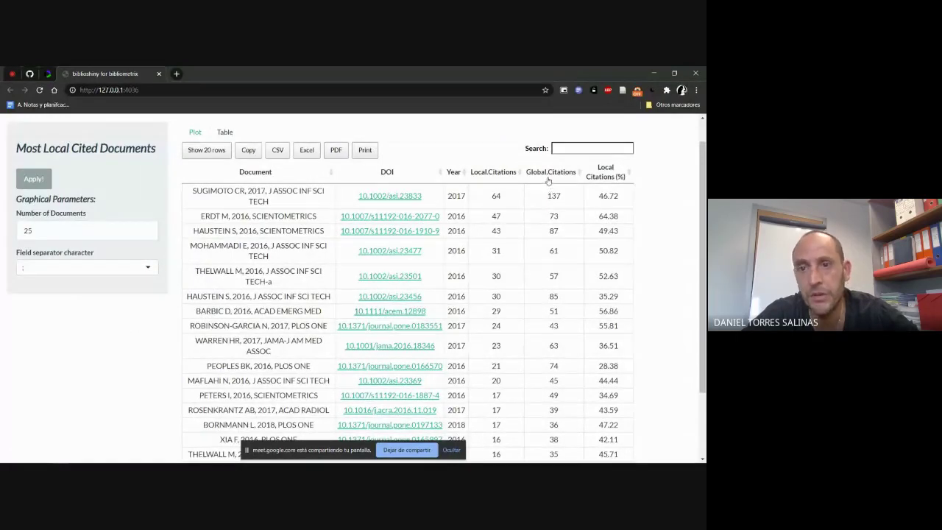
{"action": "double_click", "coordinate": [551, 195]}
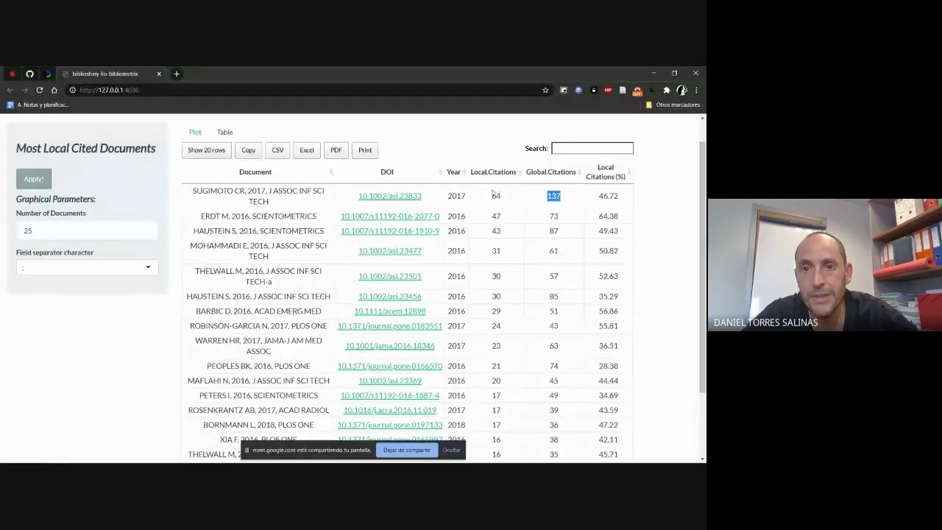
{"action": "double_click", "coordinate": [495, 195]}
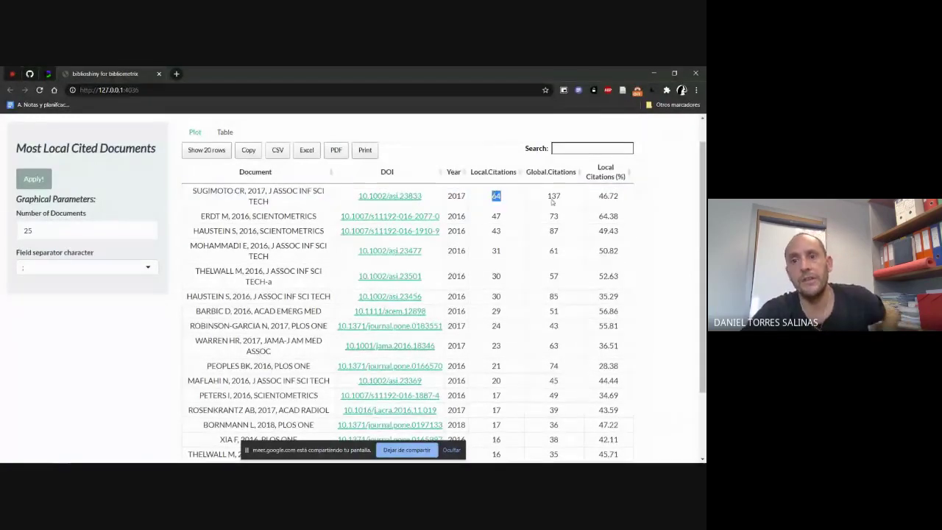
Step: Compare the local citation percentage of the top document with those of several documents further down the table
{"action": "double_click", "coordinate": [608, 196]}
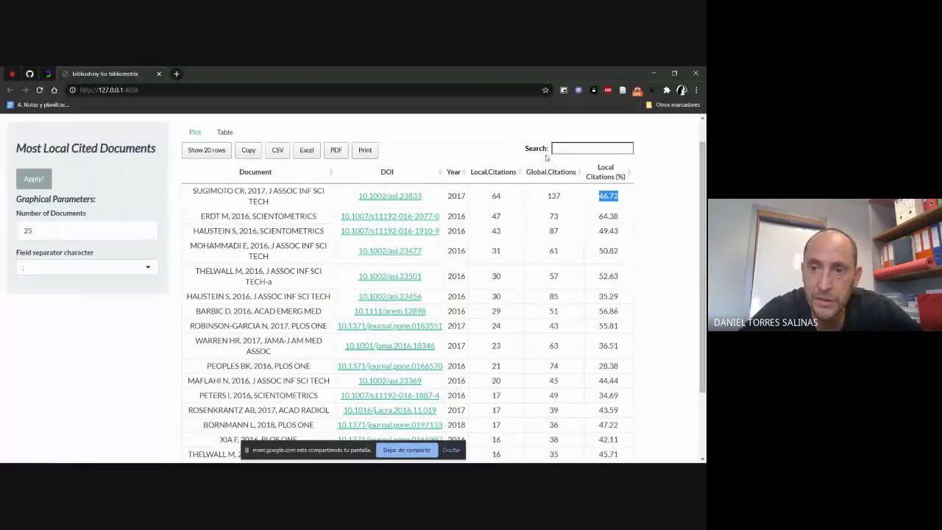
{"action": "left_click", "coordinate": [608, 196]}
{"action": "left_click_drag", "start_coordinate": [599, 195], "coordinate": [604, 195]}
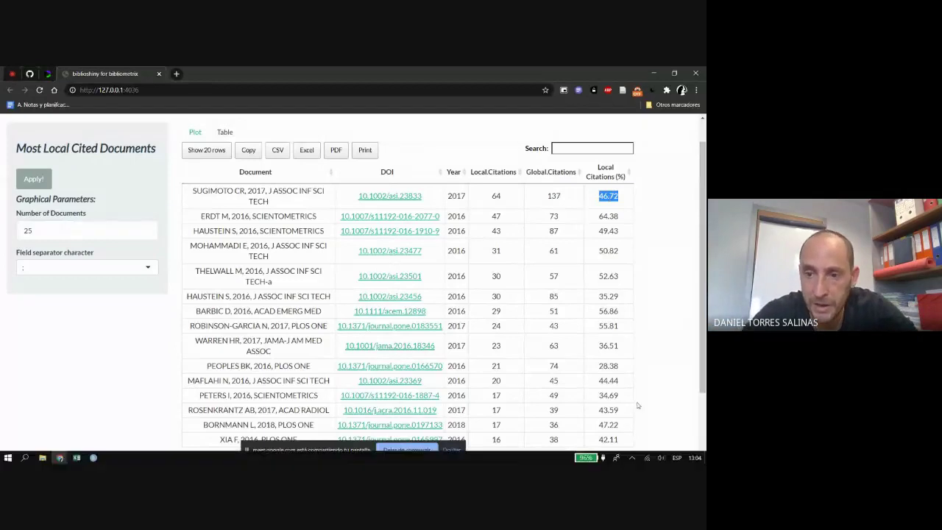
{"action": "scroll", "coordinate": [405, 294], "scroll_direction": "down", "scroll_amount": 1}
{"action": "scroll", "coordinate": [600, 325], "scroll_direction": "down", "scroll_amount": 1}
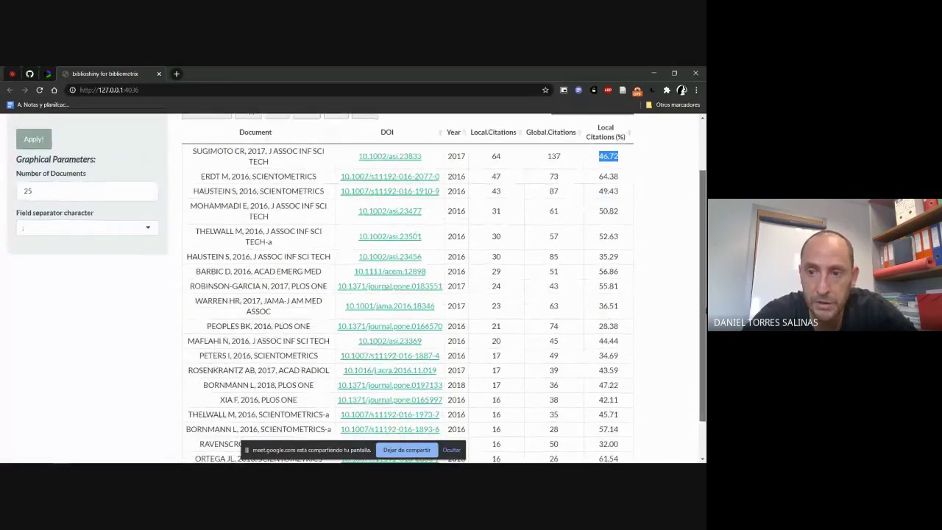
{"action": "double_click", "coordinate": [604, 327]}
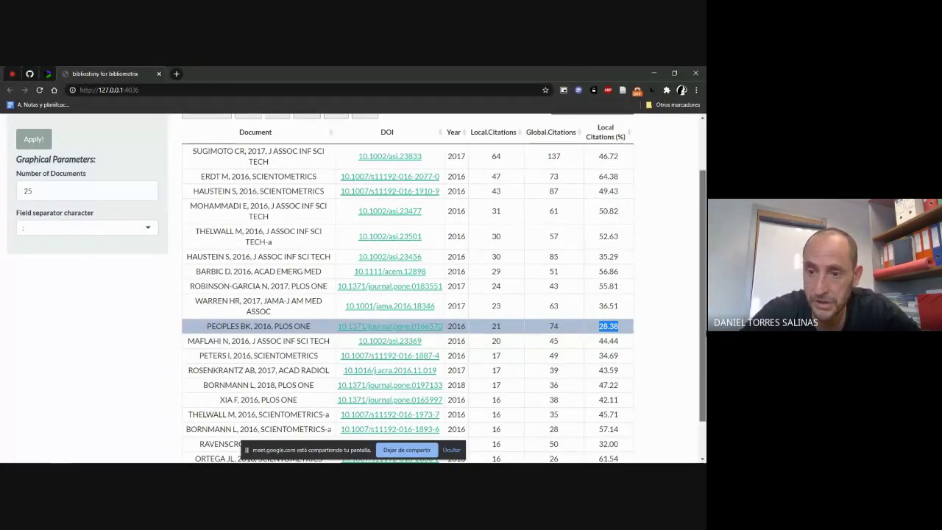
{"action": "left_click_drag", "start_coordinate": [703, 295], "coordinate": [703, 329]}
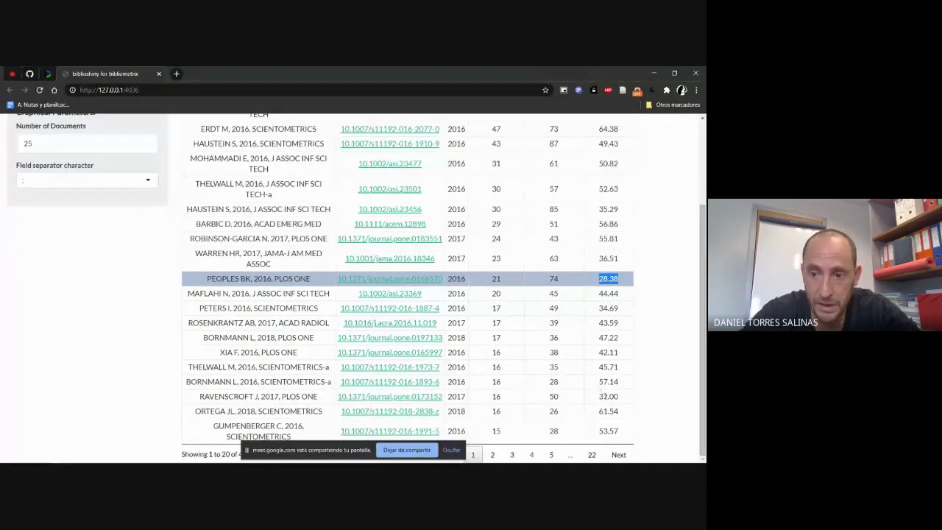
{"action": "left_click_drag", "start_coordinate": [601, 381], "coordinate": [620, 368]}
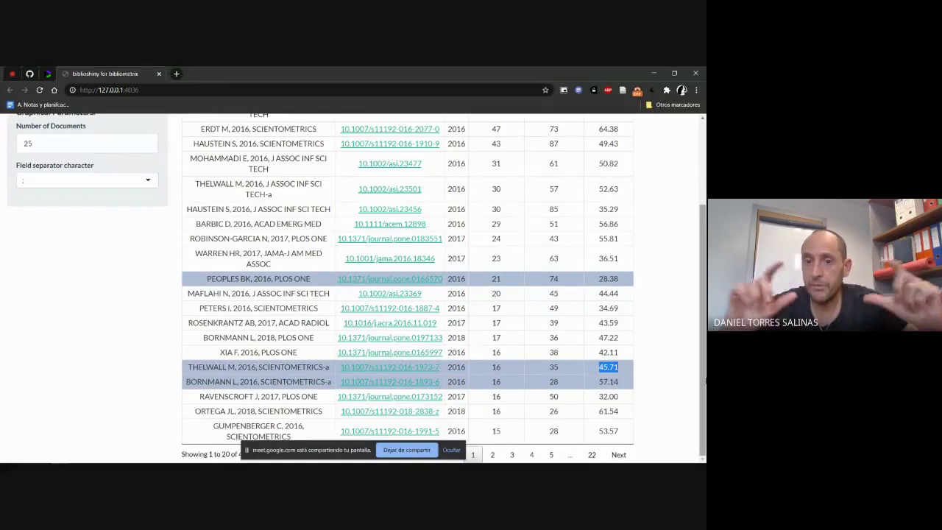
{"action": "left_click", "coordinate": [600, 411]}
{"action": "left_click_drag", "start_coordinate": [601, 411], "coordinate": [630, 414]}
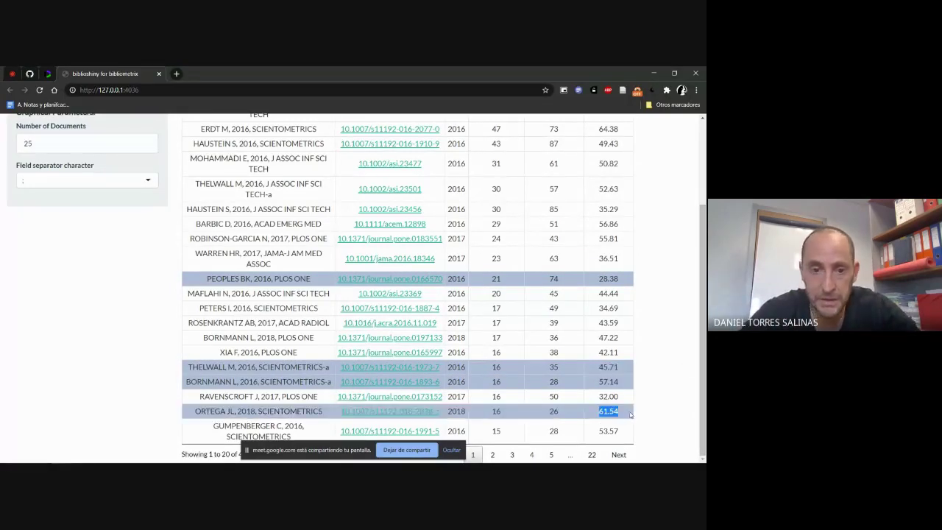
{"action": "left_click_drag", "start_coordinate": [701, 423], "coordinate": [705, 327]}
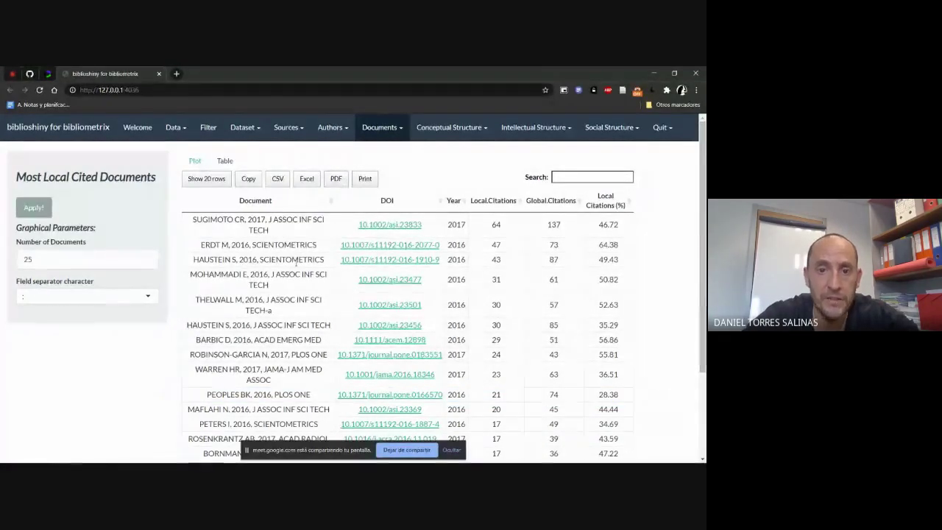
Step: Sort the documents table by local citations and again by global citations, both in descending order, and review the ranking
{"action": "left_click", "coordinate": [505, 205]}
{"action": "left_click", "coordinate": [505, 204]}
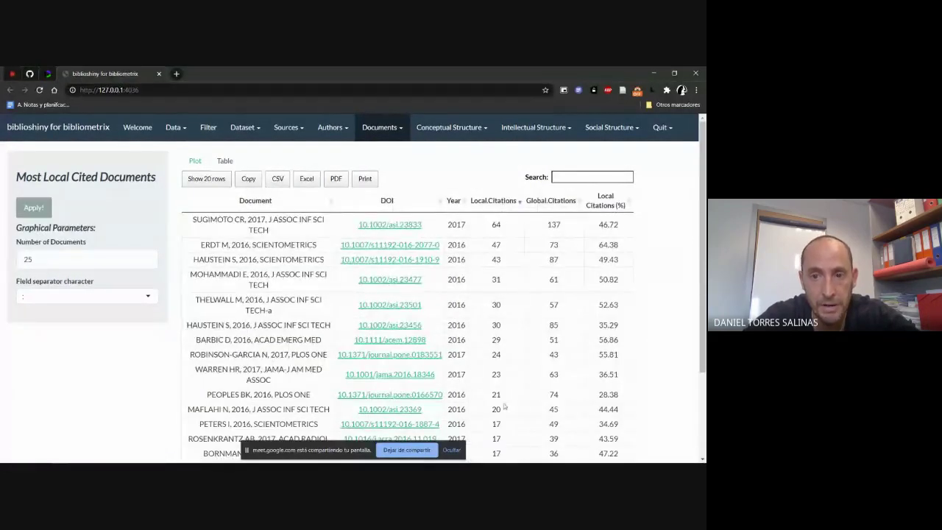
{"action": "left_click", "coordinate": [556, 204]}
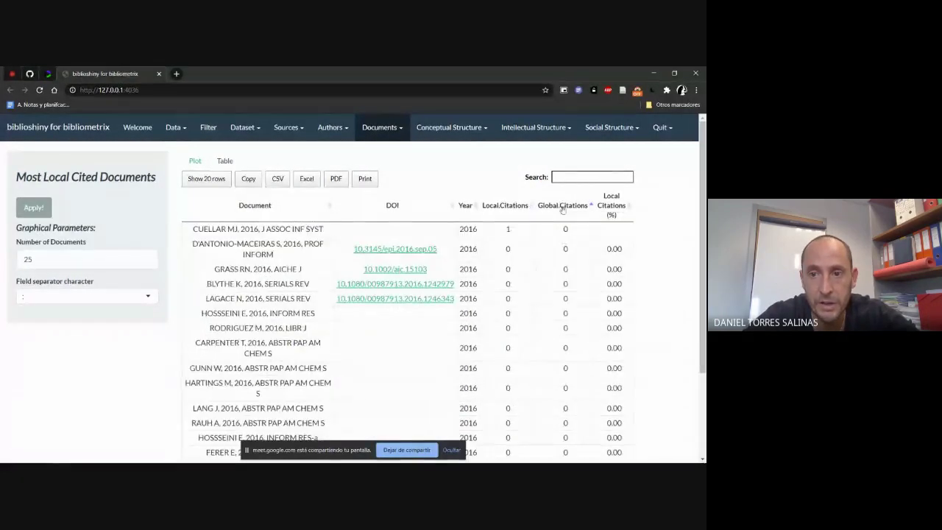
{"action": "left_click", "coordinate": [557, 204]}
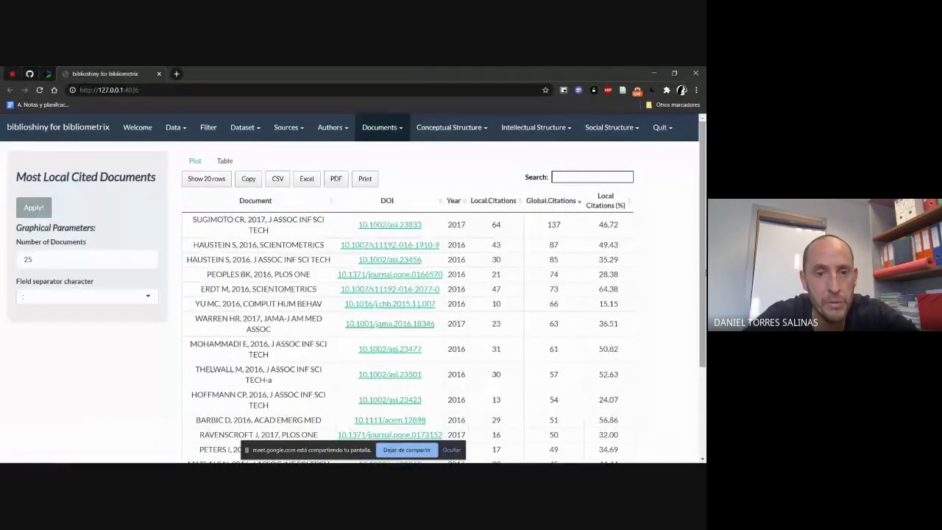
{"action": "scroll", "coordinate": [705, 319], "scroll_direction": "down", "scroll_amount": 1}
{"action": "scroll", "coordinate": [704, 319], "scroll_direction": "down", "scroll_amount": 1}
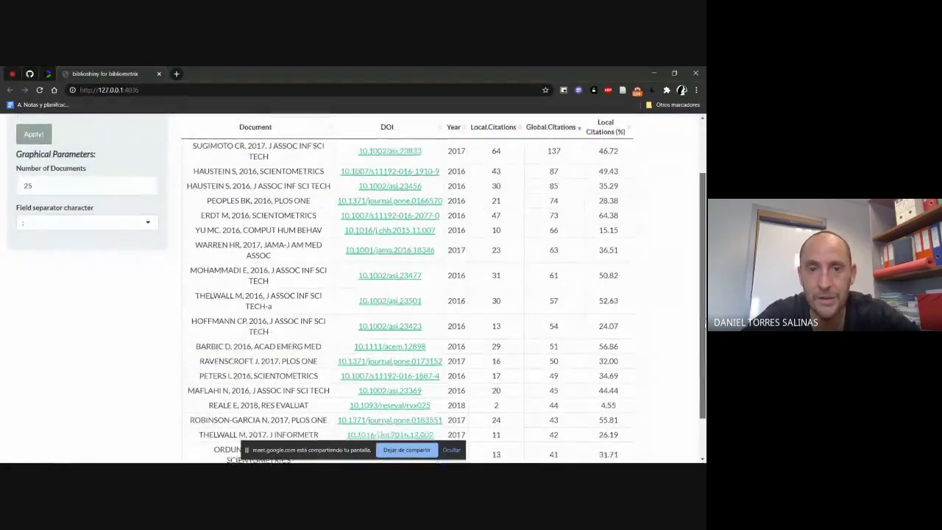
{"action": "scroll", "coordinate": [702, 287], "scroll_direction": "up", "scroll_amount": 2}
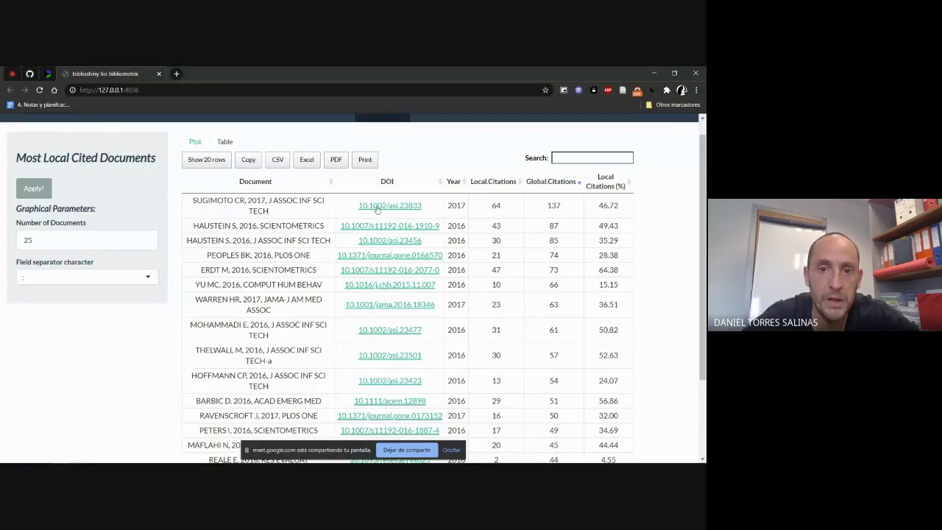
Step: Open the top document's DOI link in a new tab, view its article page and return to Biblioshiny
{"action": "right_click", "coordinate": [422, 214]}
{"action": "left_click", "coordinate": [423, 216]}
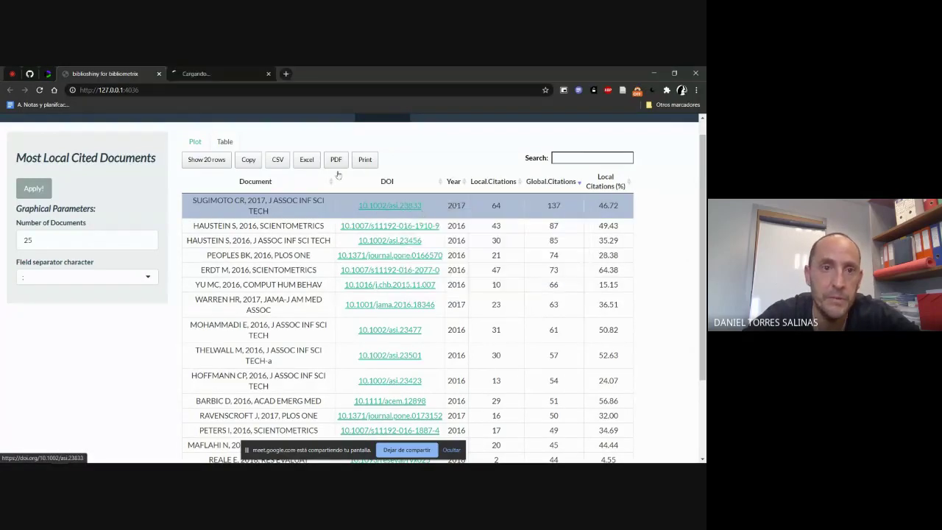
{"action": "left_click", "coordinate": [187, 73]}
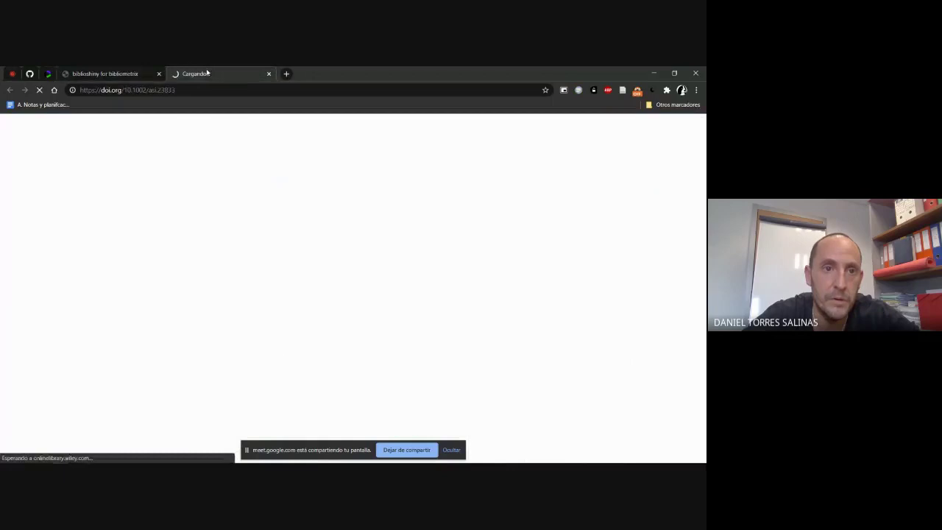
{"action": "left_click", "coordinate": [133, 74]}
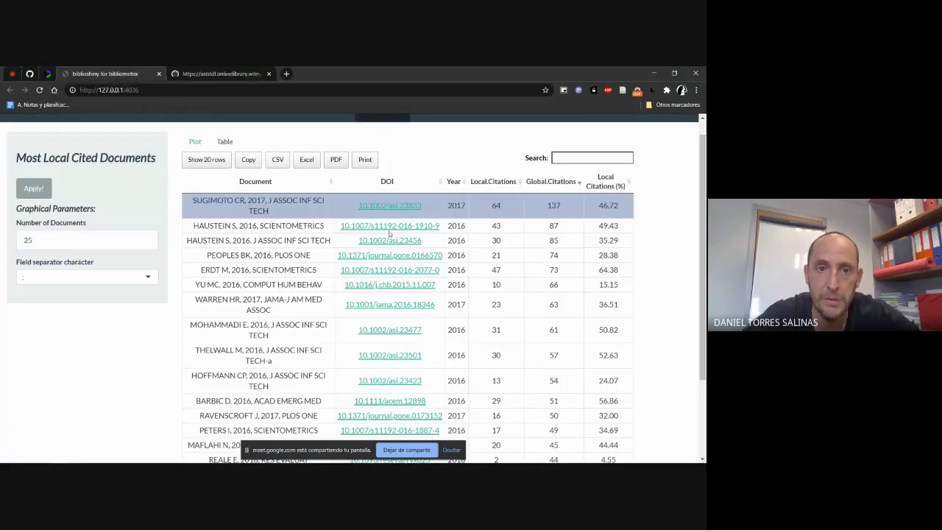
{"action": "left_click", "coordinate": [230, 74]}
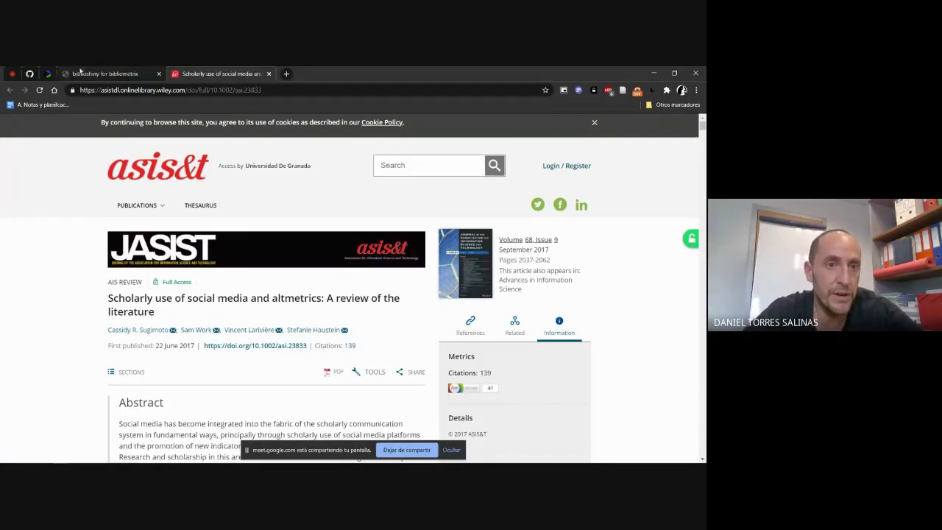
{"action": "left_click", "coordinate": [106, 73]}
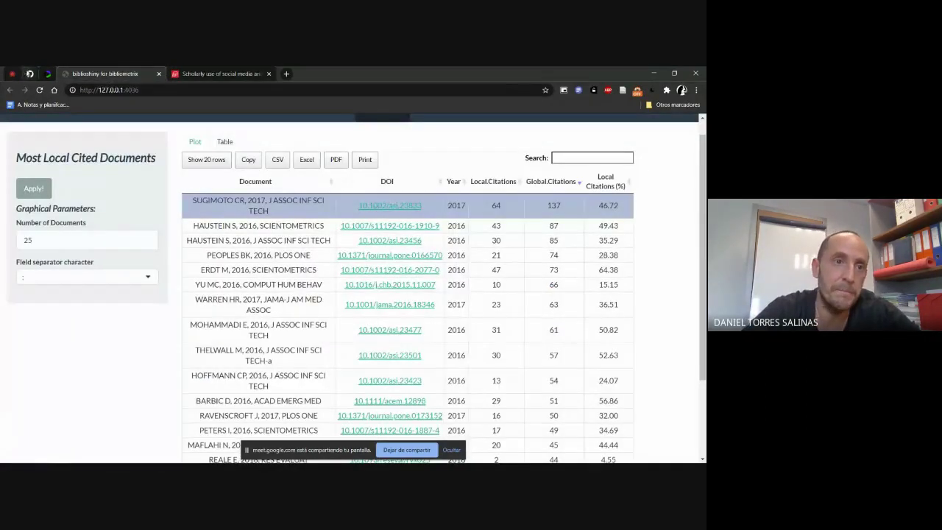
Step: Check the documents recommendation in Paso 5 of the GitHub wiki guide, return to Biblioshiny and close the article tab
{"action": "left_click", "coordinate": [30, 74]}
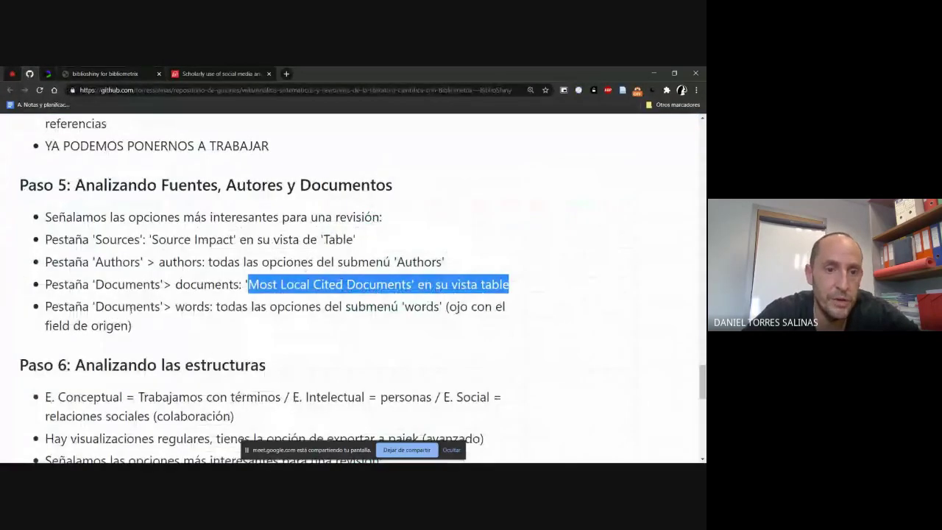
{"action": "left_click_drag", "start_coordinate": [509, 284], "coordinate": [324, 284]}
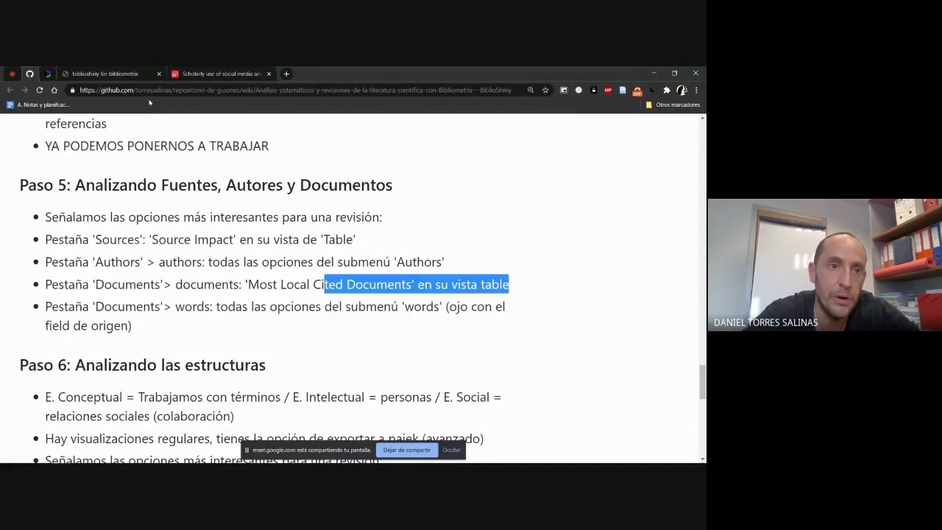
{"action": "left_click", "coordinate": [111, 74]}
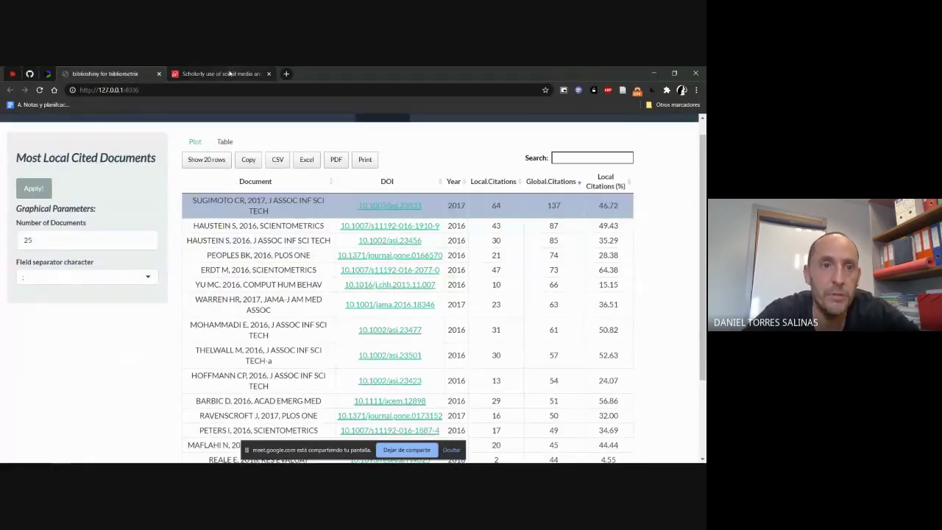
{"action": "left_click", "coordinate": [268, 73]}
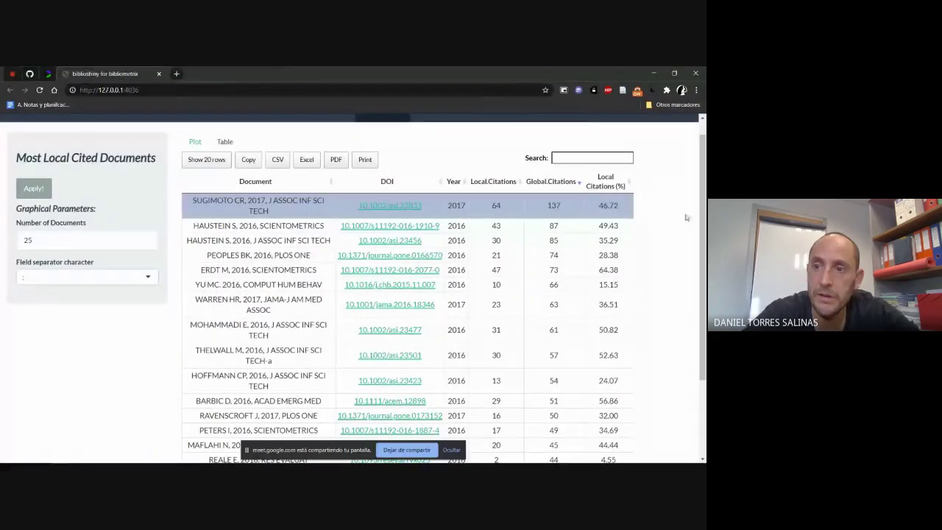
Step: Run the Most Frequent Words analysis on Keywords Plus for 10 words and show the results as a table
{"action": "scroll", "coordinate": [441, 169], "scroll_direction": "up", "scroll_amount": 1}
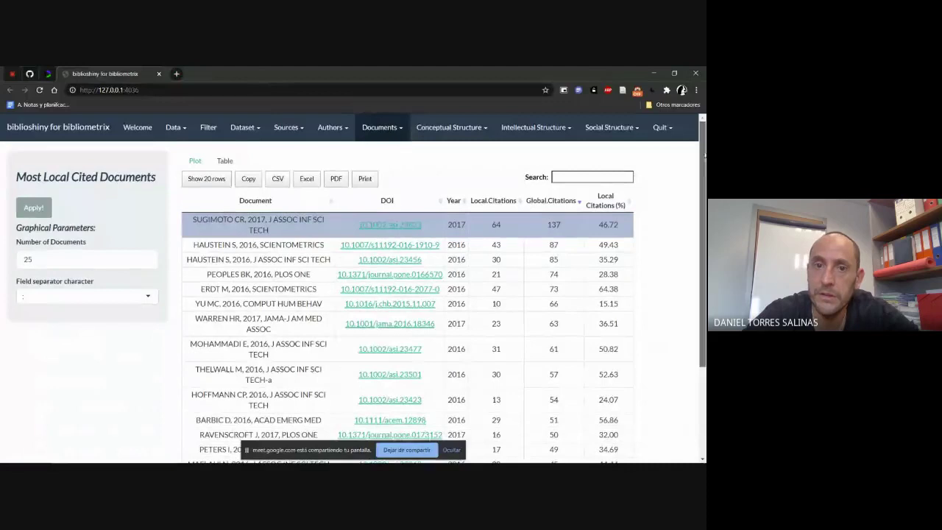
{"action": "left_click", "coordinate": [398, 129]}
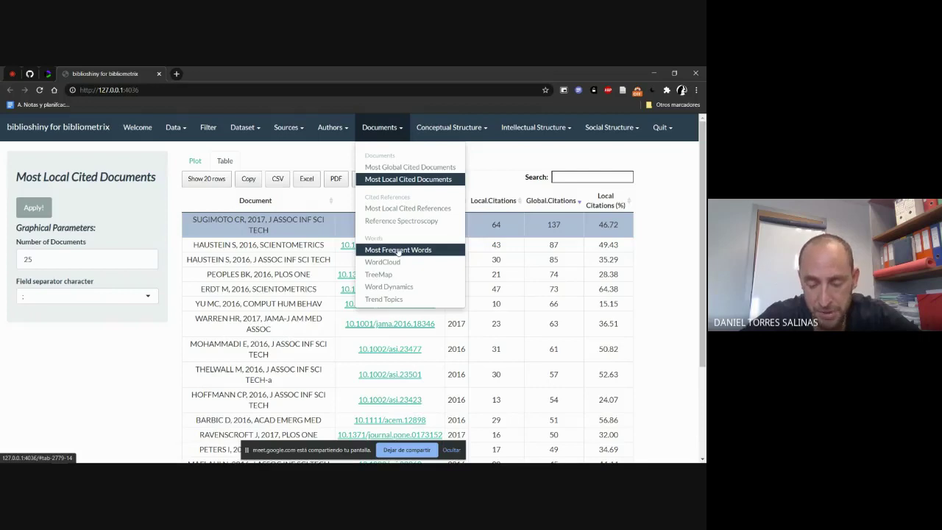
{"action": "left_click", "coordinate": [399, 251]}
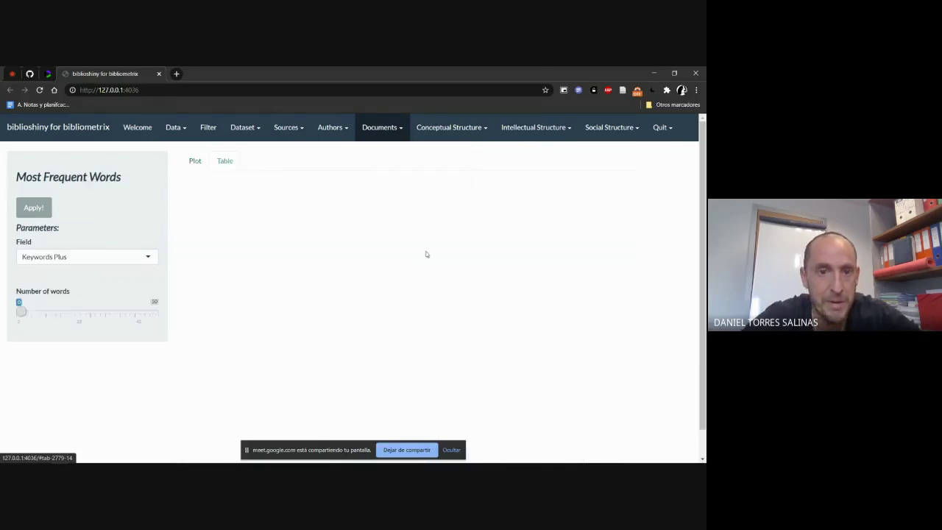
{"action": "left_click", "coordinate": [30, 213]}
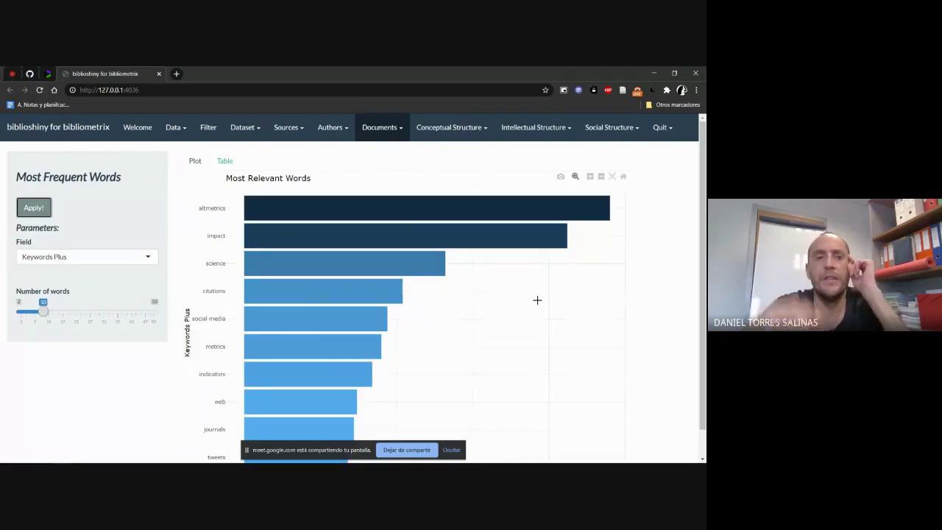
{"action": "left_click", "coordinate": [227, 161]}
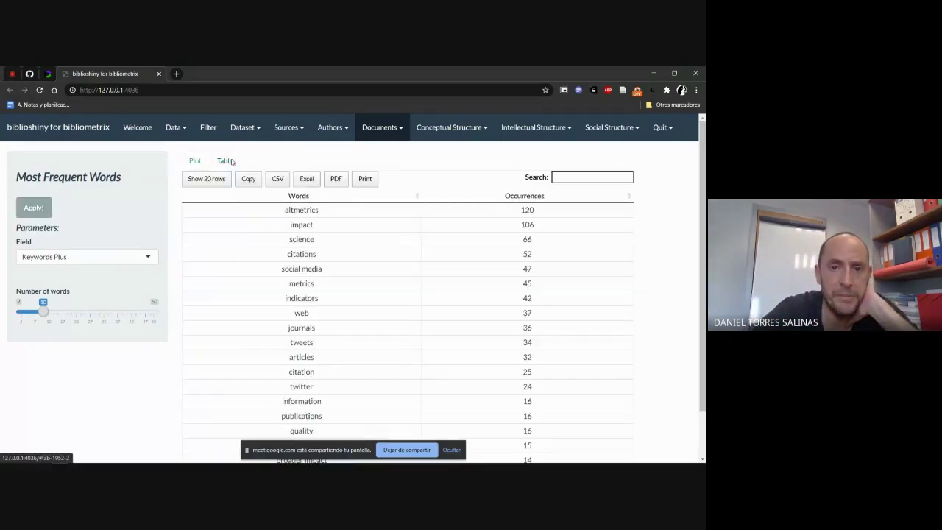
Step: Rerun the Most Frequent Words analysis with Author's keywords as the field
{"action": "left_click", "coordinate": [118, 262]}
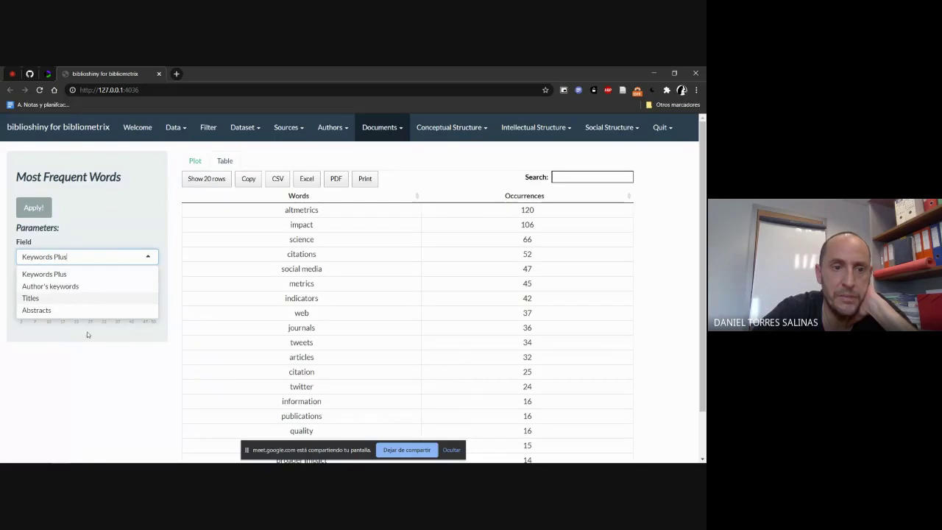
{"action": "left_click", "coordinate": [78, 288]}
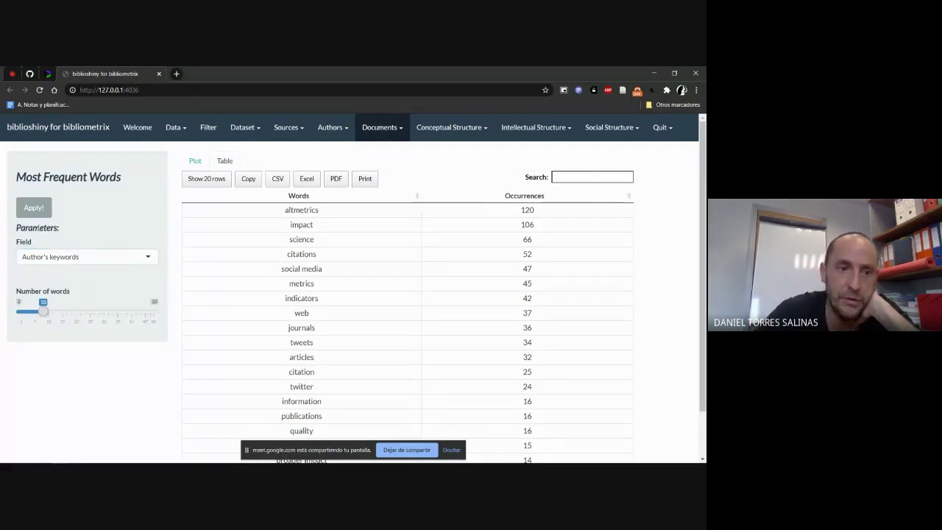
{"action": "left_click", "coordinate": [42, 208]}
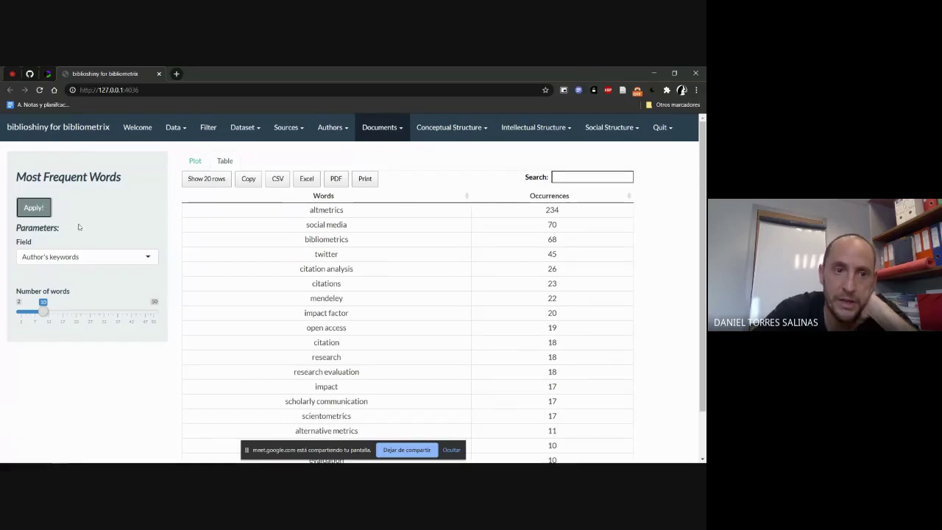
Step: Rerun the Most Frequent Words analysis with Titles as the field
{"action": "left_click", "coordinate": [121, 258]}
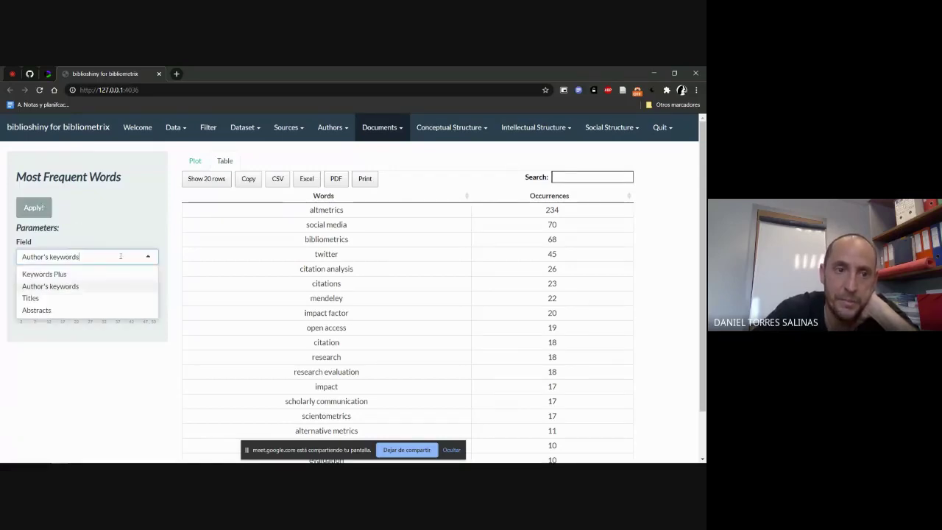
{"action": "left_click", "coordinate": [61, 300]}
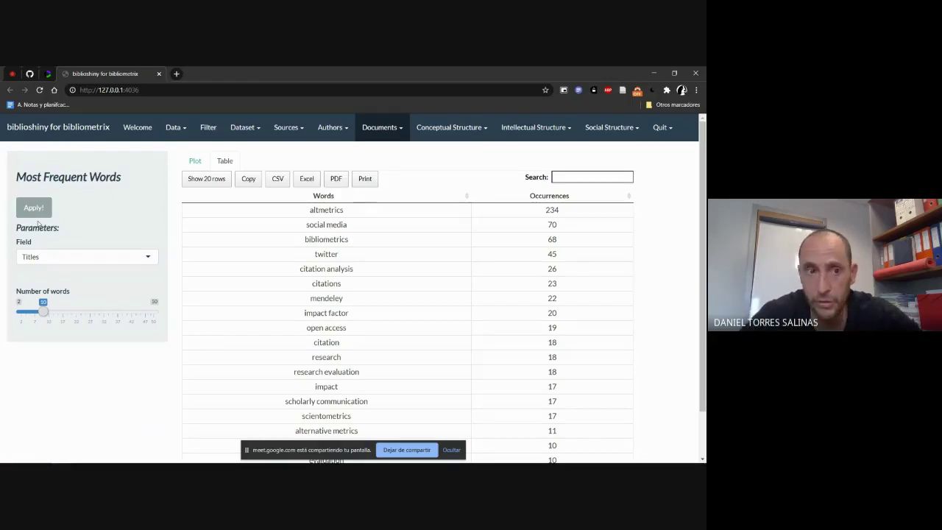
{"action": "left_click", "coordinate": [33, 209]}
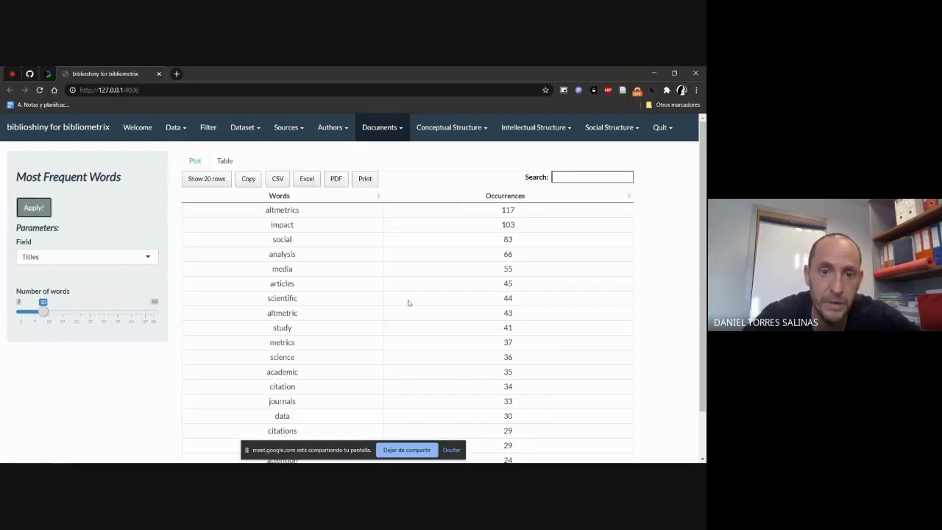
Step: Highlight the 'altmetric' and 'altmetrics' rows to compare the two word variants, and clear both highlights
{"action": "left_click", "coordinate": [276, 314]}
{"action": "left_click", "coordinate": [304, 212]}
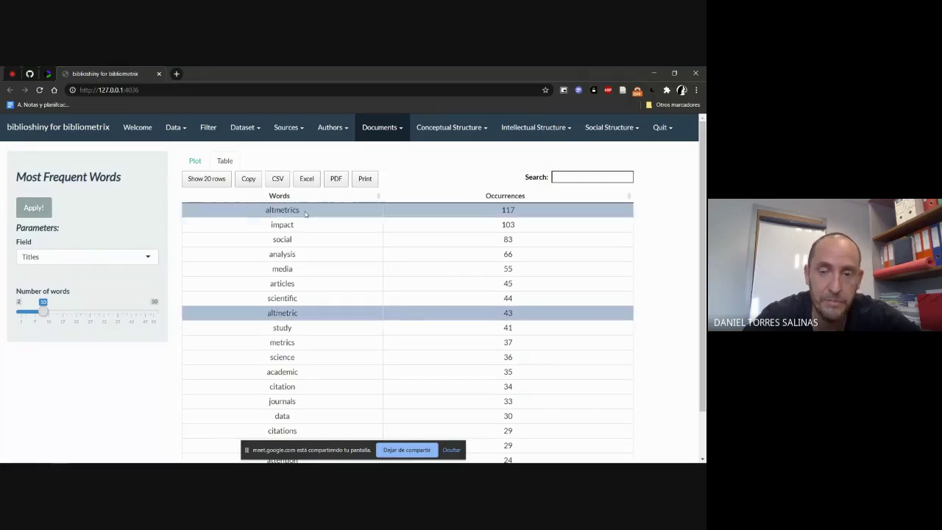
{"action": "left_click", "coordinate": [319, 316]}
{"action": "left_click", "coordinate": [309, 214]}
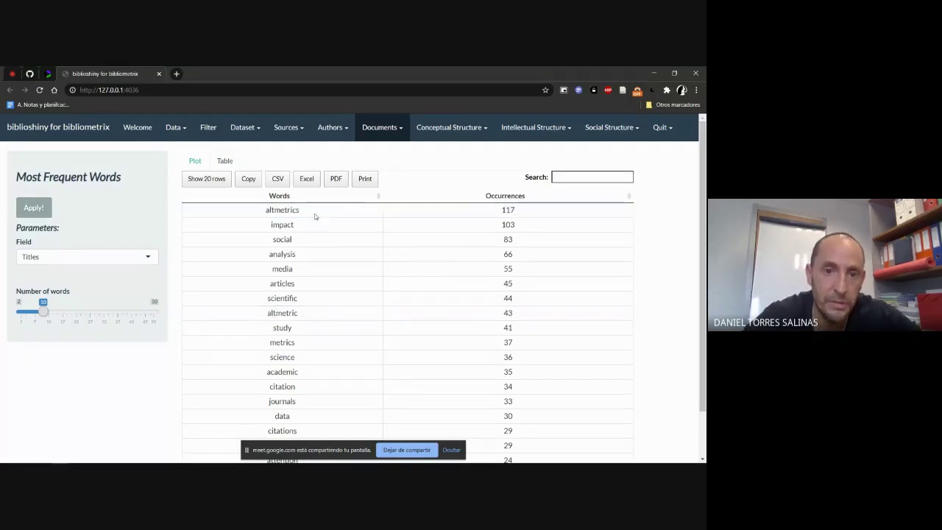
Step: Switch the Most Frequent Words field from Titles back to Author's keywords and rerun the analysis
{"action": "left_click", "coordinate": [112, 264]}
{"action": "left_click", "coordinate": [89, 285]}
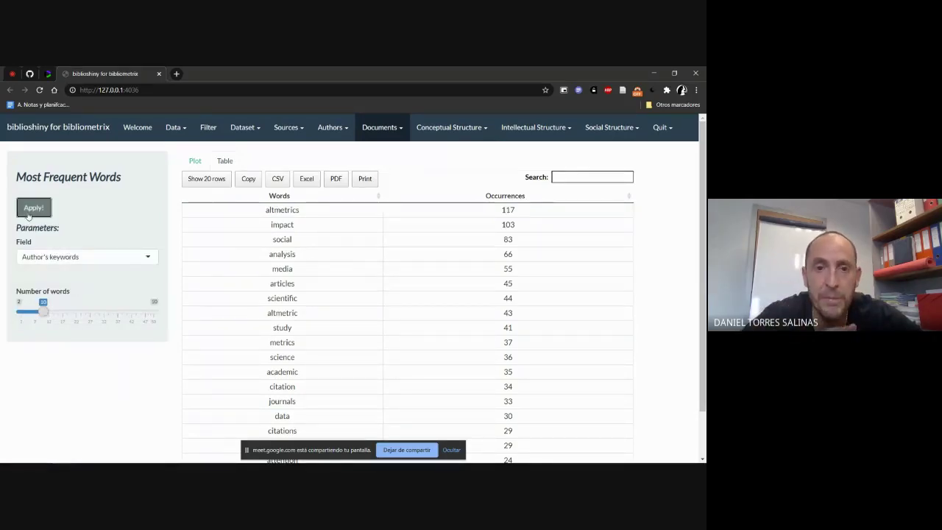
{"action": "left_click", "coordinate": [28, 213]}
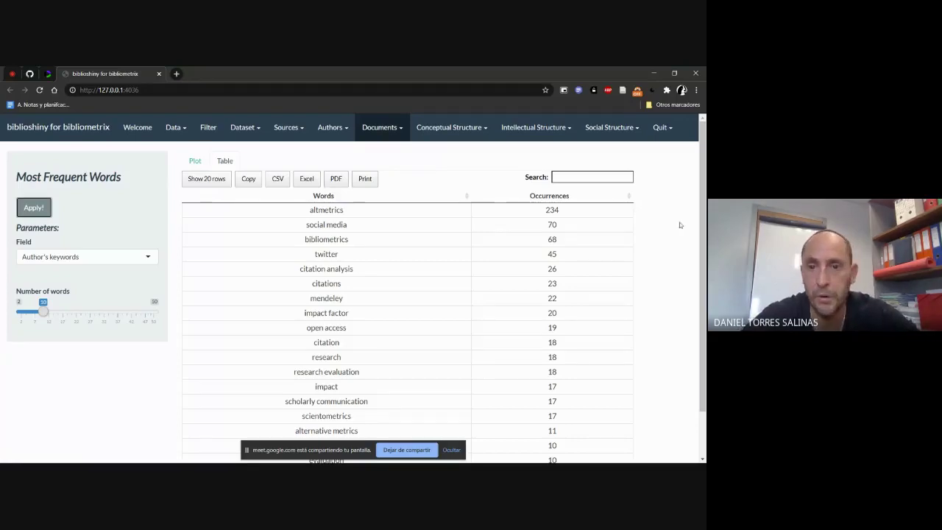
Step: Generate a WordCloud of the documents from the Keywords Plus field with 50 words
{"action": "left_click", "coordinate": [380, 127]}
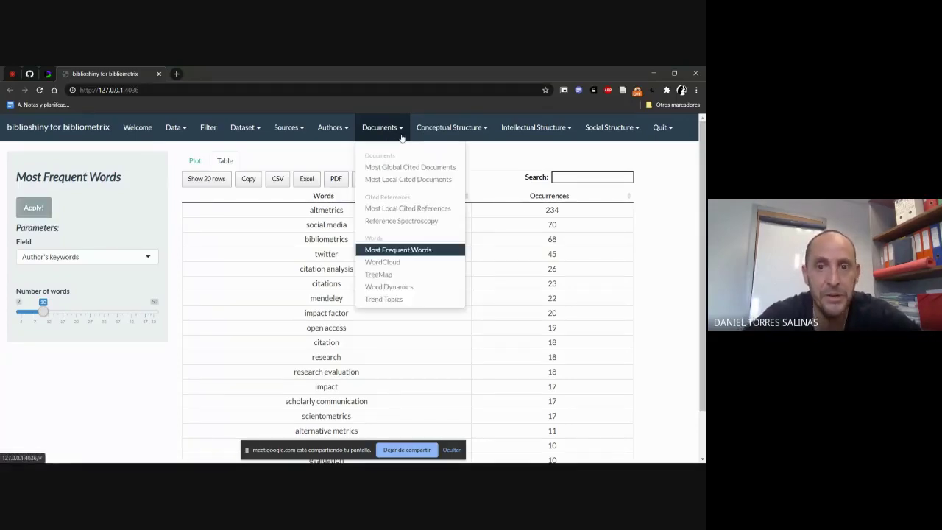
{"action": "left_click", "coordinate": [383, 262]}
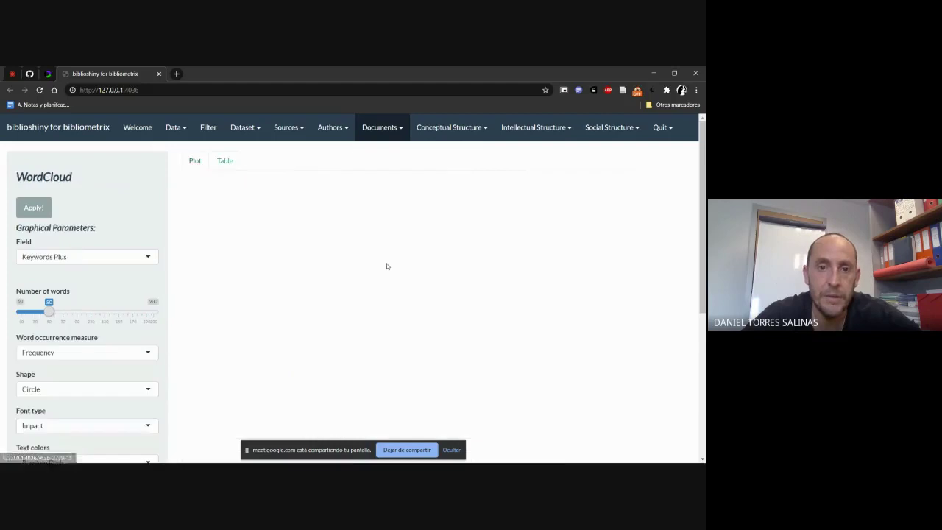
{"action": "left_click", "coordinate": [25, 213]}
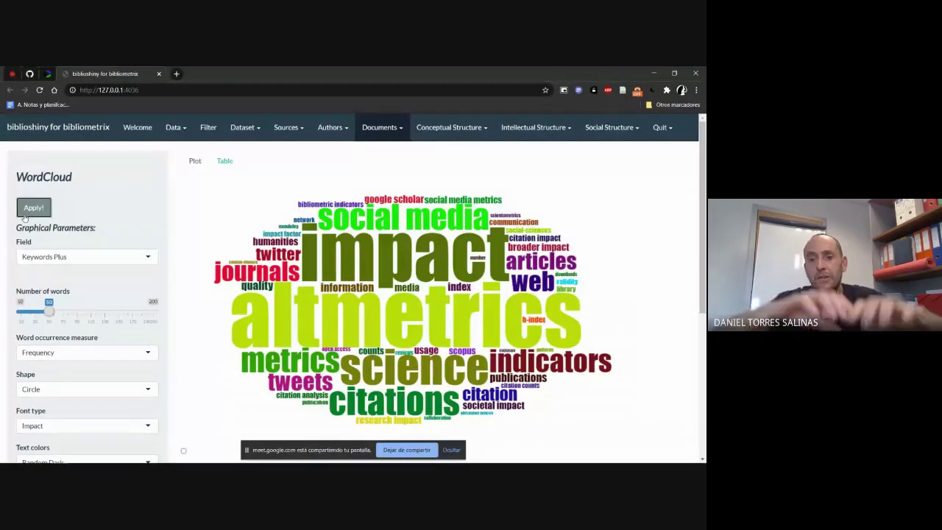
{"action": "left_click", "coordinate": [12, 74]}
{"action": "left_click", "coordinate": [84, 75]}
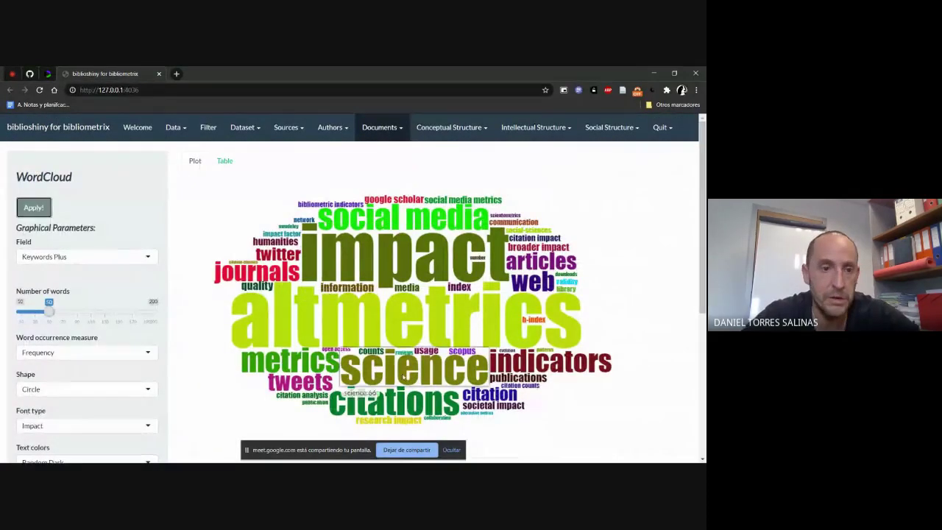
Step: Regenerate the word cloud from Author's keywords, and apply it again with the number of words raised to 105
{"action": "scroll", "coordinate": [283, 350], "scroll_direction": "down", "scroll_amount": 1}
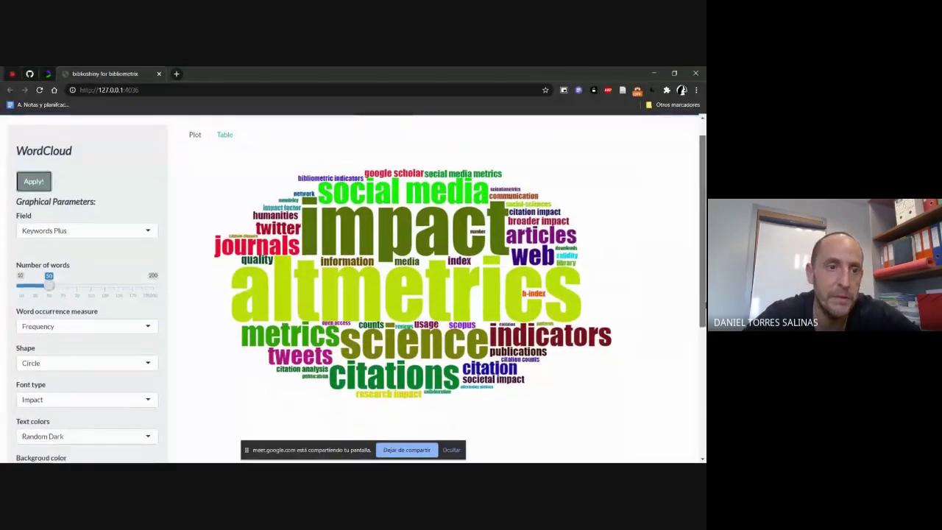
{"action": "left_click", "coordinate": [84, 231]}
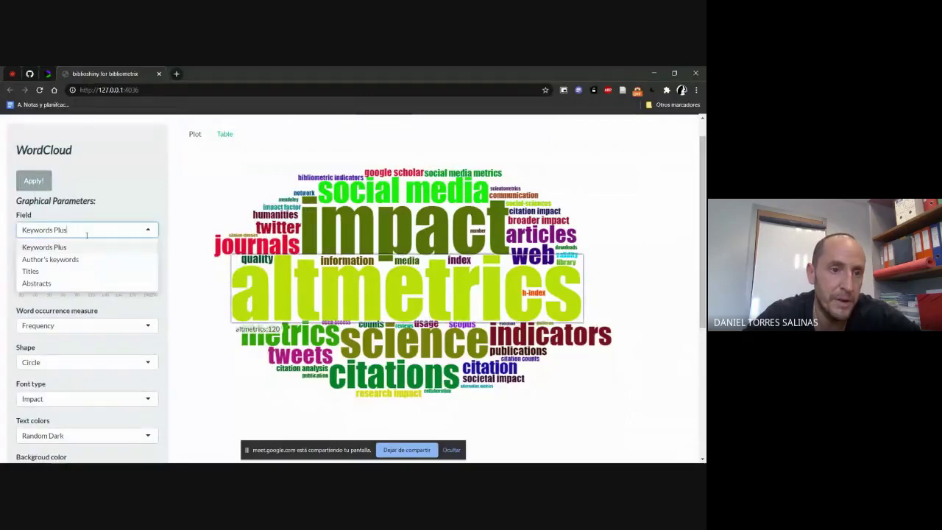
{"action": "left_click", "coordinate": [56, 260]}
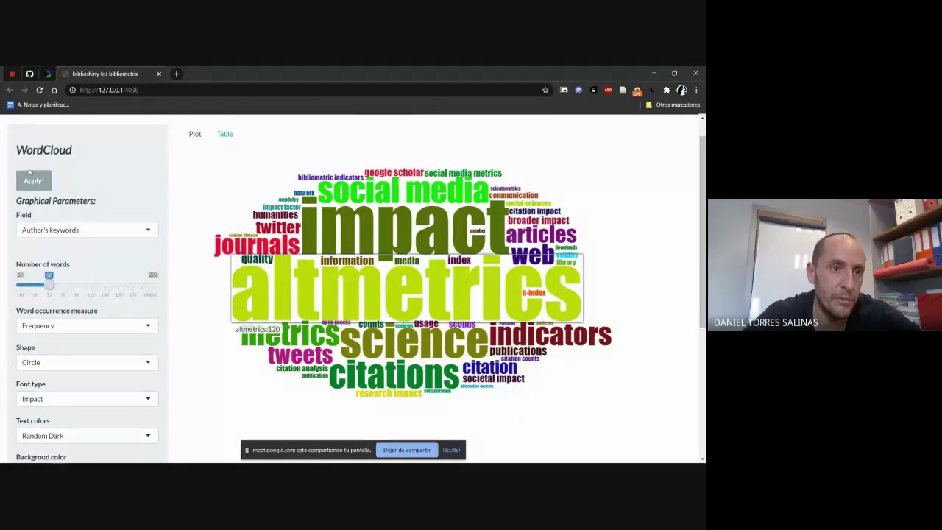
{"action": "left_click", "coordinate": [36, 182]}
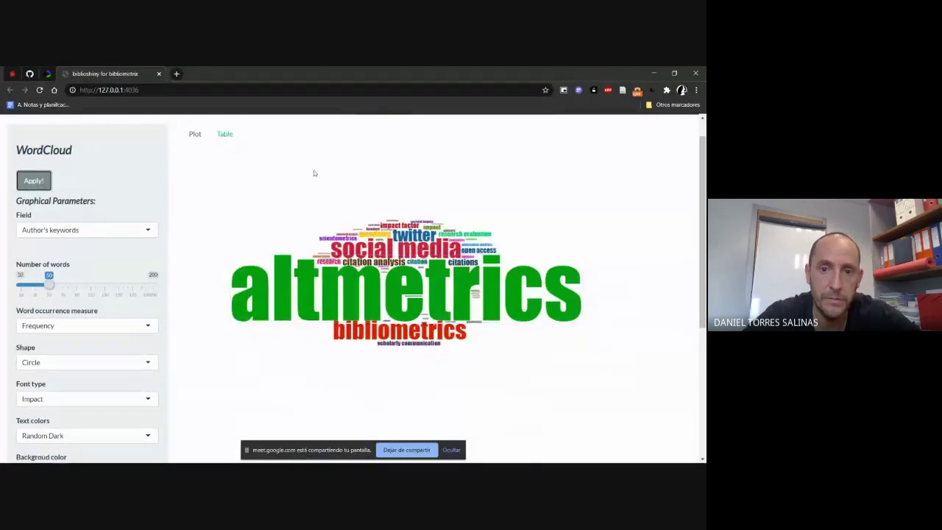
{"action": "left_click_drag", "start_coordinate": [49, 283], "coordinate": [88, 283]}
{"action": "left_click", "coordinate": [44, 188]}
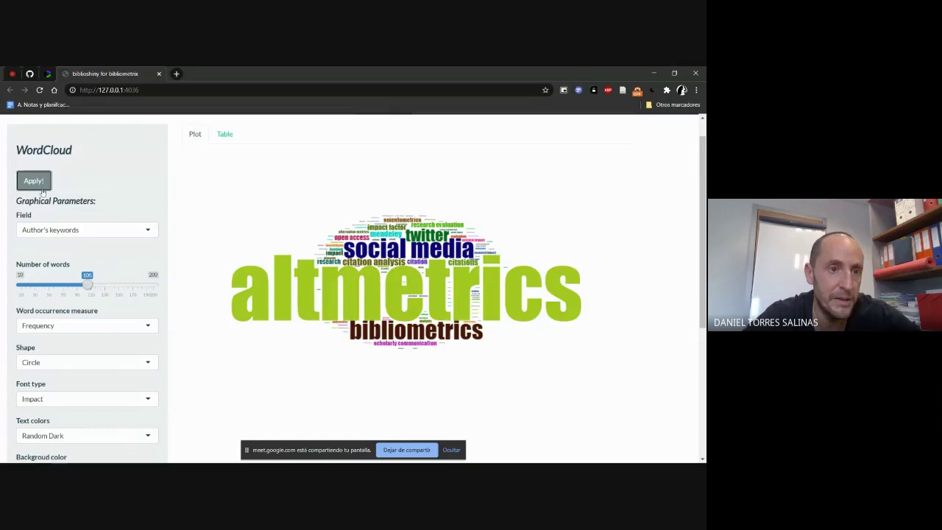
Step: Regenerate the word cloud from Titles, and apply it again with the Diamond shape
{"action": "left_click", "coordinate": [103, 230]}
{"action": "left_click", "coordinate": [75, 272]}
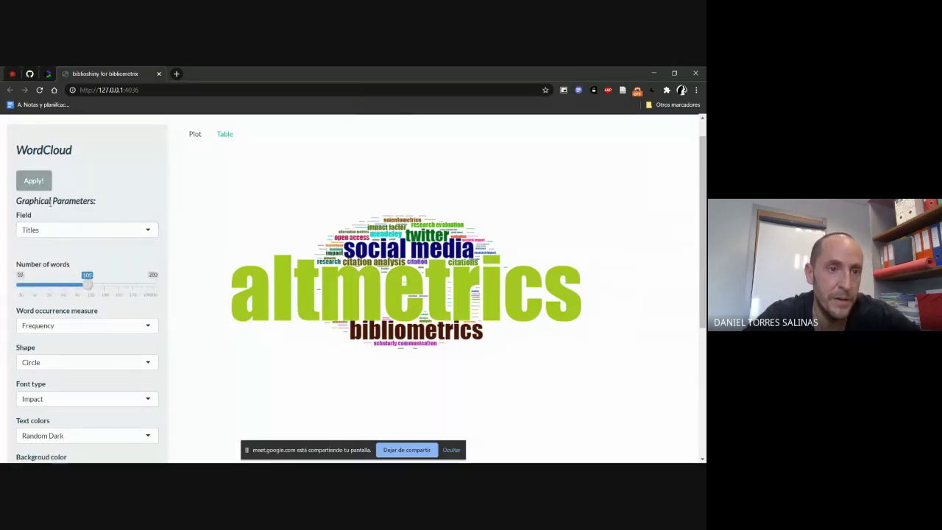
{"action": "left_click", "coordinate": [34, 181]}
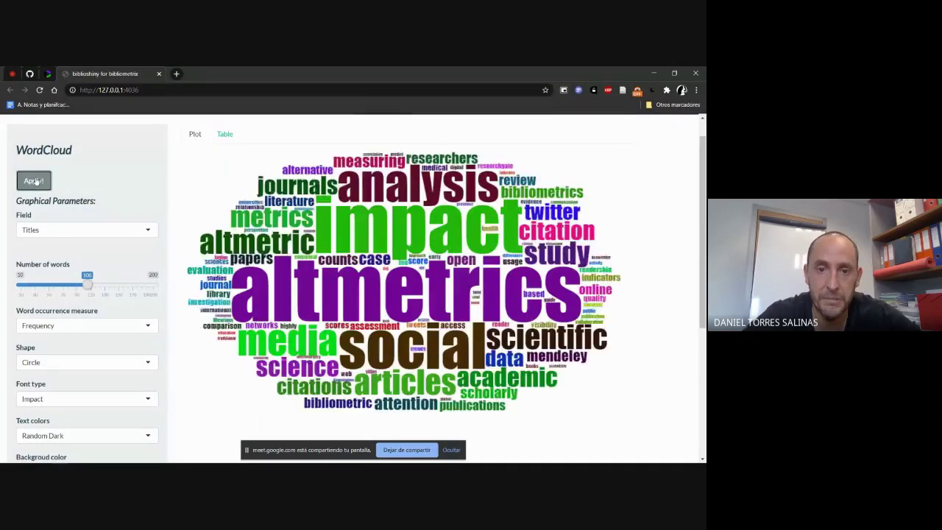
{"action": "left_click", "coordinate": [103, 362]}
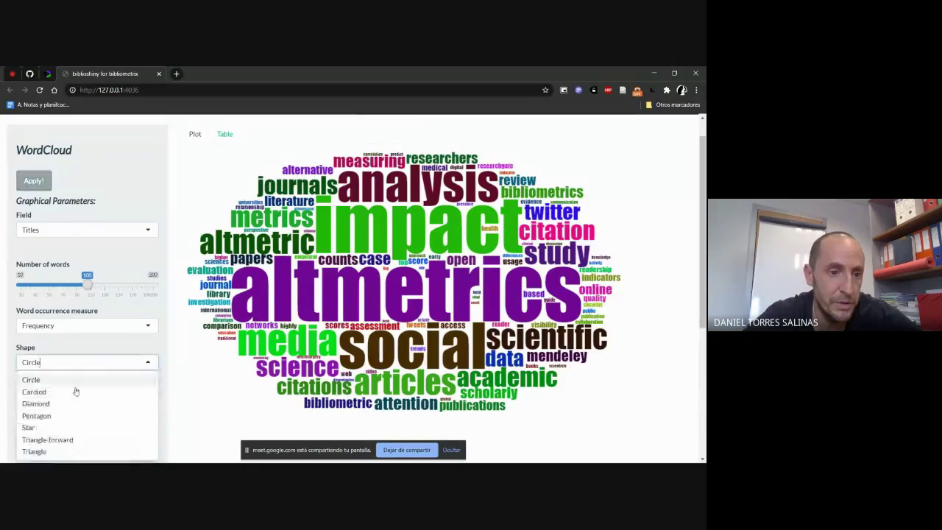
{"action": "left_click", "coordinate": [71, 403]}
{"action": "left_click", "coordinate": [28, 180]}
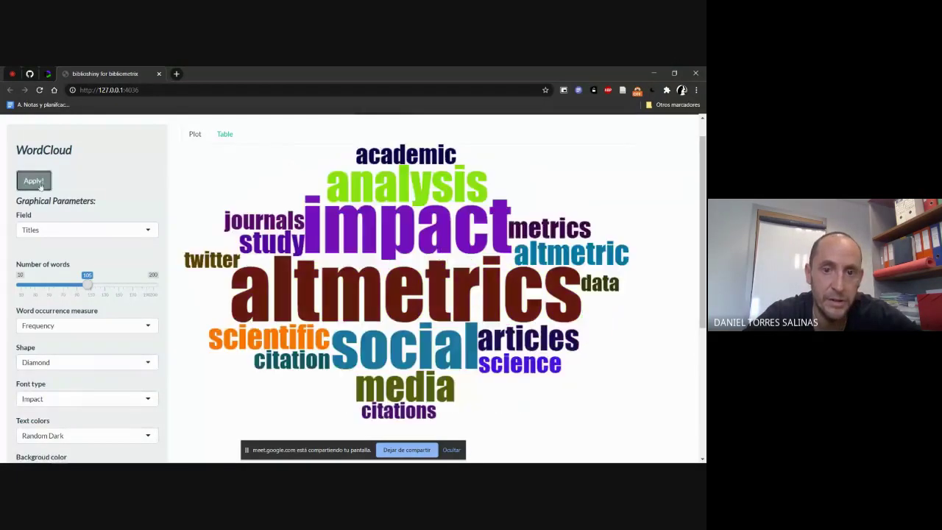
Step: Change the word cloud's text colors to Random Light and apply the change
{"action": "left_click", "coordinate": [116, 435]}
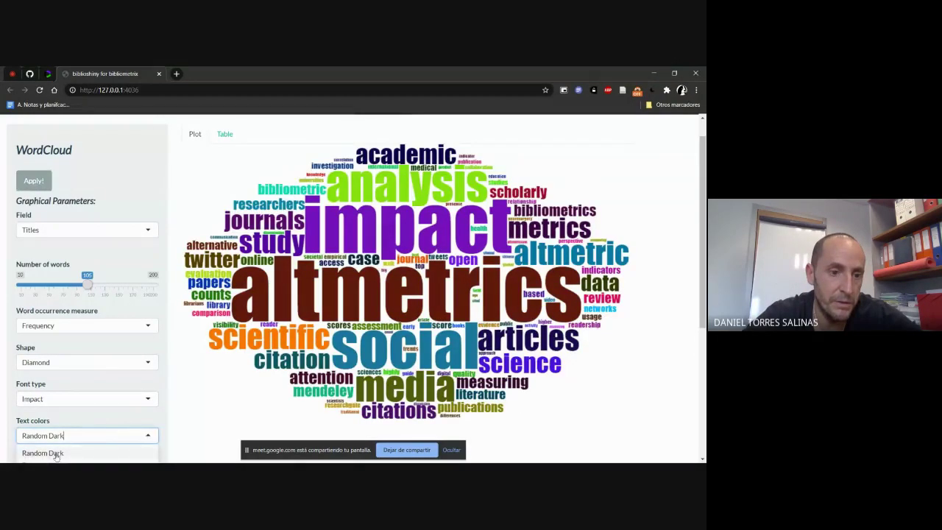
{"action": "scroll", "coordinate": [530, 265], "scroll_direction": "down", "scroll_amount": 1}
{"action": "scroll", "coordinate": [530, 213], "scroll_direction": "up", "scroll_amount": 1}
{"action": "scroll", "coordinate": [201, 403], "scroll_direction": "down", "scroll_amount": 3}
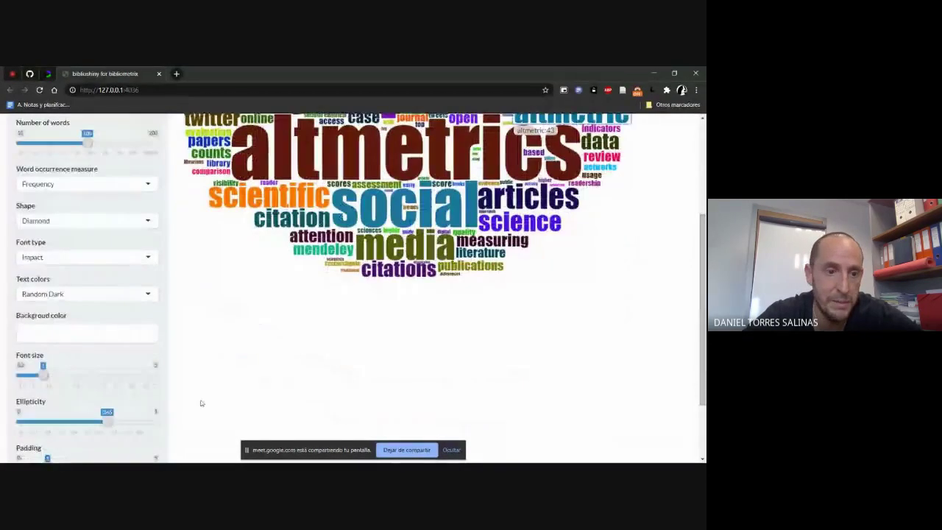
{"action": "left_click", "coordinate": [123, 295]}
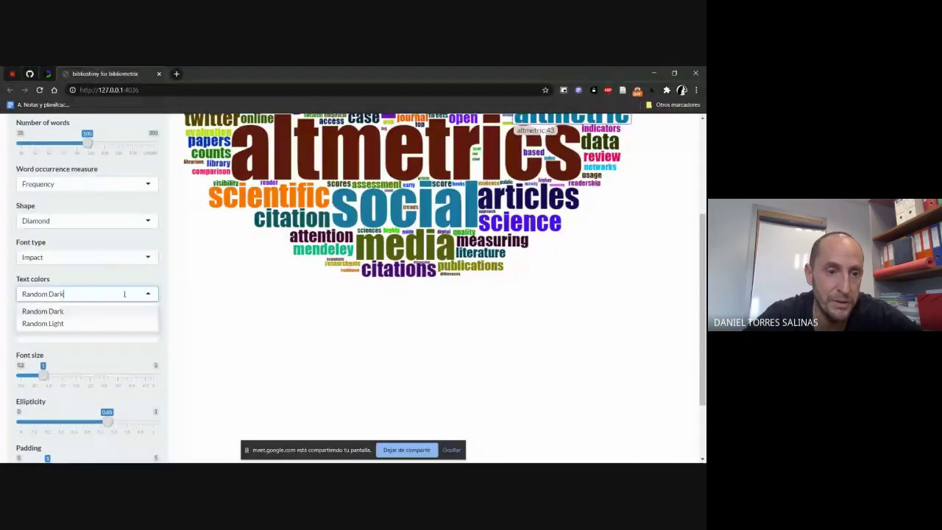
{"action": "left_click", "coordinate": [72, 323]}
{"action": "left_click_drag", "start_coordinate": [703, 261], "coordinate": [704, 191]}
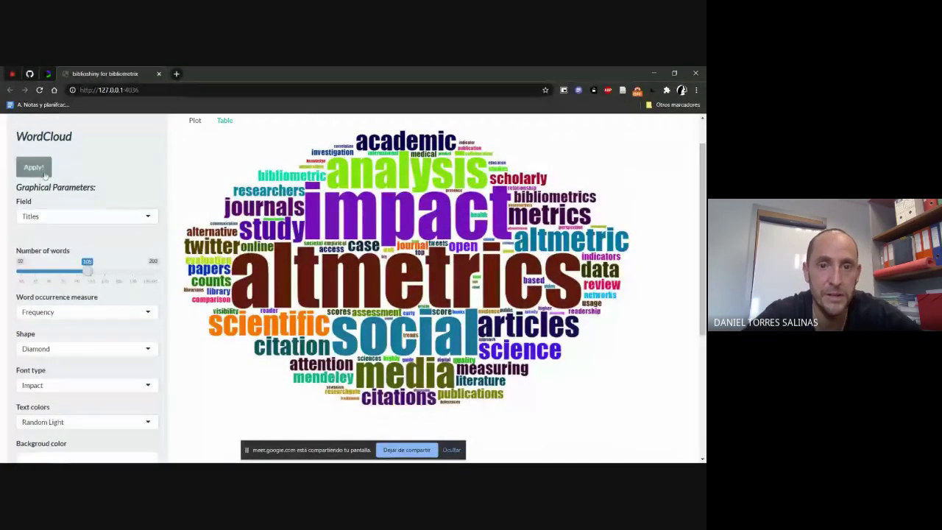
{"action": "left_click", "coordinate": [34, 167]}
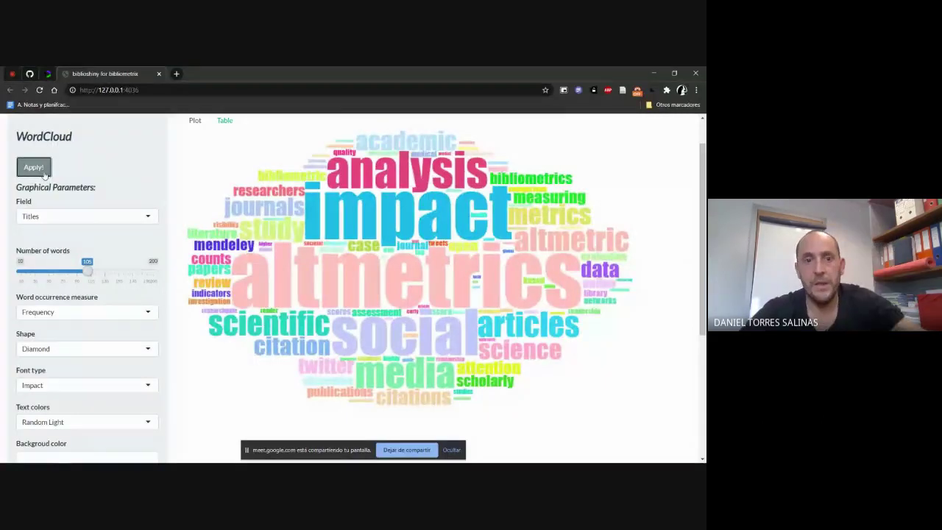
{"action": "mouse_move", "coordinate": [460, 368]}
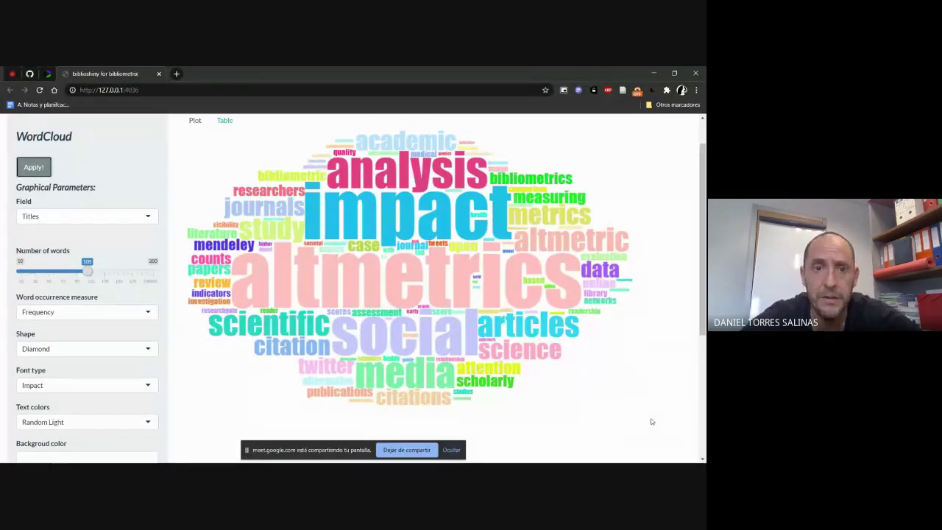
Step: Generate a TreeMap of the documents from the Keywords Plus field with 50 words
{"action": "scroll", "coordinate": [704, 297], "scroll_direction": "up", "scroll_amount": 2}
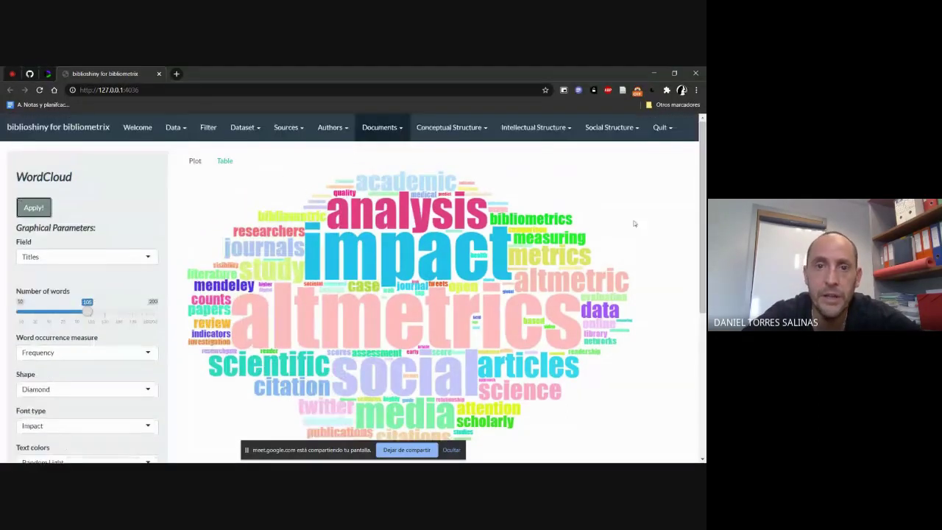
{"action": "left_click", "coordinate": [381, 127]}
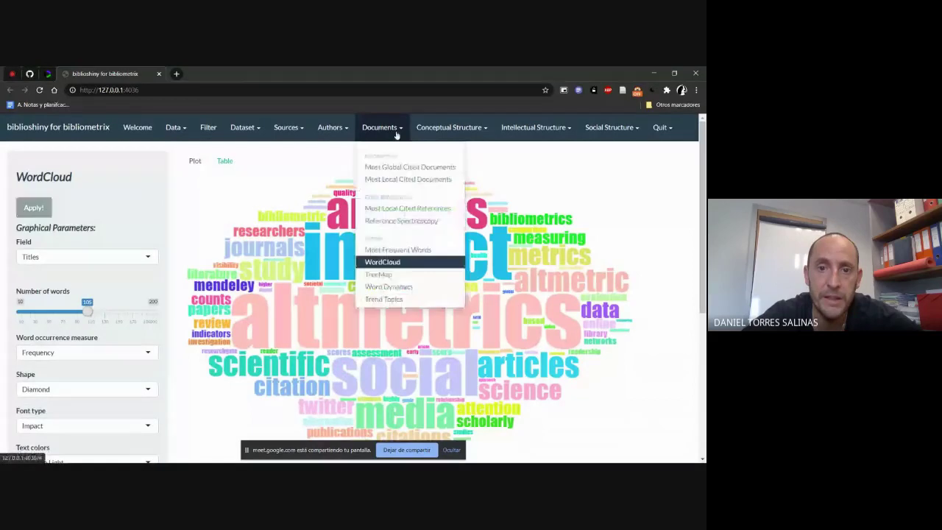
{"action": "left_click", "coordinate": [390, 279]}
{"action": "left_click", "coordinate": [33, 206]}
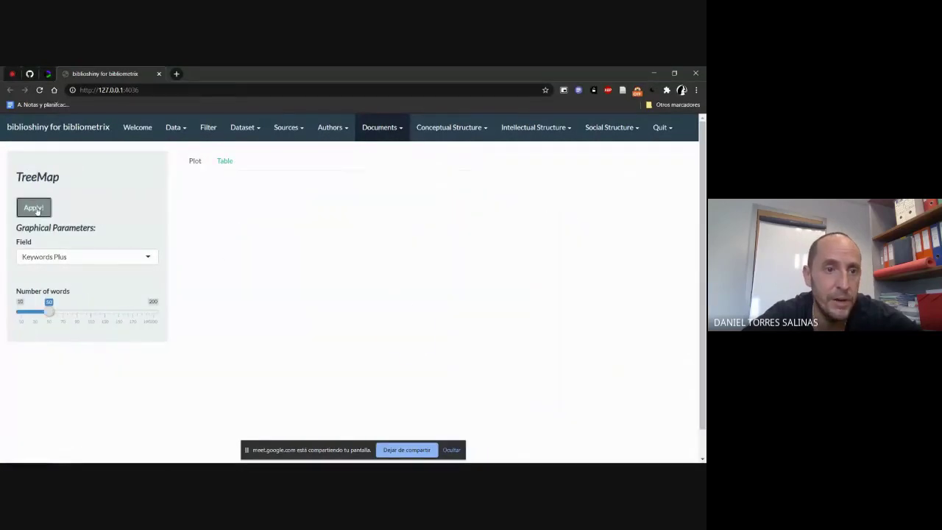
Step: Reduce the TreeMap to 20 words, set its field to Titles, and regenerate it
{"action": "scroll", "coordinate": [353, 289], "scroll_direction": "down", "scroll_amount": 1}
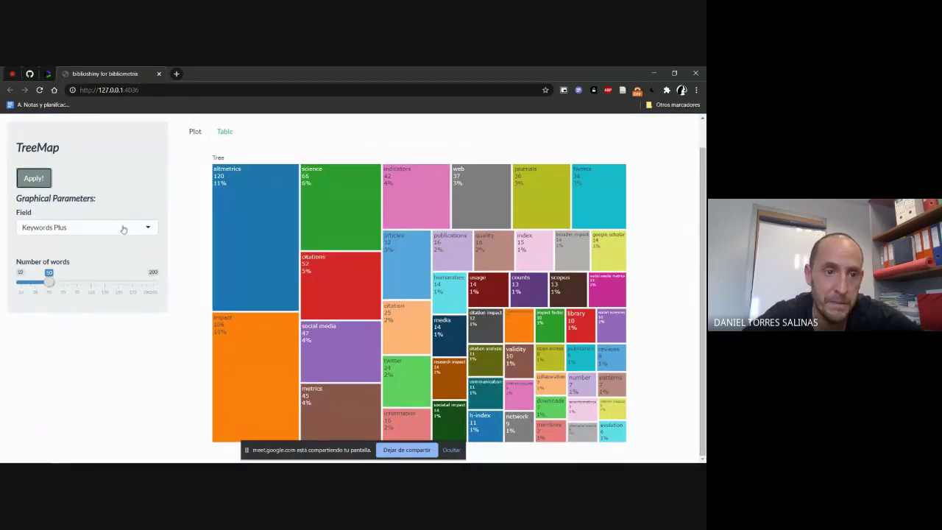
{"action": "left_click_drag", "start_coordinate": [53, 279], "coordinate": [25, 280]}
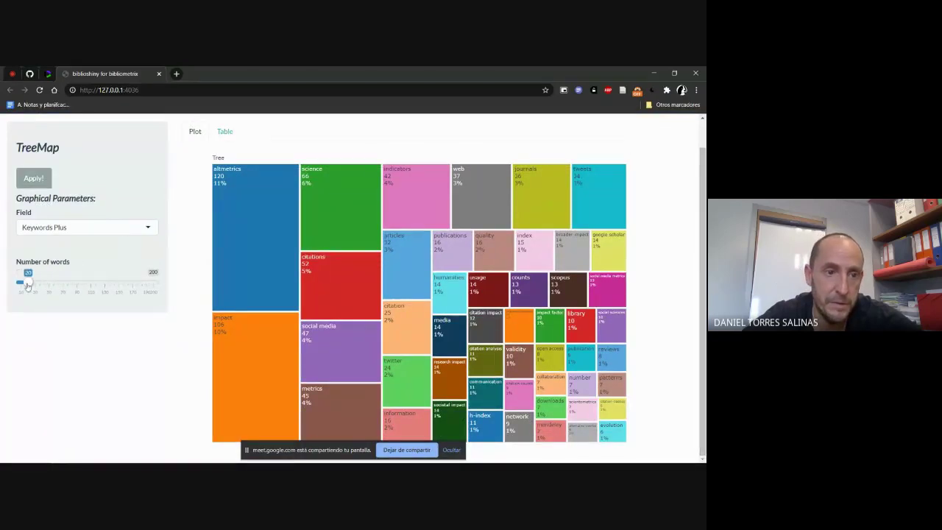
{"action": "left_click", "coordinate": [111, 226]}
{"action": "left_click", "coordinate": [61, 269]}
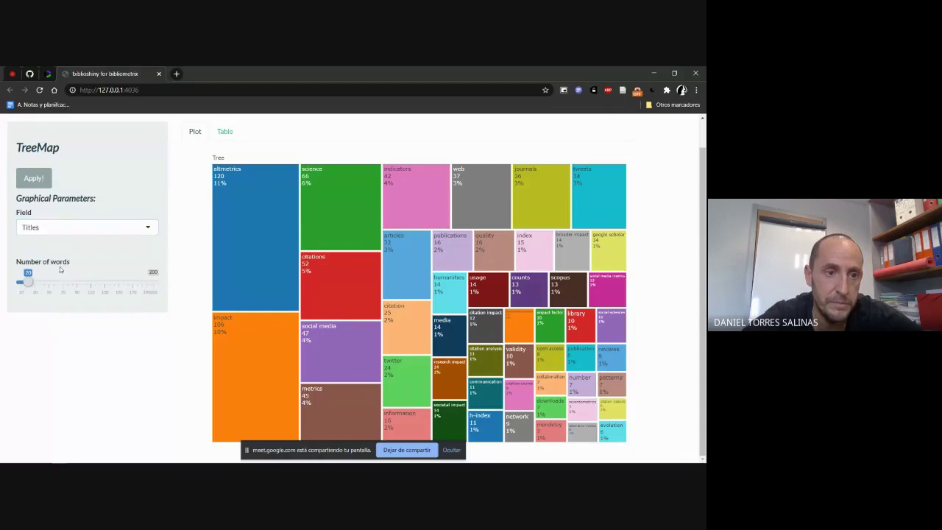
{"action": "left_click", "coordinate": [39, 183]}
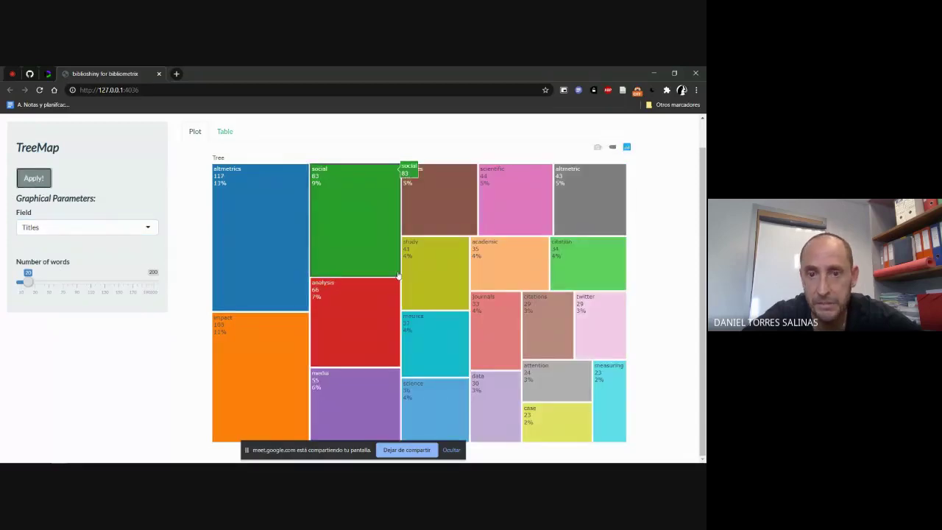
Step: Run the Word Dynamics analysis on Keywords Plus with occurrences per year and no confidence interval
{"action": "scroll", "coordinate": [383, 147], "scroll_direction": "up", "scroll_amount": 1}
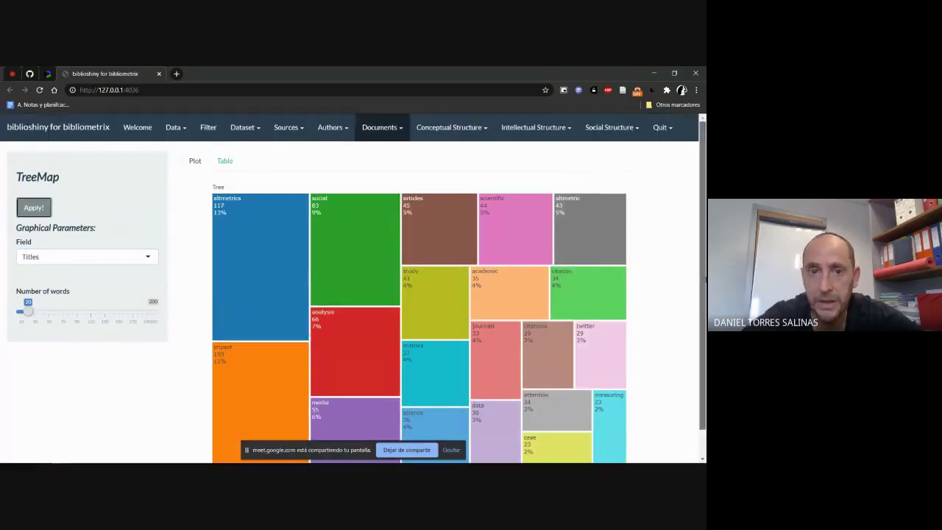
{"action": "left_click", "coordinate": [387, 131]}
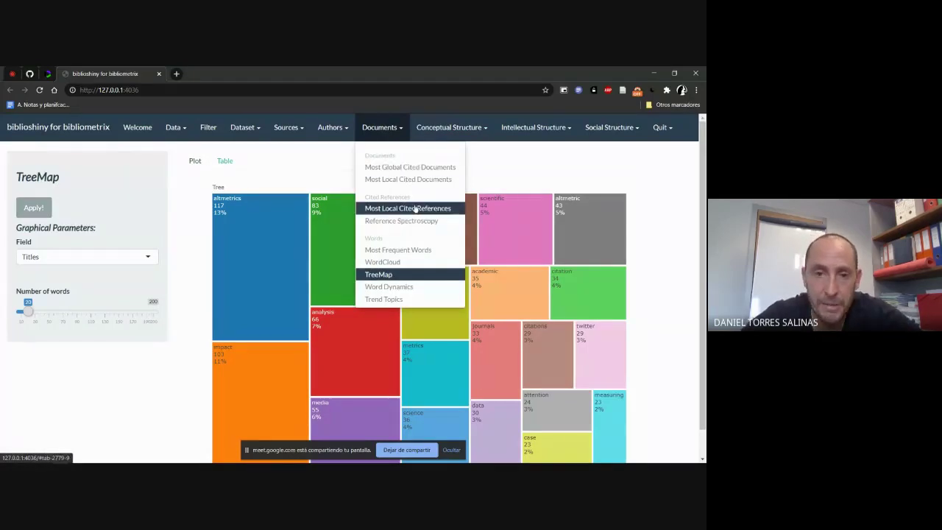
{"action": "left_click", "coordinate": [406, 287]}
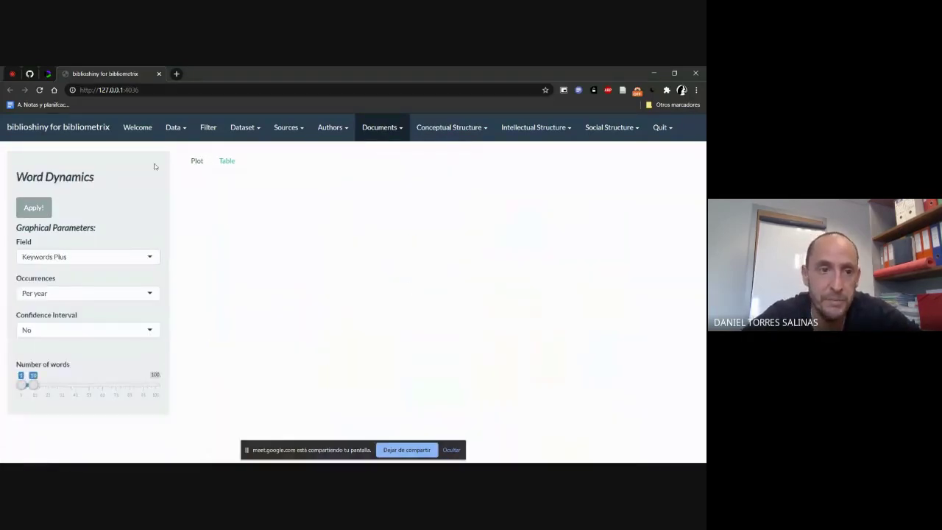
{"action": "left_click", "coordinate": [34, 208]}
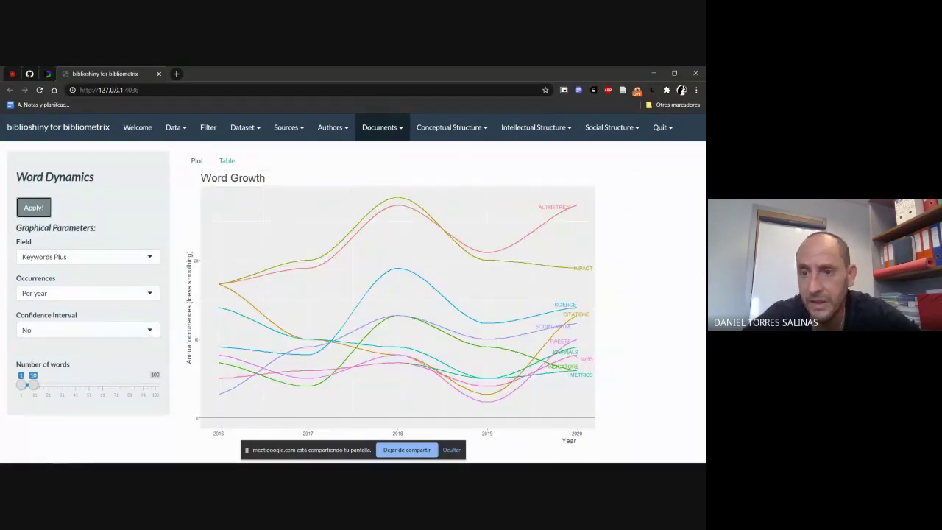
Step: Change the Word Dynamics field to Author's keywords
{"action": "left_click", "coordinate": [122, 268]}
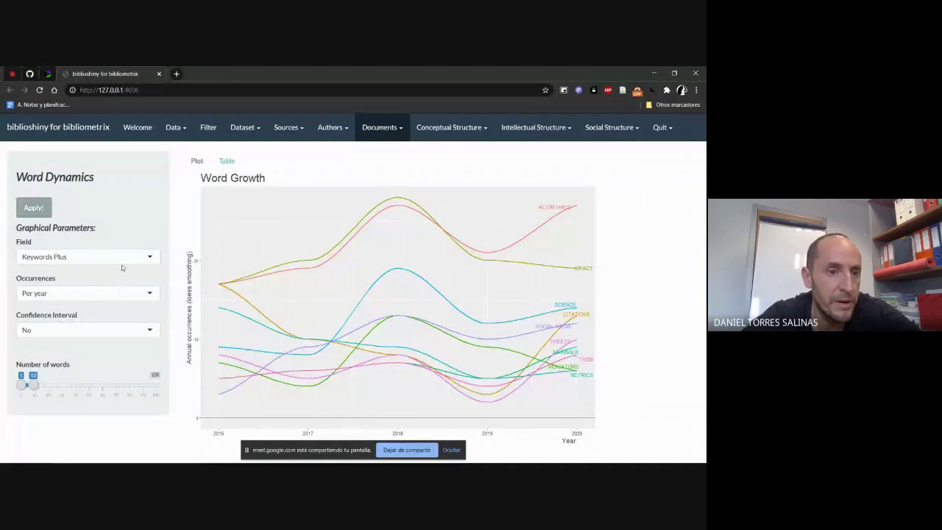
{"action": "left_click", "coordinate": [122, 259]}
{"action": "left_click", "coordinate": [123, 287]}
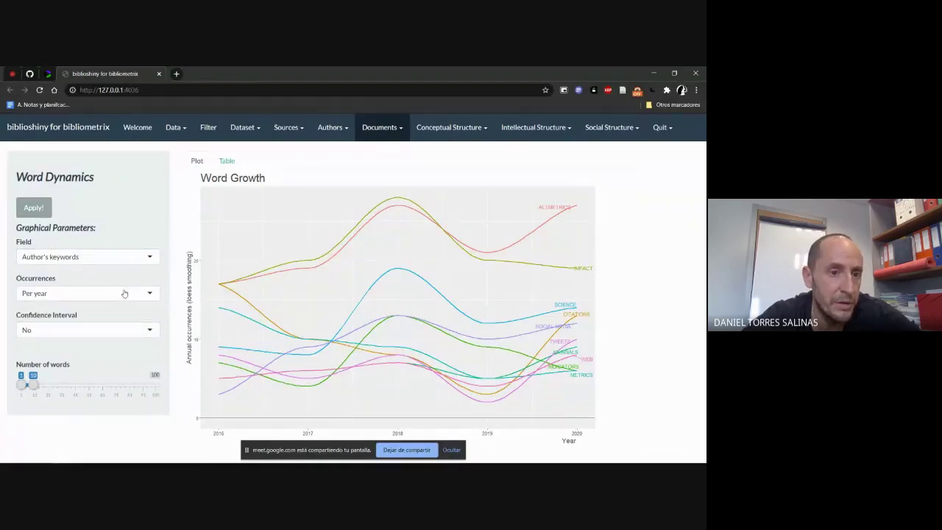
Step: Switch to the Google Meet call, mute the participant whose microphone is open for everyone, and return to Biblioshiny
{"action": "left_click", "coordinate": [12, 74]}
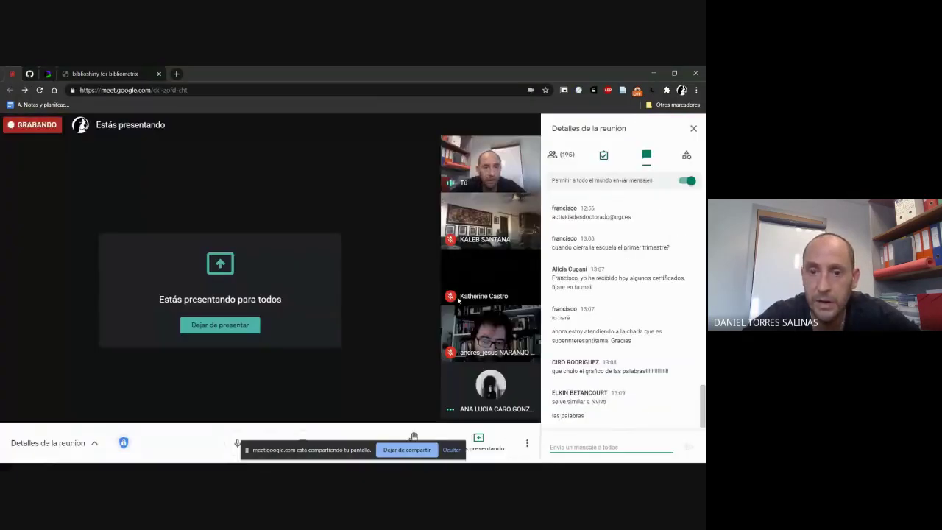
{"action": "mouse_move", "coordinate": [487, 394]}
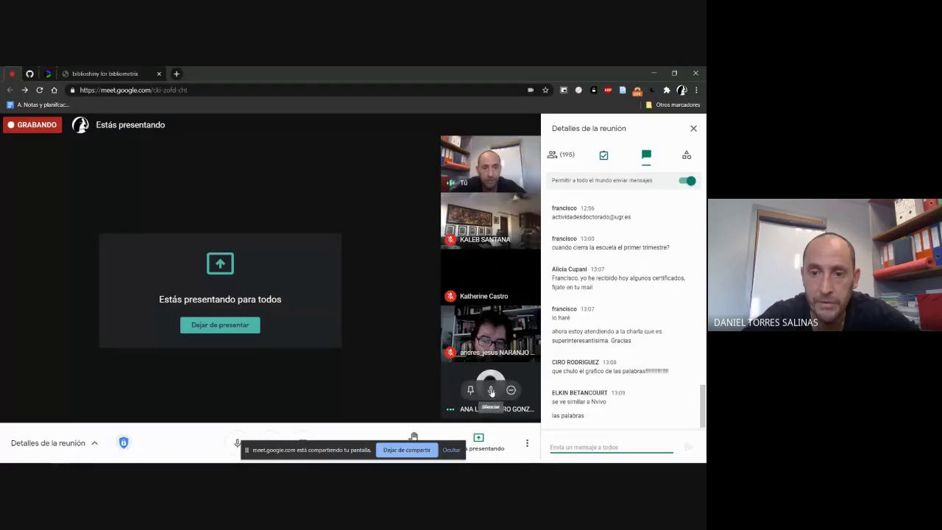
{"action": "left_click", "coordinate": [491, 391]}
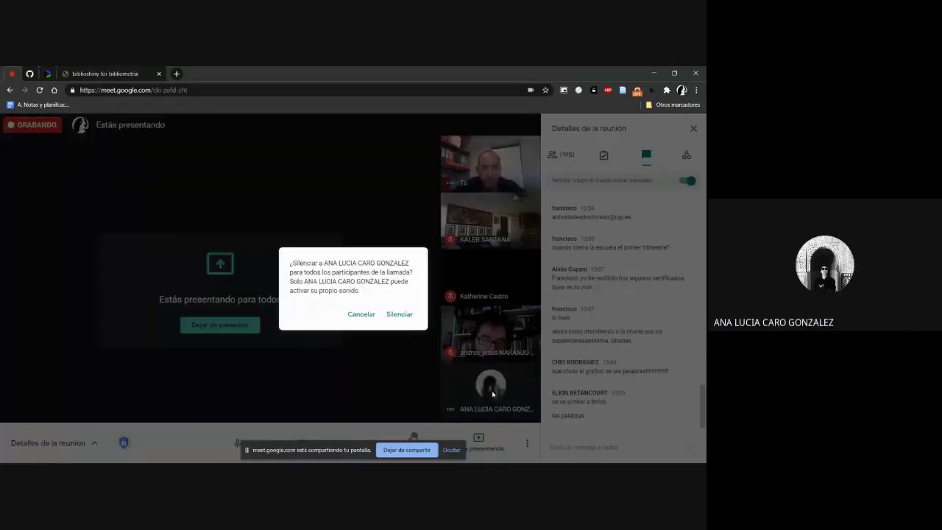
{"action": "left_click", "coordinate": [400, 314]}
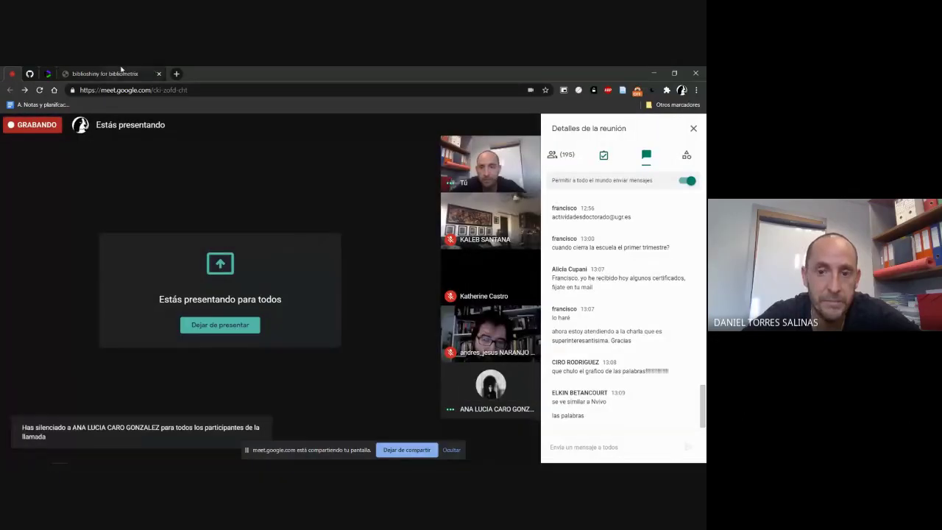
{"action": "left_click", "coordinate": [122, 73]}
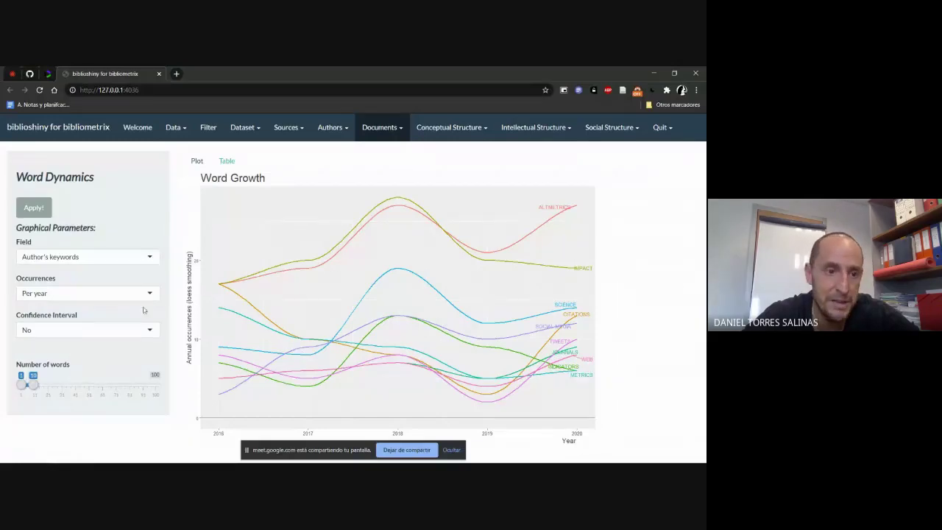
Step: Run the Trend Topics analysis of the documents on Keywords Plus with the page at 90 % zoom, and hide the screen-sharing notice
{"action": "left_click", "coordinate": [403, 127]}
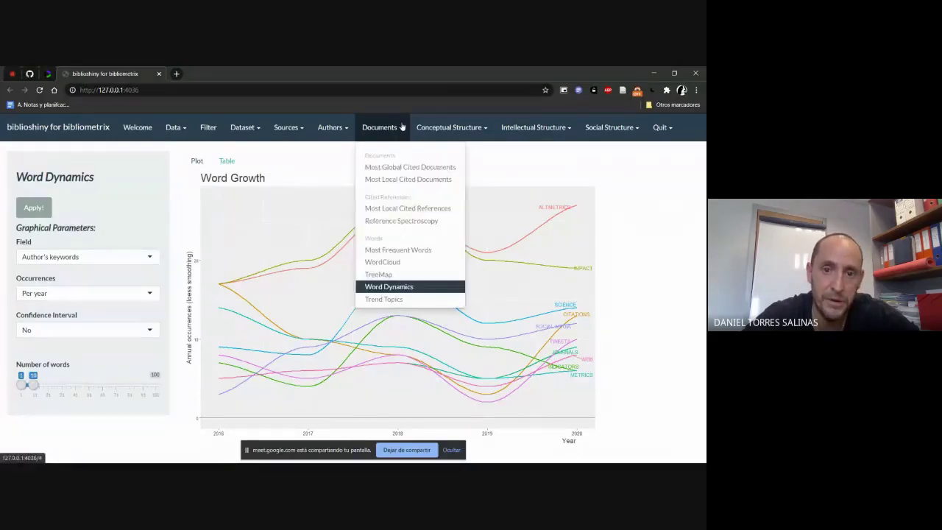
{"action": "left_click", "coordinate": [392, 300]}
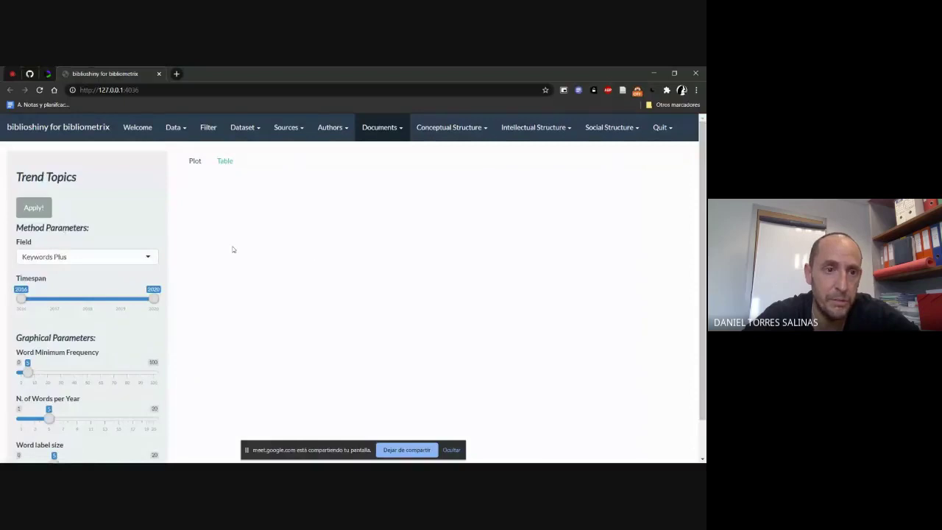
{"action": "left_click", "coordinate": [28, 210]}
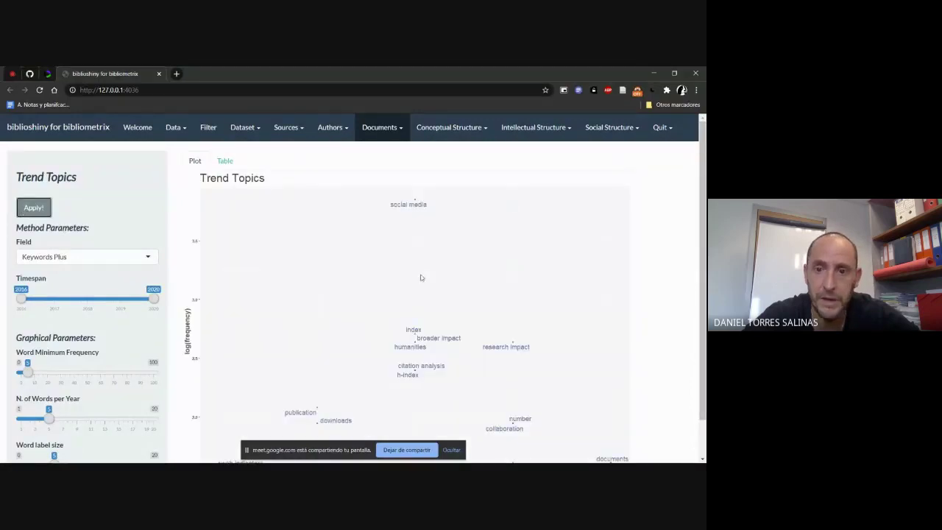
{"action": "key", "text": "ctrl+minus"}
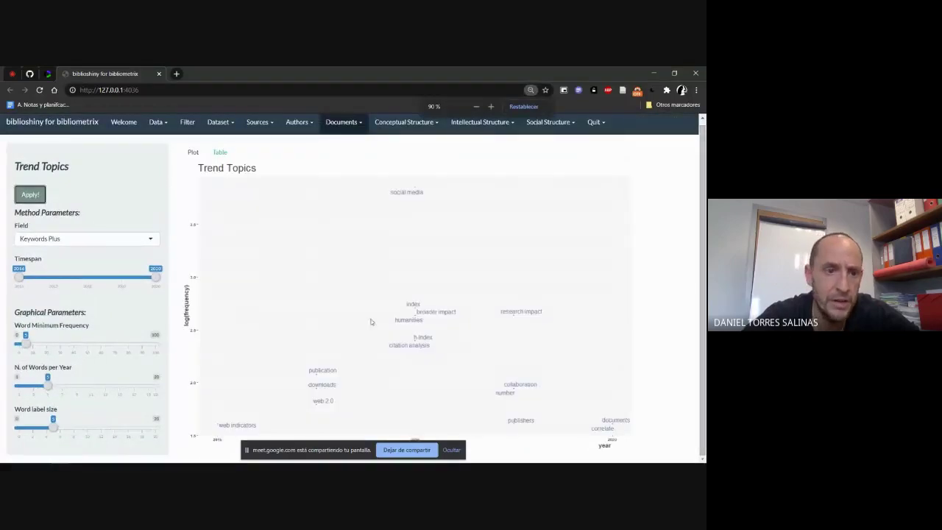
{"action": "left_click", "coordinate": [452, 450]}
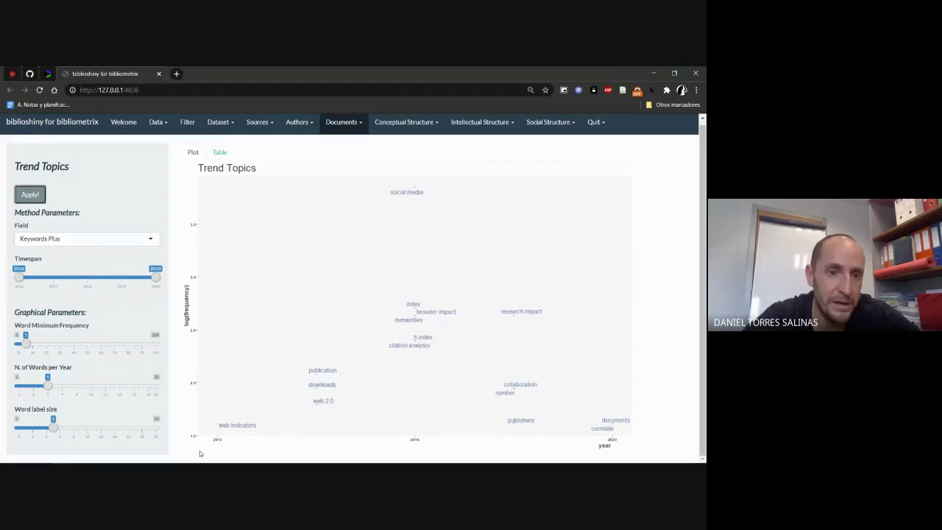
Step: Regenerate Trend Topics from Author's keywords with a word minimum frequency of 2, 9 words per year and word label size 8
{"action": "left_click", "coordinate": [108, 240]}
{"action": "left_click", "coordinate": [66, 267]}
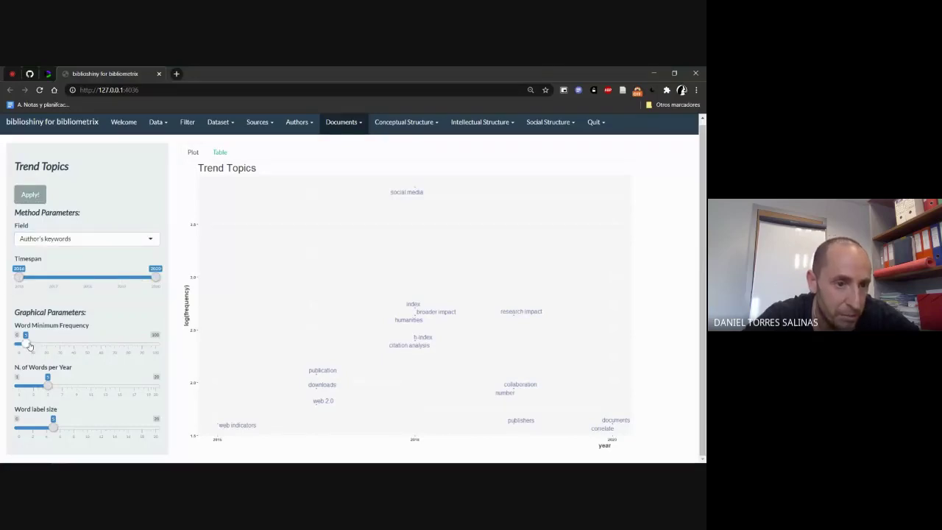
{"action": "left_click_drag", "start_coordinate": [29, 346], "coordinate": [25, 345]}
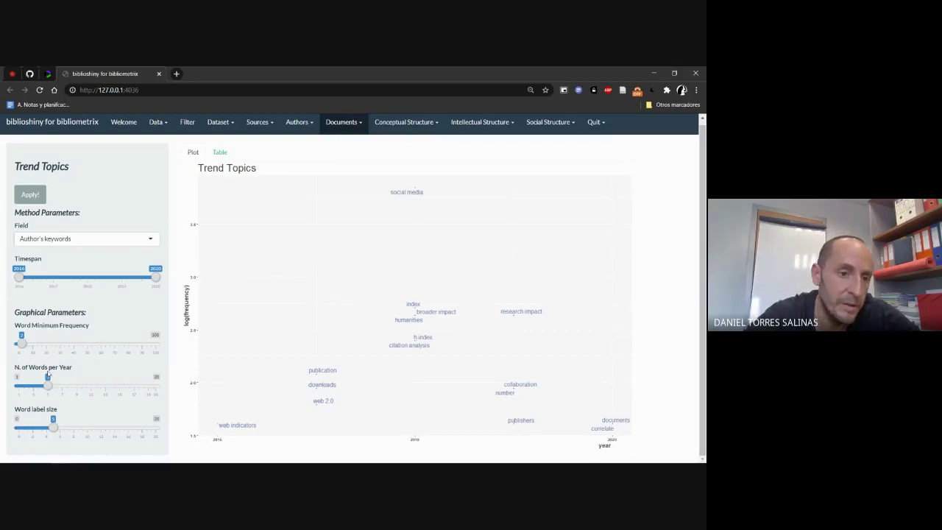
{"action": "left_click_drag", "start_coordinate": [48, 385], "coordinate": [76, 387]}
{"action": "left_click_drag", "start_coordinate": [53, 428], "coordinate": [73, 431]}
{"action": "left_click", "coordinate": [29, 197]}
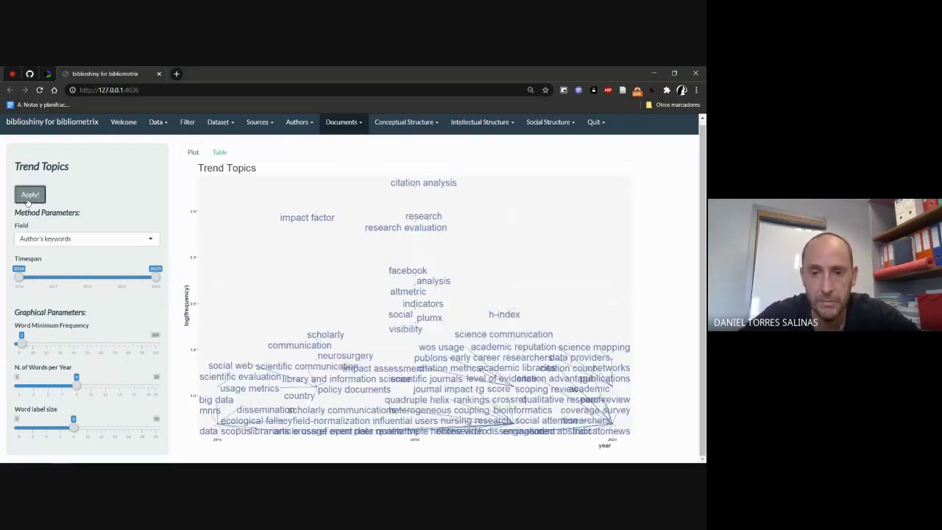
Step: Reduce Trend Topics to 5 words per year and word label size 4, applying each change
{"action": "left_click", "coordinate": [47, 387]}
{"action": "left_click", "coordinate": [31, 195]}
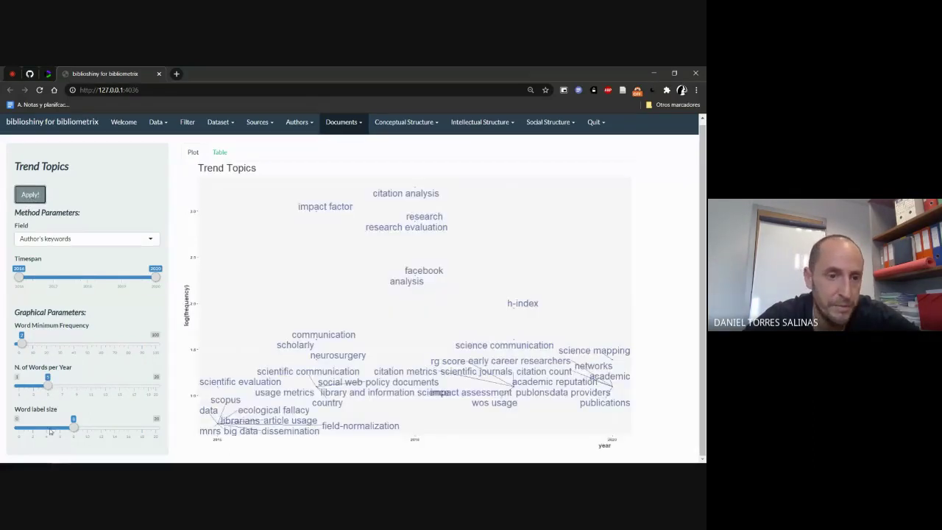
{"action": "left_click", "coordinate": [48, 430]}
{"action": "left_click", "coordinate": [28, 193]}
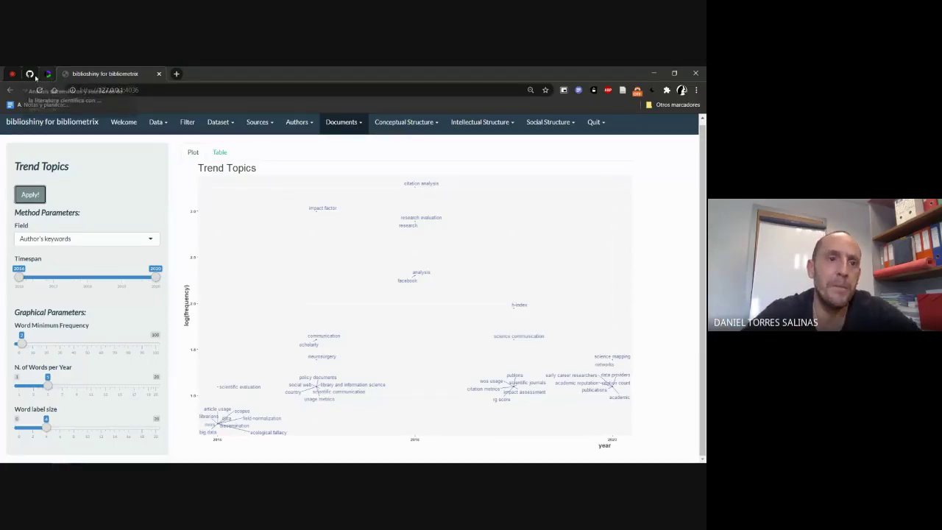
Step: Switch to the GitHub guide and read the notes on conceptual structure and Pajek export under "Paso 6: Analizando las estructuras"
{"action": "left_click", "coordinate": [30, 74]}
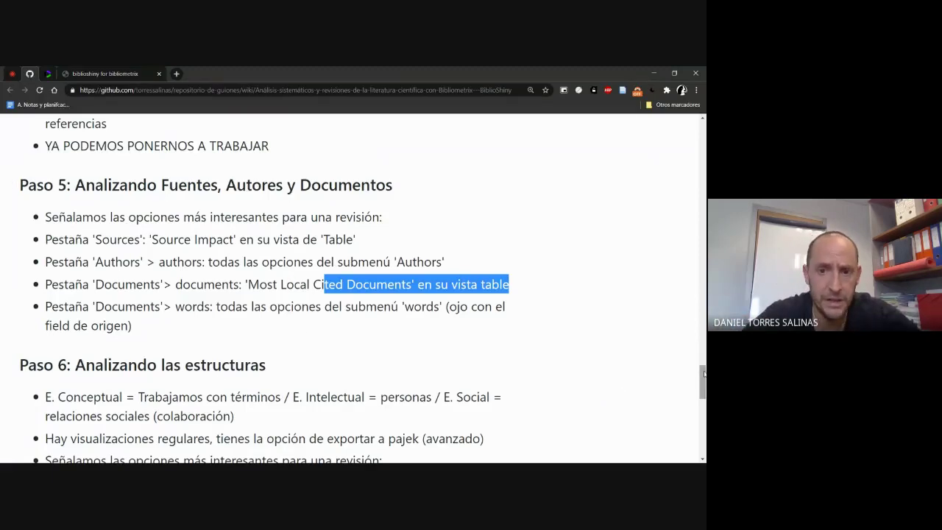
{"action": "scroll", "coordinate": [704, 374], "scroll_direction": "down", "scroll_amount": 3}
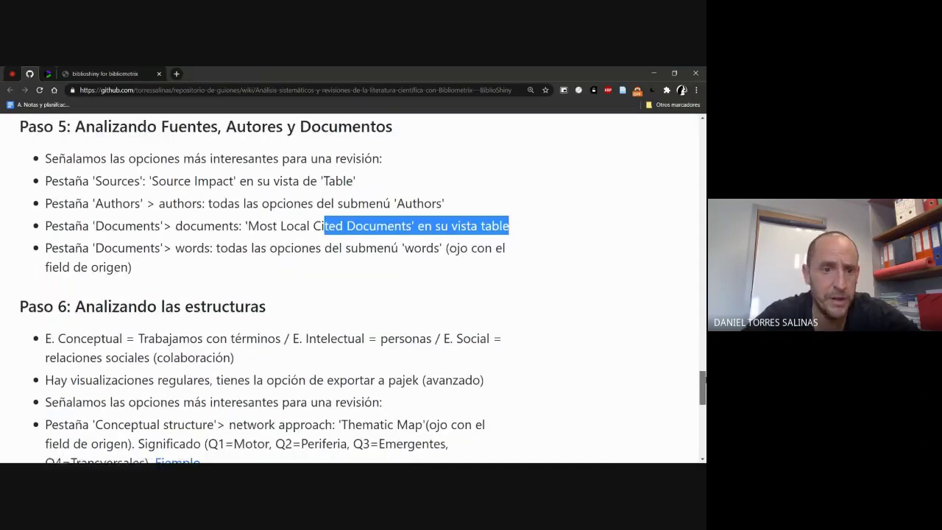
{"action": "scroll", "coordinate": [704, 398], "scroll_direction": "down", "scroll_amount": 1}
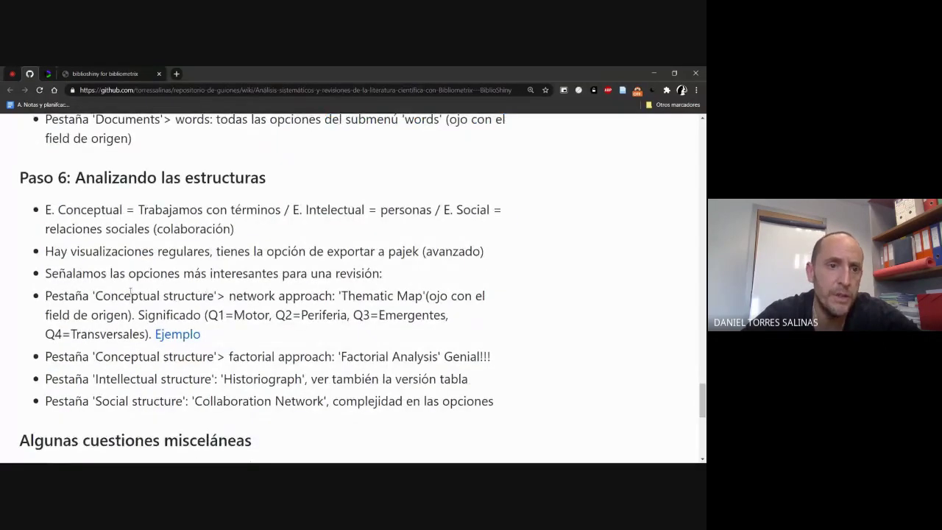
{"action": "left_click_drag", "start_coordinate": [46, 211], "coordinate": [124, 207]}
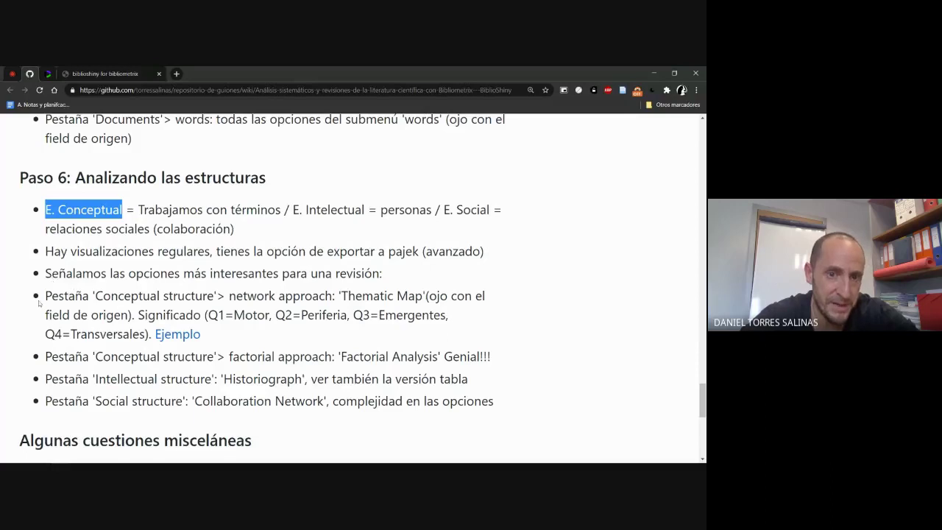
{"action": "left_click_drag", "start_coordinate": [45, 251], "coordinate": [369, 251]}
{"action": "triple_click", "coordinate": [499, 247]}
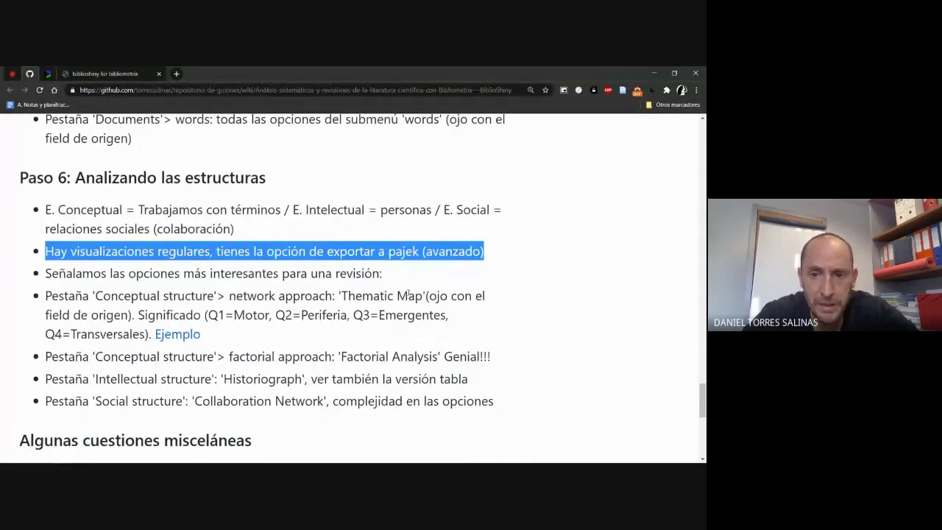
Step: Return to Biblioshiny and generate the conceptual structure's Thematic Map from Keywords Plus with 250 words
{"action": "left_click", "coordinate": [130, 74]}
{"action": "left_click", "coordinate": [428, 126]}
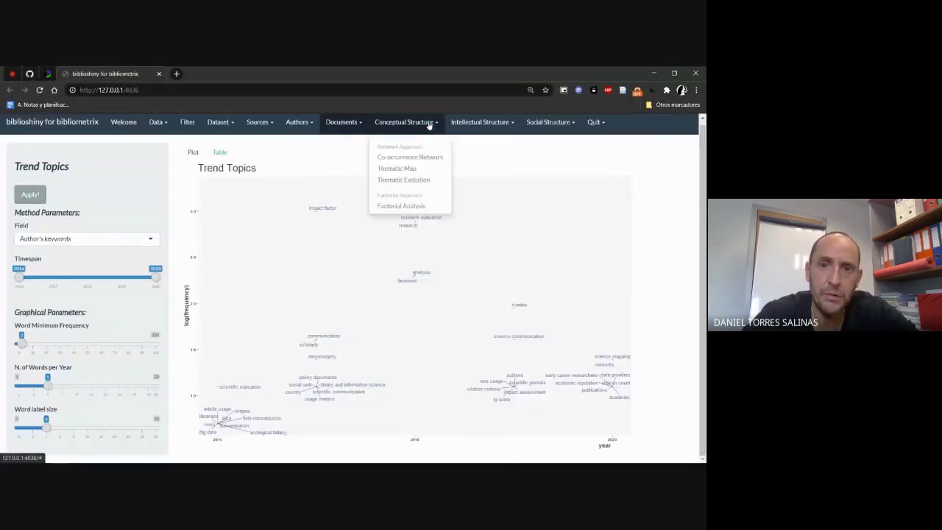
{"action": "left_click", "coordinate": [413, 169]}
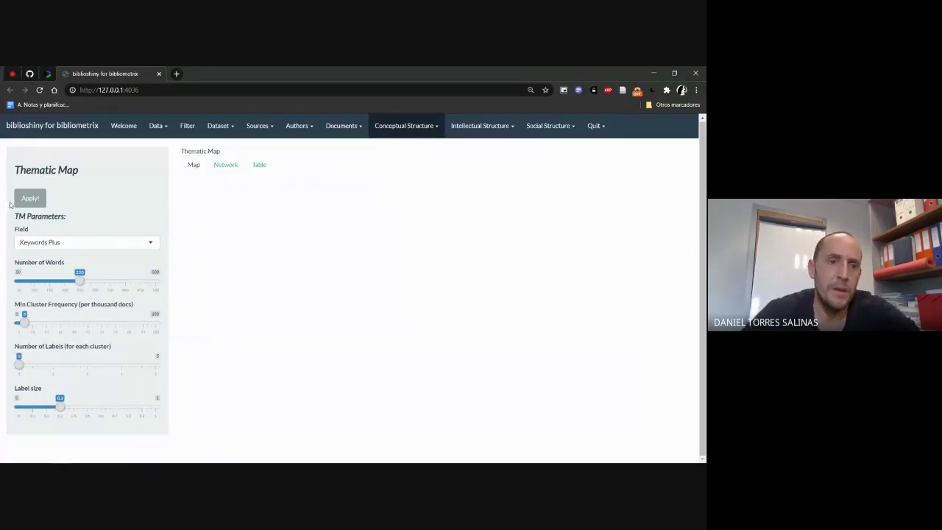
{"action": "left_click", "coordinate": [33, 198]}
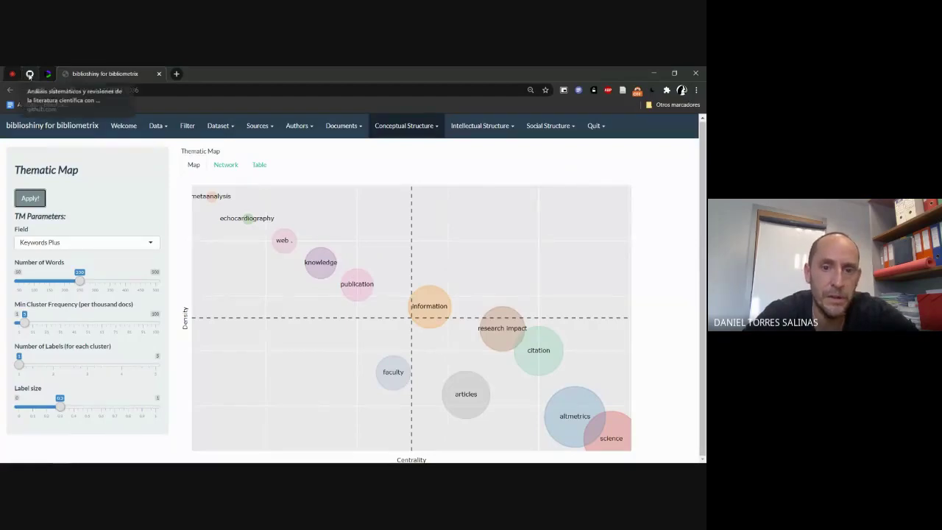
Step: Open the guide's "Ejemplo" article in a new tab and examine the strategic diagram of theme quadrants in Figure 1
{"action": "left_click", "coordinate": [29, 73]}
{"action": "right_click", "coordinate": [181, 335]}
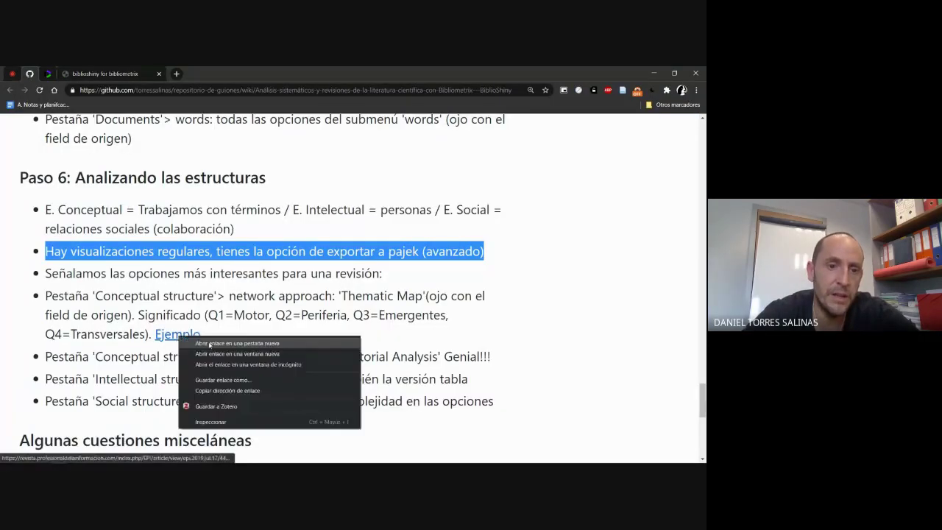
{"action": "left_click", "coordinate": [220, 343]}
{"action": "left_click", "coordinate": [107, 73]}
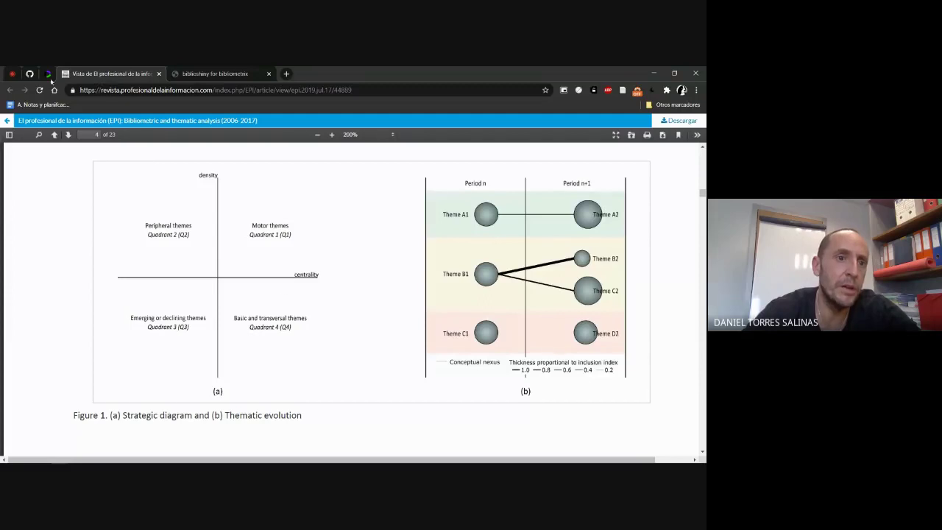
{"action": "left_click", "coordinate": [29, 74]}
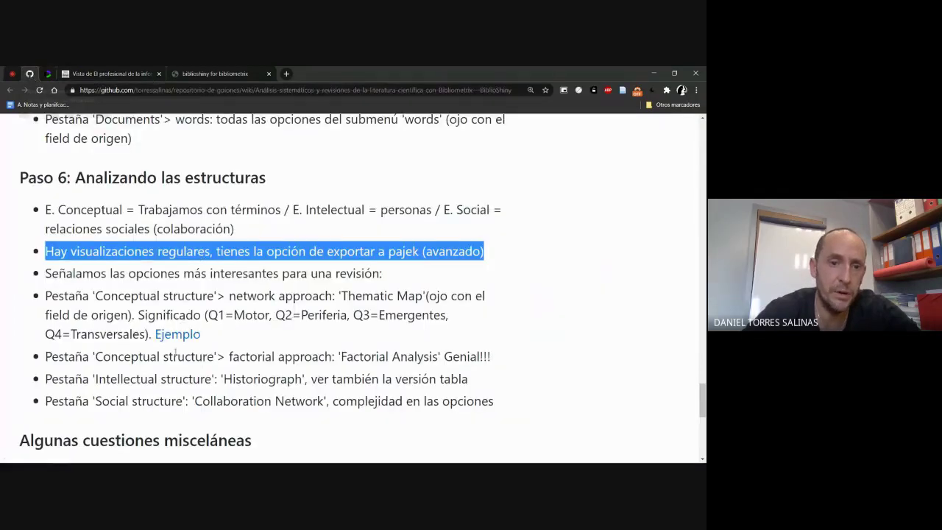
{"action": "left_click", "coordinate": [107, 74]}
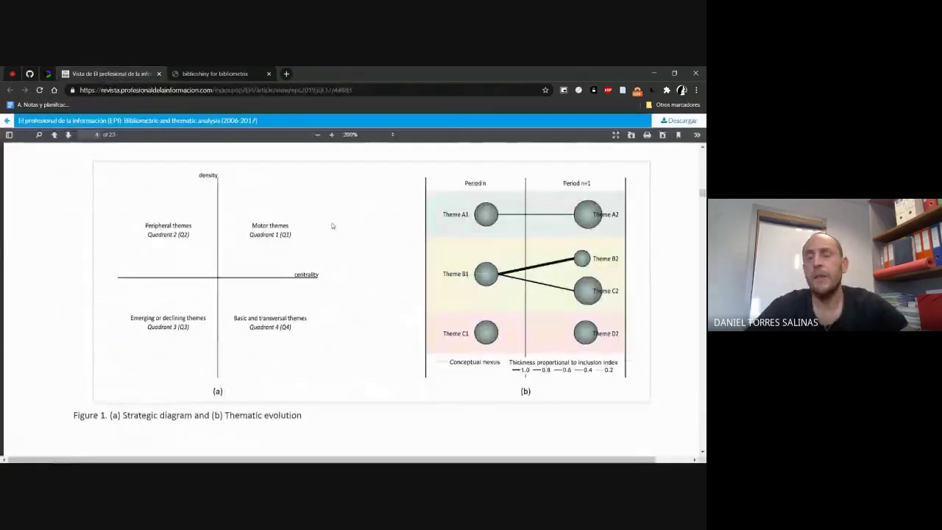
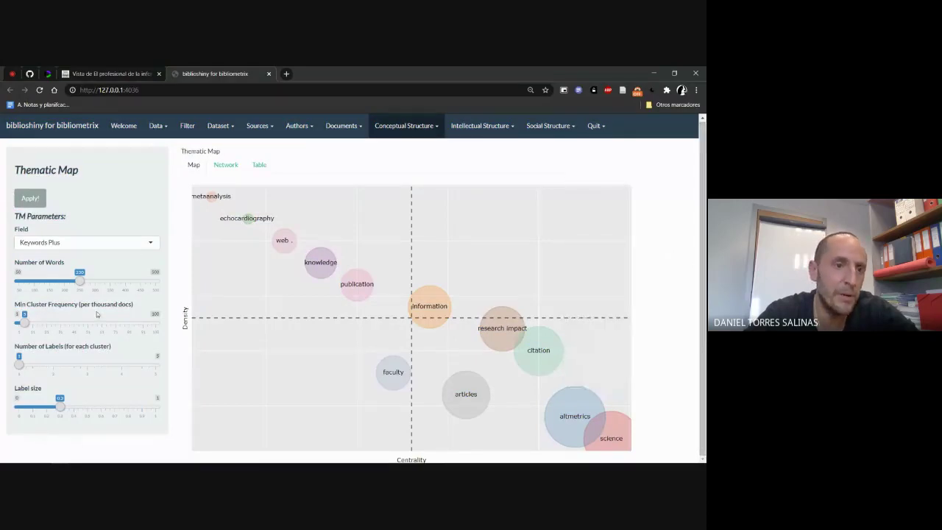
Step: Regenerate the Thematic Map from Author's Keywords with 340 words and a minimum cluster frequency of 3
{"action": "left_click", "coordinate": [77, 245]}
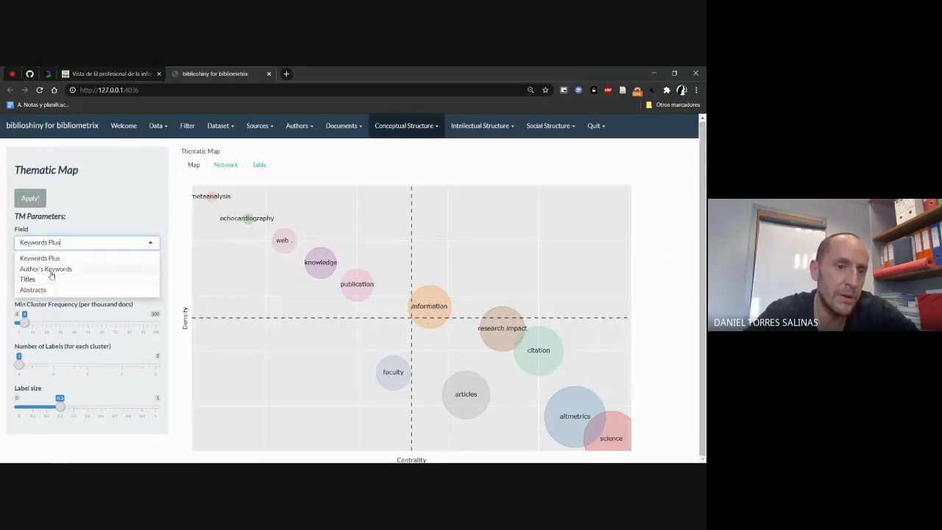
{"action": "left_click", "coordinate": [46, 269]}
{"action": "left_click_drag", "start_coordinate": [79, 284], "coordinate": [107, 284]}
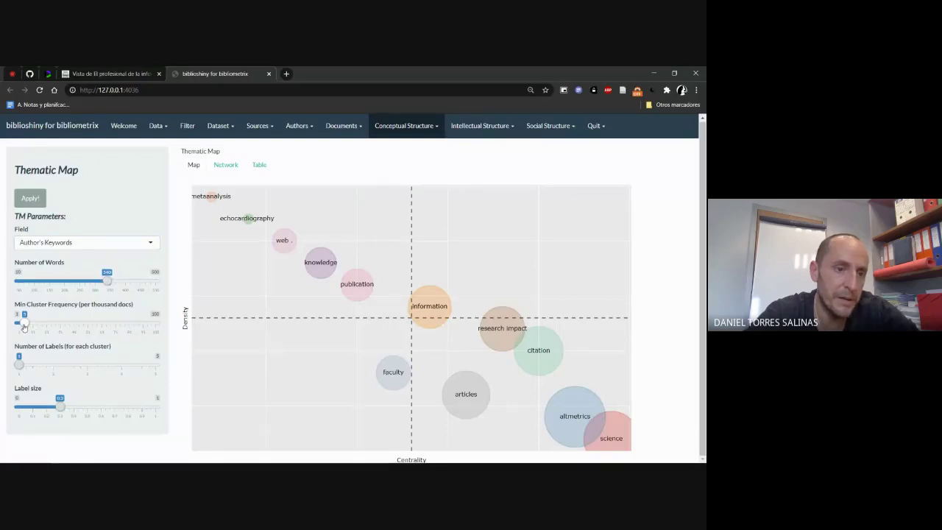
{"action": "left_click_drag", "start_coordinate": [24, 327], "coordinate": [21, 327]}
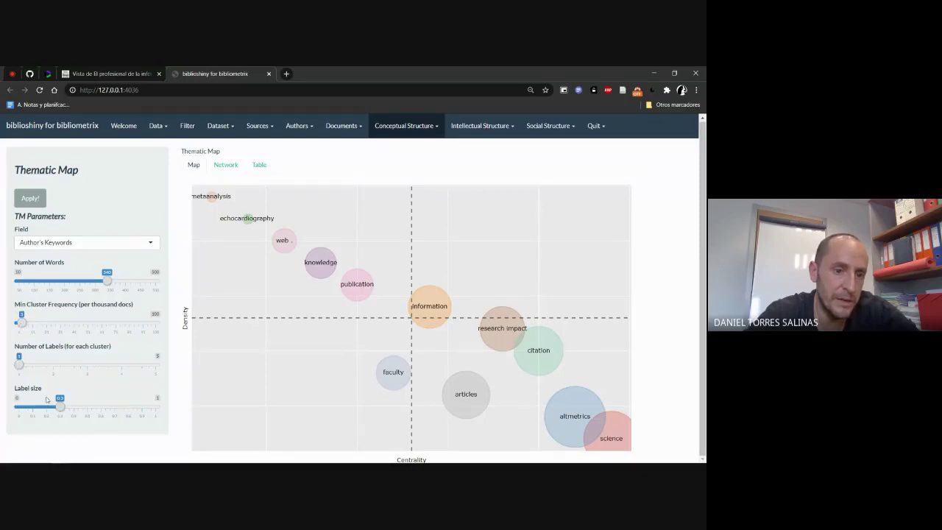
{"action": "left_click", "coordinate": [31, 200]}
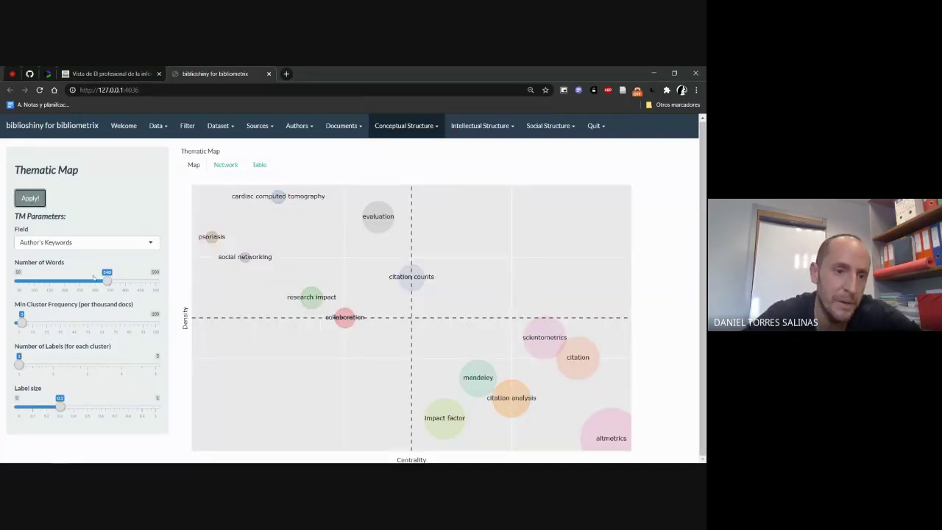
Step: Regenerate the Thematic Map from Author's Keywords with 200 words and a minimum cluster frequency of 8
{"action": "left_click_drag", "start_coordinate": [107, 282], "coordinate": [65, 282]}
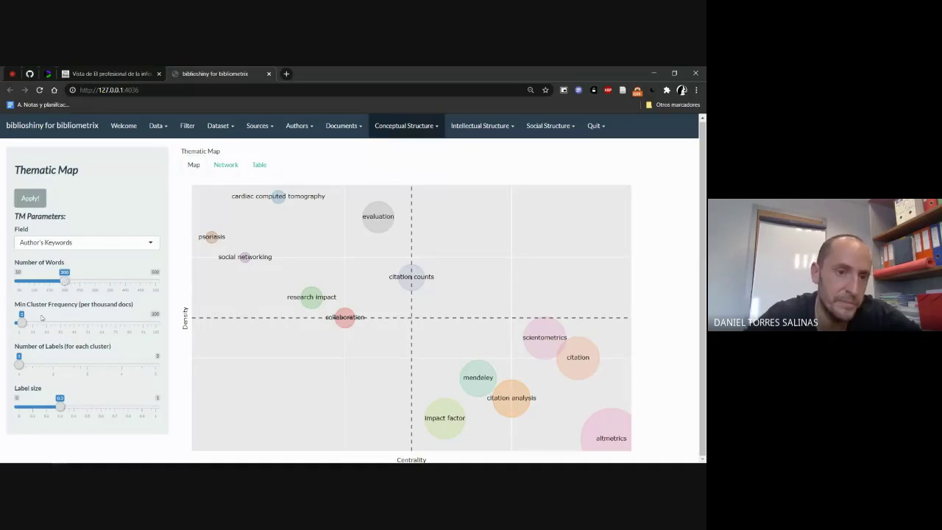
{"action": "left_click_drag", "start_coordinate": [21, 321], "coordinate": [28, 322]}
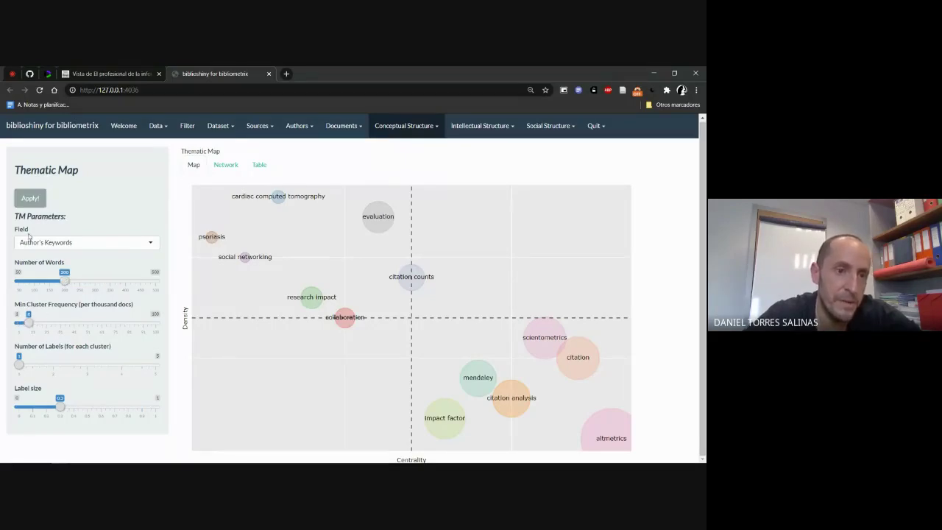
{"action": "left_click", "coordinate": [30, 199]}
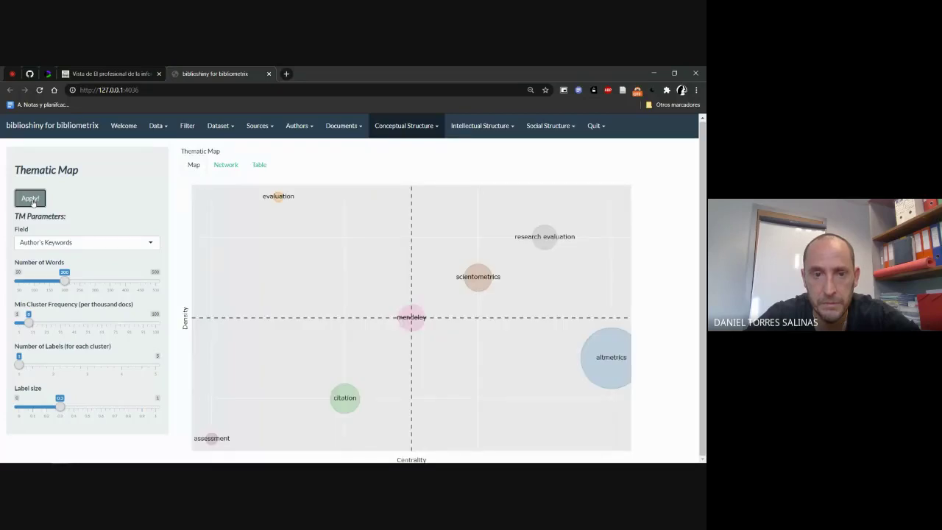
Step: Regenerate the Thematic Map with 240 words and again with 290 words, keeping the other parameters
{"action": "left_click_drag", "start_coordinate": [65, 281], "coordinate": [77, 281]}
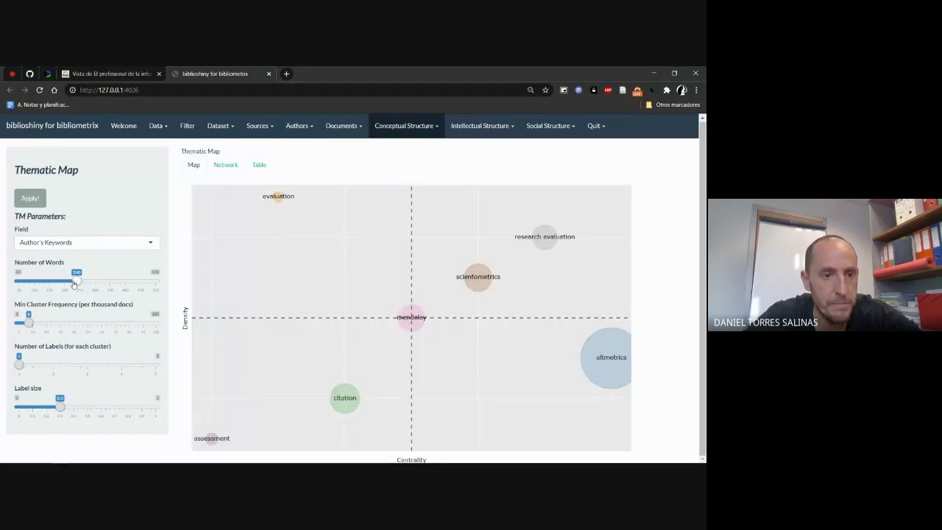
{"action": "left_click", "coordinate": [29, 199]}
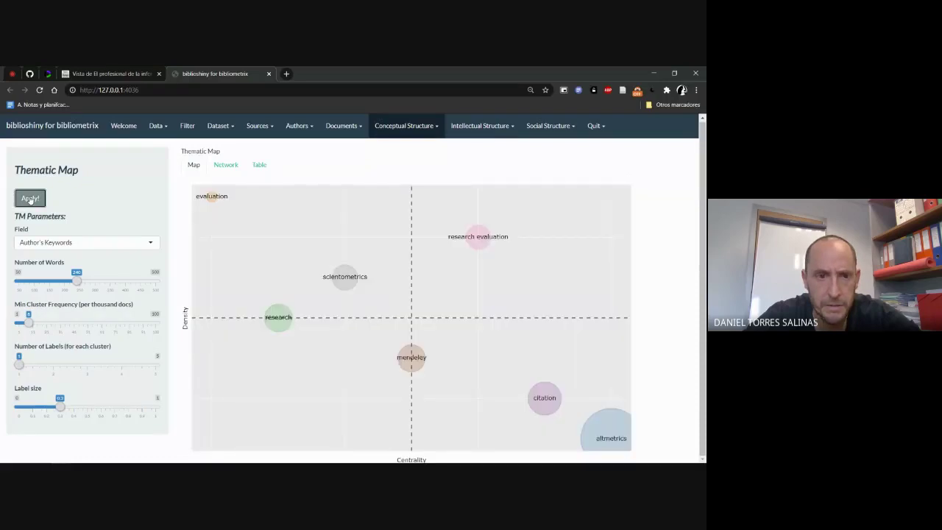
{"action": "left_click_drag", "start_coordinate": [76, 281], "coordinate": [91, 281]}
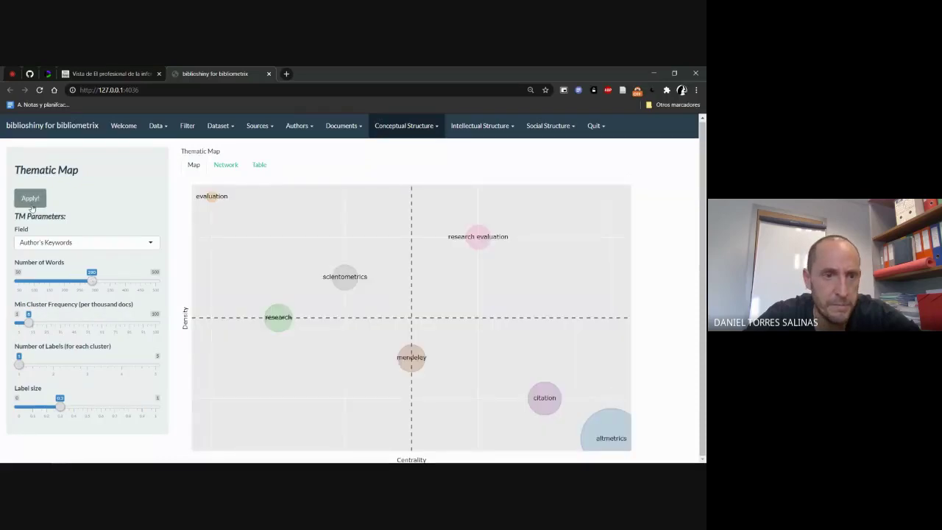
{"action": "left_click", "coordinate": [31, 205]}
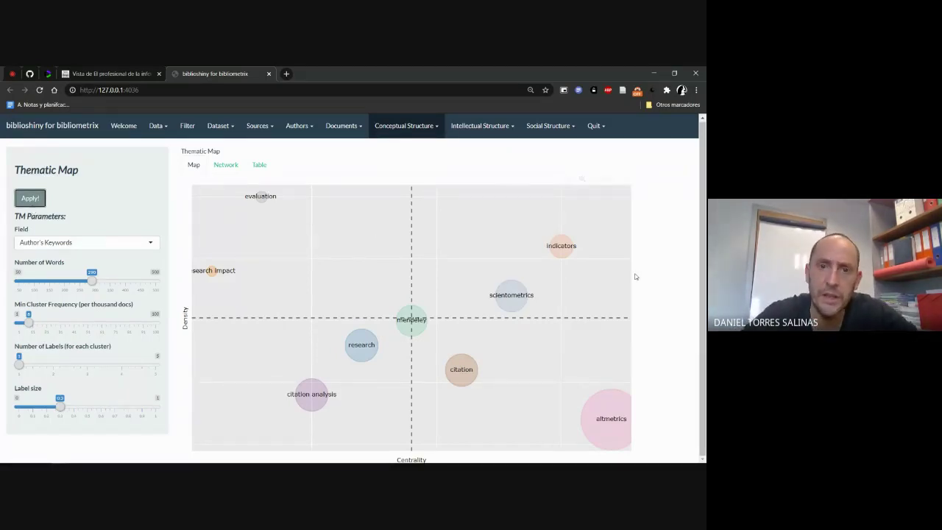
Step: Examine the Thematic Map's keyword network, highlighting a single term's connections, clearing the selection and comparing the network with the map
{"action": "left_click", "coordinate": [229, 165]}
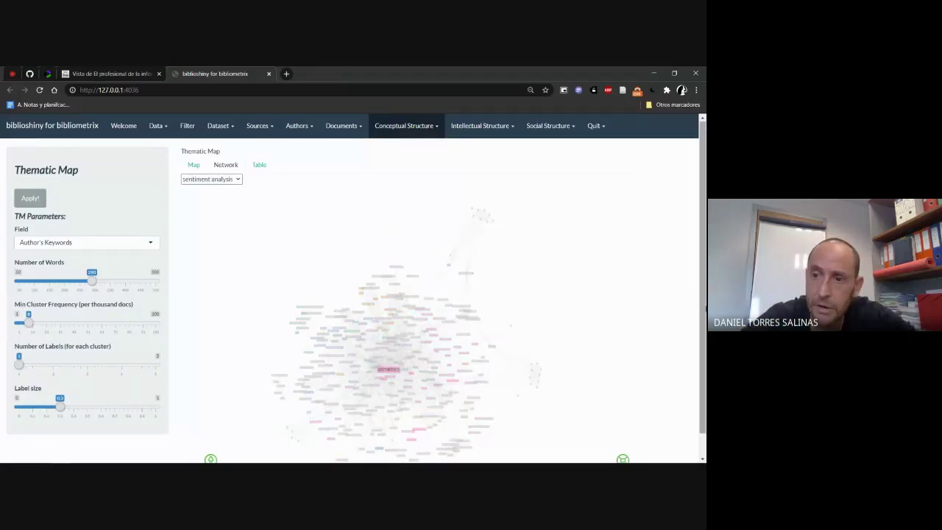
{"action": "scroll", "coordinate": [501, 288], "scroll_direction": "down", "scroll_amount": 1}
{"action": "left_click", "coordinate": [432, 437]}
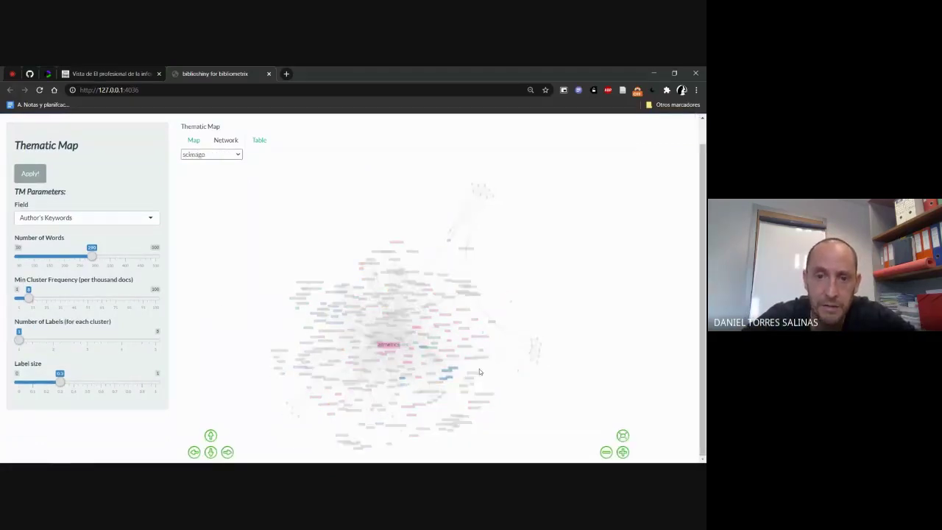
{"action": "left_click", "coordinate": [402, 314]}
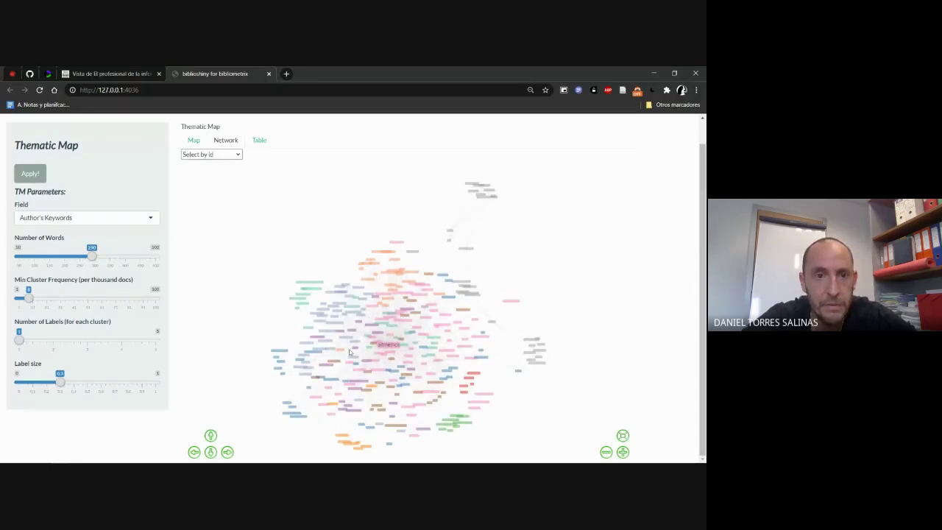
{"action": "left_click", "coordinate": [195, 140]}
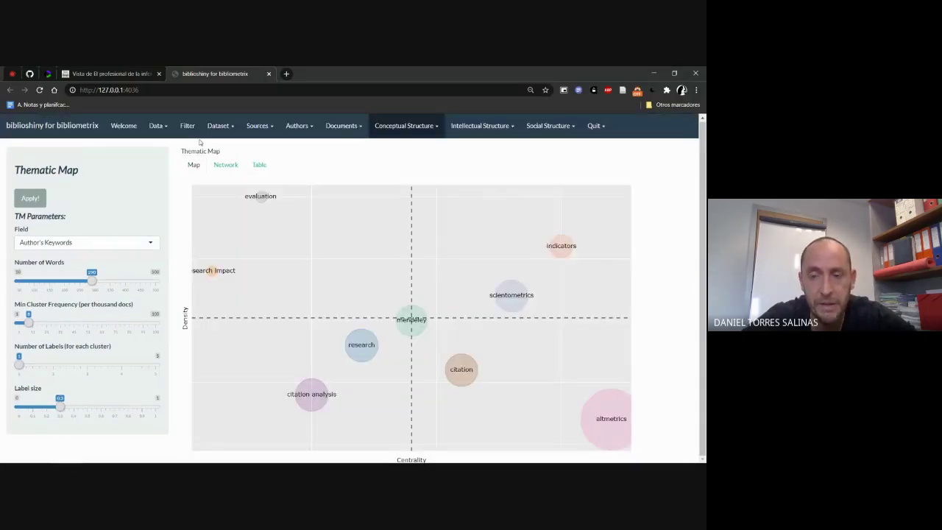
{"action": "left_click", "coordinate": [230, 163]}
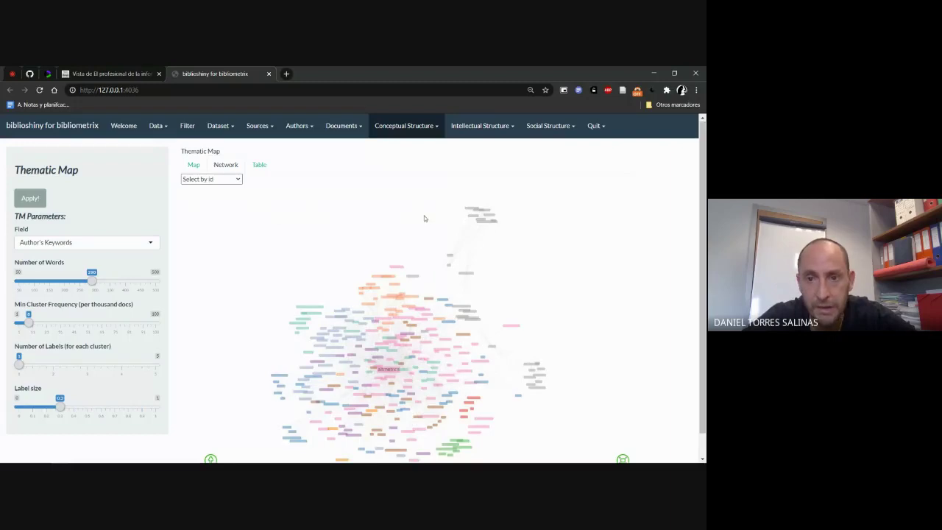
Step: Return to the map and inspect the keywords grouped in the indicators, scientometrics, citation and mendeley clusters
{"action": "left_click", "coordinate": [196, 167]}
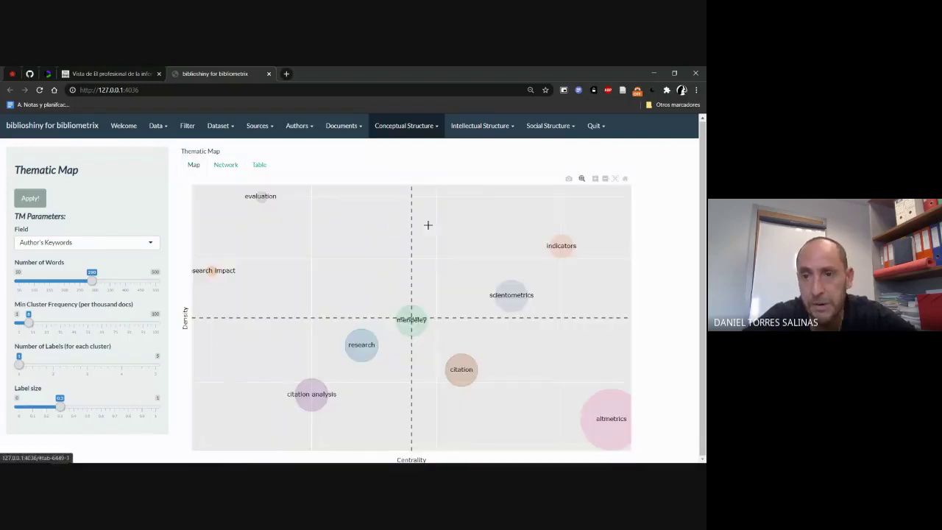
{"action": "mouse_move", "coordinate": [557, 246]}
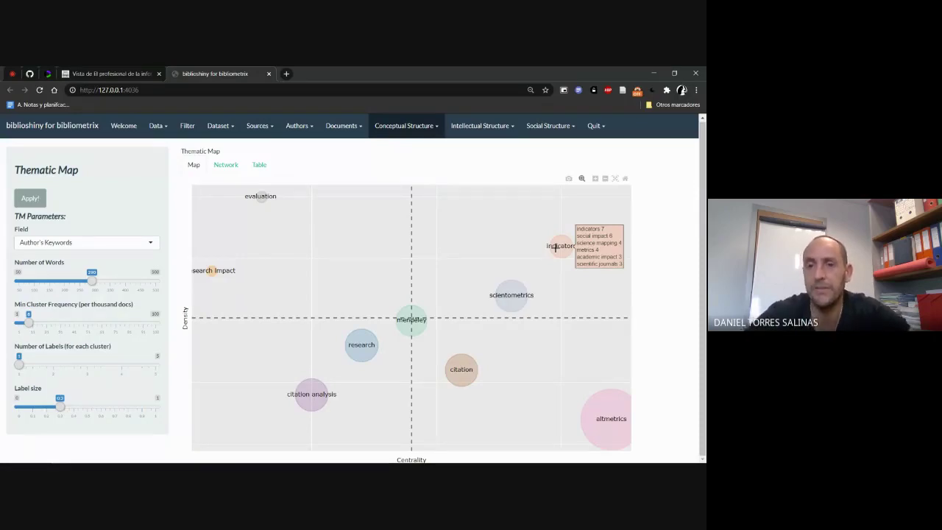
{"action": "mouse_move", "coordinate": [514, 296]}
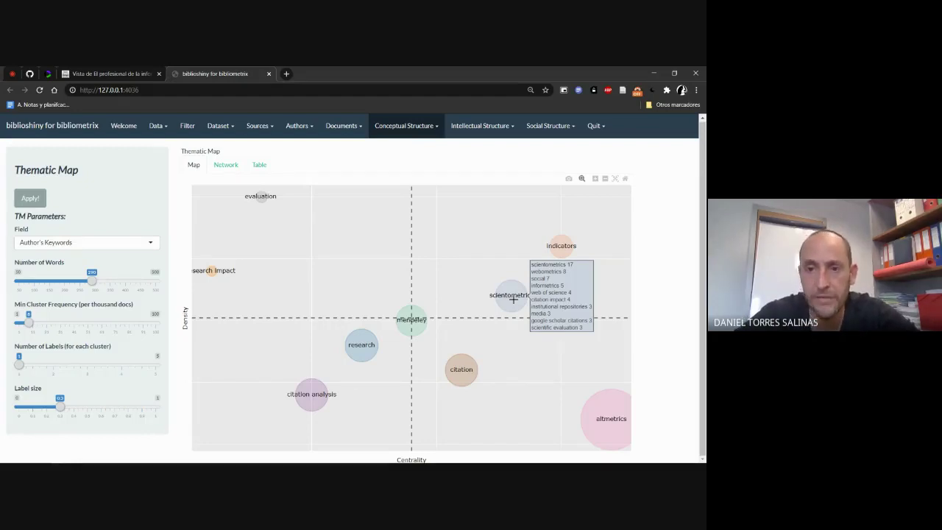
{"action": "mouse_move", "coordinate": [453, 371]}
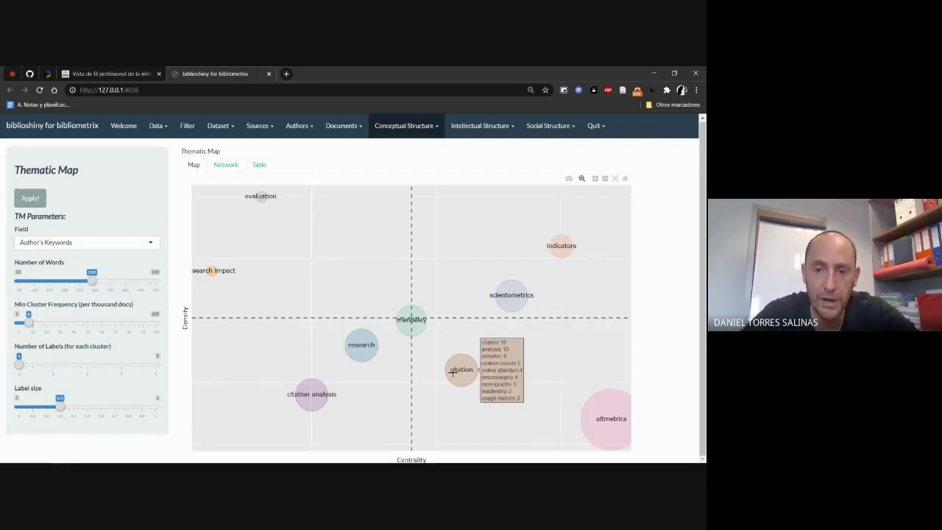
{"action": "mouse_move", "coordinate": [410, 320]}
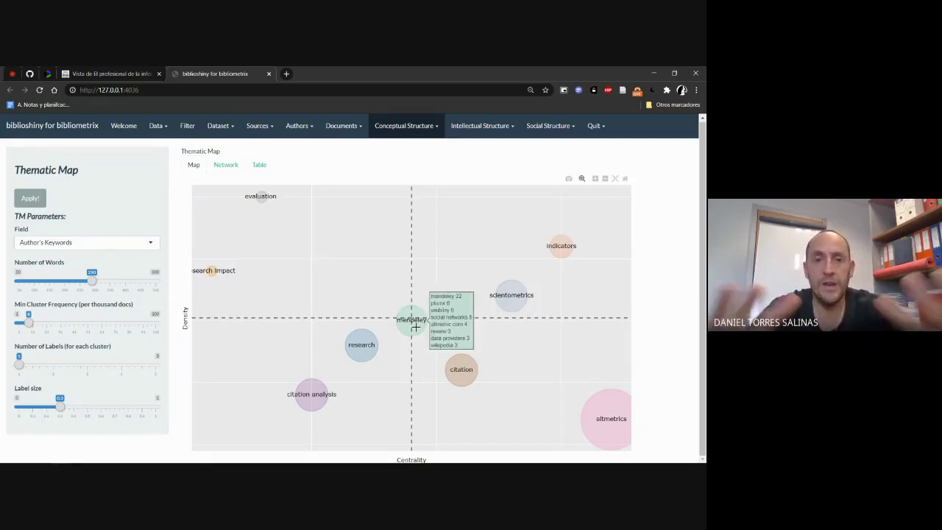
Step: Examine the Thematic Map's table of words by cluster, highlighting "citation analysis" and "bibliometric analysis", and return to the map
{"action": "left_click", "coordinate": [263, 168]}
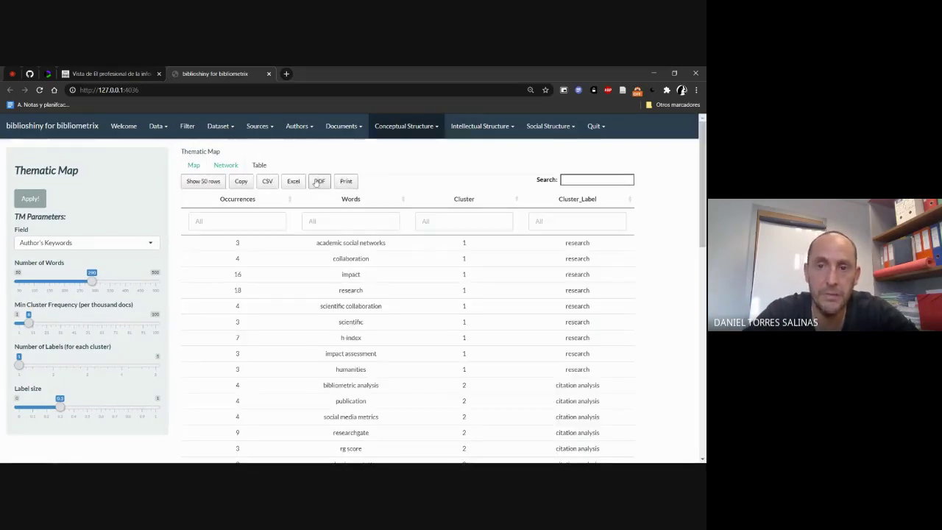
{"action": "scroll", "coordinate": [539, 240], "scroll_direction": "down", "scroll_amount": 2}
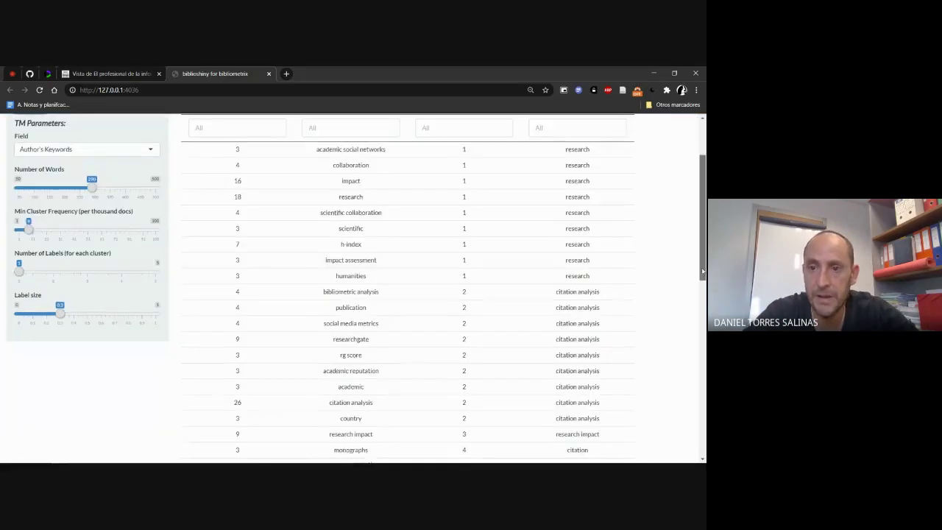
{"action": "left_click_drag", "start_coordinate": [557, 279], "coordinate": [607, 282]}
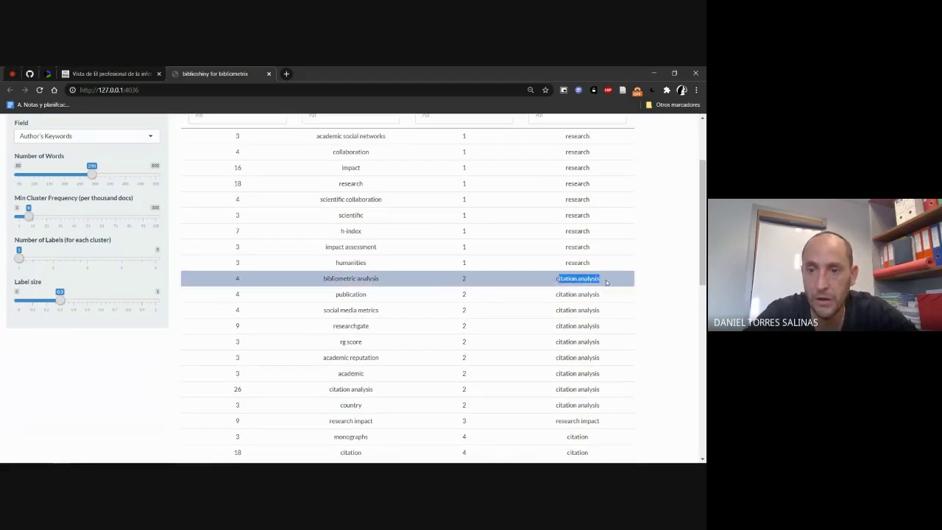
{"action": "left_click_drag", "start_coordinate": [327, 279], "coordinate": [389, 284]}
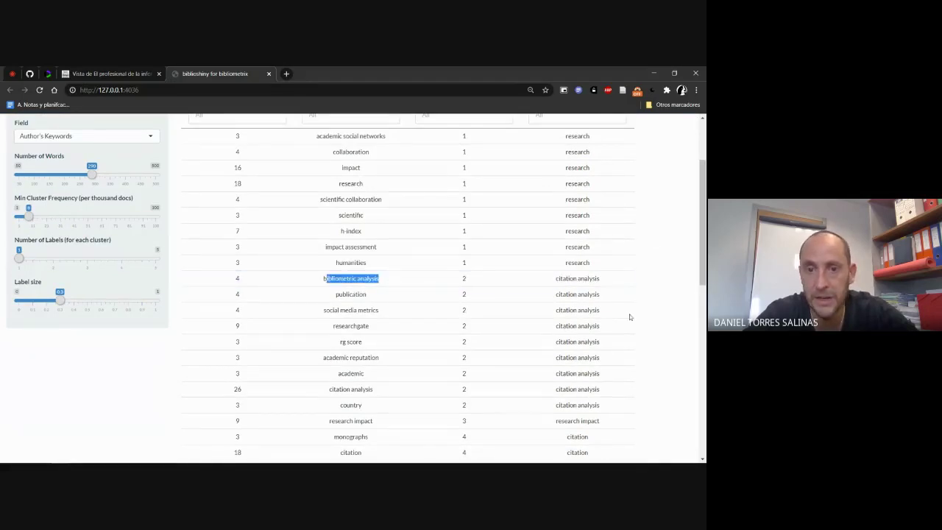
{"action": "left_click_drag", "start_coordinate": [703, 216], "coordinate": [696, 178]}
{"action": "scroll", "coordinate": [589, 191], "scroll_direction": "down", "scroll_amount": 2}
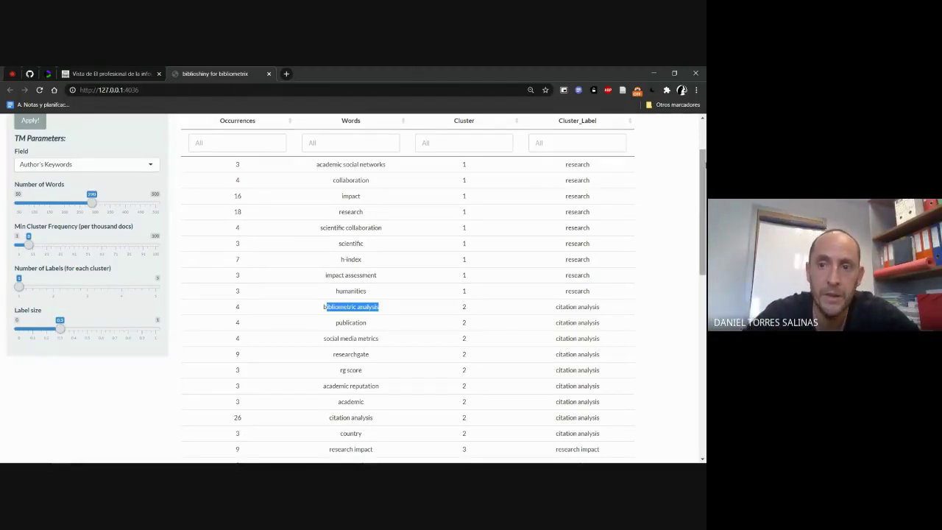
{"action": "scroll", "coordinate": [266, 257], "scroll_direction": "up", "scroll_amount": 1}
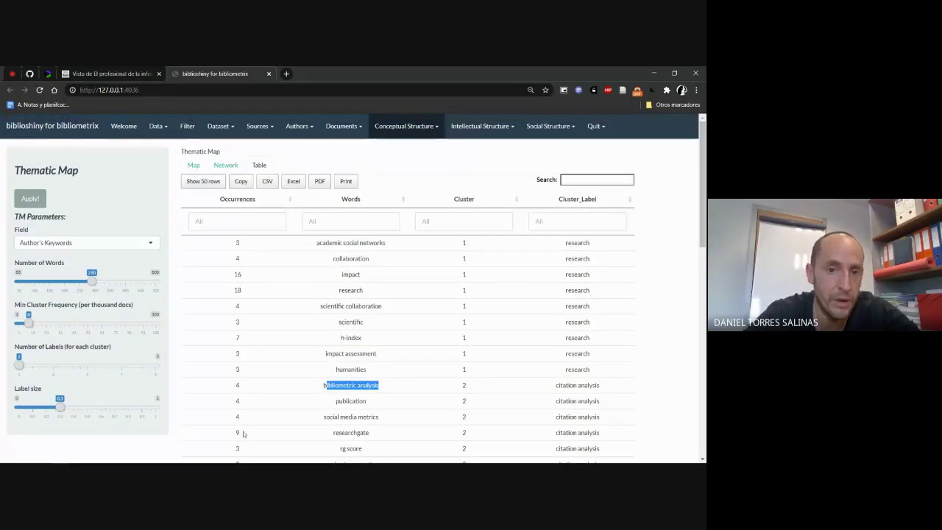
{"action": "left_click", "coordinate": [226, 165]}
{"action": "left_click", "coordinate": [194, 165]}
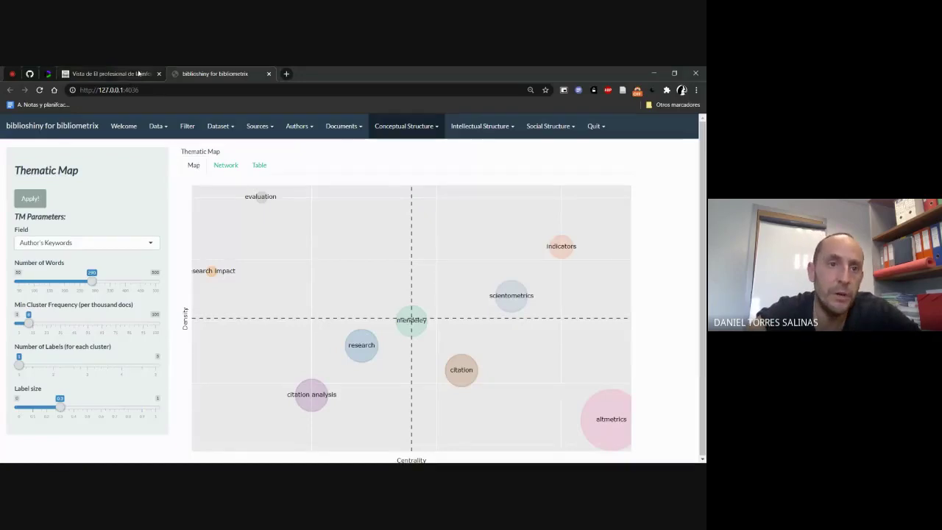
Step: Switch to the EPI bibliometric article, review the strategic diagram in Figure 1 at 140% zoom and go back to its first page
{"action": "left_click", "coordinate": [111, 74]}
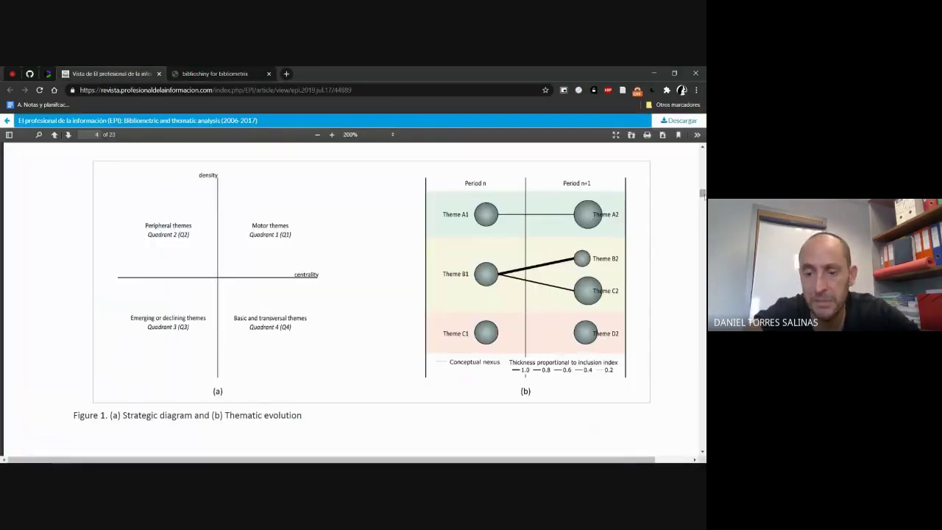
{"action": "scroll", "coordinate": [353, 295], "scroll_direction": "down", "scroll_amount": 4}
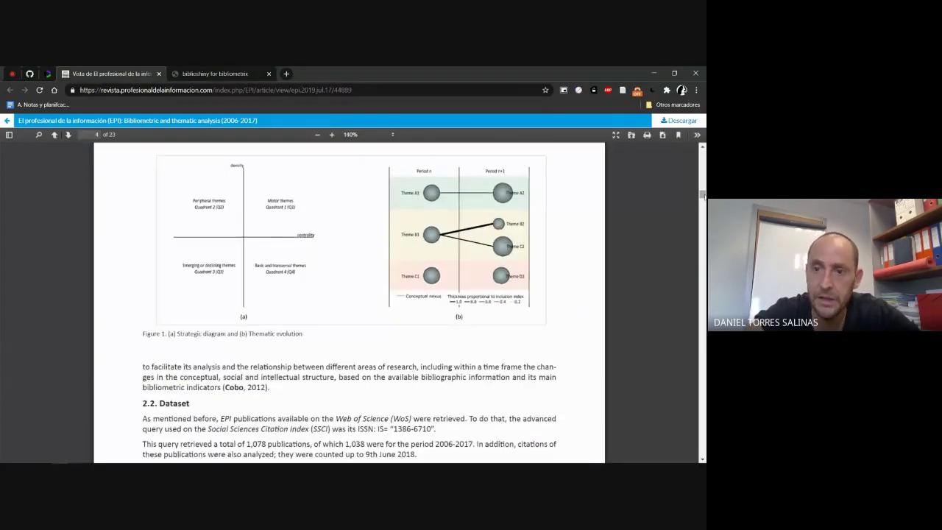
{"action": "left_click_drag", "start_coordinate": [702, 194], "coordinate": [703, 148]}
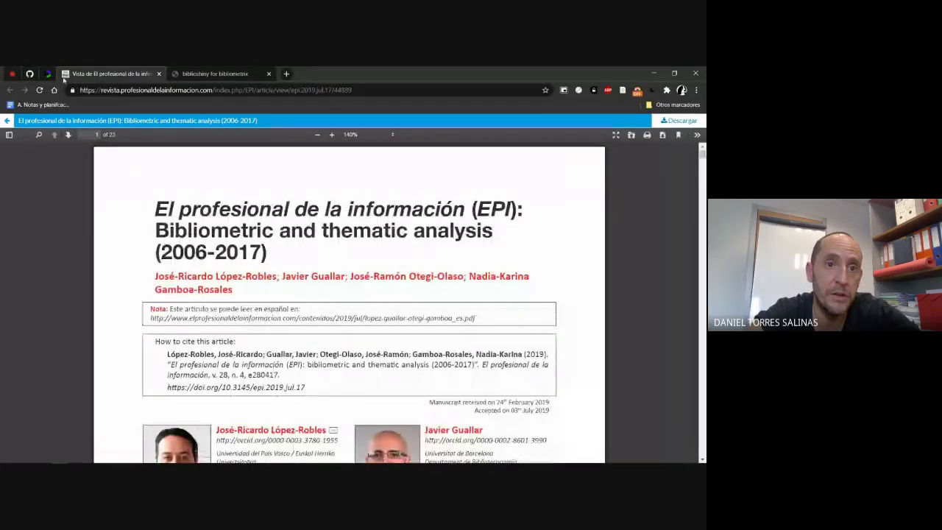
Step: Switch to the GitHub guide and highlight the "Factorial Analysis" recommendation under "Paso 6: Analizando las estructuras"
{"action": "left_click", "coordinate": [29, 74]}
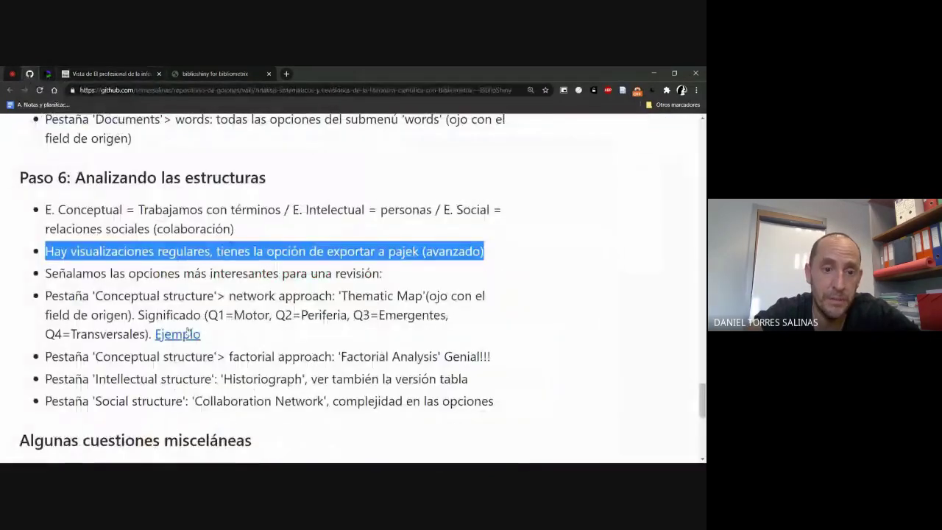
{"action": "left_click", "coordinate": [45, 357]}
{"action": "left_click_drag", "start_coordinate": [380, 345], "coordinate": [498, 354]}
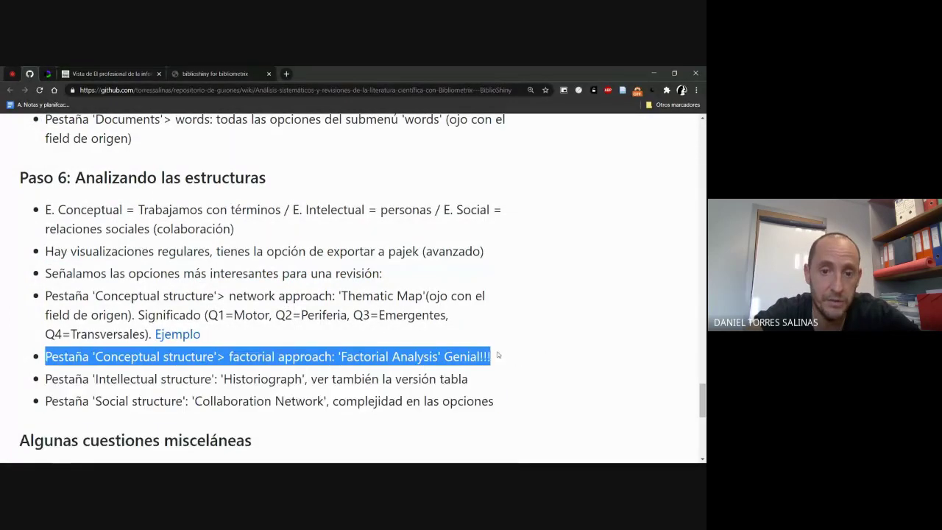
Step: Return to Biblioshiny and open the conceptual structure's Factorial Analysis
{"action": "left_click", "coordinate": [213, 74]}
{"action": "left_click", "coordinate": [433, 128]}
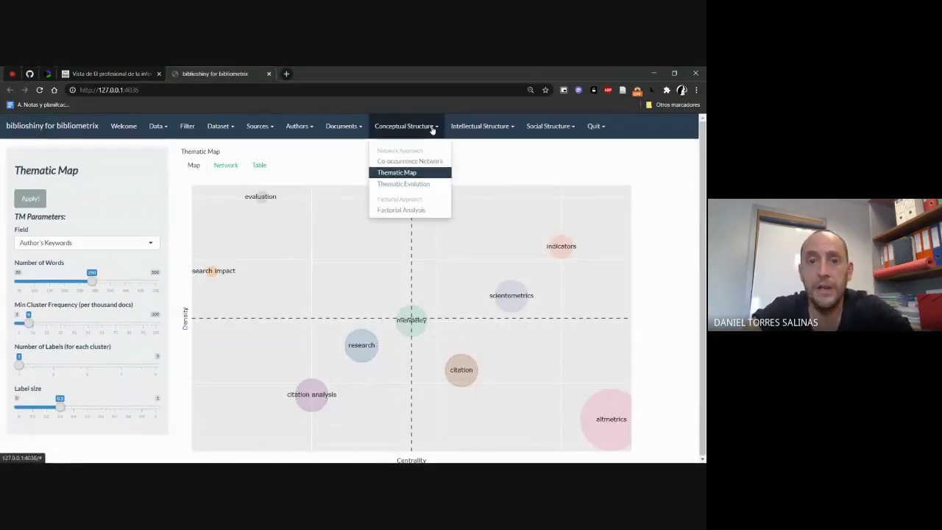
{"action": "left_click", "coordinate": [421, 210]}
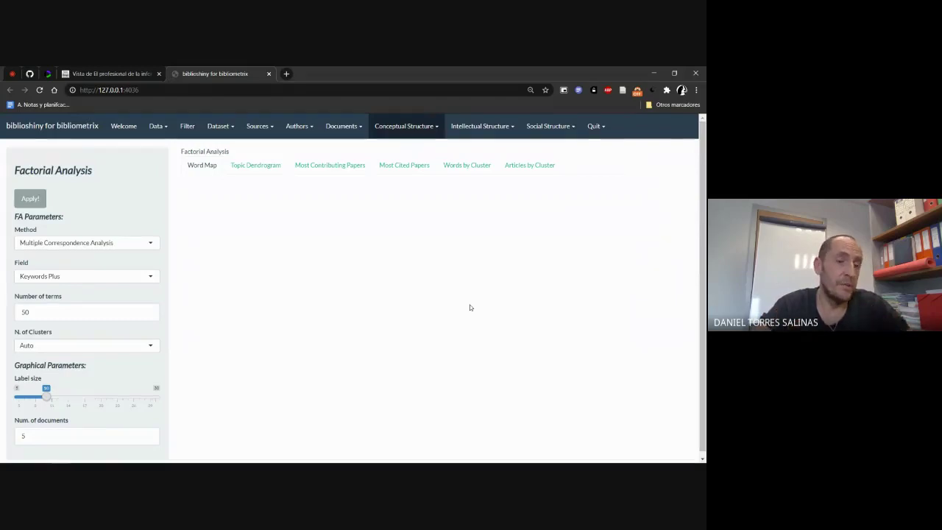
Step: Set the factorial analysis method to Multidimensional Scaling and its field to Author's Keywords
{"action": "left_click", "coordinate": [94, 248]}
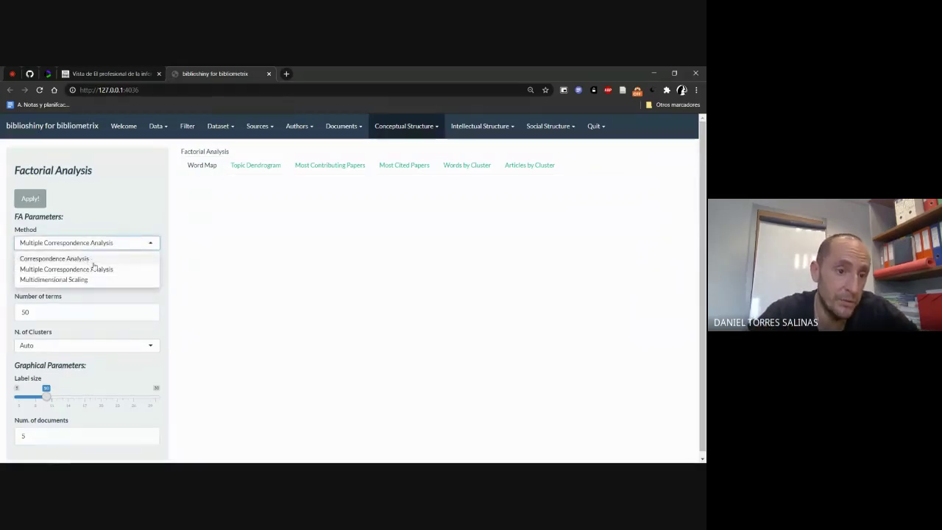
{"action": "left_click", "coordinate": [132, 282]}
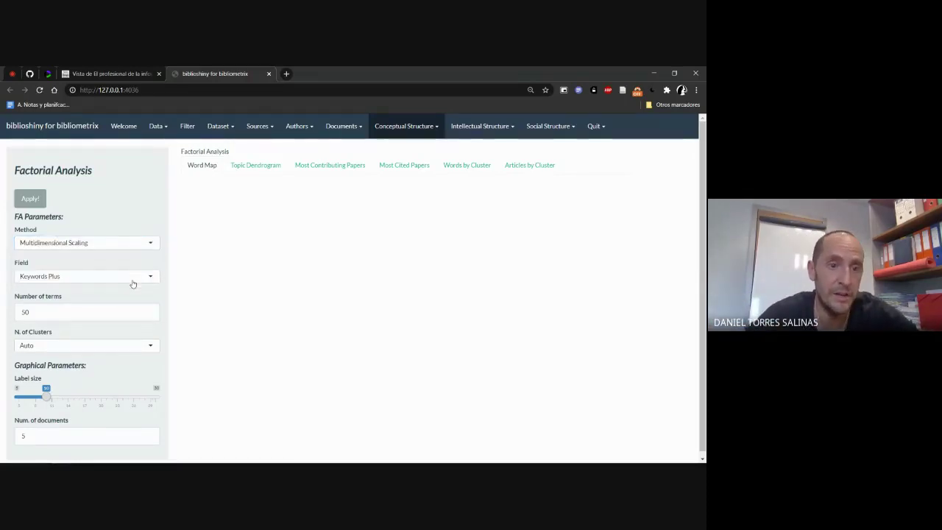
{"action": "left_click", "coordinate": [133, 280]}
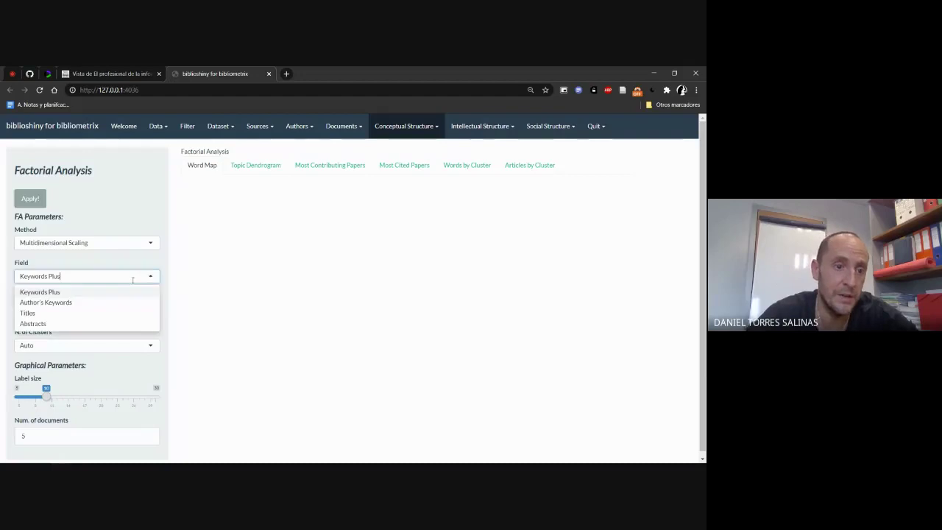
{"action": "left_click", "coordinate": [79, 304]}
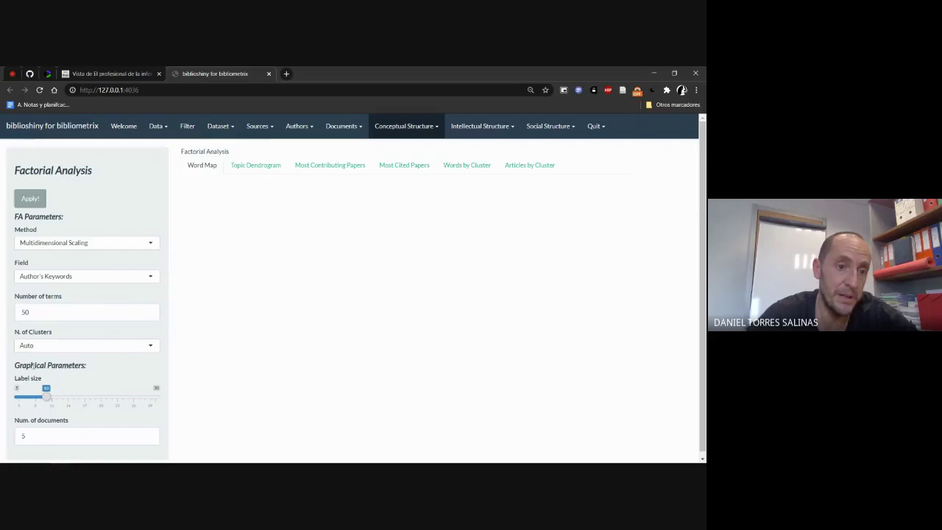
Step: Generate the Multidimensional Scaling word map and redraw it with the number of clusters set to 5
{"action": "left_click", "coordinate": [41, 197]}
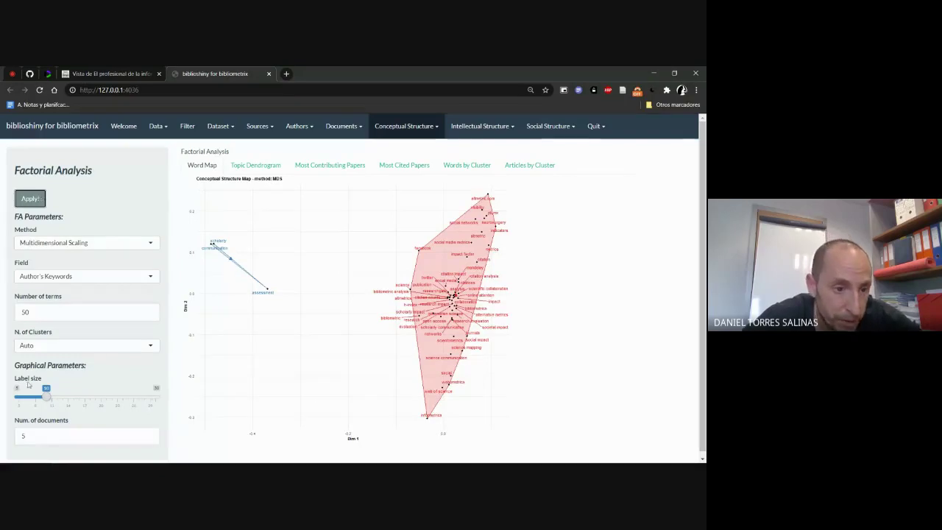
{"action": "left_click", "coordinate": [139, 354]}
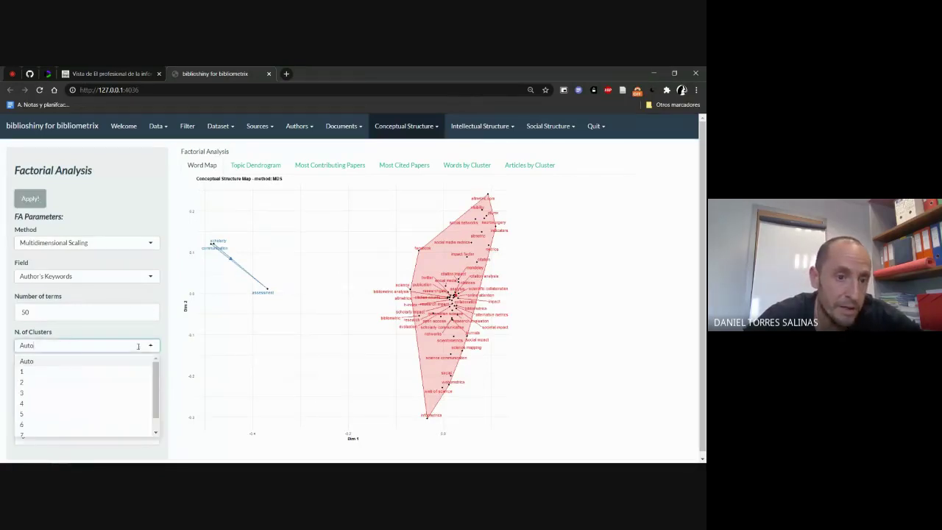
{"action": "left_click", "coordinate": [54, 414]}
{"action": "left_click", "coordinate": [29, 201]}
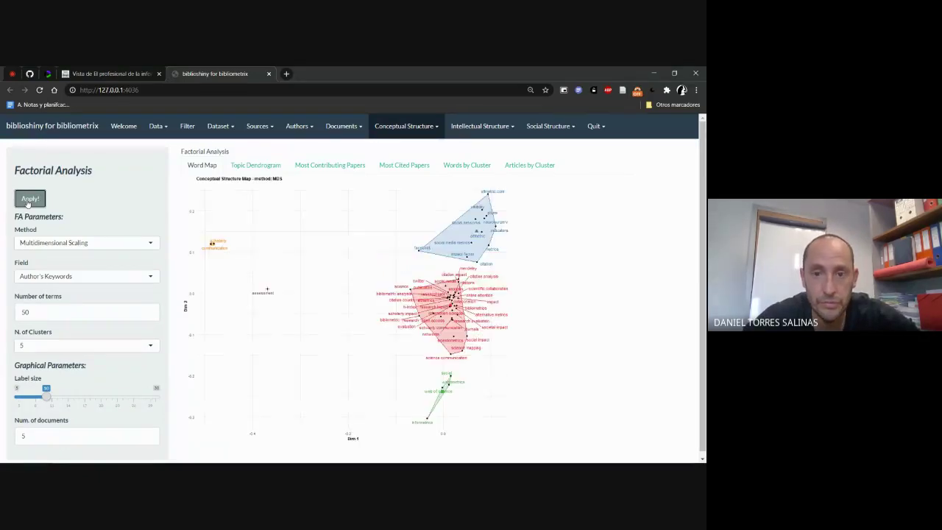
{"action": "key", "text": "ctrl+0"}
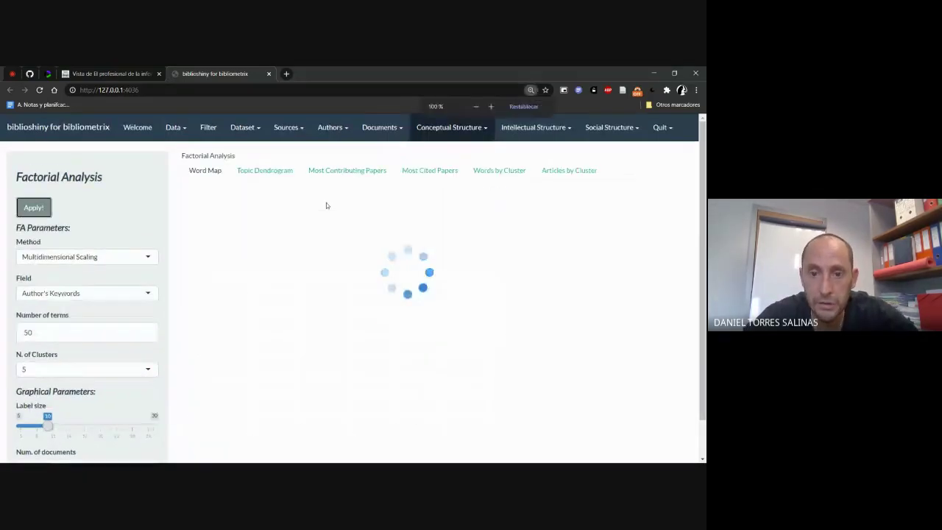
{"action": "key", "text": "ctrl+plus"}
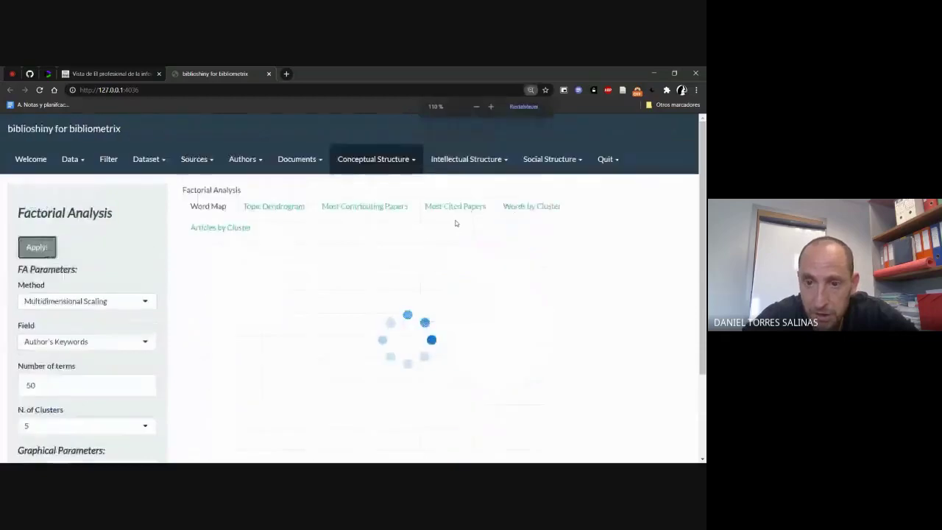
{"action": "scroll", "coordinate": [353, 287], "scroll_direction": "down", "scroll_amount": 2}
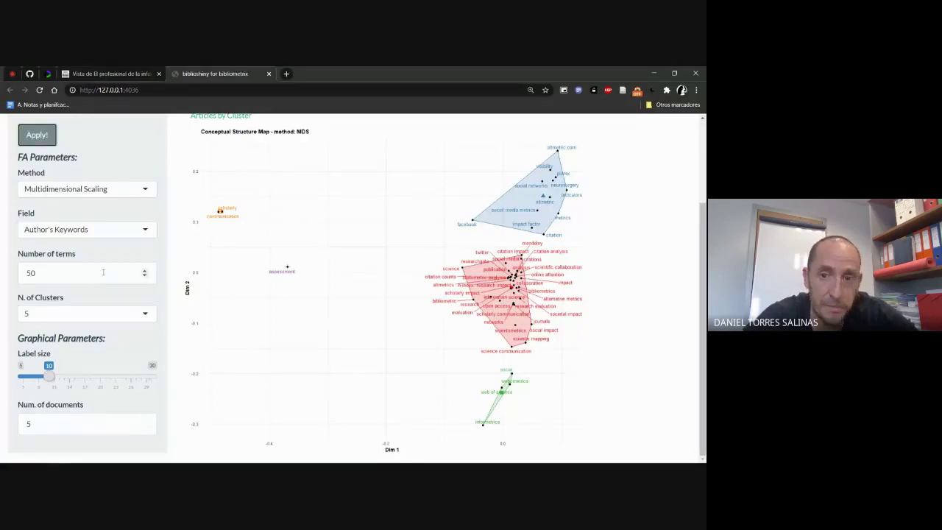
Step: Redraw the factorial word map with 40 terms, and once more with 45 terms
{"action": "double_click", "coordinate": [33, 273]}
{"action": "type", "text": "40"}
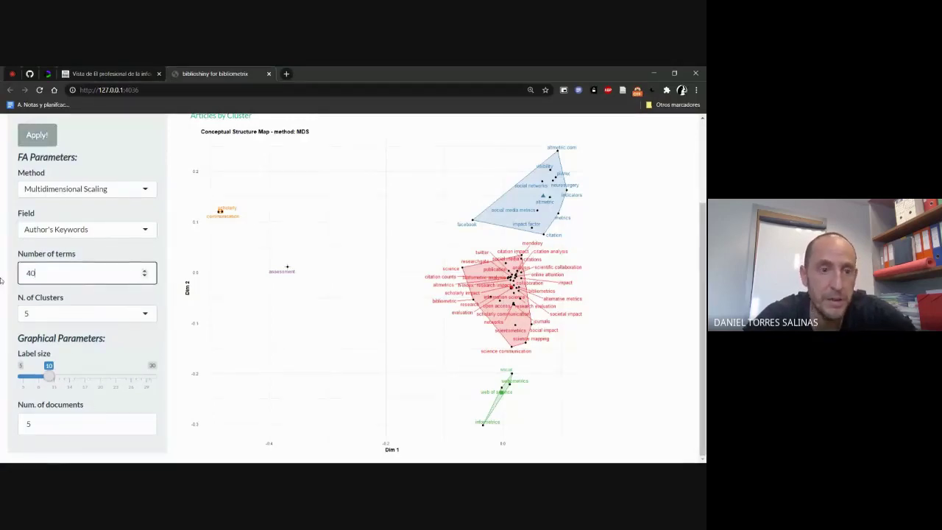
{"action": "left_click", "coordinate": [34, 136]}
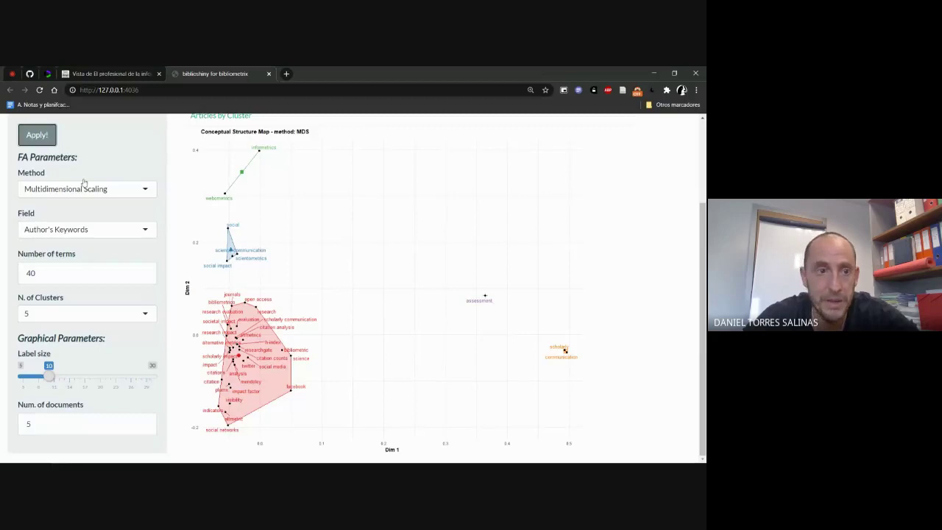
{"action": "double_click", "coordinate": [29, 273]}
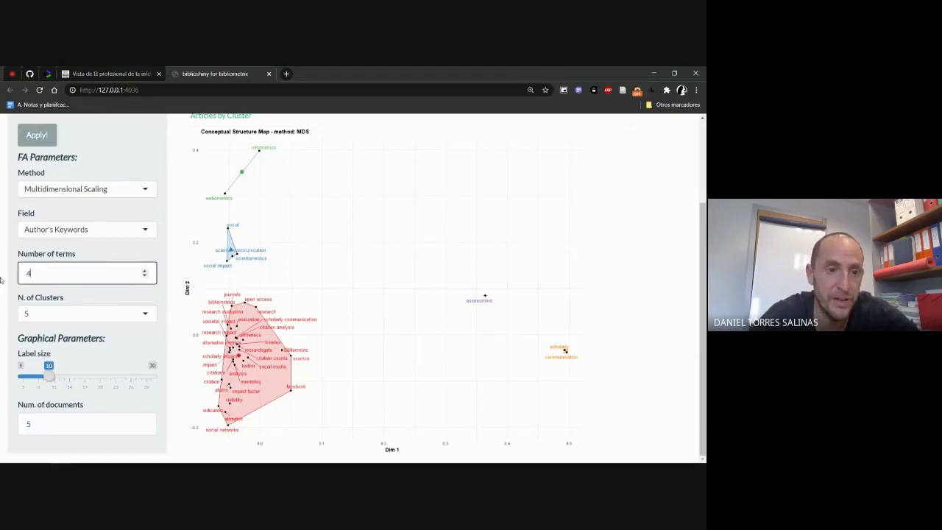
{"action": "left_click", "coordinate": [37, 136]}
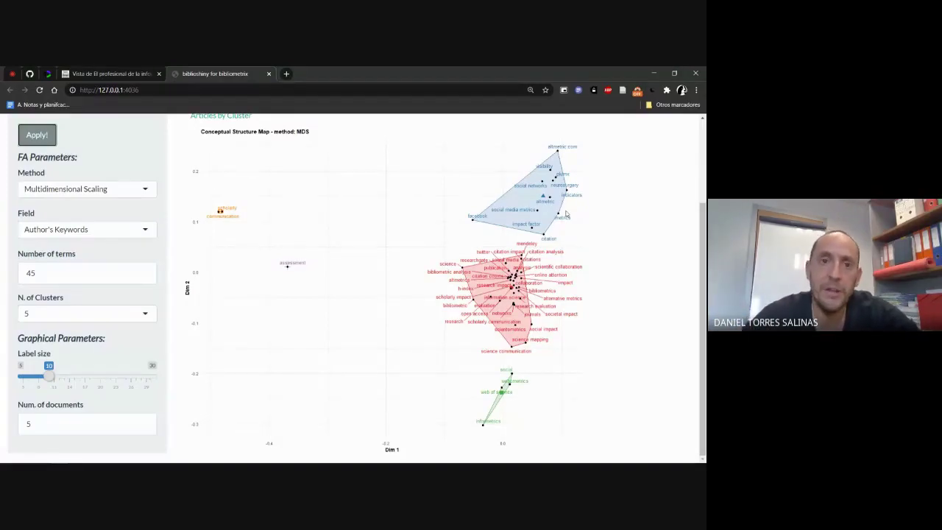
Step: Search the web for the researcher's name in a new tab and open their Google Scholar profile
{"action": "left_click", "coordinate": [286, 74]}
{"action": "type", "text": "danie"}
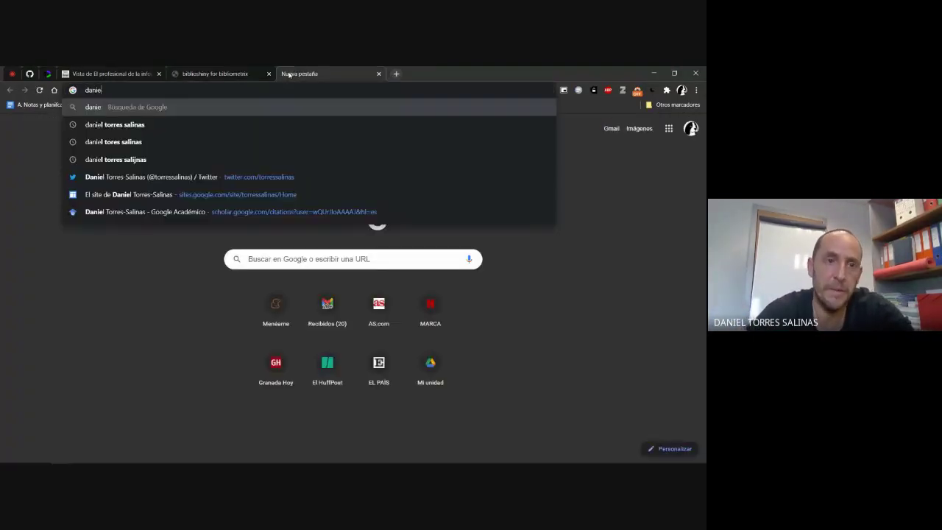
{"action": "type", "text": "l torre"}
{"action": "key", "text": "Return"}
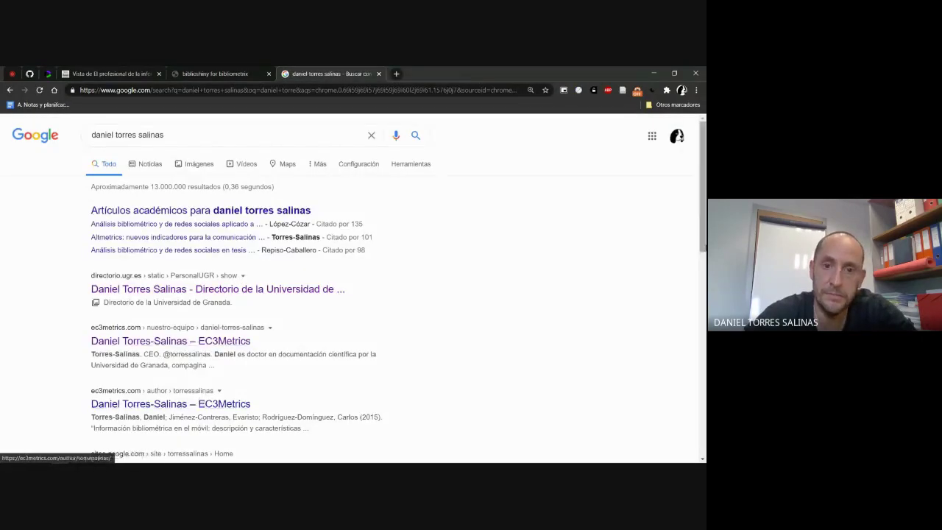
{"action": "left_click_drag", "start_coordinate": [702, 227], "coordinate": [702, 293]}
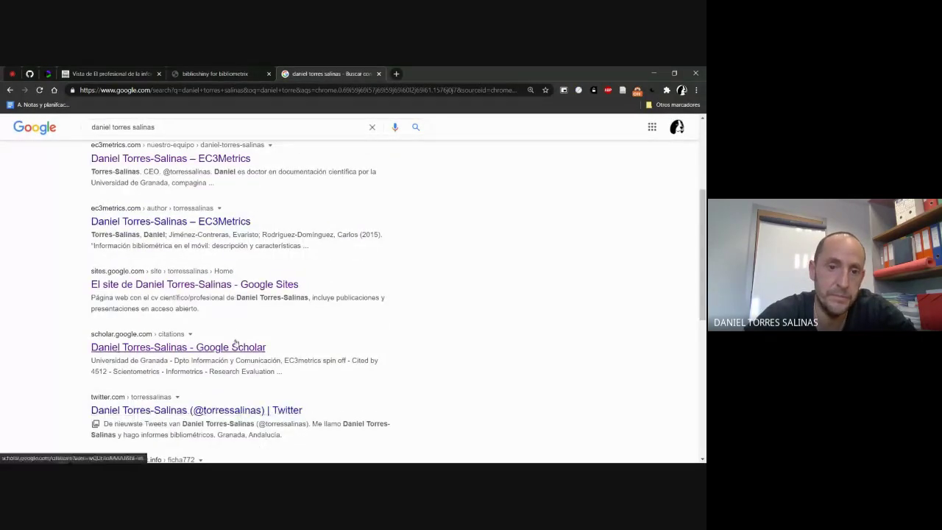
{"action": "left_click", "coordinate": [238, 349]}
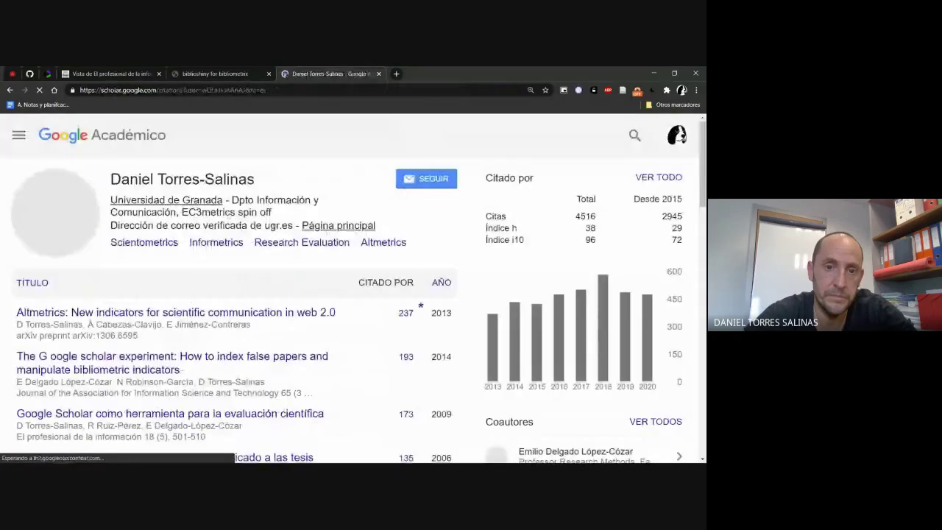
Step: Open the publications list on the researcher's homepage and the full text of "Una mirada alternativa a la producción científica de la Sociología española"
{"action": "left_click", "coordinate": [338, 225]}
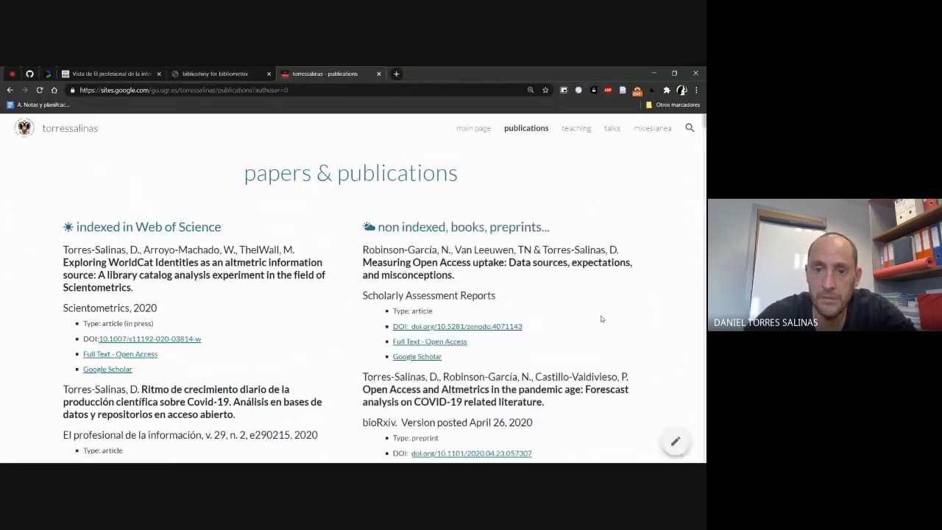
{"action": "scroll", "coordinate": [602, 315], "scroll_direction": "down", "scroll_amount": 1}
{"action": "scroll", "coordinate": [602, 315], "scroll_direction": "down", "scroll_amount": 3}
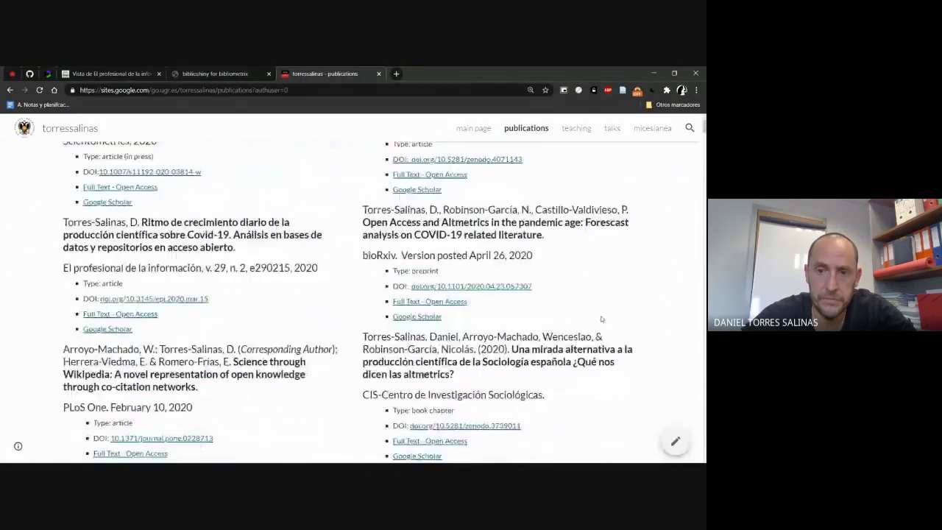
{"action": "left_click", "coordinate": [463, 315]}
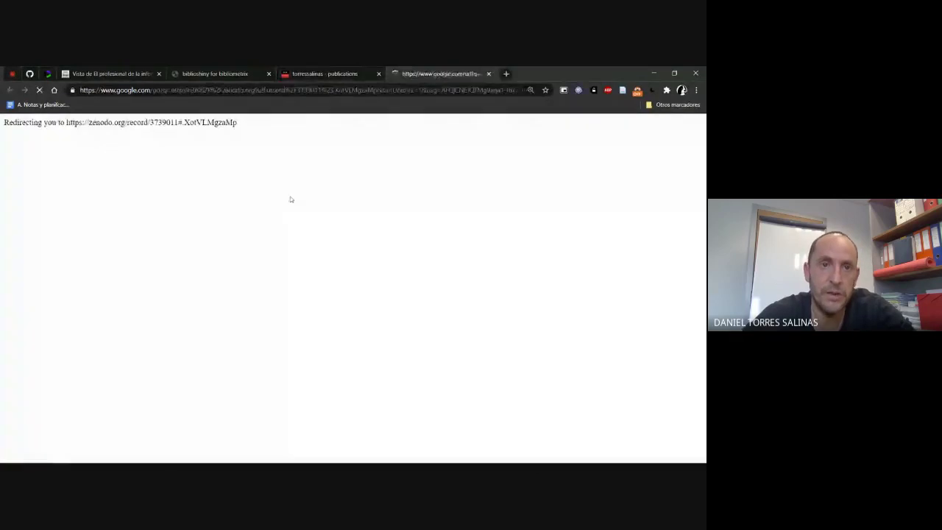
Step: Skim the chapter's PDF preview on the Zenodo record up to page 7
{"action": "left_click", "coordinate": [292, 90]}
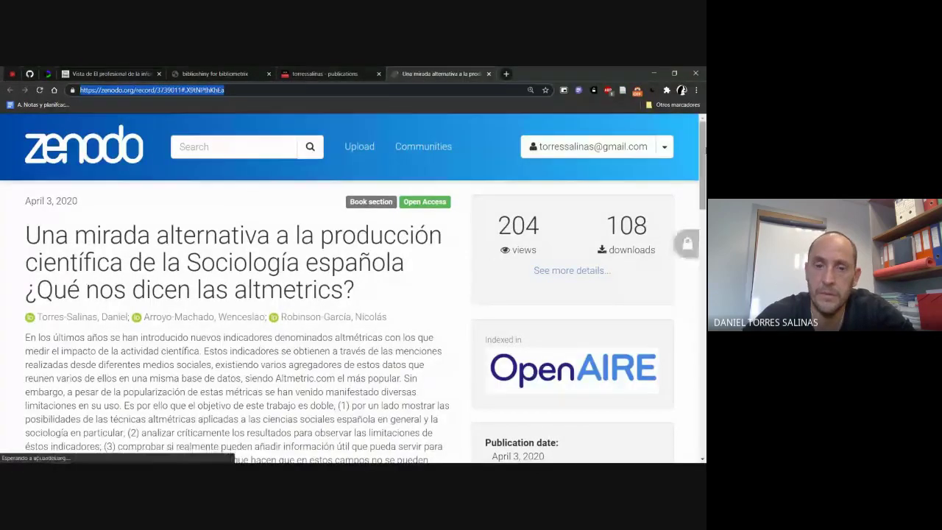
{"action": "scroll", "coordinate": [489, 252], "scroll_direction": "down", "scroll_amount": 10}
{"action": "scroll", "coordinate": [488, 253], "scroll_direction": "down", "scroll_amount": 2}
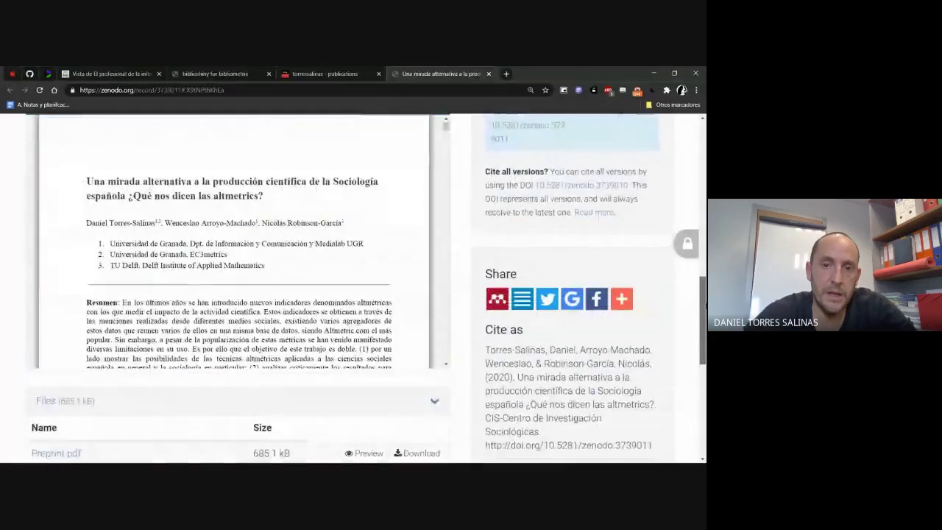
{"action": "scroll", "coordinate": [489, 252], "scroll_direction": "up", "scroll_amount": 1}
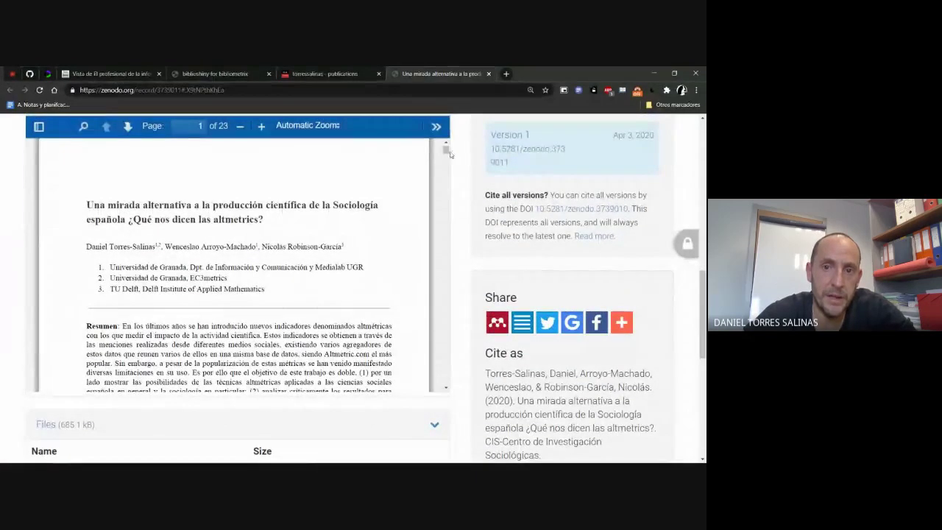
{"action": "left_click_drag", "start_coordinate": [445, 151], "coordinate": [446, 214]}
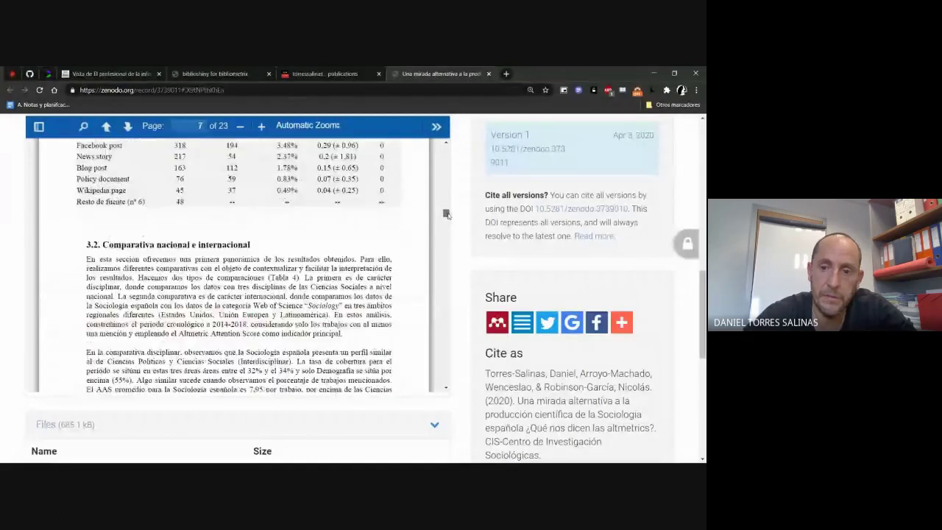
Step: Copy the Zenodo record's link and post it in the Google Meet chat, declining the pending join request
{"action": "left_click", "coordinate": [182, 90]}
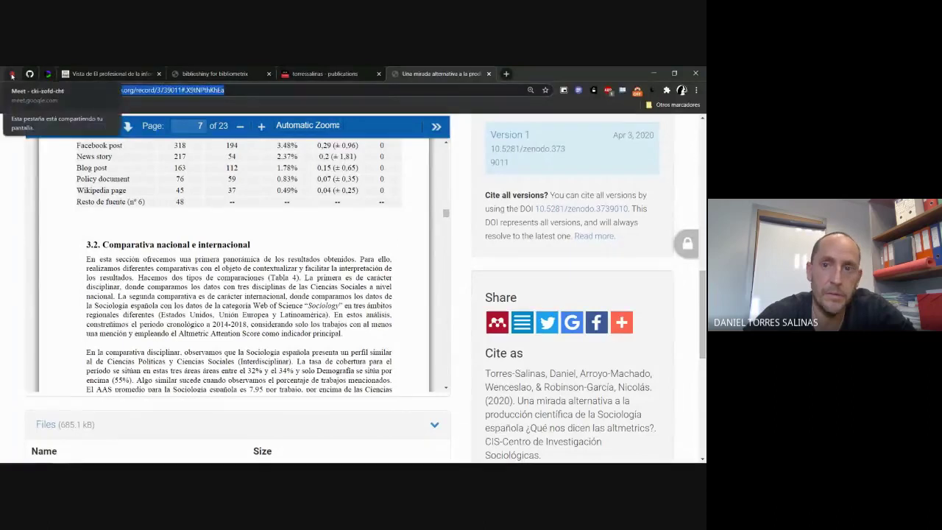
{"action": "left_click", "coordinate": [12, 75]}
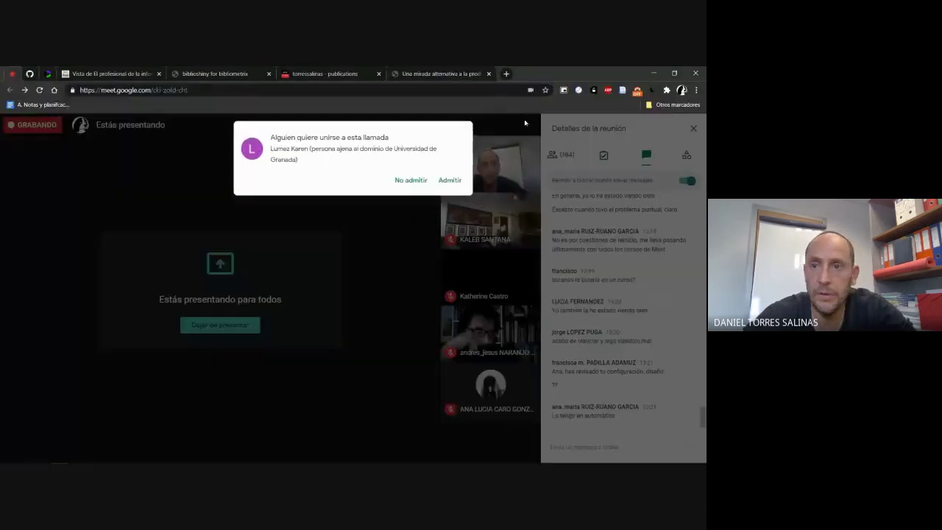
{"action": "left_click", "coordinate": [409, 181]}
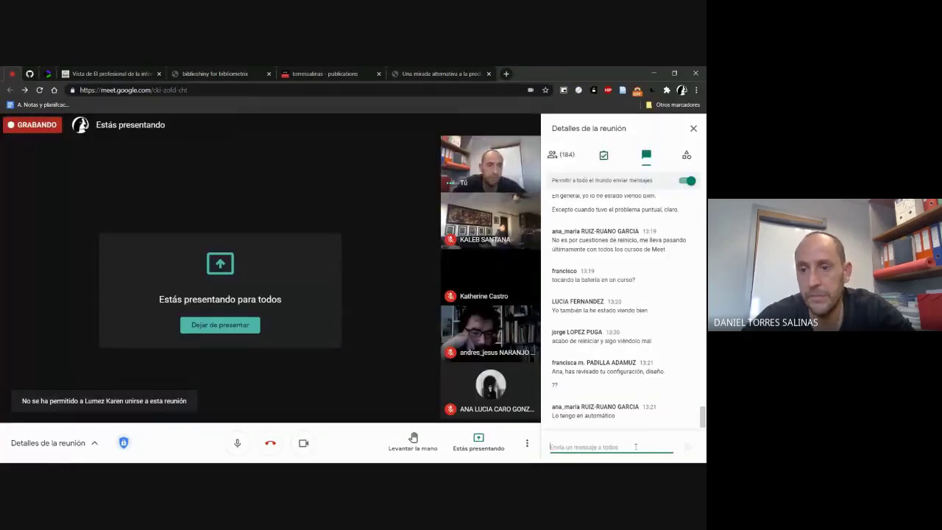
{"action": "type", "text": "https://zenodo.org/record/3739011#.X9tNPhKhEa"}
{"action": "key", "text": "Return"}
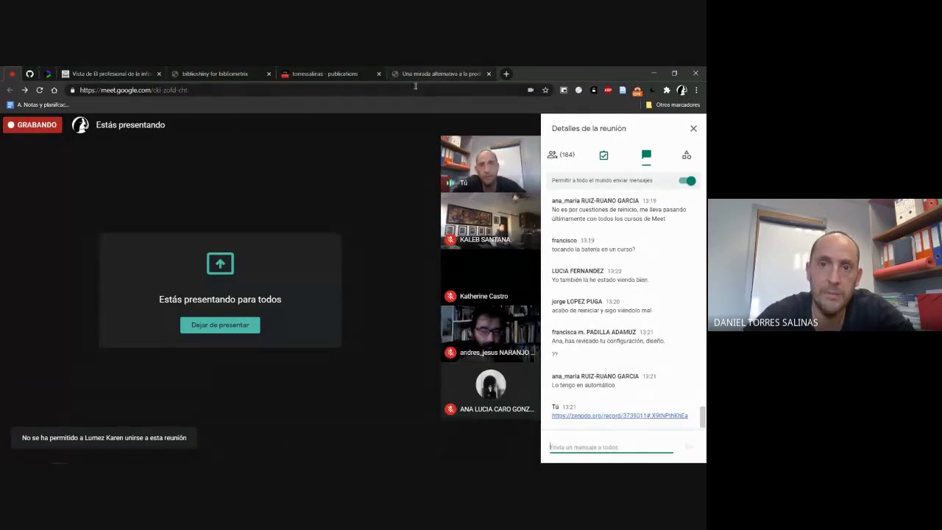
Step: Return to the Zenodo record and save Preprint.pdf to the desktop (Escritorio)
{"action": "left_click", "coordinate": [441, 74]}
{"action": "mouse_move", "coordinate": [621, 321]}
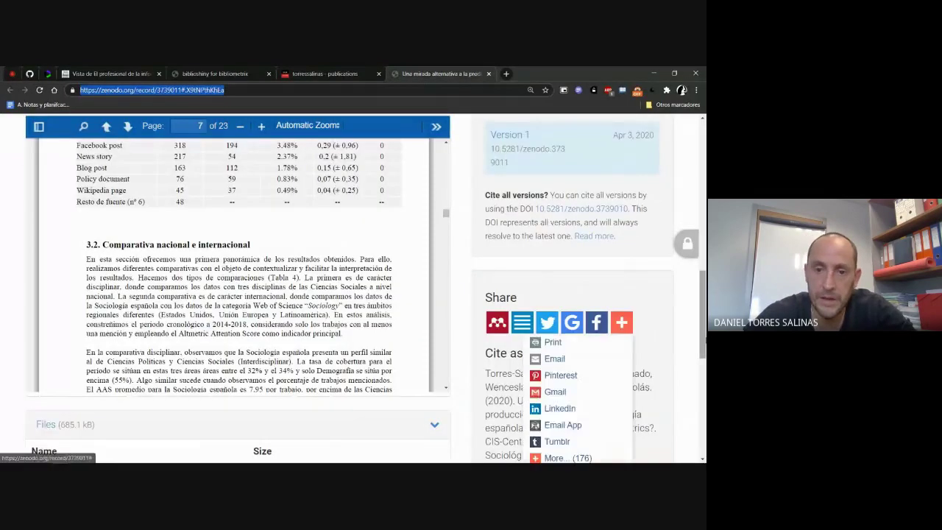
{"action": "scroll", "coordinate": [221, 309], "scroll_direction": "down", "scroll_amount": 2}
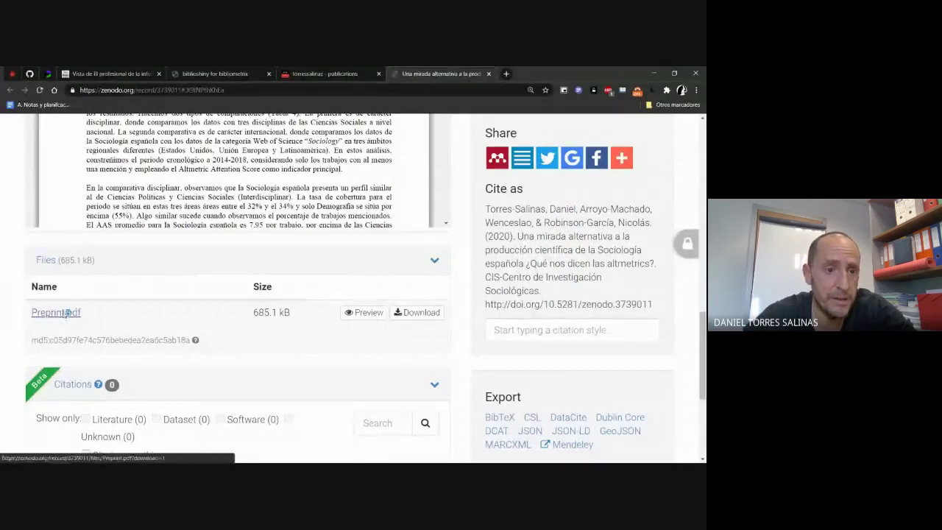
{"action": "left_click", "coordinate": [68, 313]}
{"action": "left_click", "coordinate": [66, 90]}
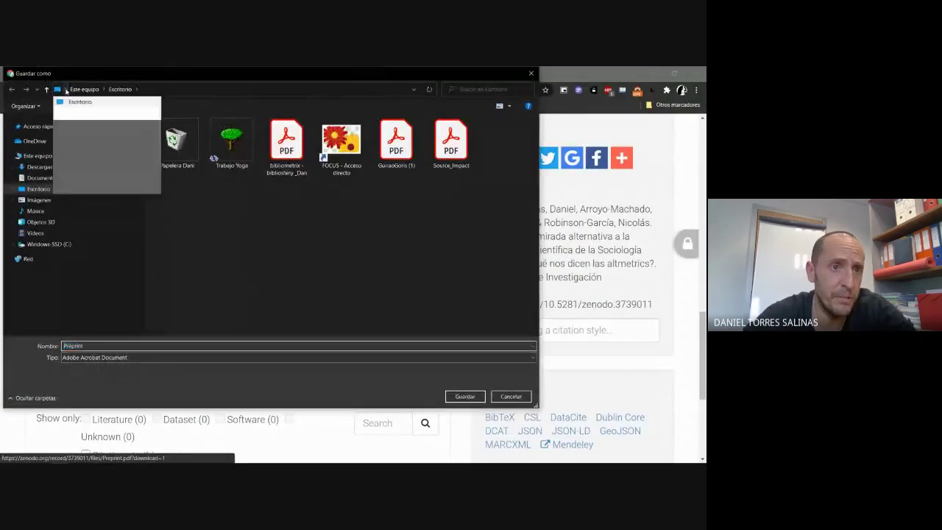
{"action": "left_click", "coordinate": [79, 102]}
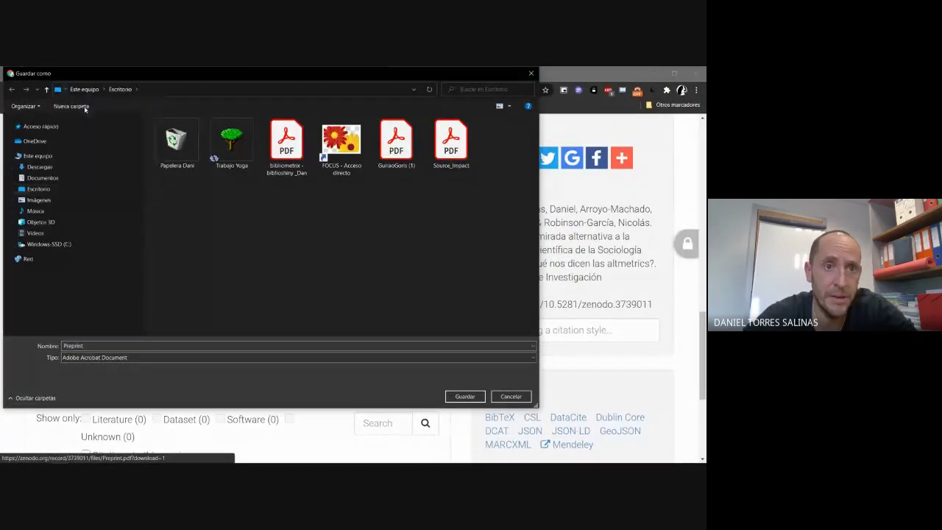
{"action": "left_click", "coordinate": [465, 397]}
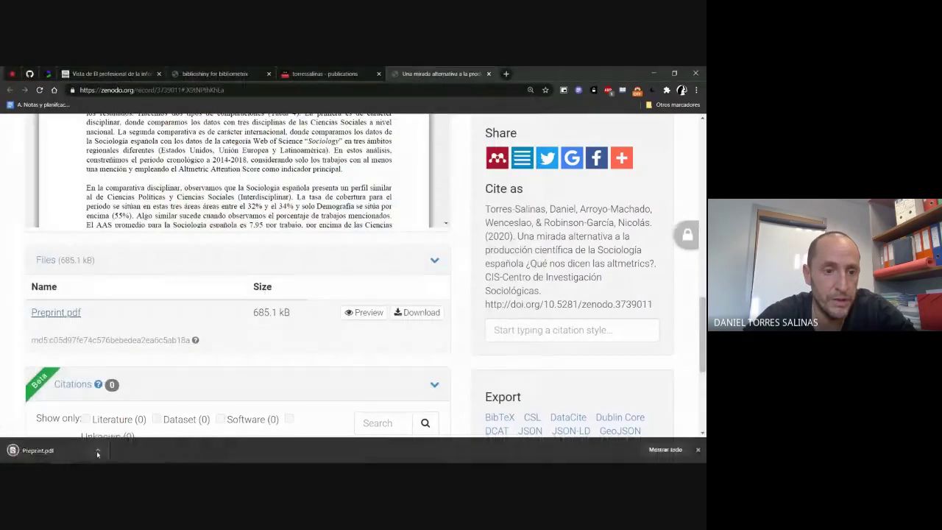
Step: Open the downloaded Preprint.pdf at 150% zoom and examine the MDS map in Figura 3 on page 11 and its cluster descriptions
{"action": "left_click", "coordinate": [97, 454]}
{"action": "left_click", "coordinate": [115, 380]}
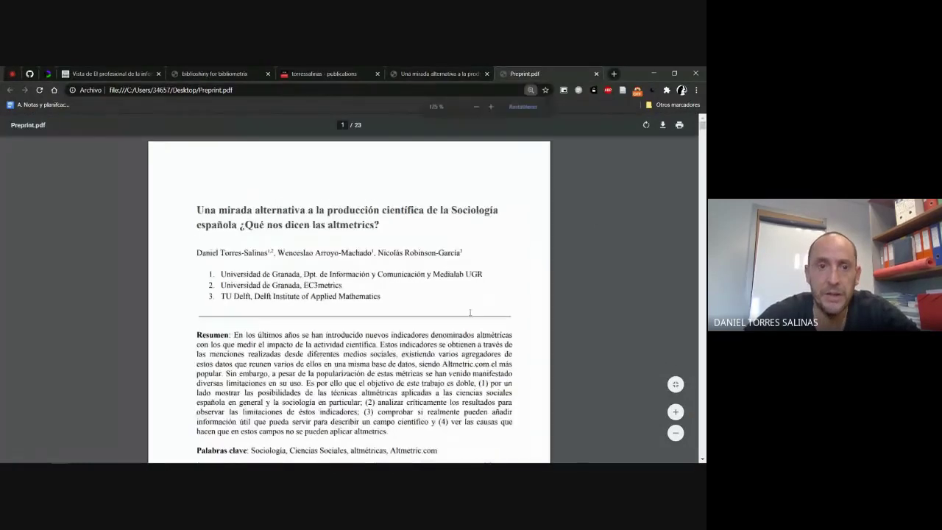
{"action": "key", "text": "ctrl+plus"}
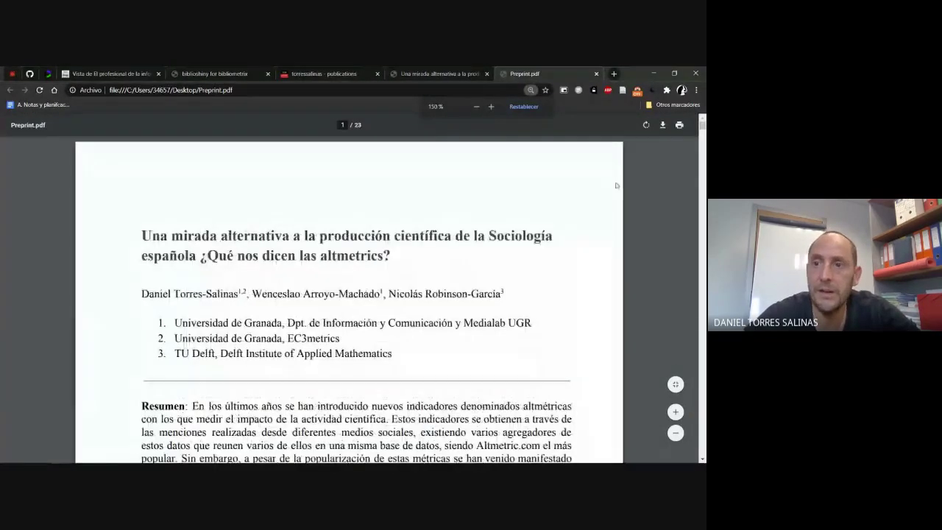
{"action": "left_click_drag", "start_coordinate": [703, 124], "coordinate": [703, 272]}
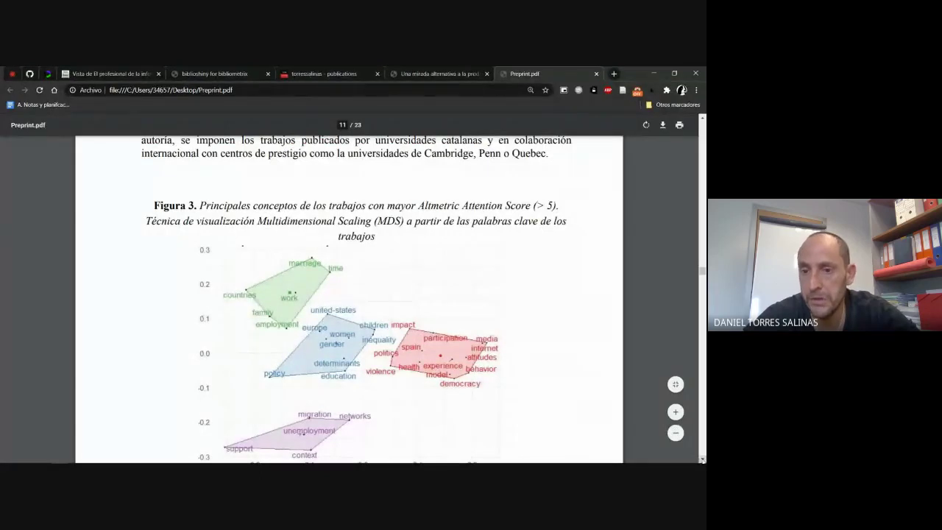
{"action": "scroll", "coordinate": [286, 294], "scroll_direction": "down", "scroll_amount": 1}
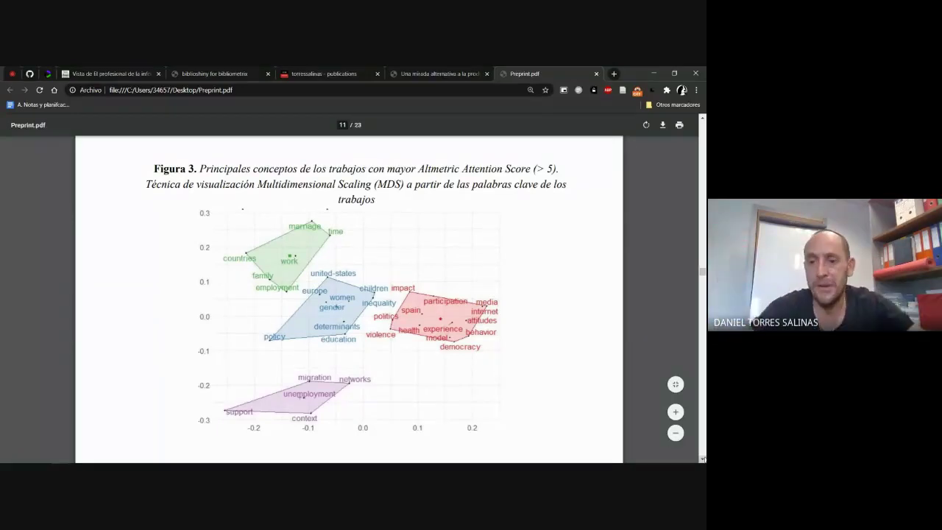
{"action": "scroll", "coordinate": [348, 295], "scroll_direction": "down", "scroll_amount": 4}
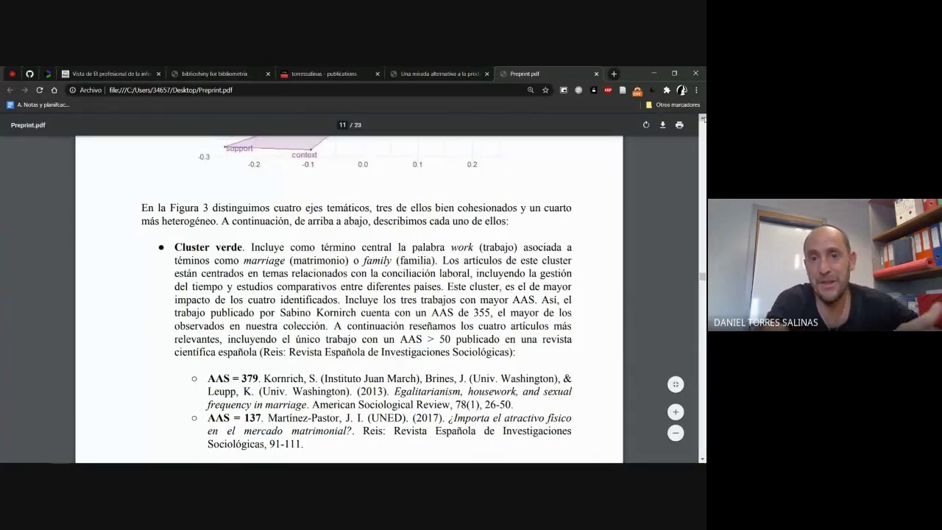
Step: Examine the MDS map in Figura 3 of the preprint and the green cluster's description and listed papers, continuing to page 12
{"action": "scroll", "coordinate": [305, 221], "scroll_direction": "up", "scroll_amount": 4}
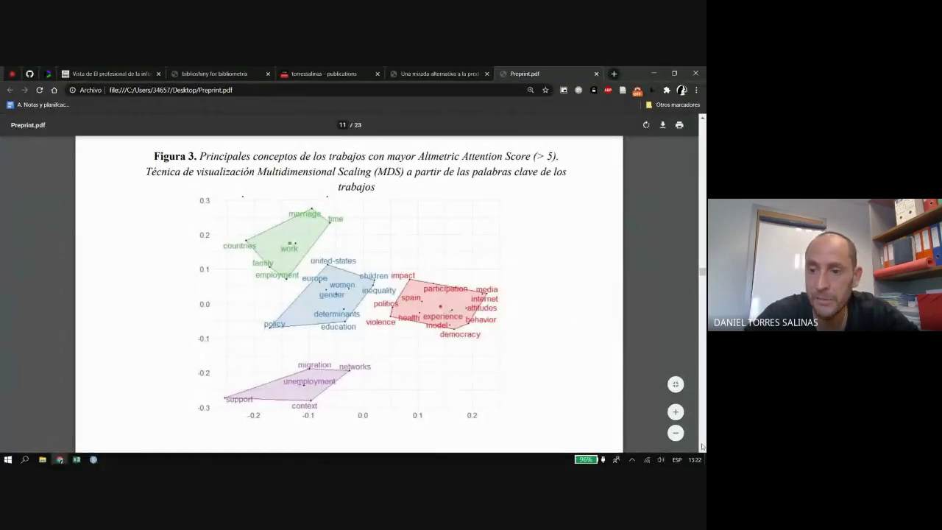
{"action": "left_click", "coordinate": [703, 459]}
{"action": "scroll", "coordinate": [396, 278], "scroll_direction": "down", "scroll_amount": 4}
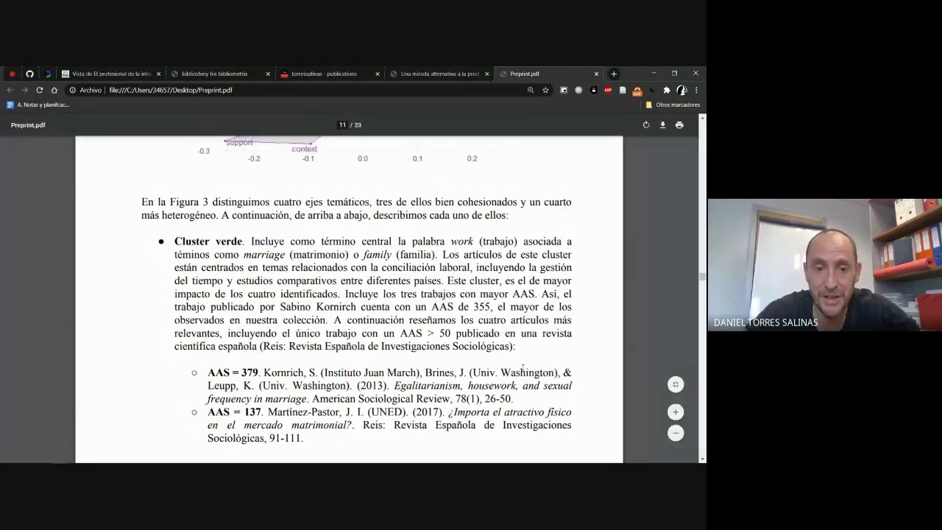
{"action": "scroll", "coordinate": [692, 451], "scroll_direction": "down", "scroll_amount": 2}
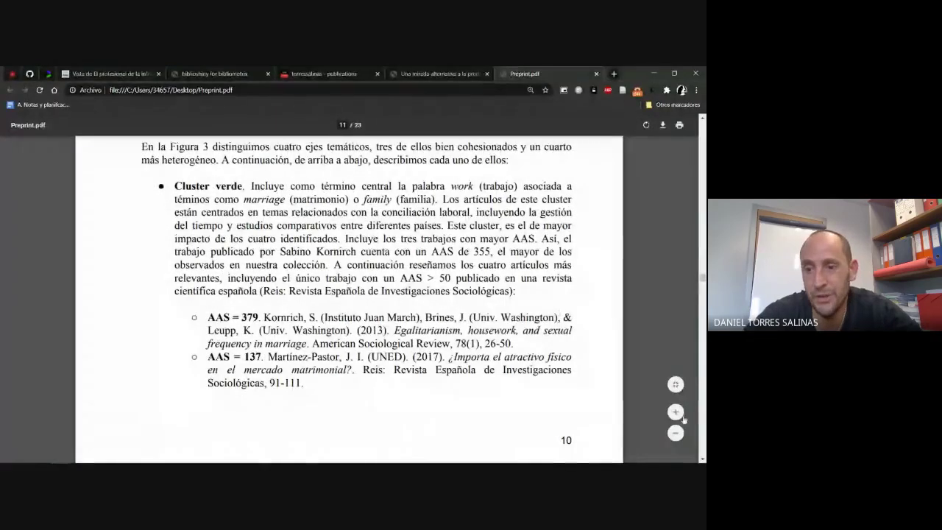
{"action": "scroll", "coordinate": [697, 452], "scroll_direction": "down", "scroll_amount": 5}
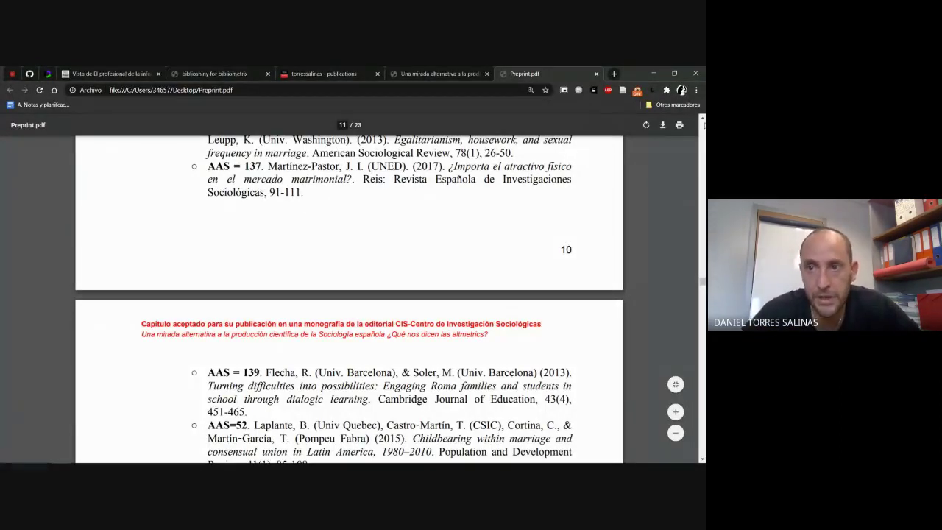
{"action": "scroll", "coordinate": [663, 442], "scroll_direction": "up", "scroll_amount": 7}
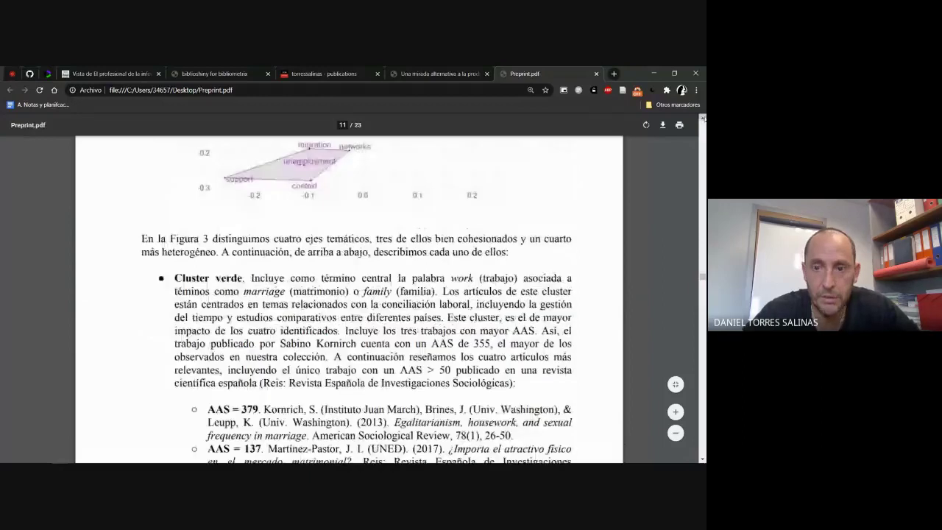
{"action": "scroll", "coordinate": [349, 295], "scroll_direction": "down", "scroll_amount": 10}
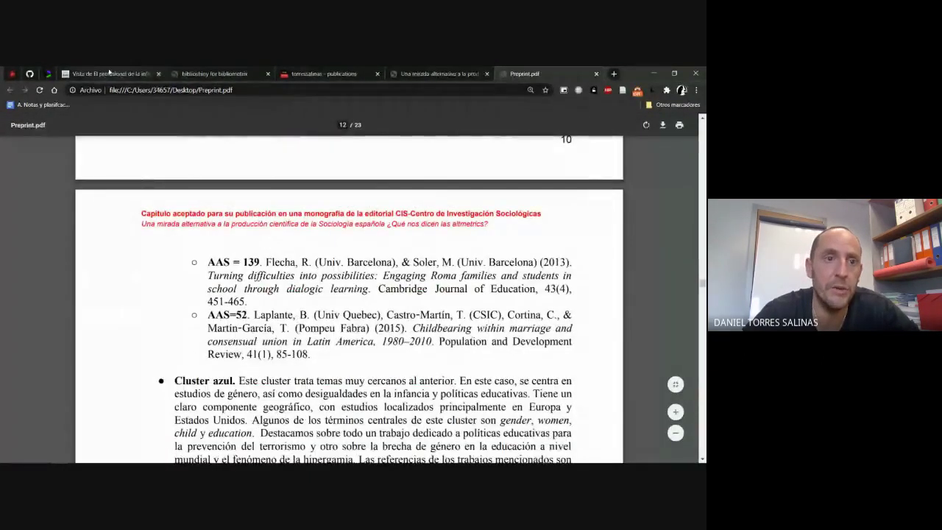
Step: Return to Biblioshiny's Factorial Analysis and look through the available methods, keeping Multidimensional Scaling
{"action": "left_click", "coordinate": [214, 73]}
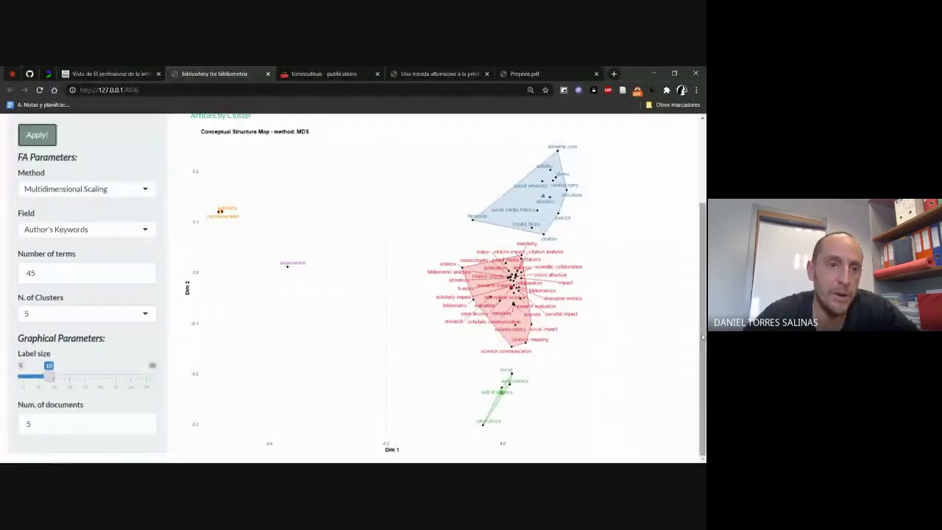
{"action": "scroll", "coordinate": [703, 337], "scroll_direction": "up", "scroll_amount": 3}
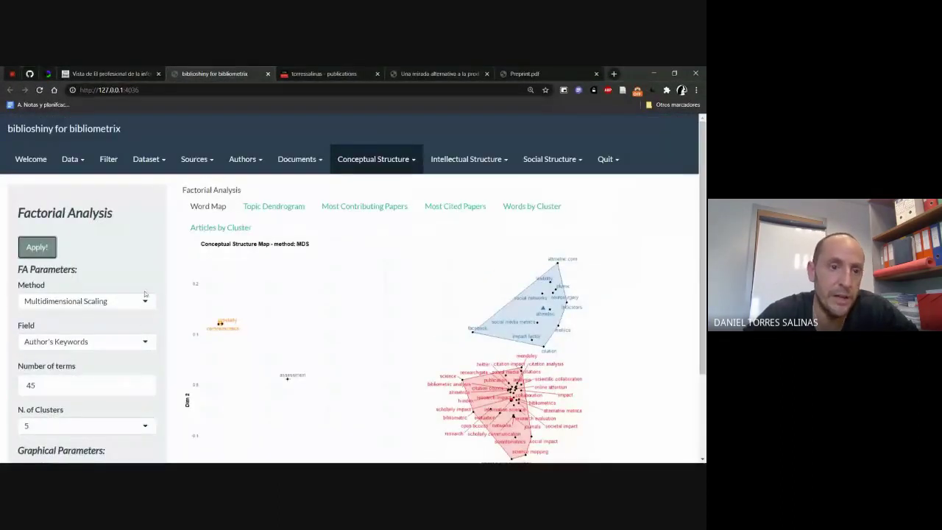
{"action": "left_click", "coordinate": [137, 303]}
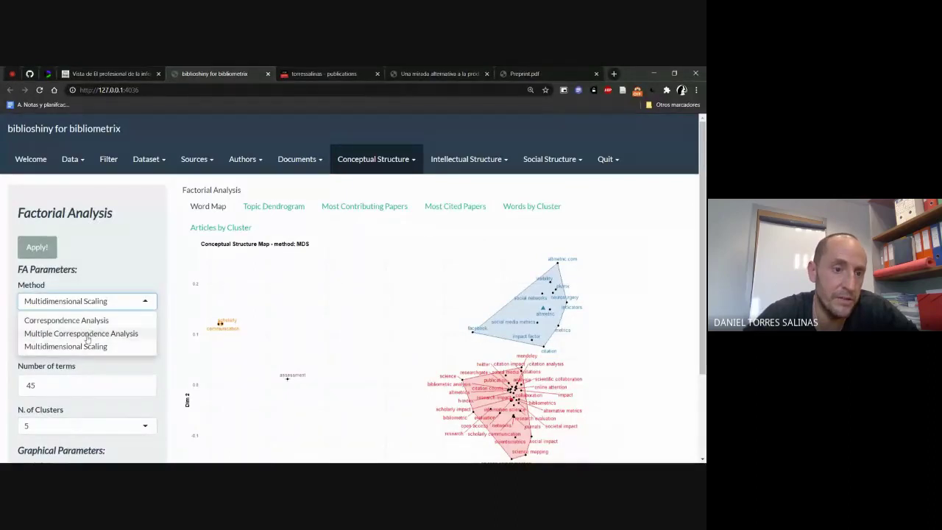
{"action": "left_click", "coordinate": [143, 278]}
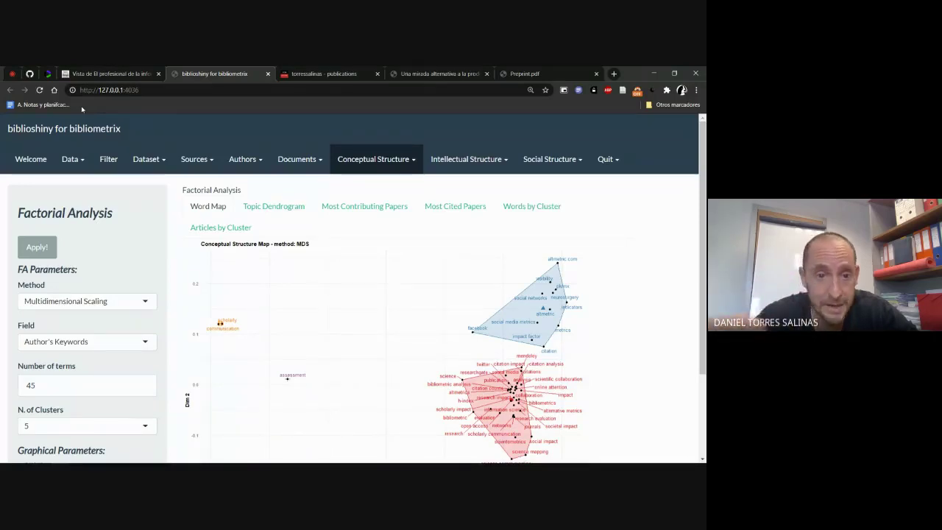
Step: View the factorial analysis's Topic Dendrogram and its Words by Cluster table
{"action": "left_click", "coordinate": [290, 208]}
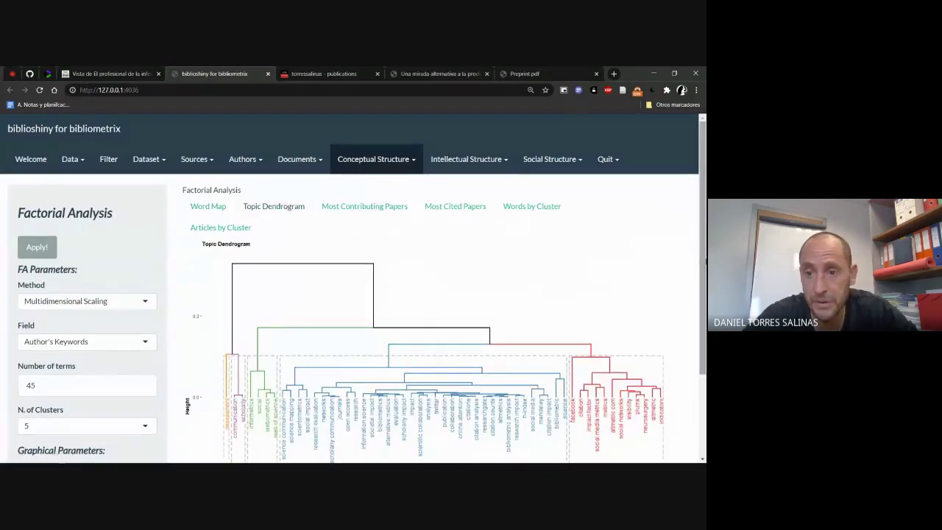
{"action": "scroll", "coordinate": [354, 288], "scroll_direction": "down", "scroll_amount": 2}
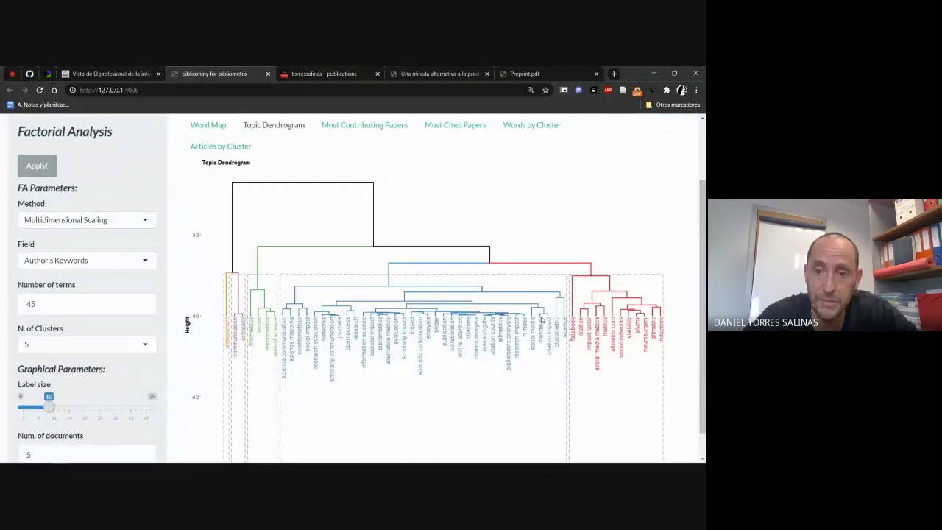
{"action": "left_click", "coordinate": [216, 131]}
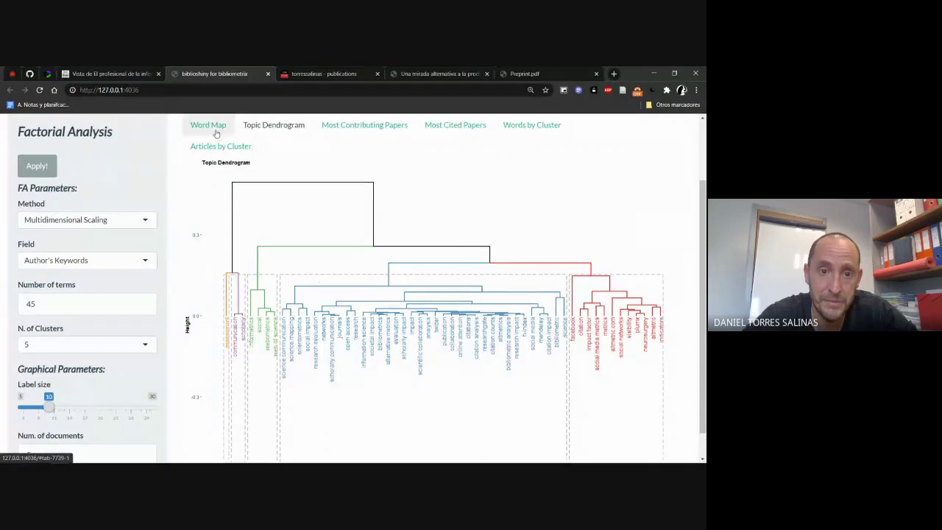
{"action": "left_click", "coordinate": [265, 130]}
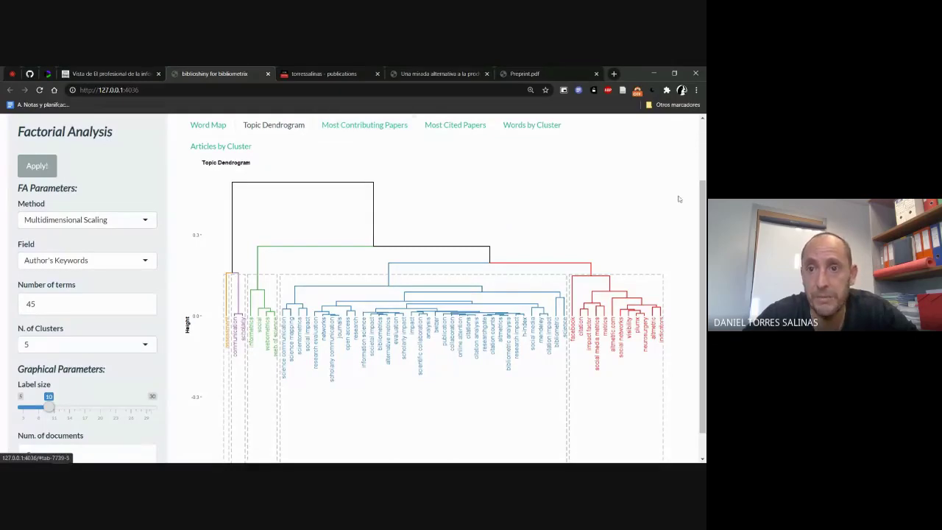
{"action": "scroll", "coordinate": [582, 190], "scroll_direction": "up", "scroll_amount": 1}
{"action": "left_click", "coordinate": [549, 166]}
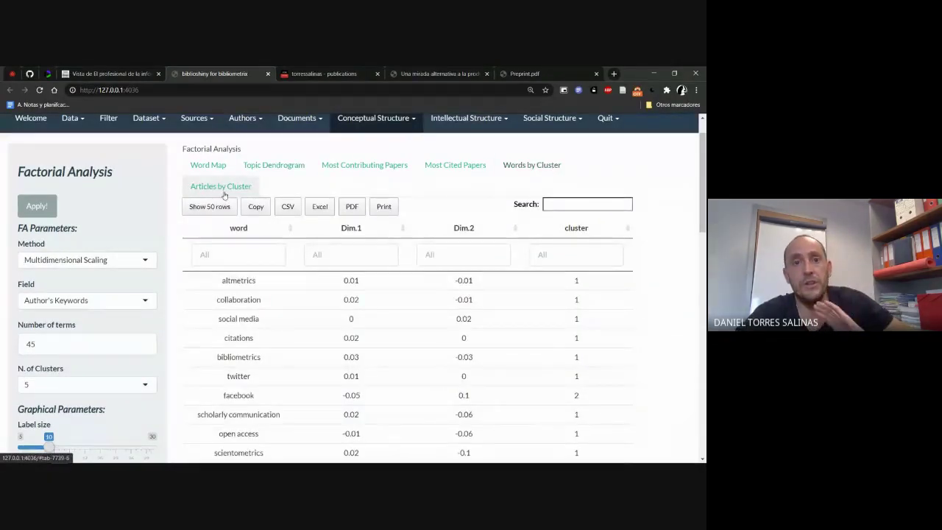
Step: Consult the Paso 6 notes on analysing structures in the GitHub wiki guide and return to Biblioshiny
{"action": "left_click", "coordinate": [29, 74]}
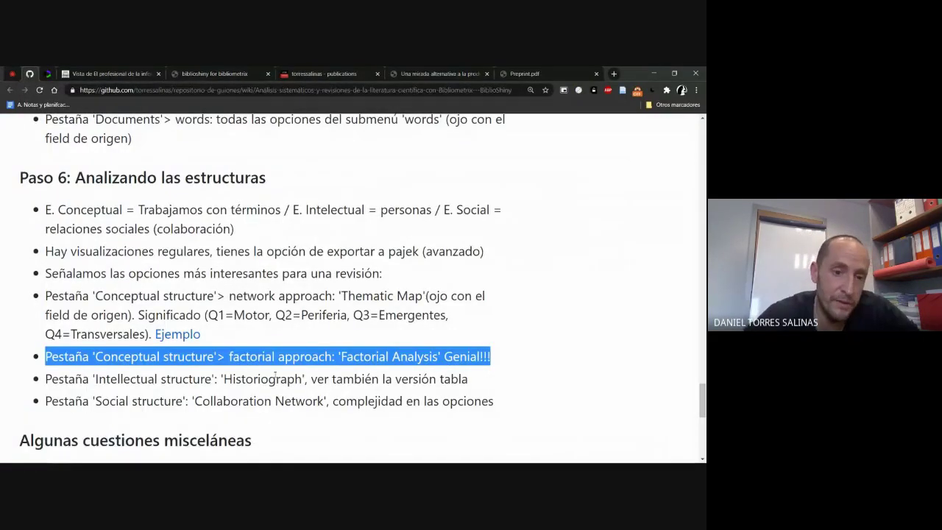
{"action": "scroll", "coordinate": [403, 137], "scroll_direction": "down", "scroll_amount": 1}
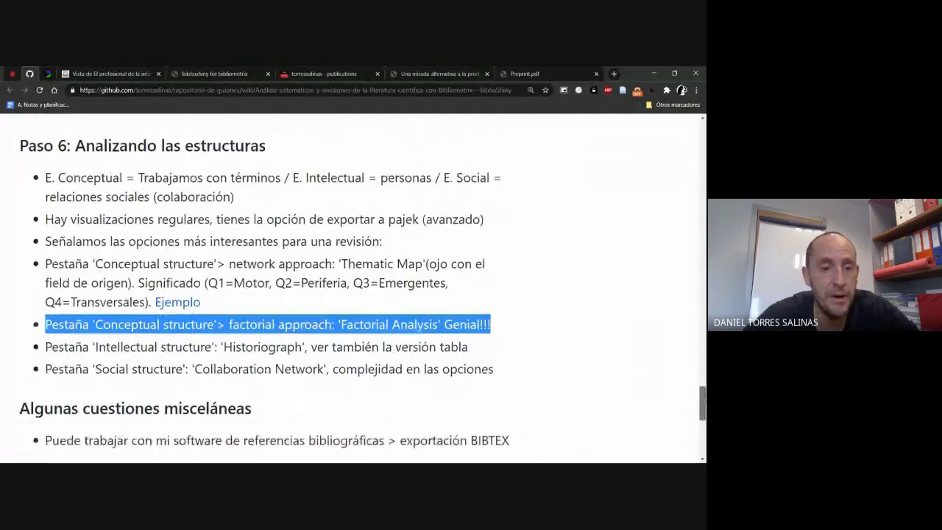
{"action": "left_click", "coordinate": [217, 75]}
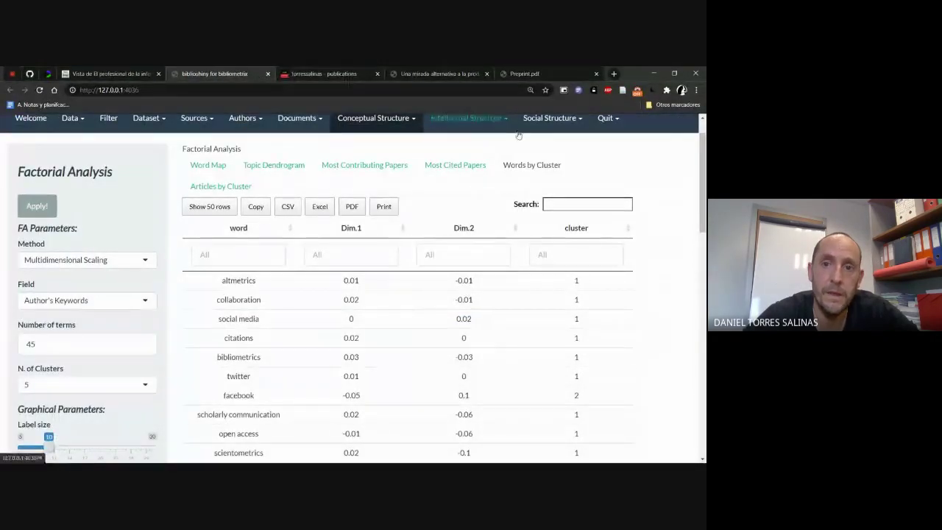
{"action": "scroll", "coordinate": [516, 155], "scroll_direction": "up", "scroll_amount": 1}
Step: Generate the intellectual structure's Co-citation Network with Papers as the field and inspect the nodes of its graph
{"action": "left_click", "coordinate": [500, 160]}
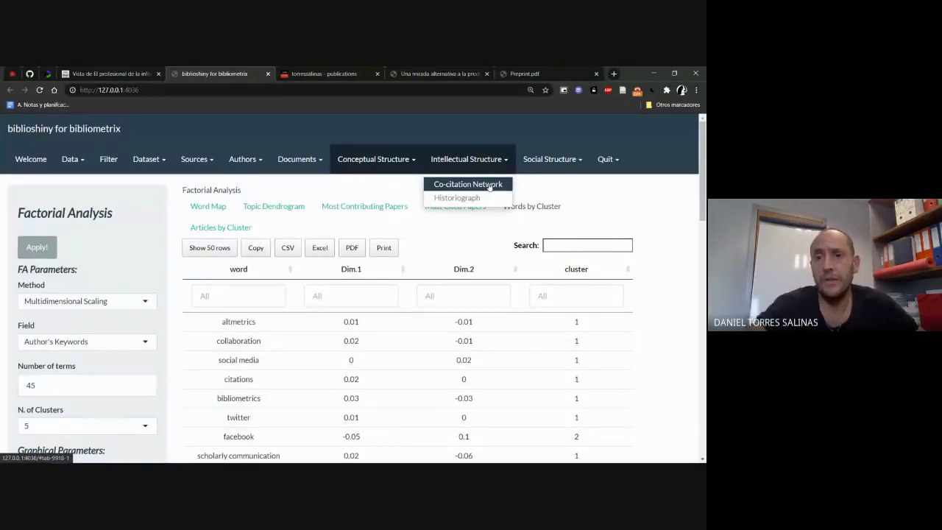
{"action": "left_click", "coordinate": [489, 188]}
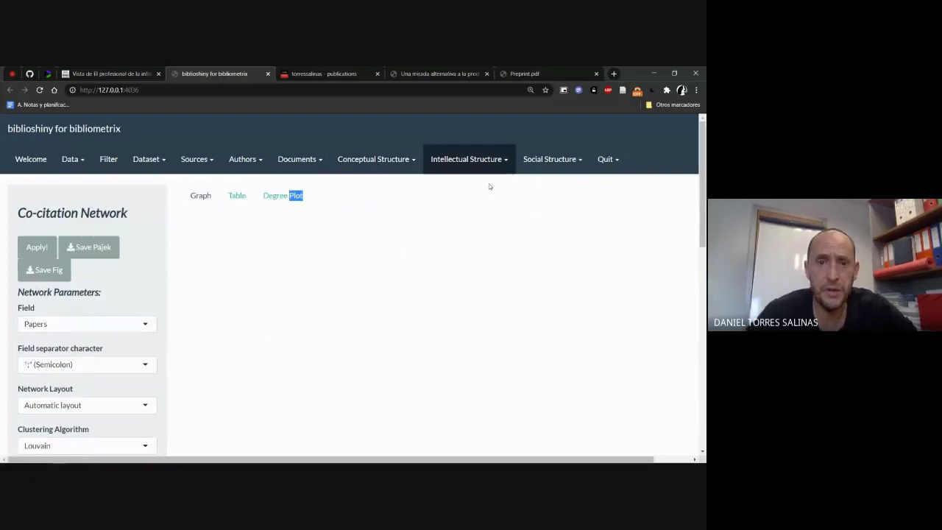
{"action": "left_click", "coordinate": [37, 247]}
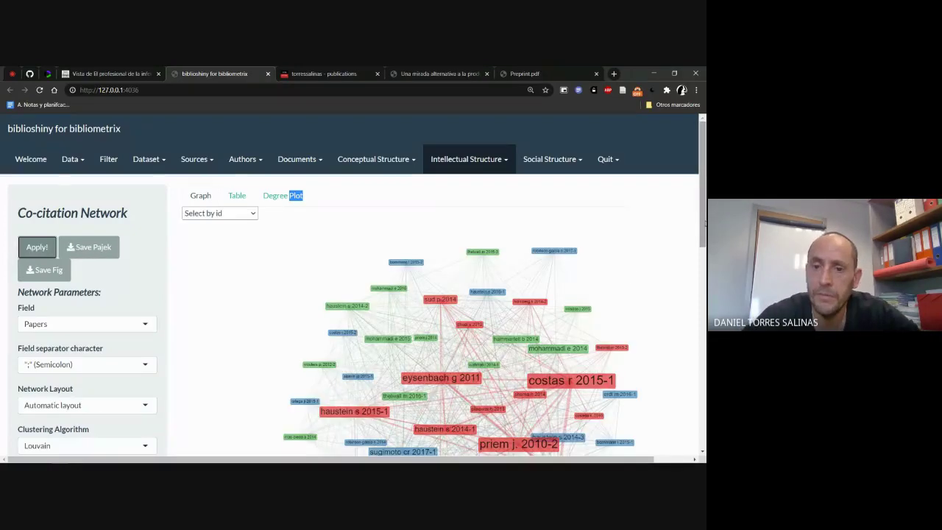
{"action": "scroll", "coordinate": [621, 268], "scroll_direction": "down", "scroll_amount": 2}
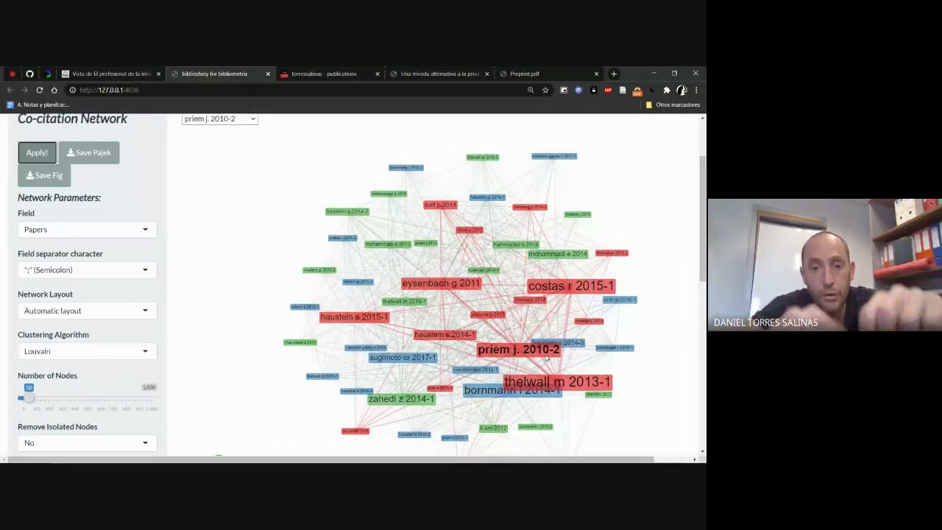
{"action": "left_click", "coordinate": [572, 358]}
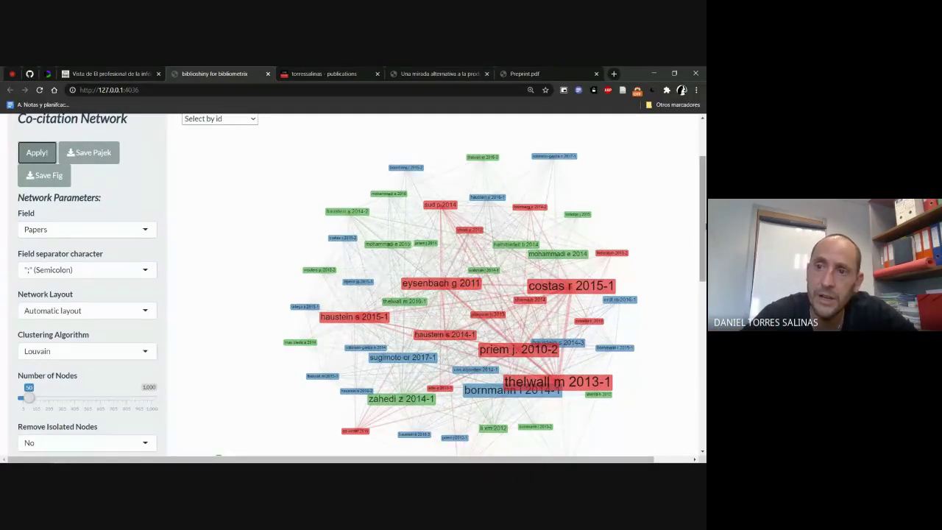
Step: Generate the intellectual structure's Historiograph with 20 nodes and short id labels, fitting the whole graph in view
{"action": "scroll", "coordinate": [186, 249], "scroll_direction": "up", "scroll_amount": 2}
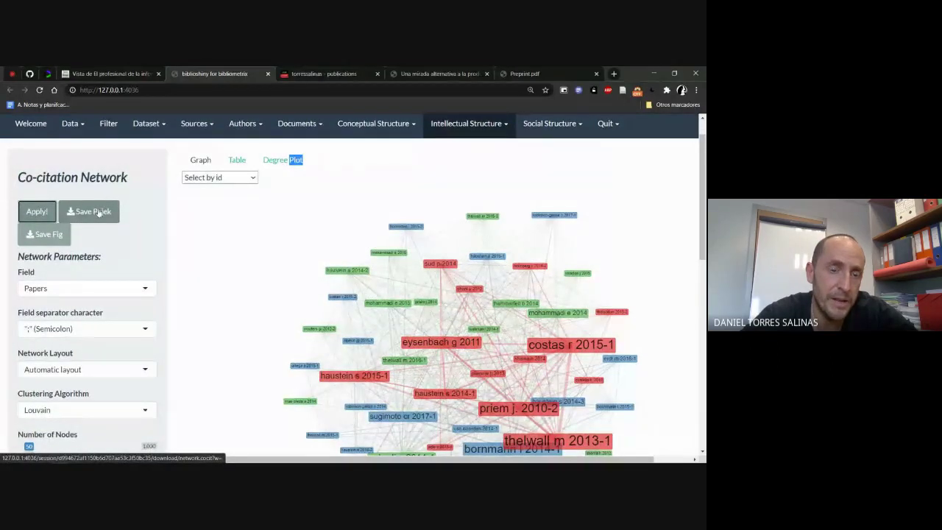
{"action": "left_click", "coordinate": [507, 134]}
{"action": "left_click", "coordinate": [453, 162]}
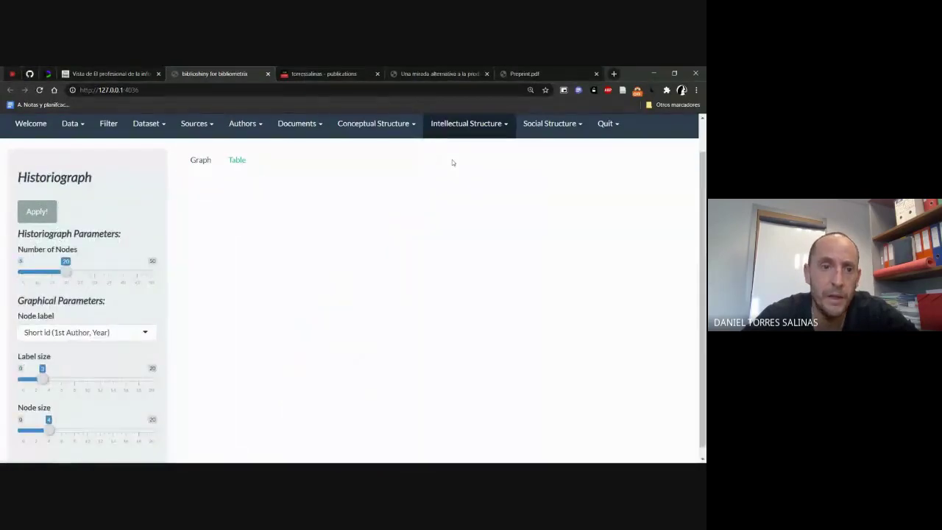
{"action": "left_click", "coordinate": [33, 216]}
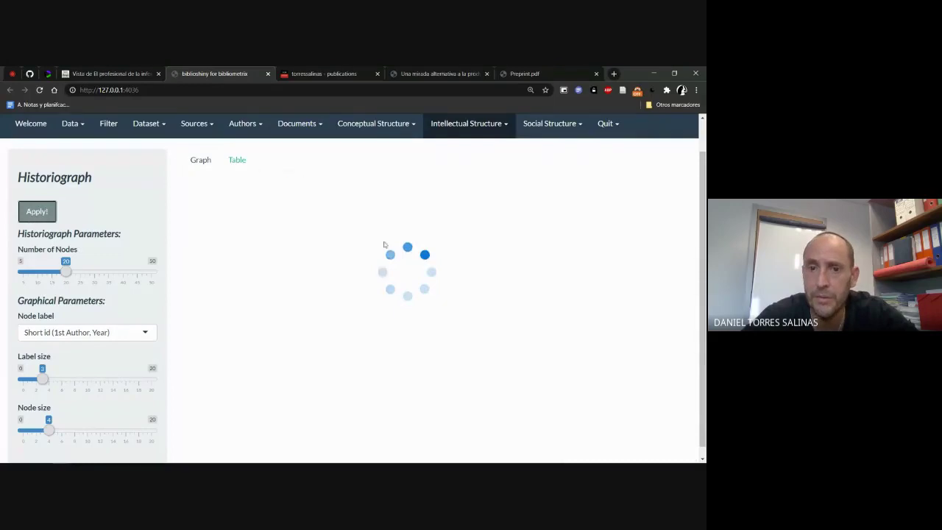
{"action": "key", "text": "ctrl+minus"}
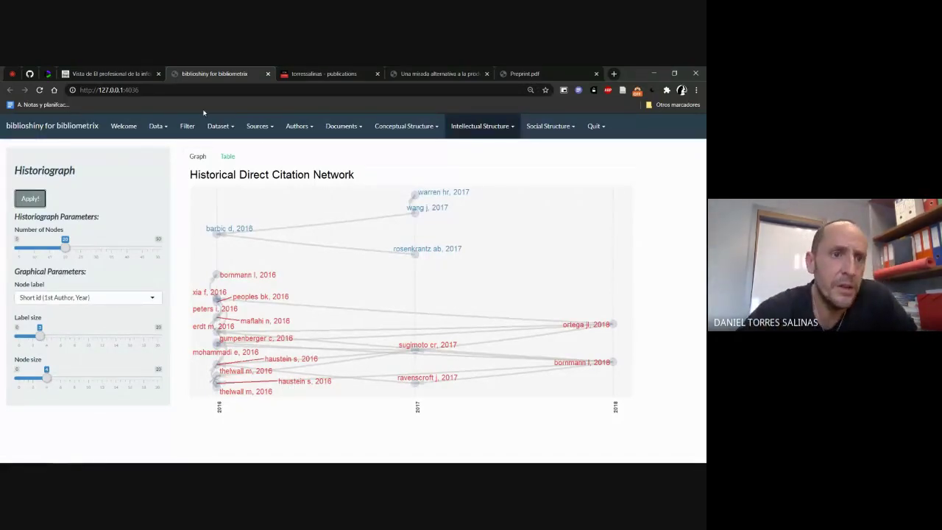
Step: Recheck the Historiograph note in the wiki guide's Paso 6, look at the publications page, and return to the Biblioshiny historiograph
{"action": "left_click", "coordinate": [29, 73]}
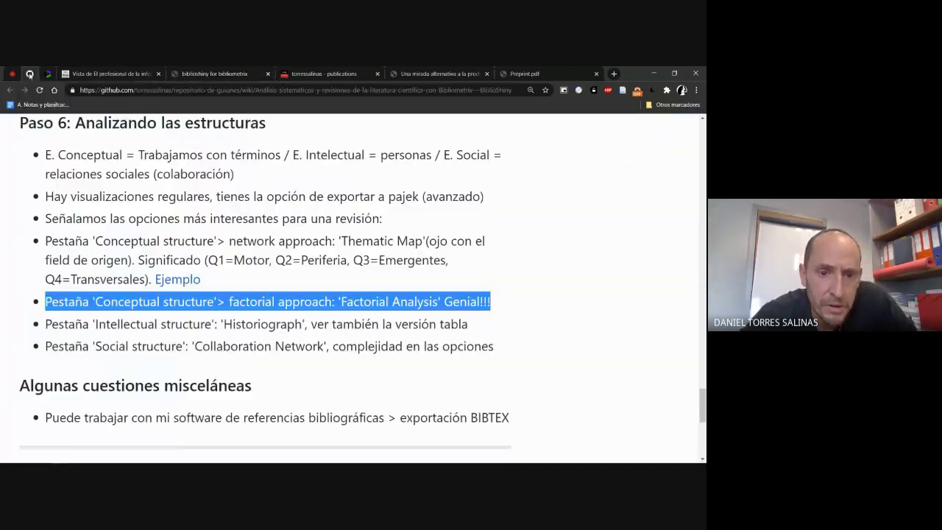
{"action": "left_click", "coordinate": [344, 343]}
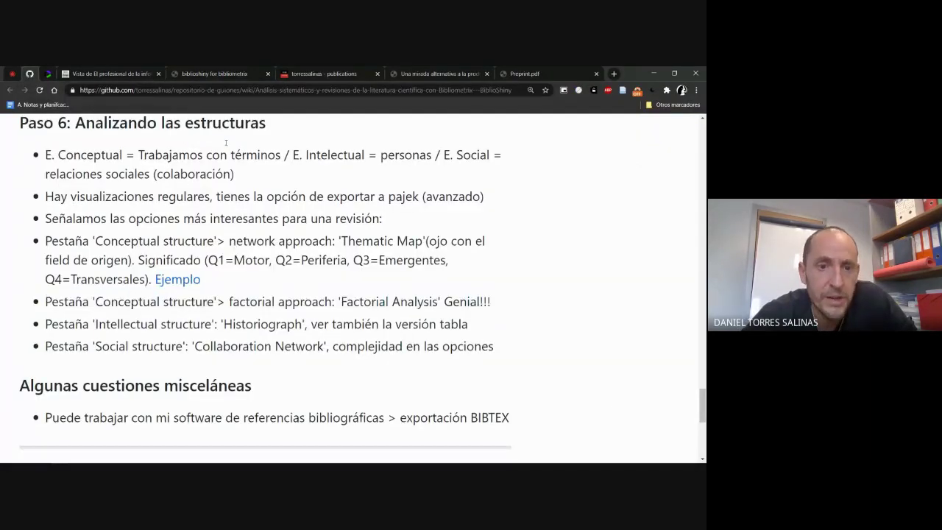
{"action": "left_click", "coordinate": [316, 77]}
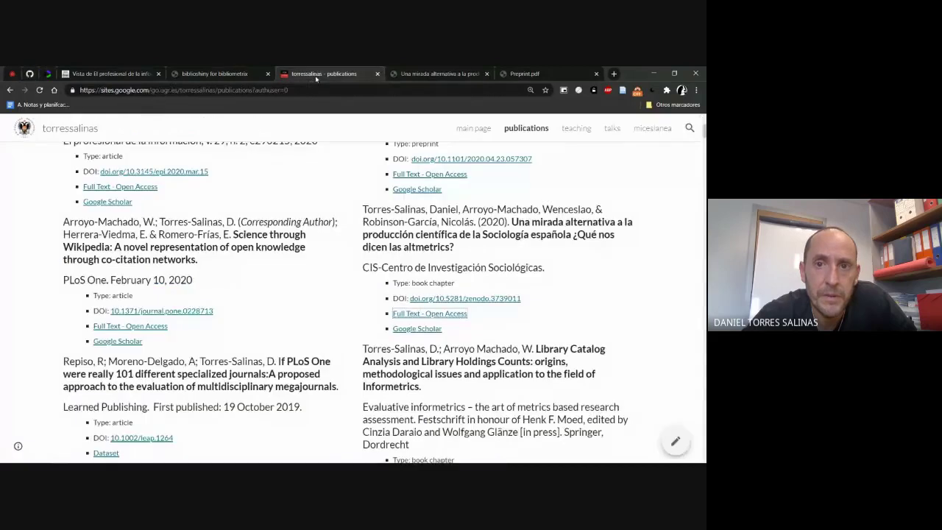
{"action": "left_click", "coordinate": [219, 75]}
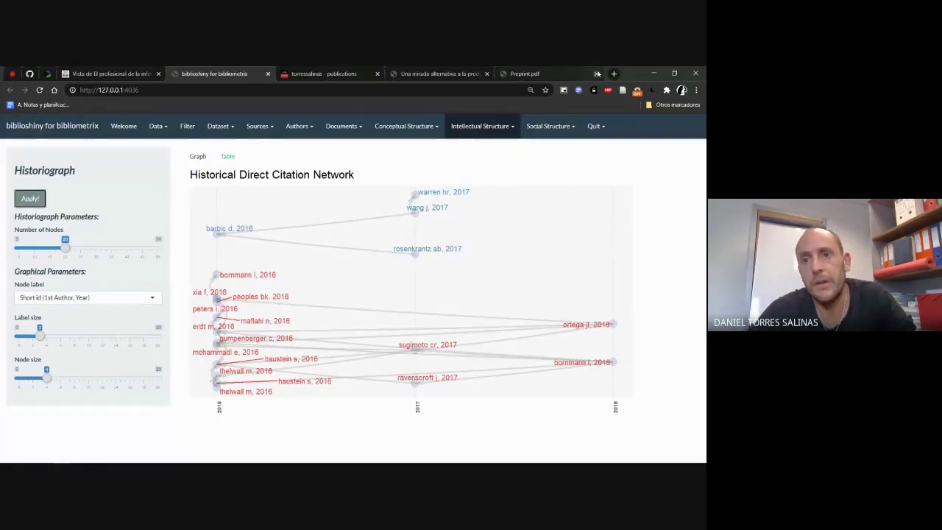
Step: Search Google Images for "Historiograph citation" and preview the ResearchGate image of a temporal reference system displaying a citation network
{"action": "left_click", "coordinate": [549, 74]}
{"action": "left_click", "coordinate": [455, 89]}
{"action": "type", "text": "histo"}
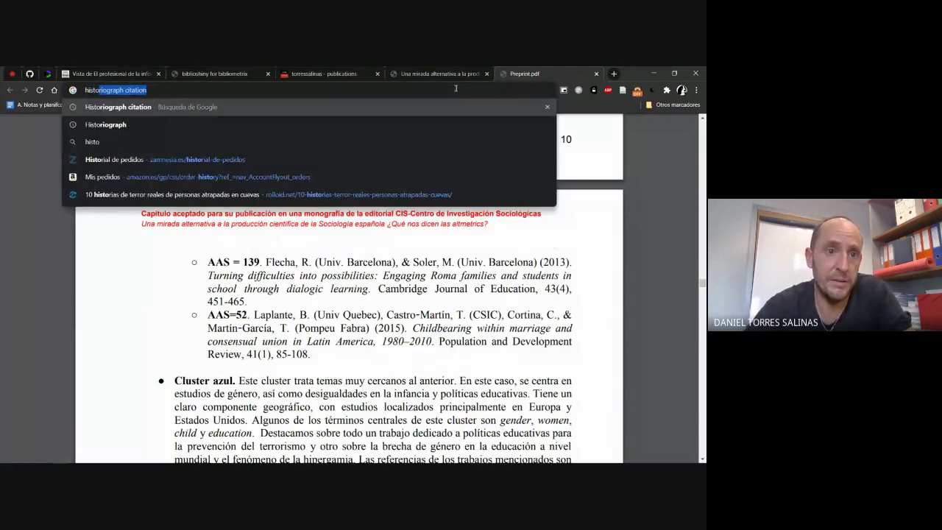
{"action": "key", "text": "Return"}
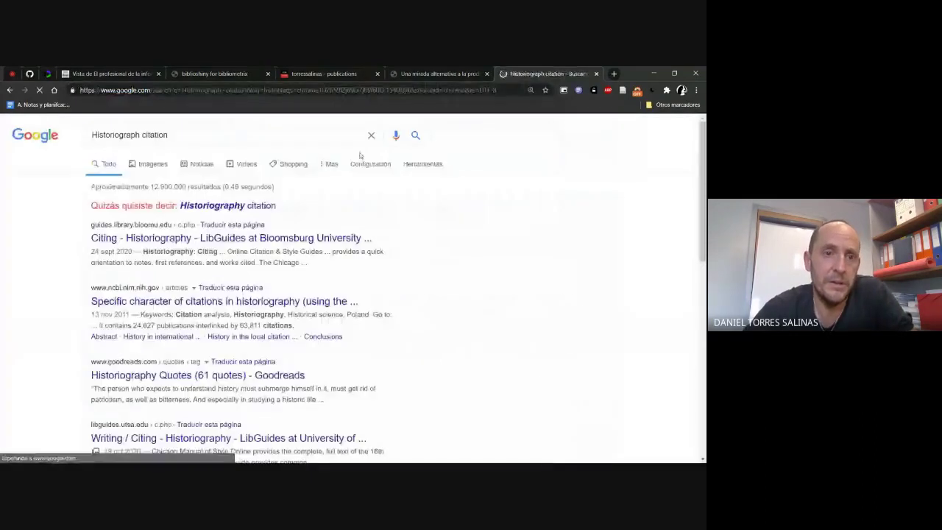
{"action": "left_click", "coordinate": [151, 164]}
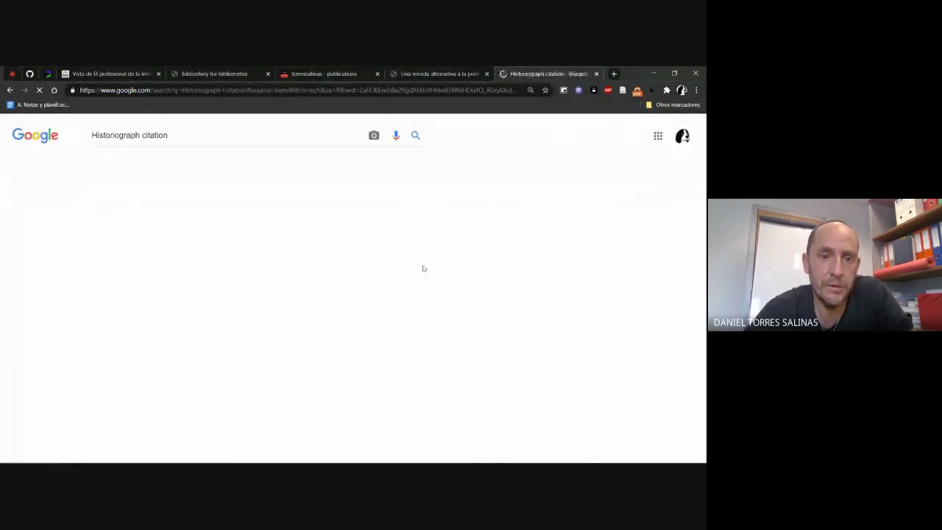
{"action": "scroll", "coordinate": [699, 235], "scroll_direction": "down", "scroll_amount": 10}
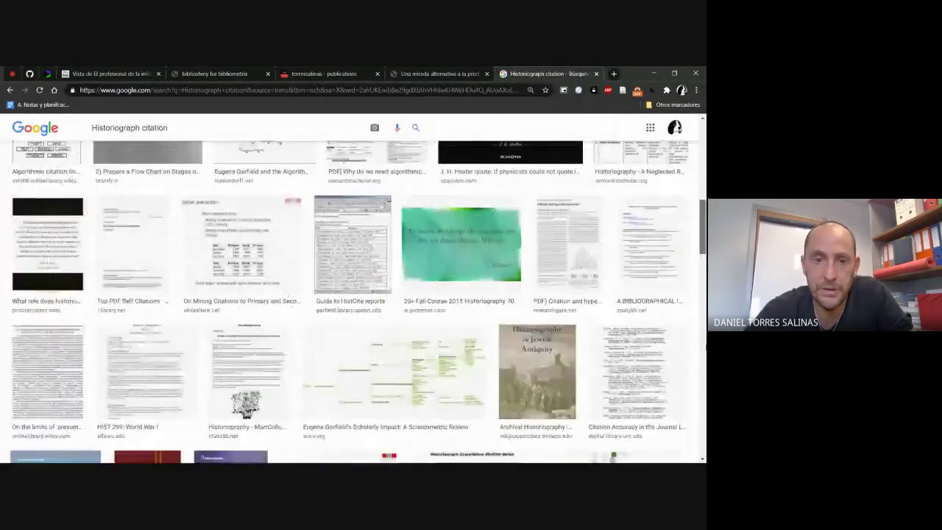
{"action": "scroll", "coordinate": [693, 274], "scroll_direction": "up", "scroll_amount": 9}
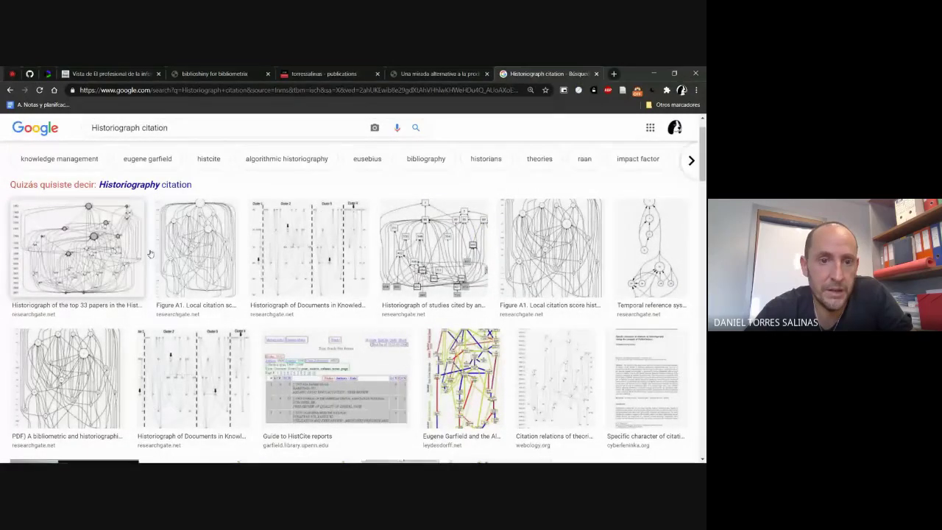
{"action": "left_click", "coordinate": [670, 242]}
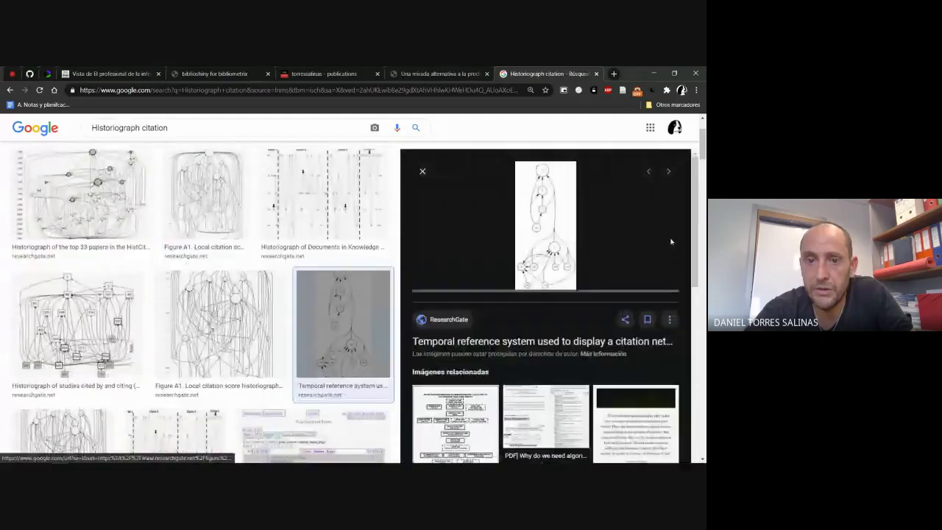